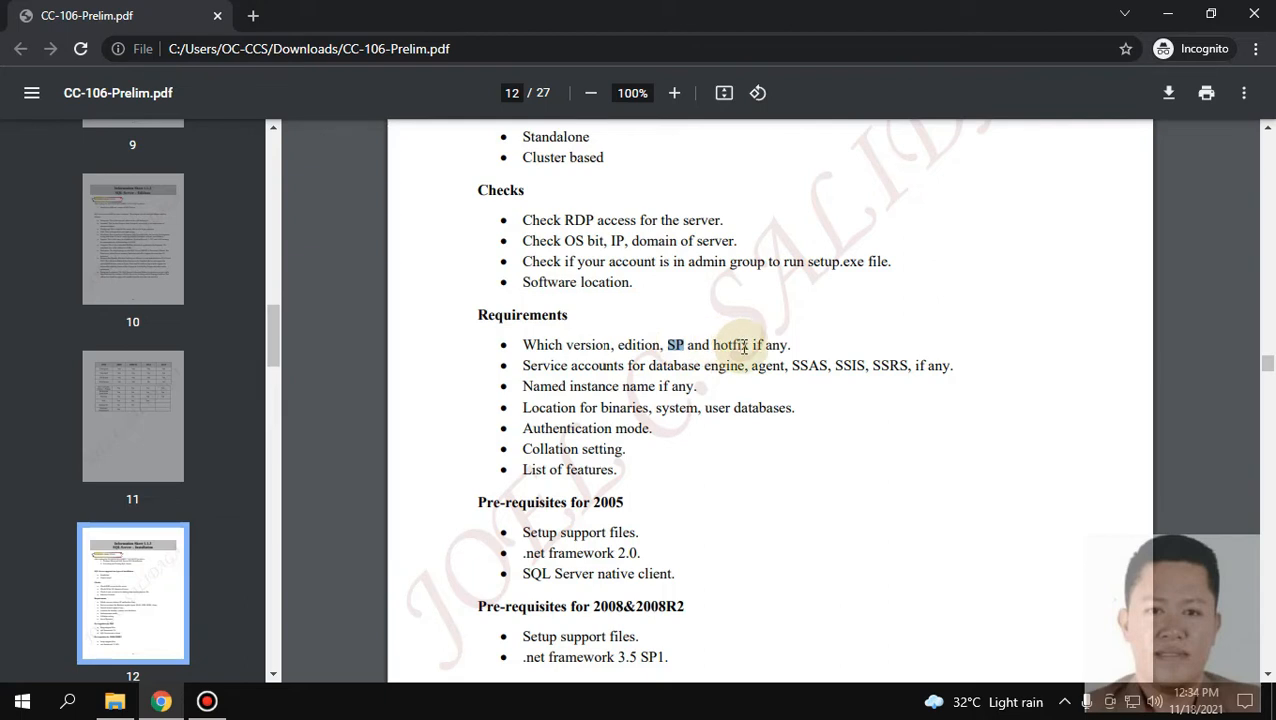
# Highlight the word "hotfix" in the Requirements list of the PDF, and clear the selection.
pyautogui.doubleClick(740, 345)
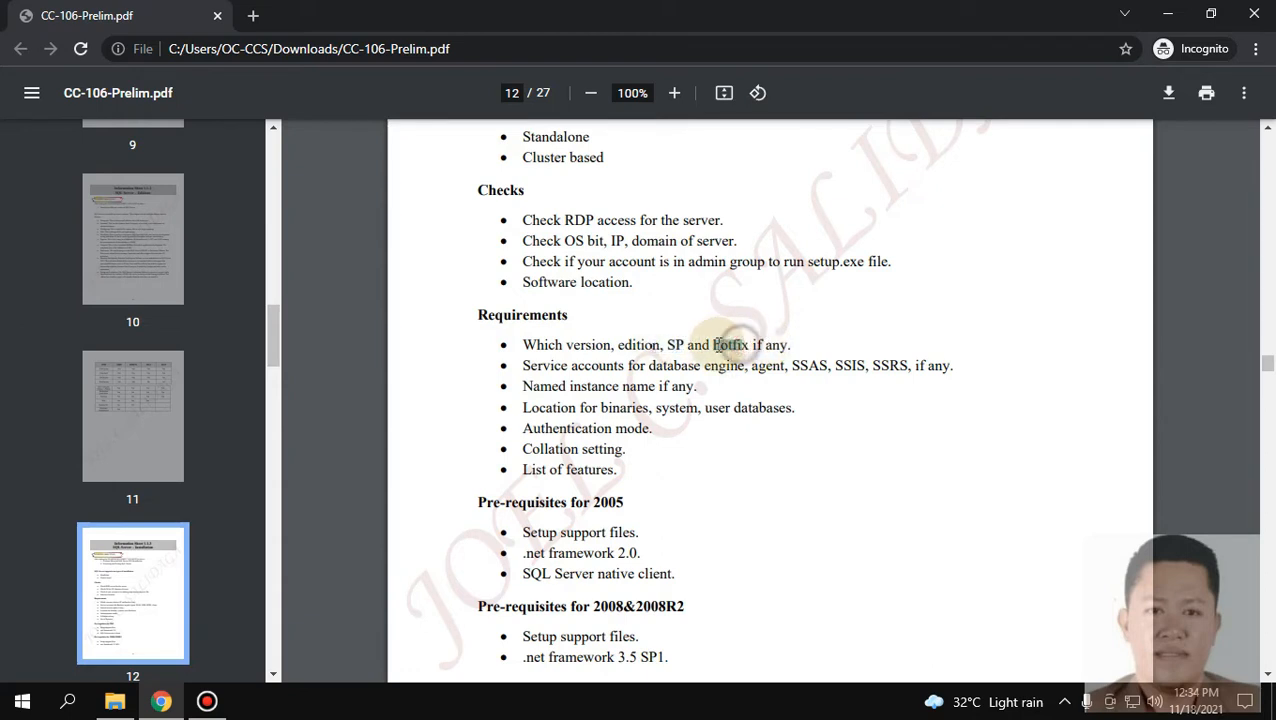
pyautogui.moveTo(750, 345); pyautogui.dragTo(723, 343)
pyautogui.click(649, 342)
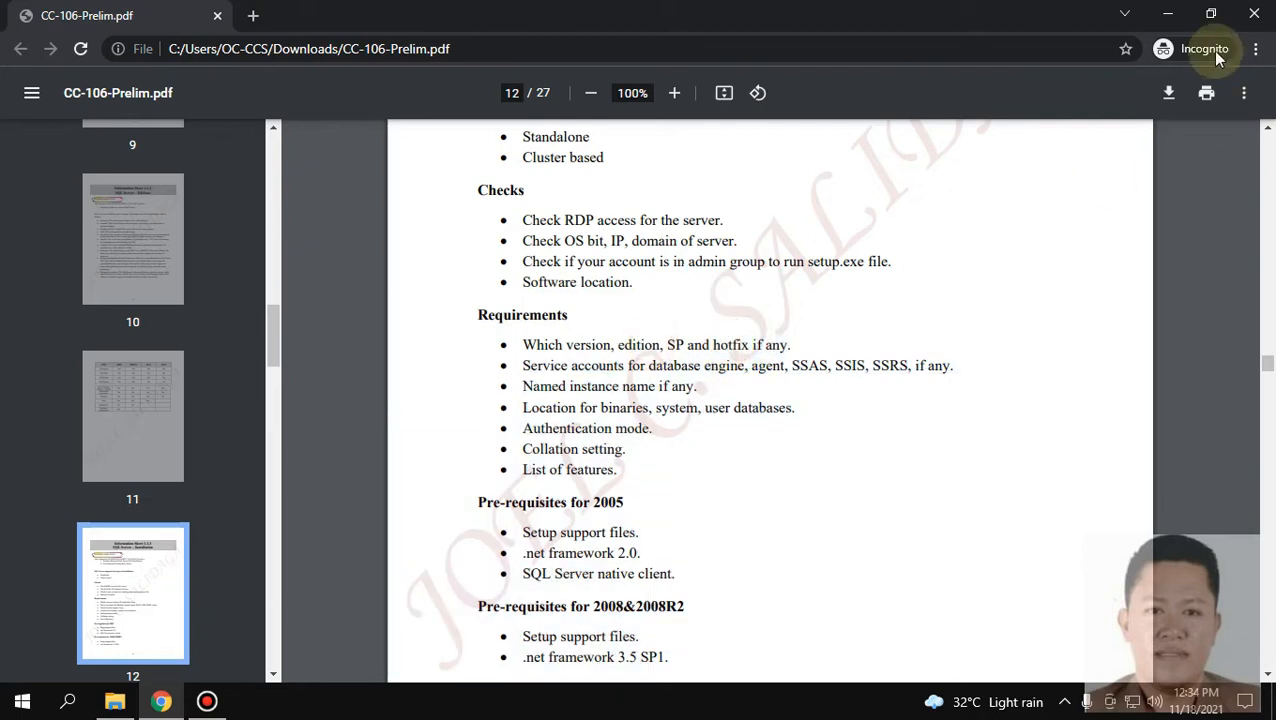
# Minimize the PDF window and open Control Panel by searching Windows for "control".
pyautogui.click(1170, 16)
pyautogui.click(114, 701)
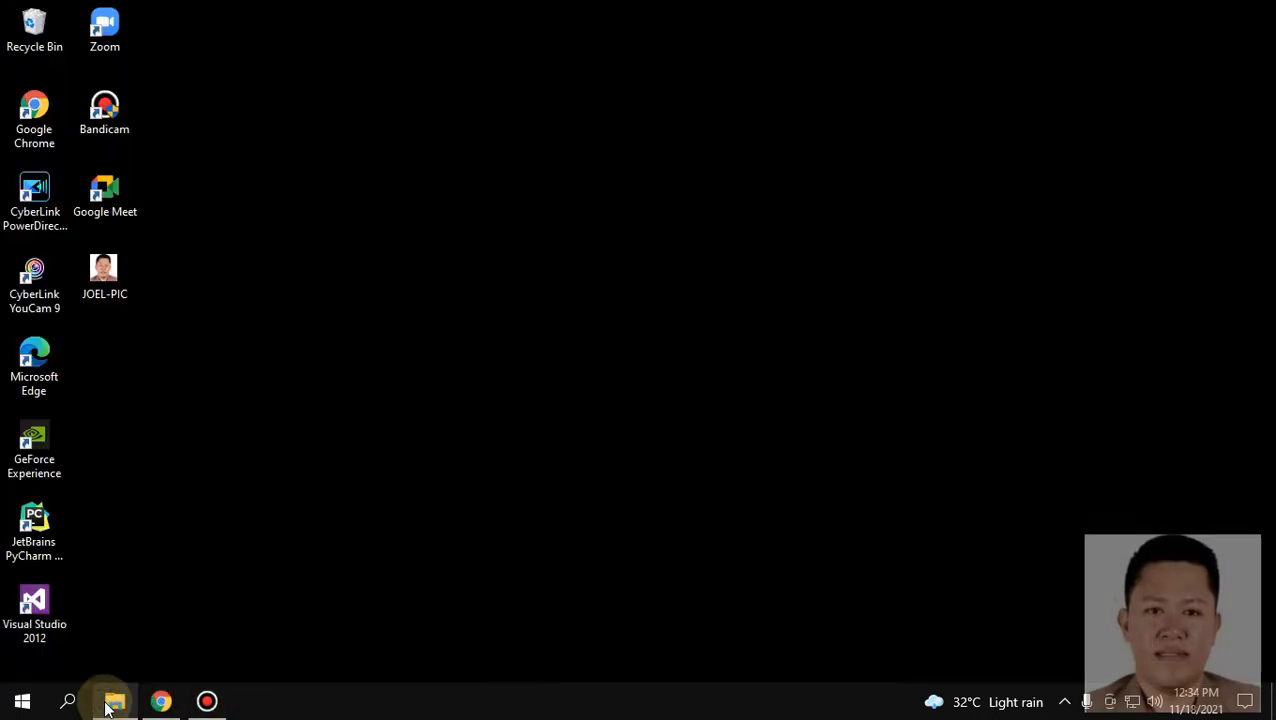
pyautogui.click(16, 701)
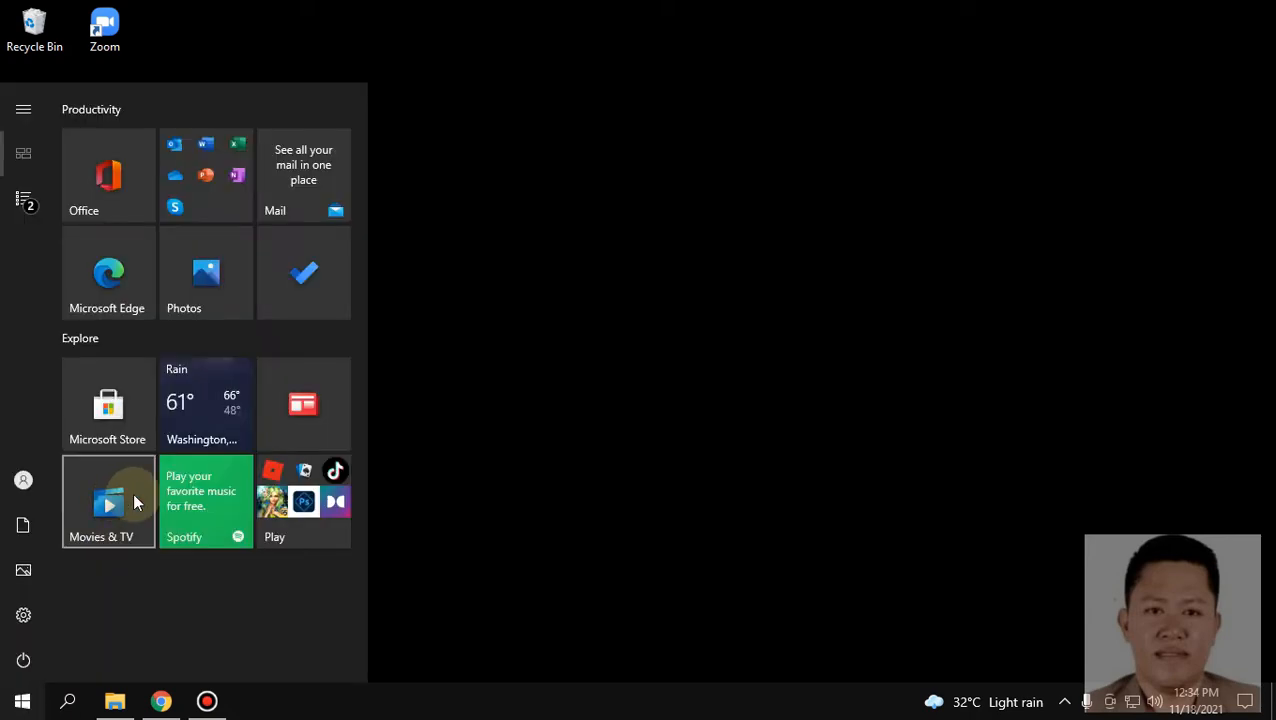
pyautogui.click(542, 348)
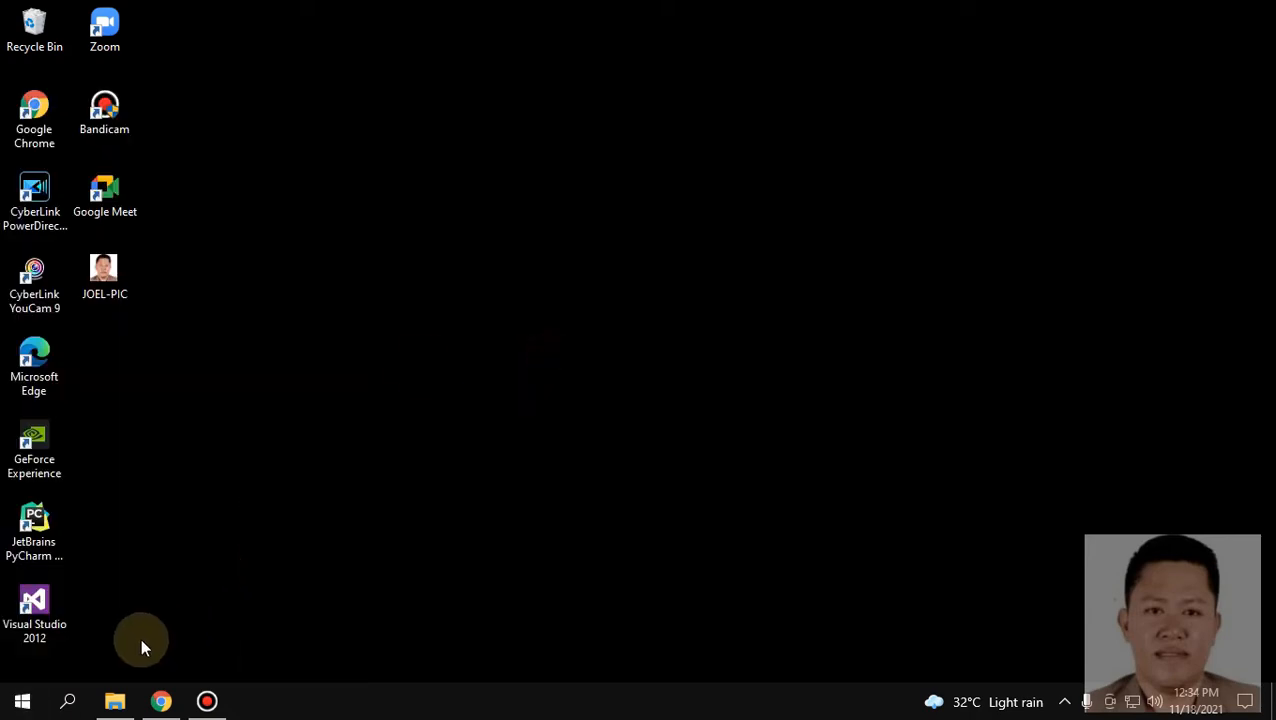
pyautogui.click(68, 701)
pyautogui.write('co')
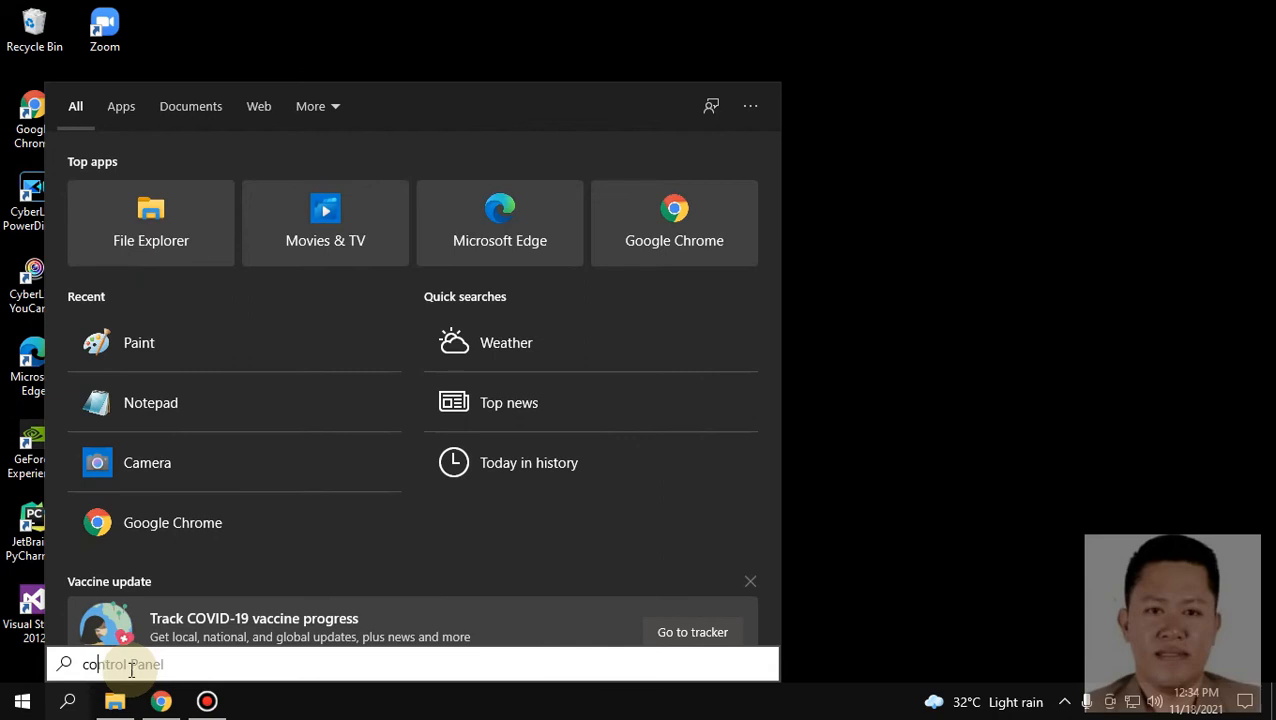
pyautogui.write('ntrol')
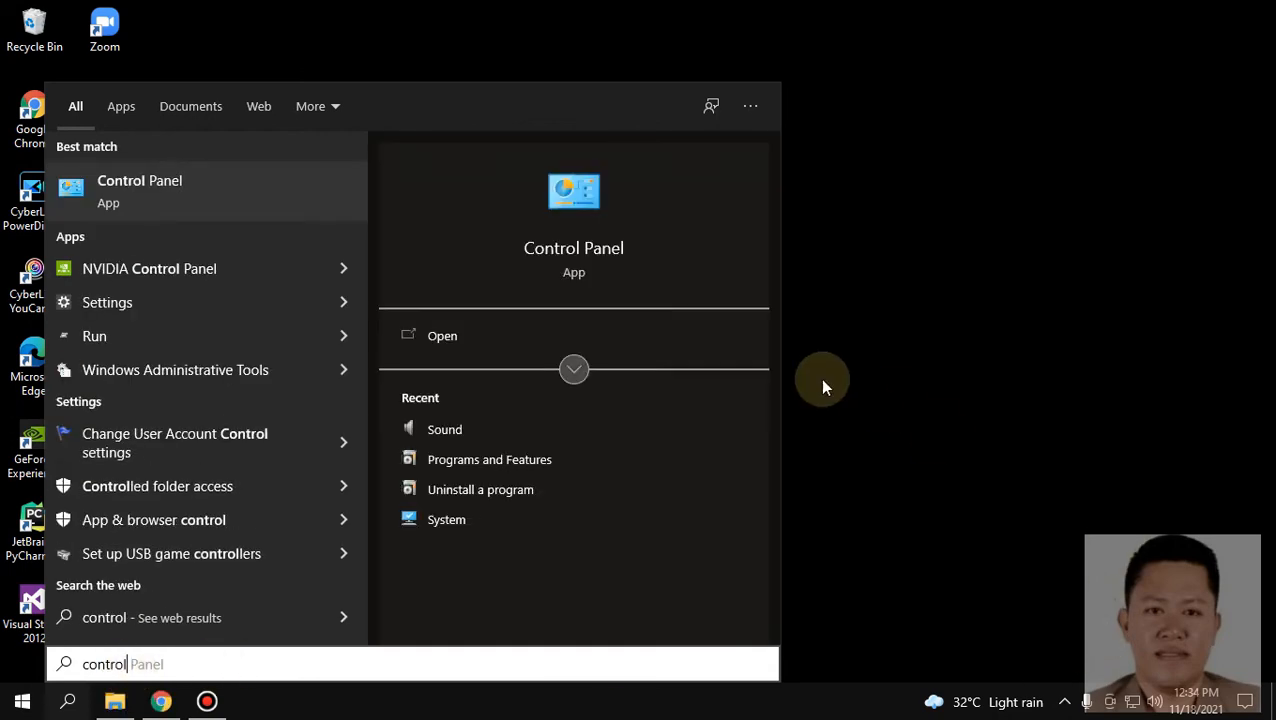
pyautogui.click(308, 203)
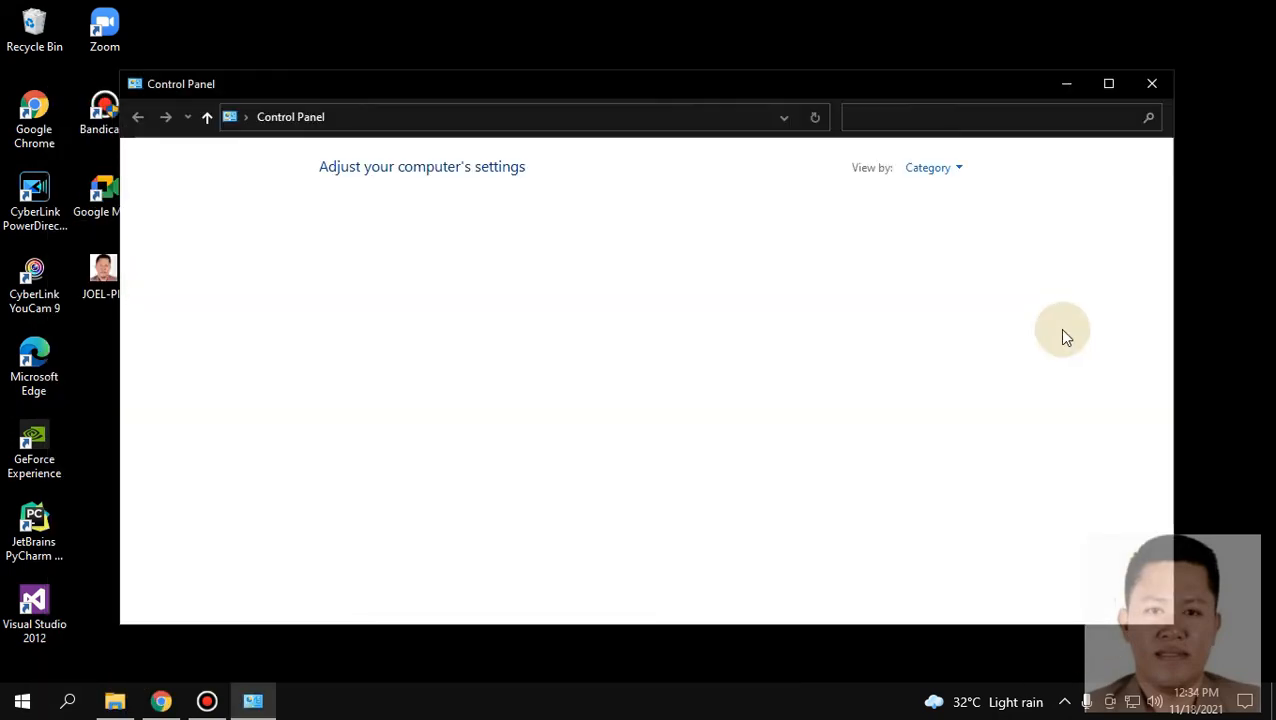
# Open the Programs and Features list of installed programs and maximize its window.
pyautogui.click(427, 405)
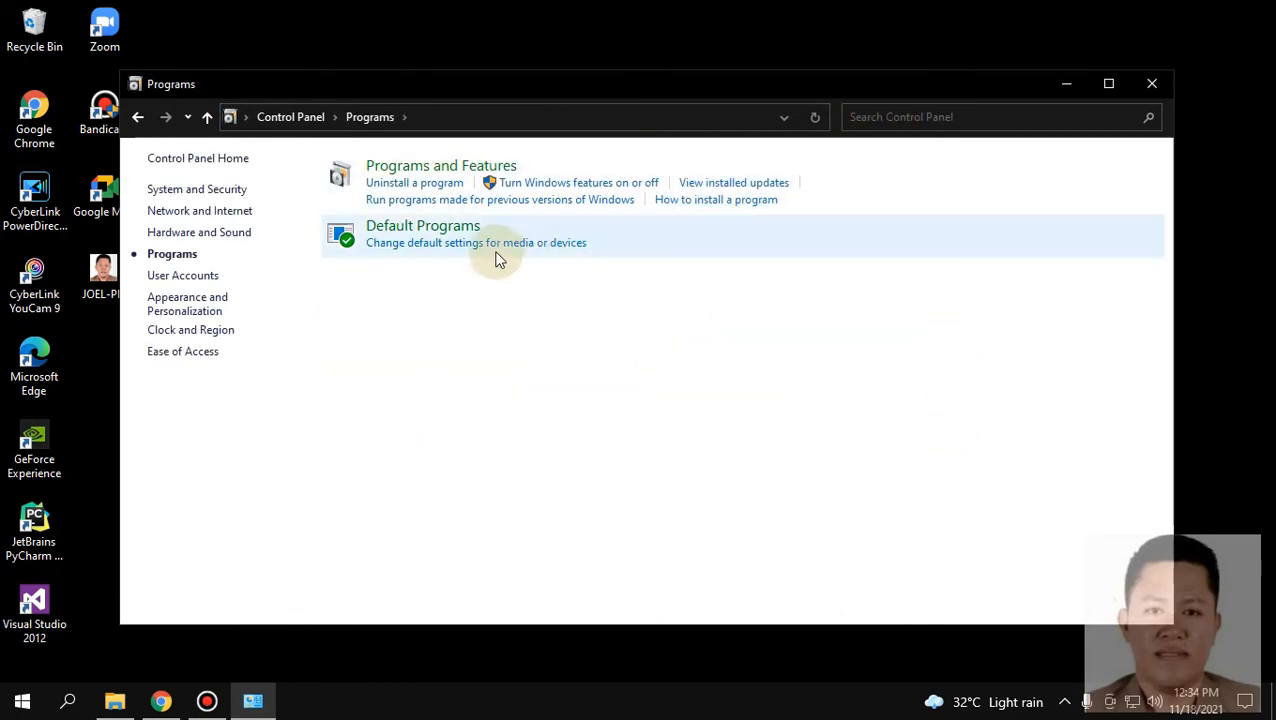
pyautogui.click(441, 167)
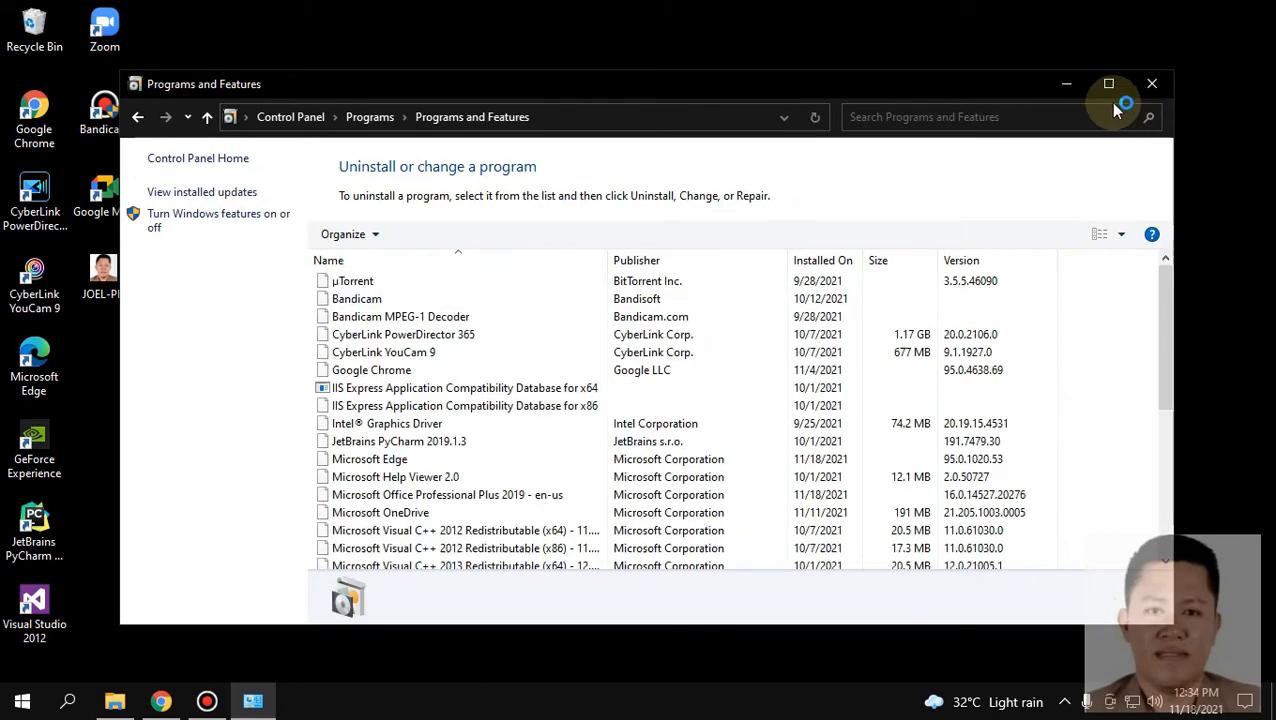
pyautogui.click(1107, 84)
# Examine the Microsoft Visual C++ 2012, 2013 and 2017 Redistributable entries, then close the installed programs list and return to the PDF.
pyautogui.click(333, 455)
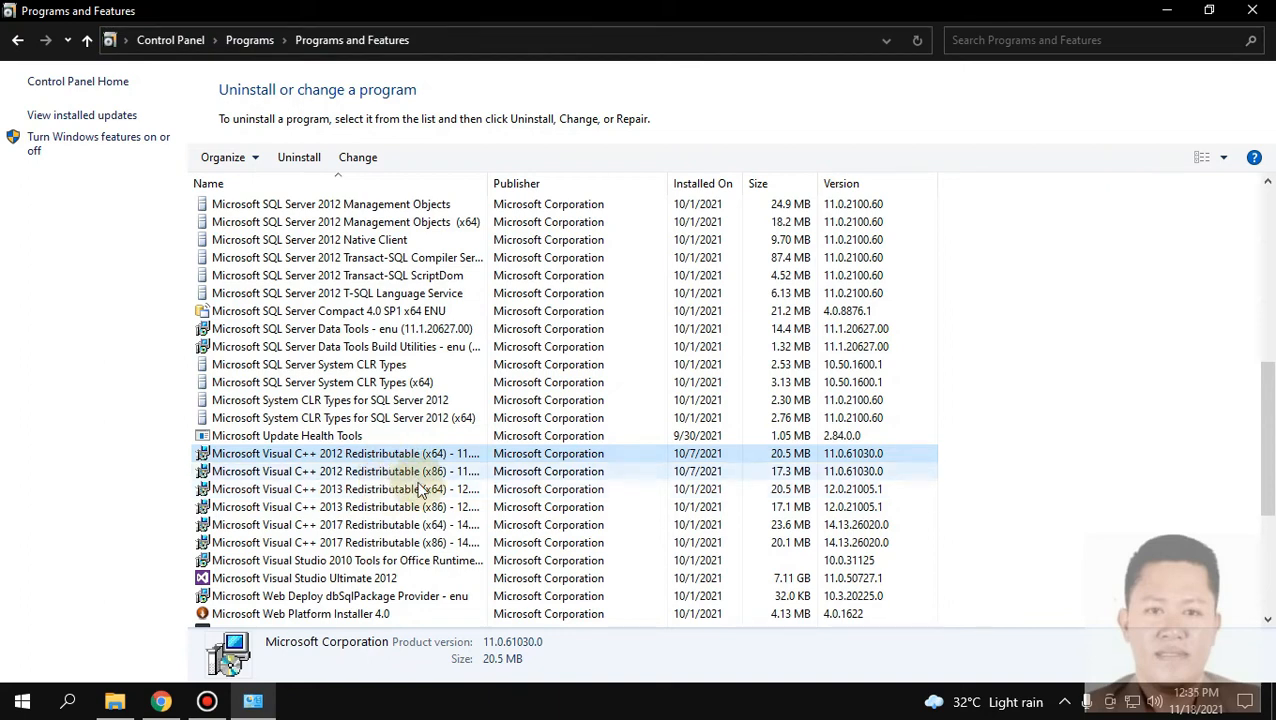
pyautogui.click(365, 471)
pyautogui.click(400, 489)
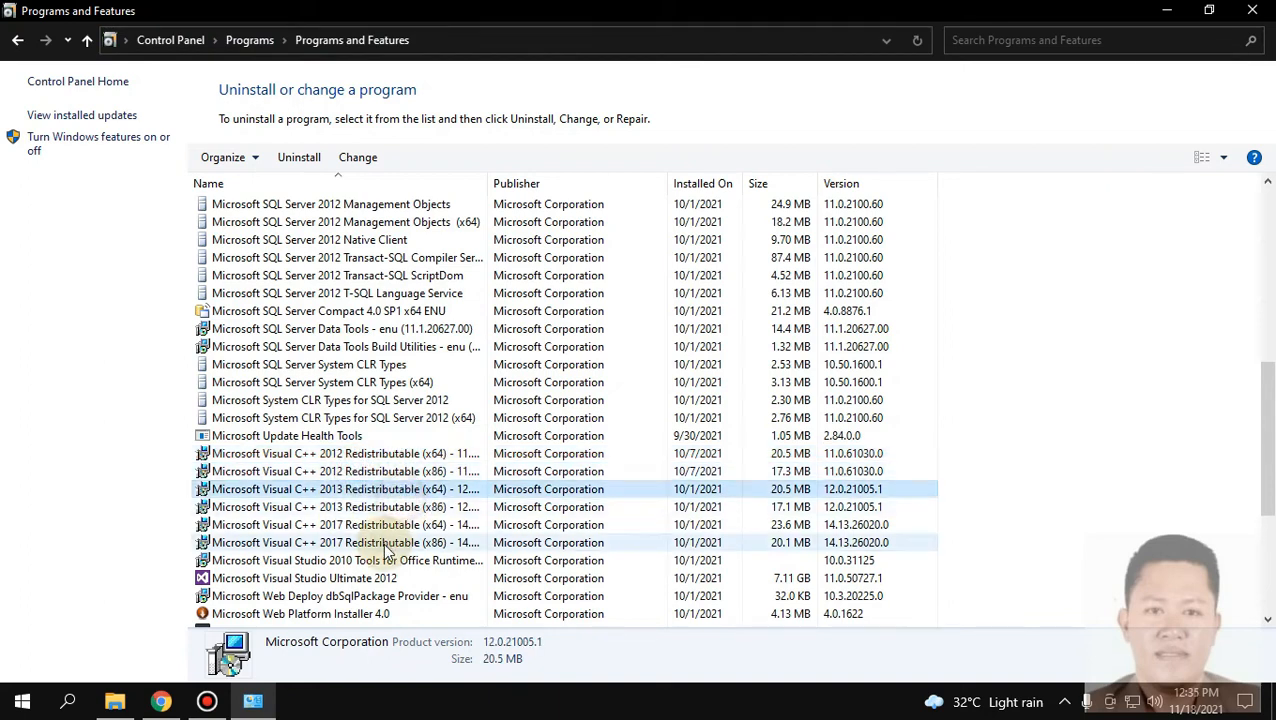
pyautogui.click(395, 530)
pyautogui.click(410, 471)
pyautogui.click(403, 492)
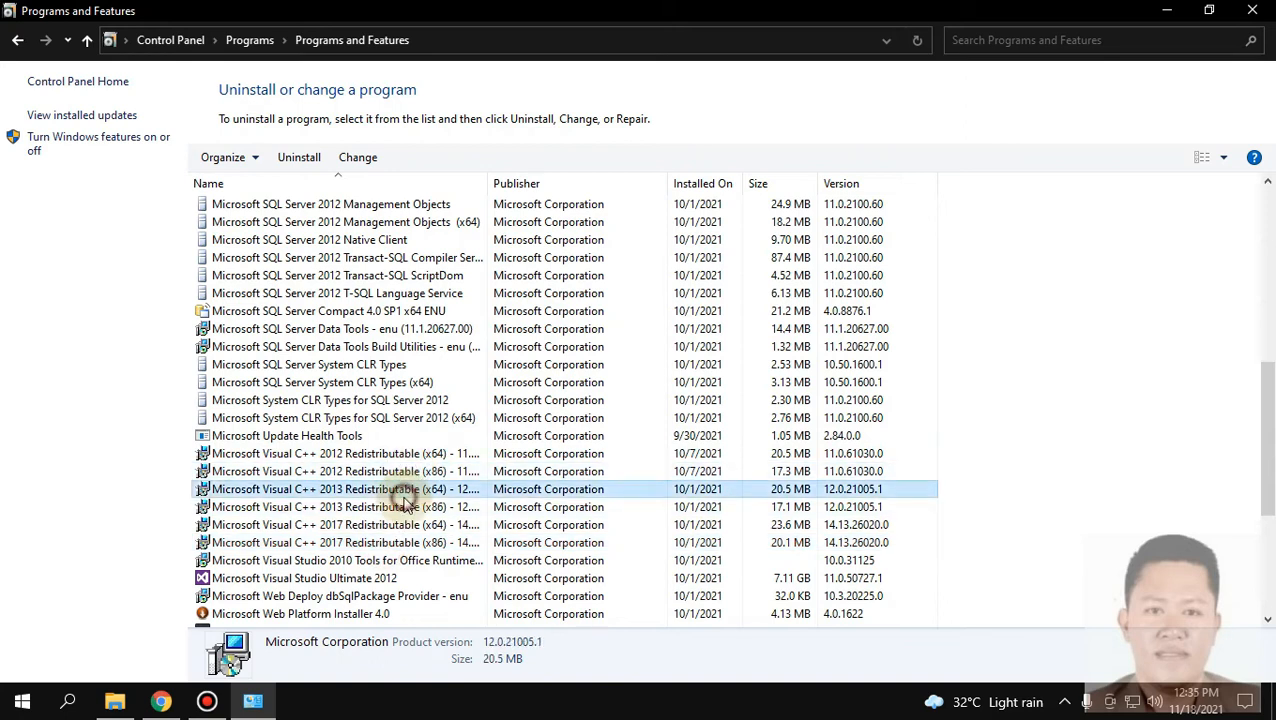
pyautogui.click(408, 507)
pyautogui.click(400, 524)
pyautogui.click(392, 542)
pyautogui.click(400, 507)
pyautogui.click(401, 455)
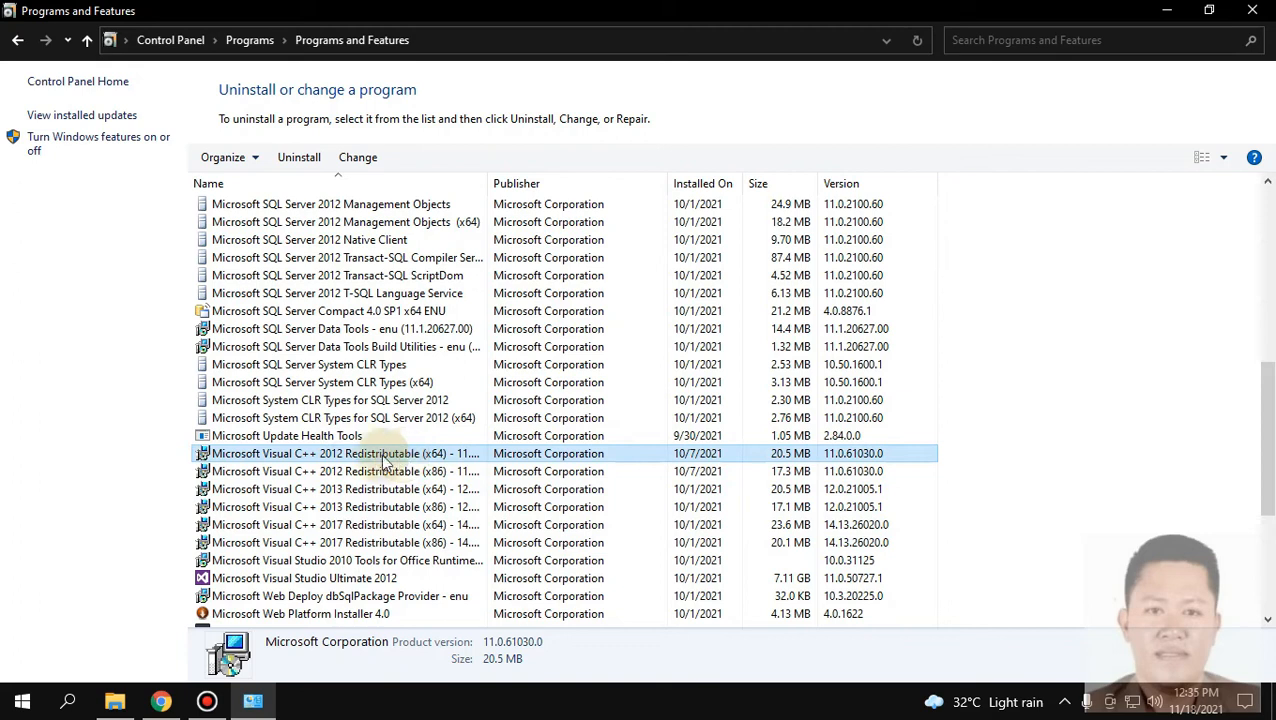
pyautogui.click(358, 492)
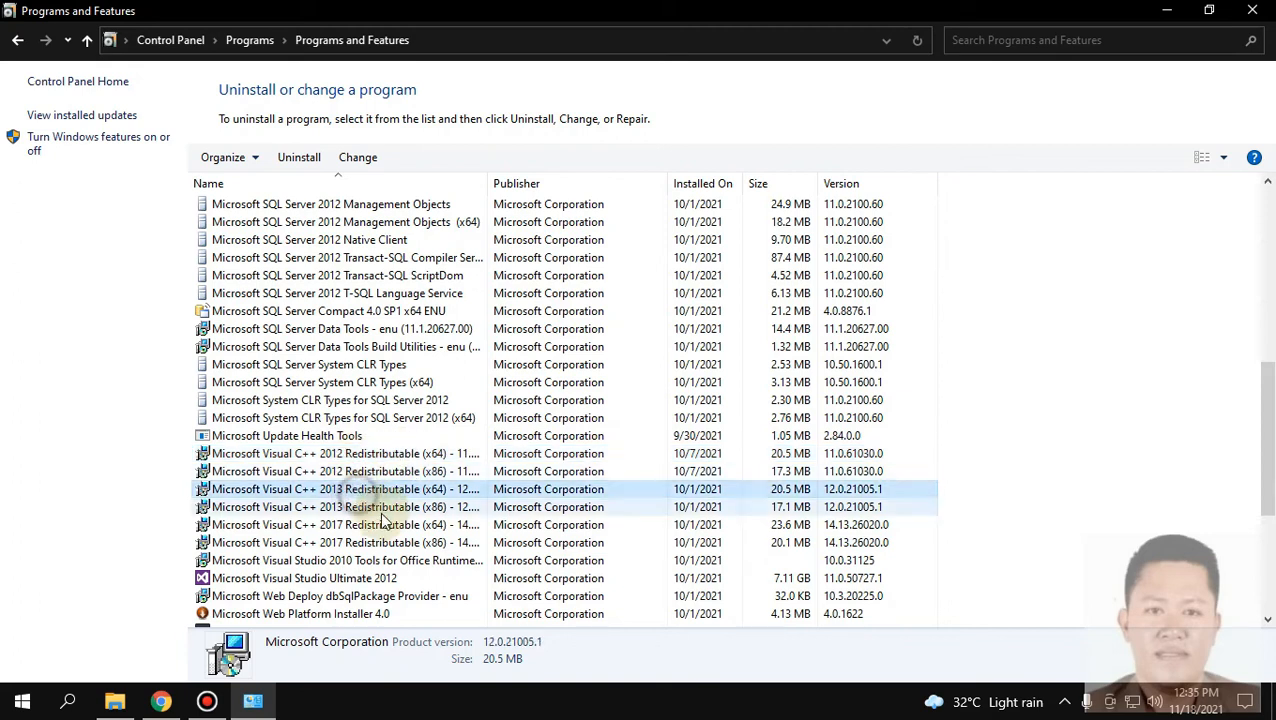
pyautogui.click(358, 530)
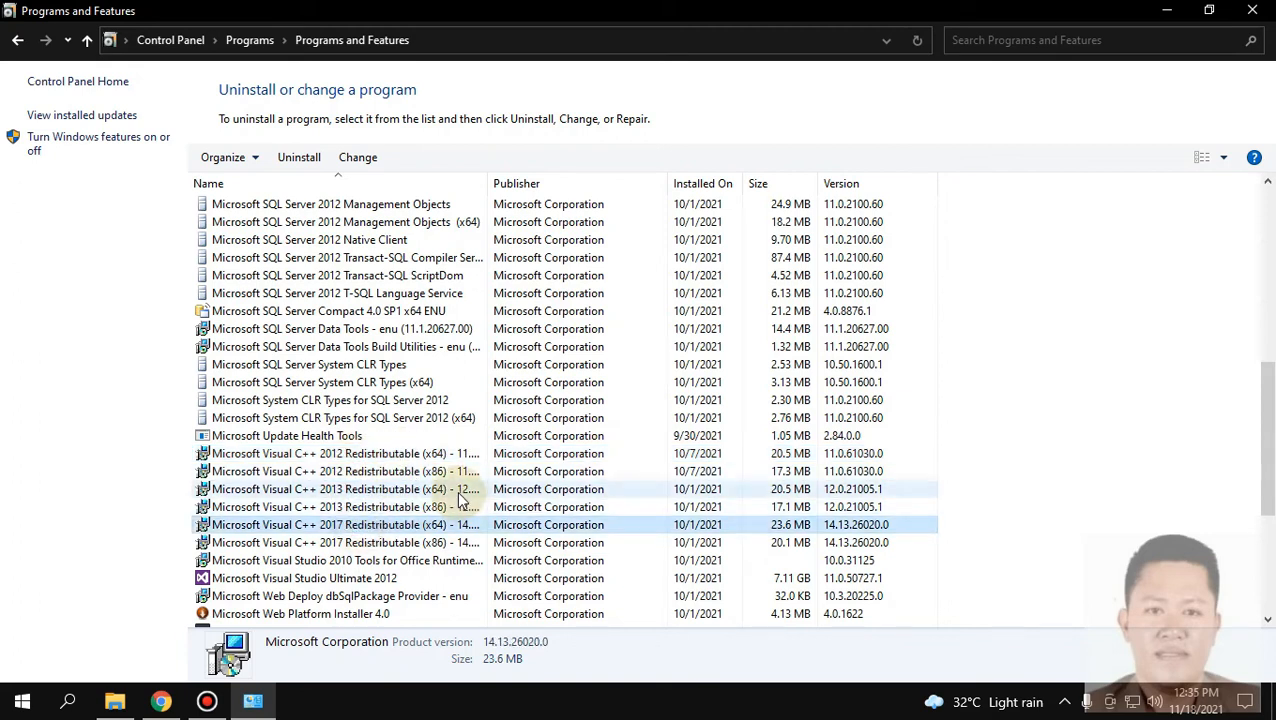
pyautogui.scroll(-2, 420, 480)
pyautogui.click(1252, 10)
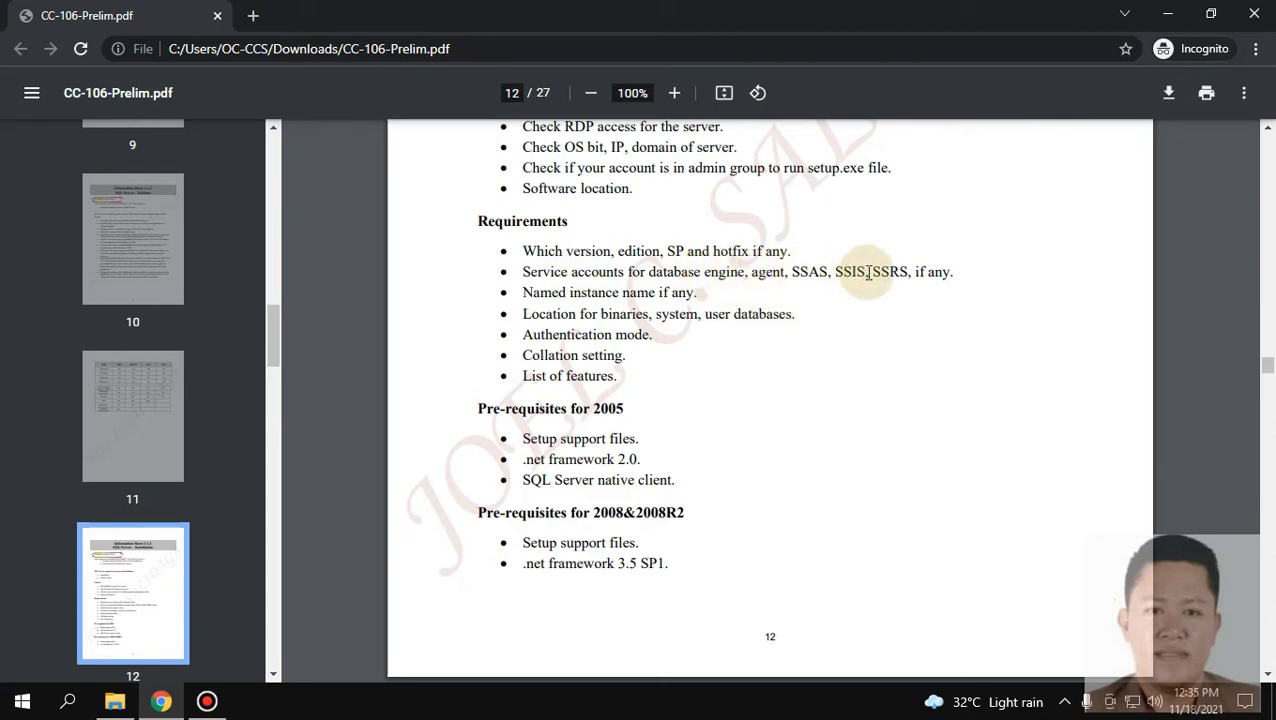
# Highlight the SSAS, SSIS and SSRS service account terms in the Requirements list.
pyautogui.moveTo(910, 271); pyautogui.dragTo(789, 273)
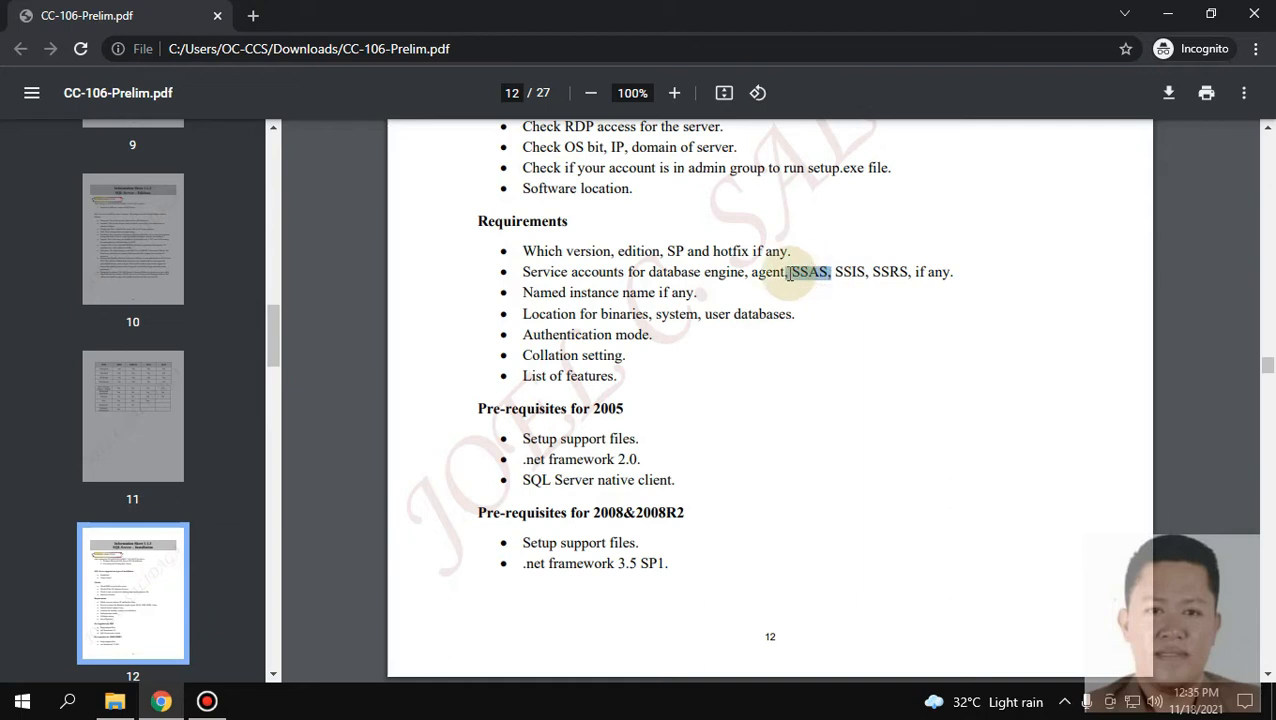
pyautogui.moveTo(806, 268); pyautogui.dragTo(834, 274)
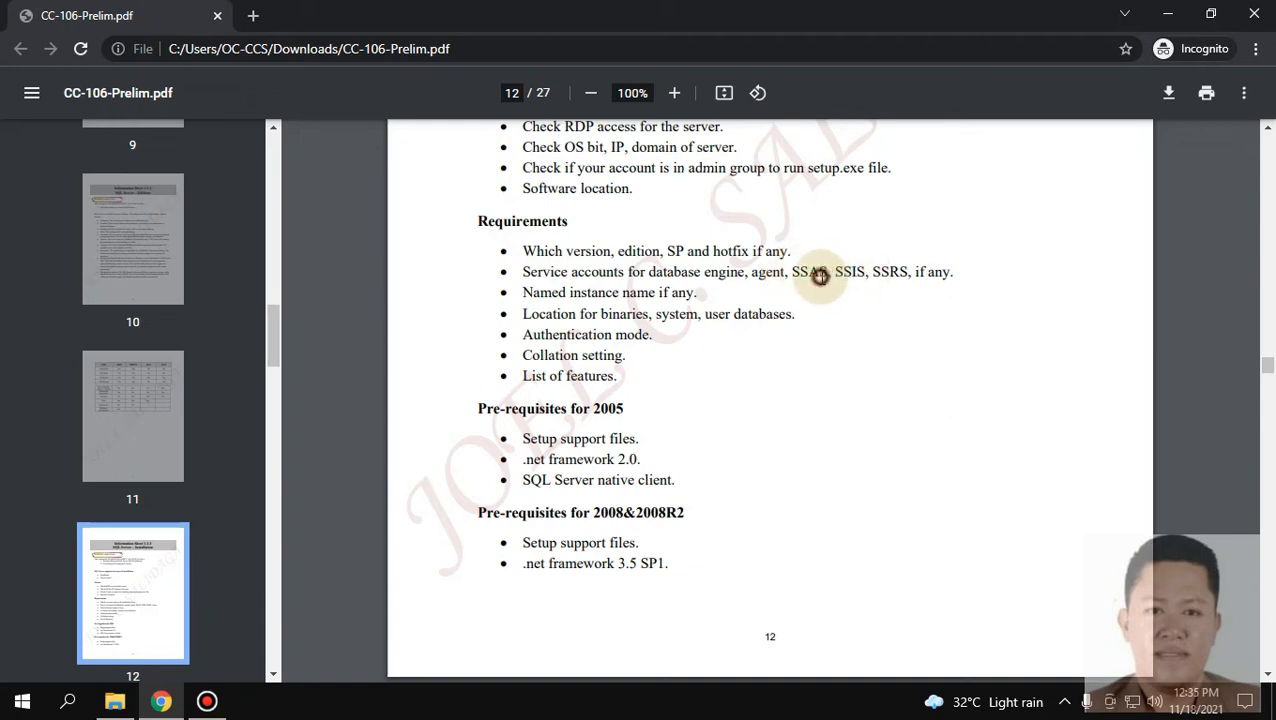
pyautogui.doubleClick(806, 270)
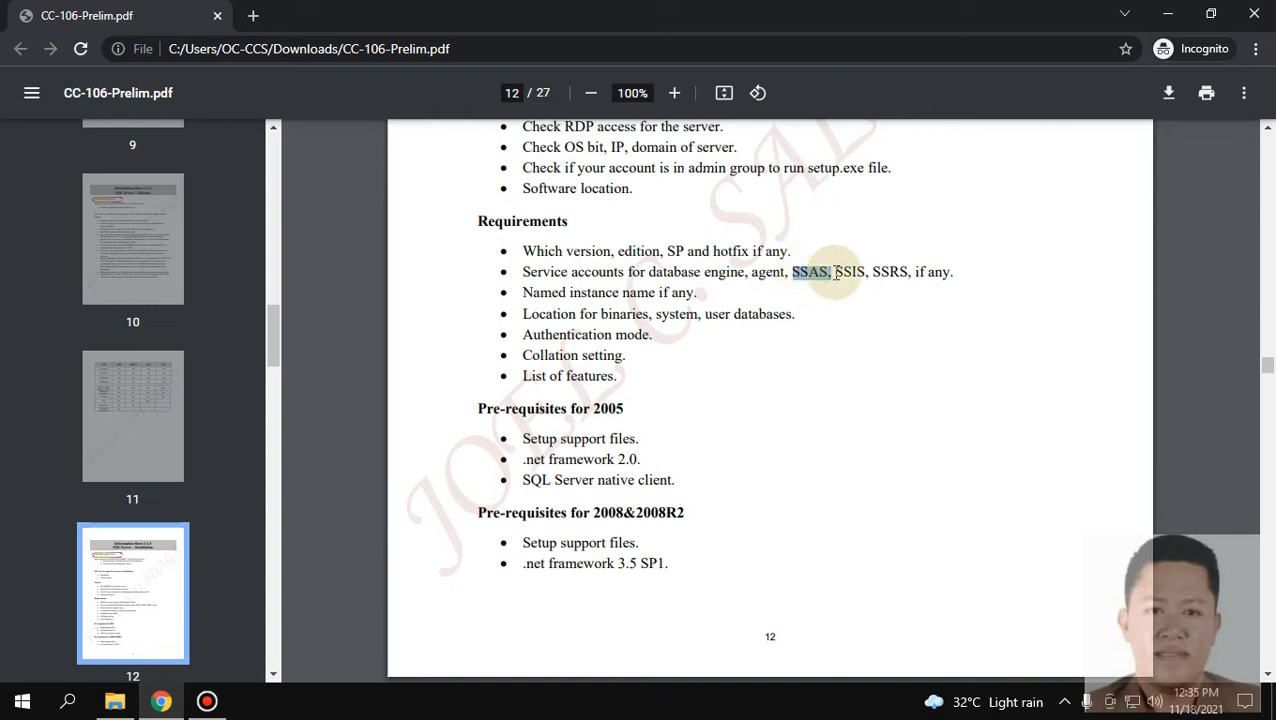
pyautogui.moveTo(837, 271); pyautogui.dragTo(908, 272)
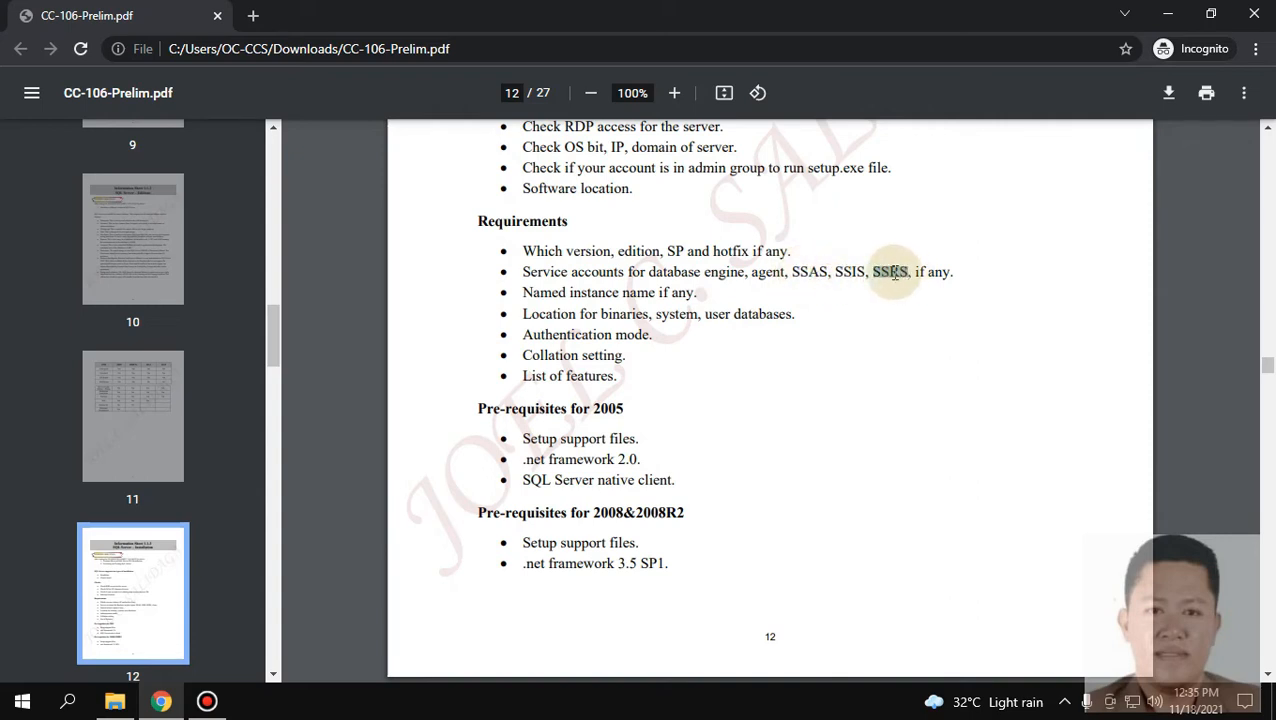
pyautogui.moveTo(789, 272); pyautogui.dragTo(869, 272)
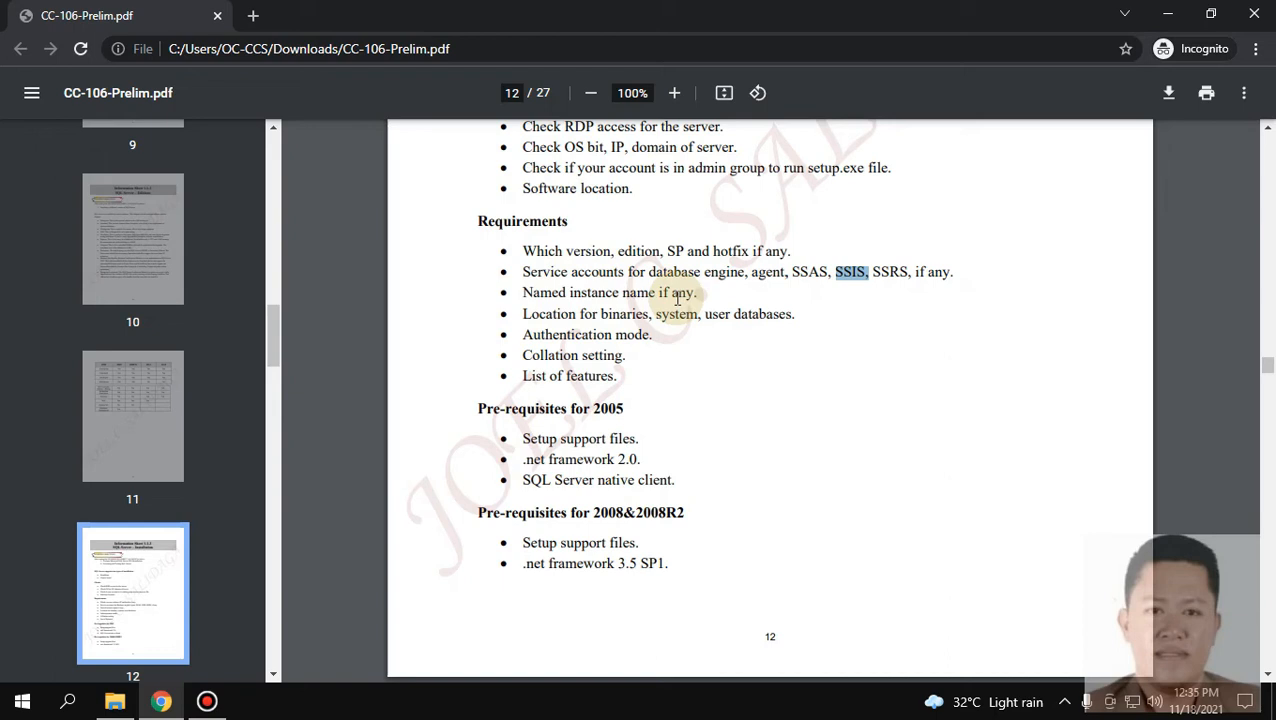
# Review the named instance, user databases location and authentication mode requirements, highlighting each in turn.
pyautogui.moveTo(697, 292); pyautogui.dragTo(565, 292)
pyautogui.click(652, 291)
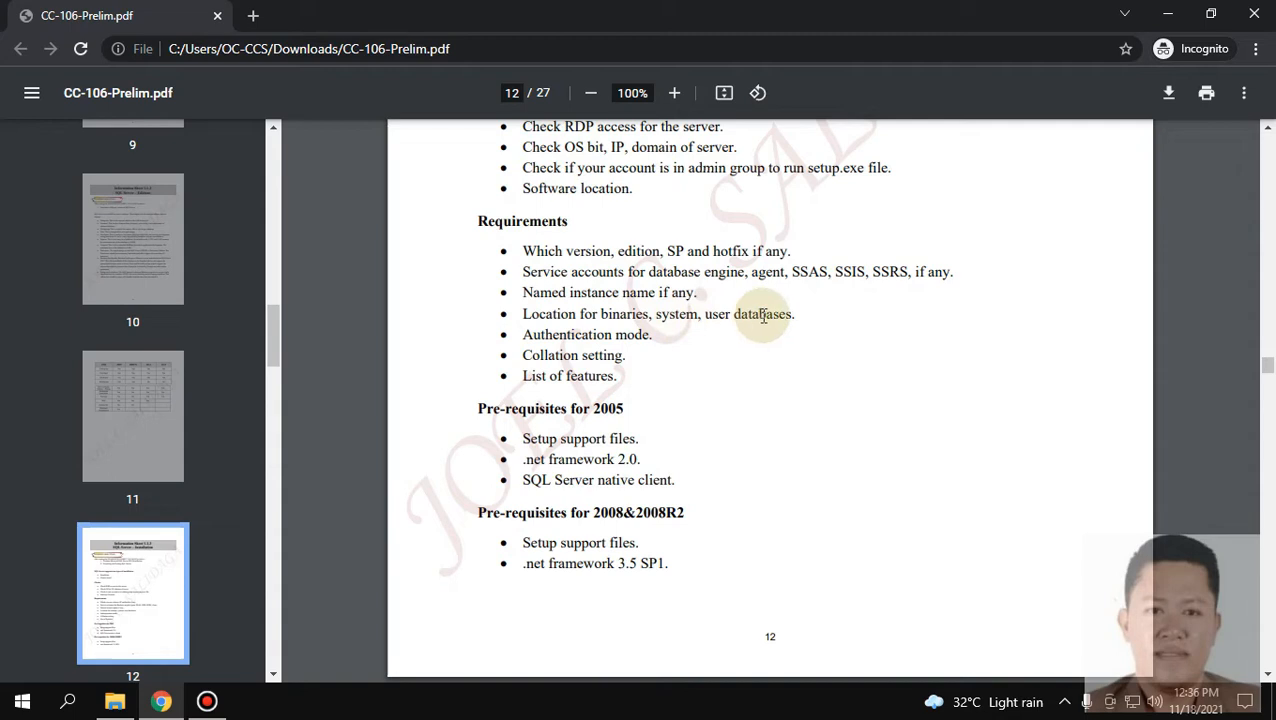
pyautogui.moveTo(793, 314); pyautogui.dragTo(705, 315)
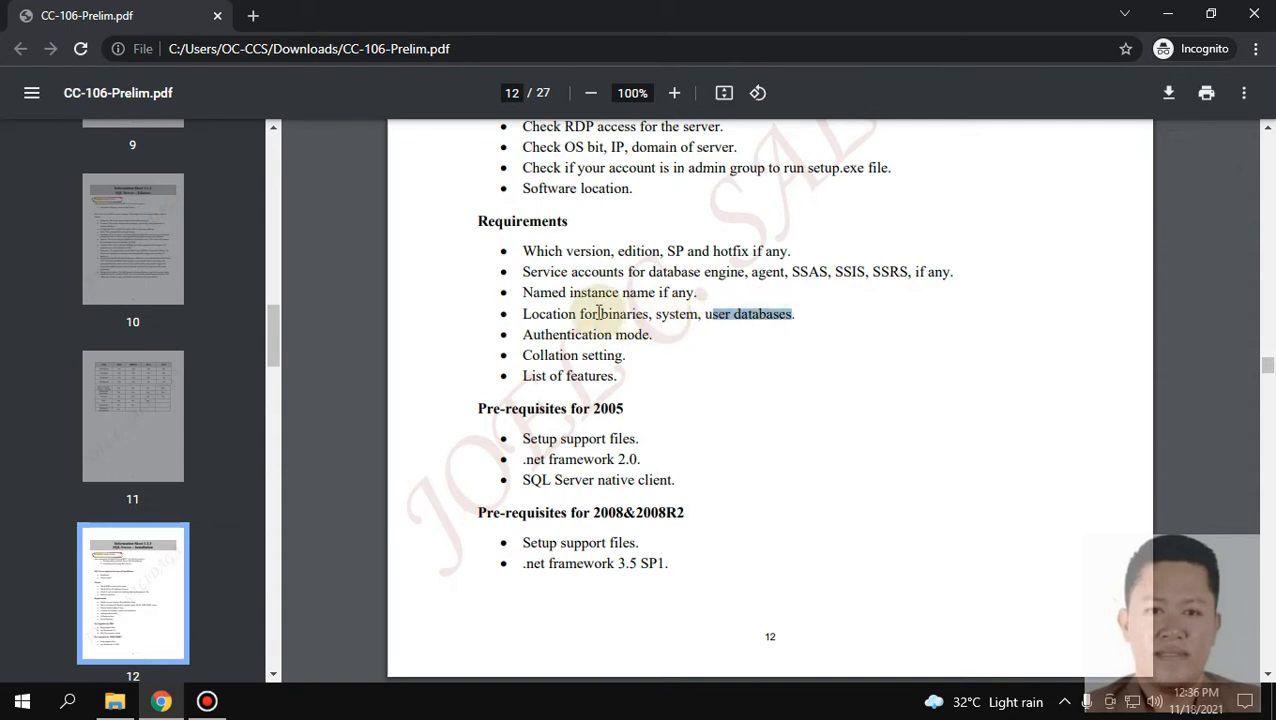
pyautogui.click(740, 313)
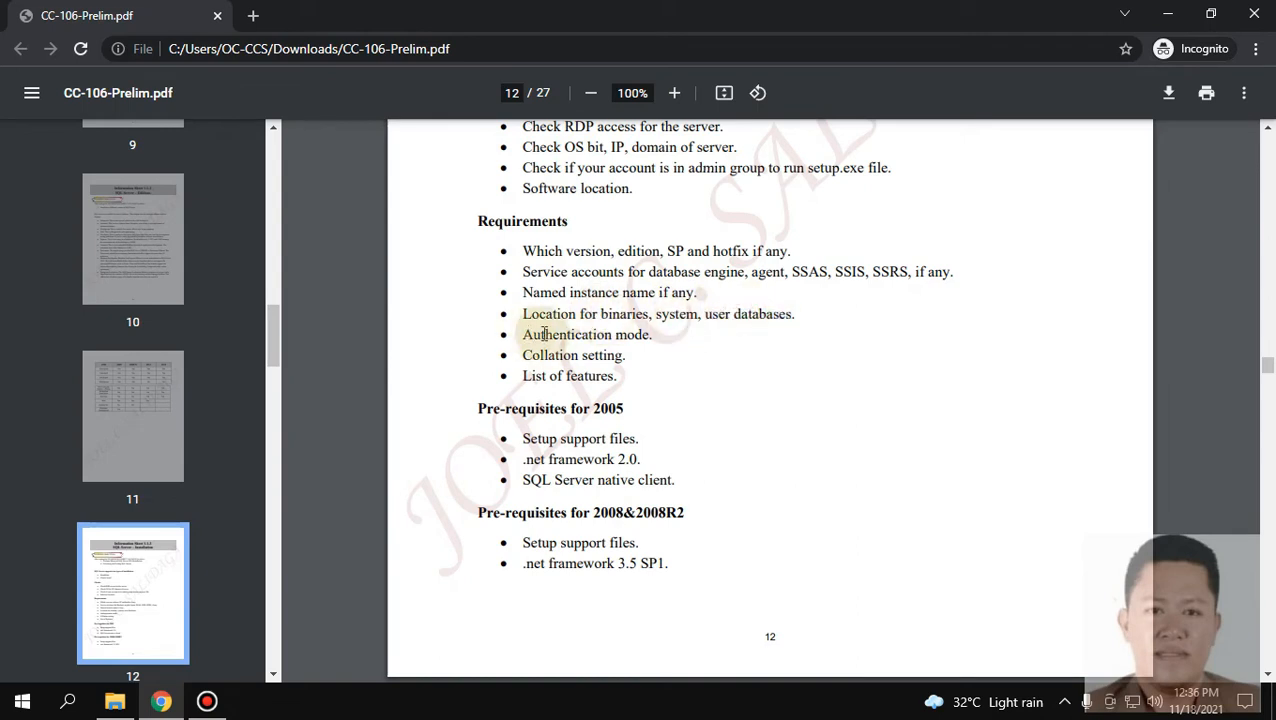
pyautogui.moveTo(654, 334); pyautogui.dragTo(700, 348)
pyautogui.click(652, 342)
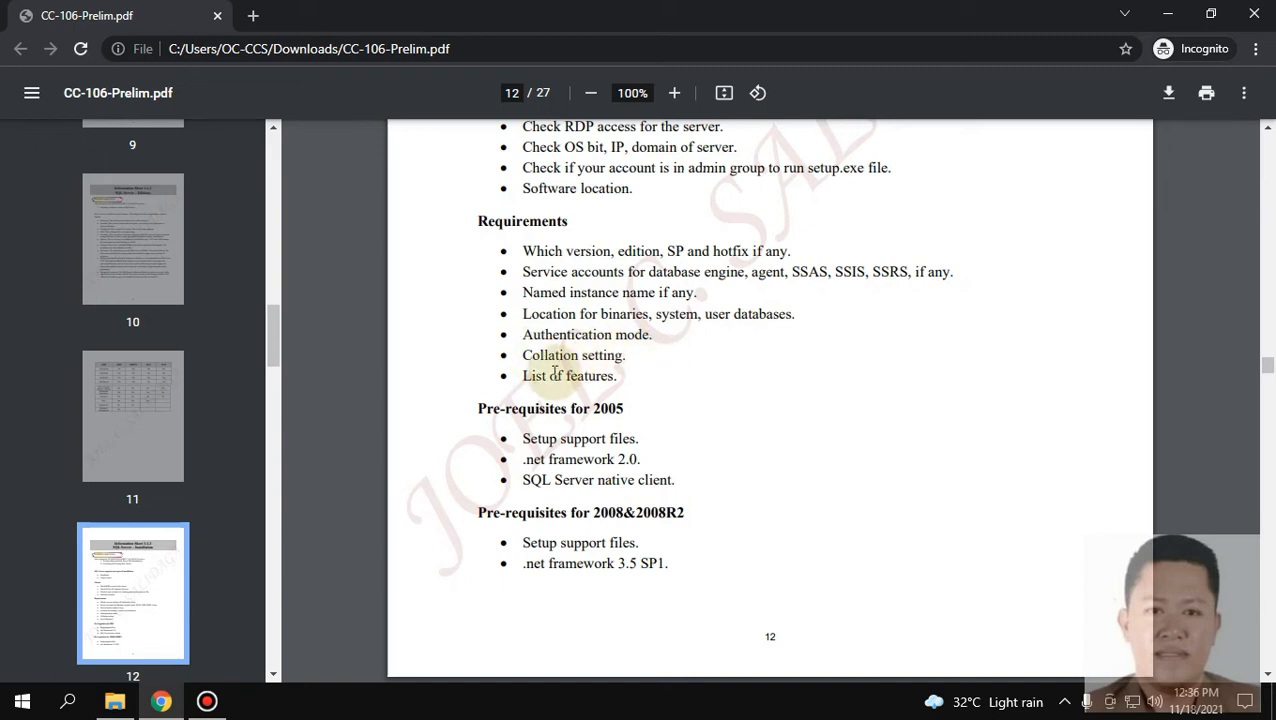
# Go through the pre-requisites sections for 2005, 2008&2008R2 and 2012&2014, highlighting each section's heading.
pyautogui.scroll(-1, 600, 355)
pyautogui.tripleClick(621, 314)
pyautogui.click(621, 322)
pyautogui.scroll(-1, 727, 395)
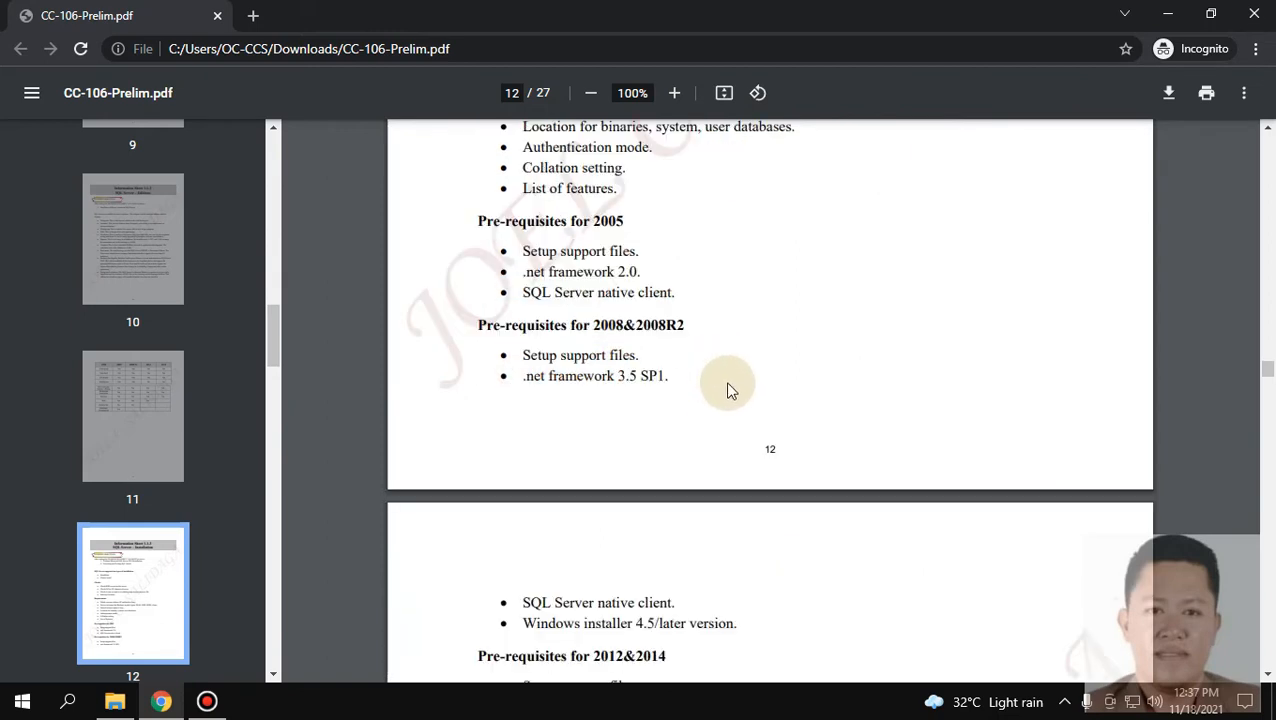
pyautogui.moveTo(692, 326); pyautogui.dragTo(616, 326)
pyautogui.scroll(-3, 702, 360)
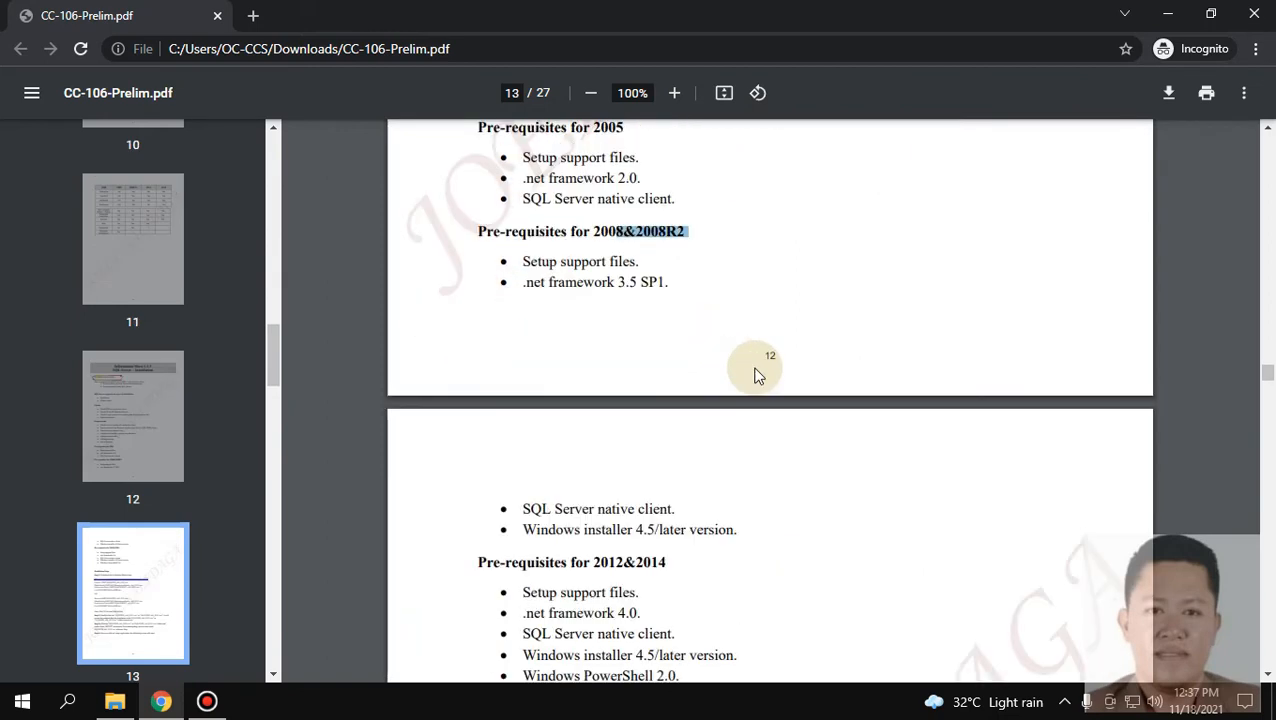
pyautogui.moveTo(684, 374); pyautogui.dragTo(589, 374)
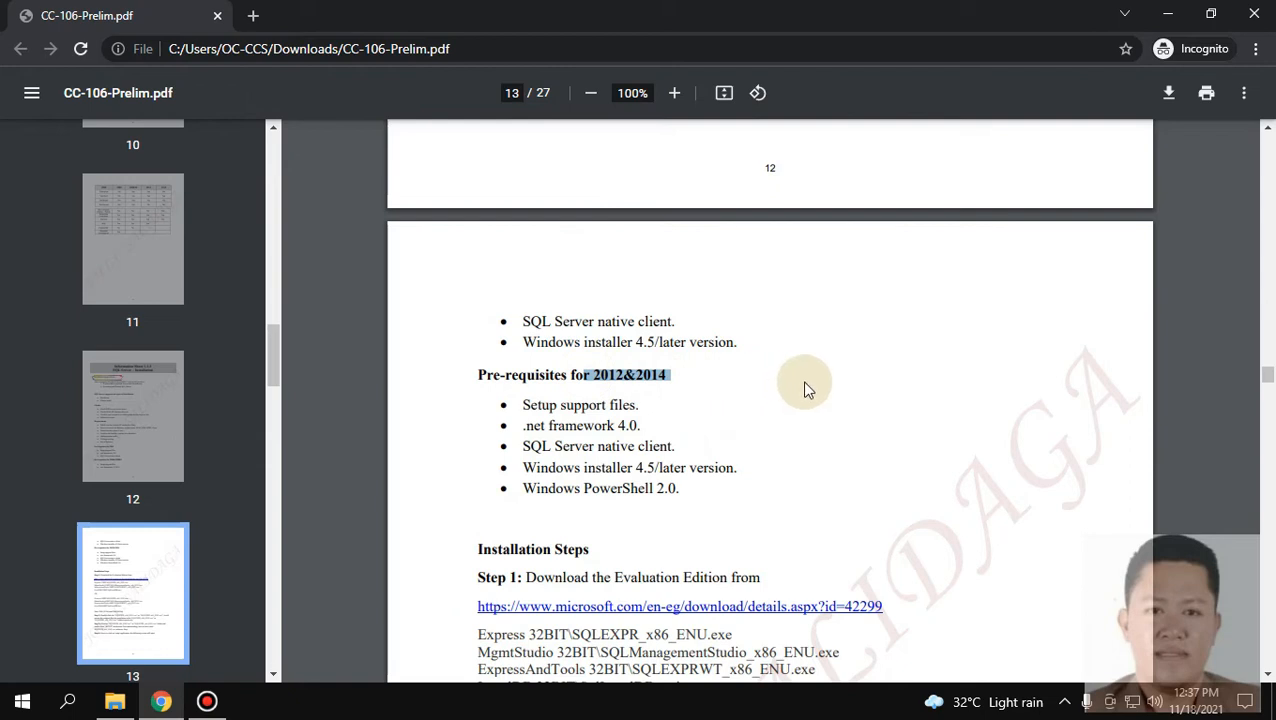
pyautogui.scroll(-1, 806, 388)
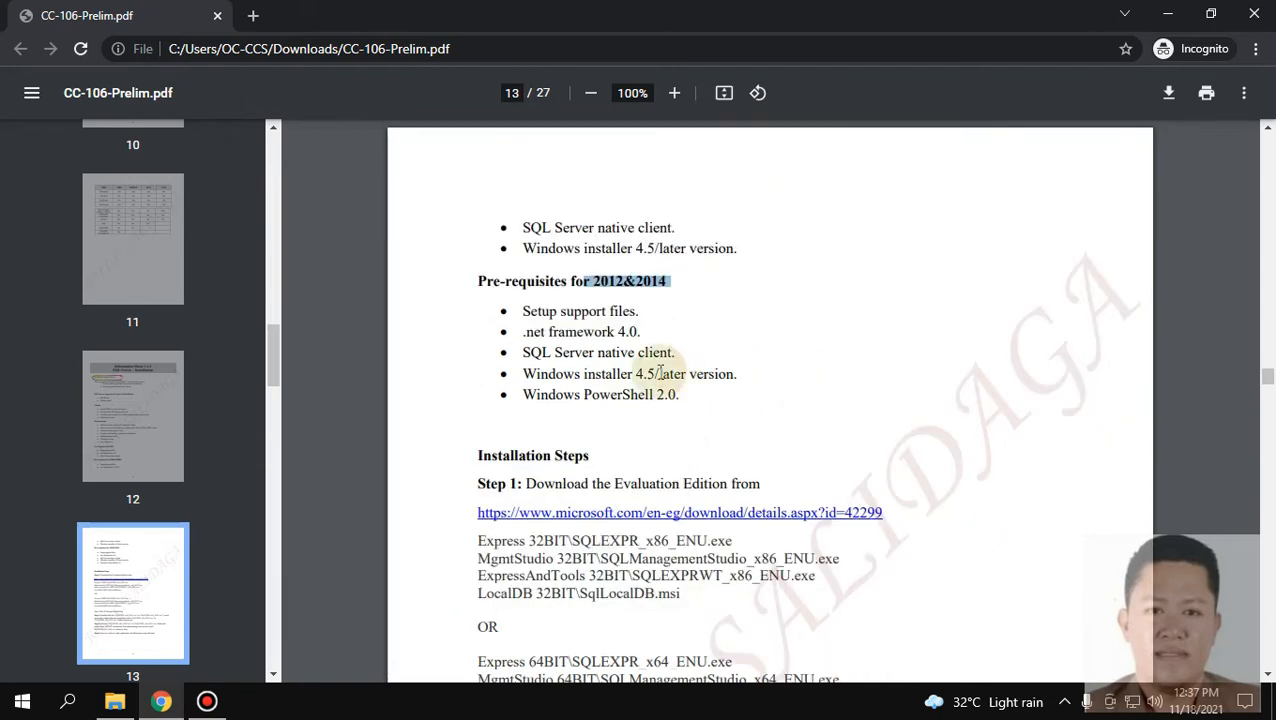
# Review the 2012&2014 pre-requisites, highlighting setup support files, .net framework 4.0, SQL Server native client and Windows PowerShell 2.0.
pyautogui.moveTo(516, 312); pyautogui.dragTo(642, 312)
pyautogui.click(672, 324)
pyautogui.click(727, 315)
pyautogui.click(645, 311)
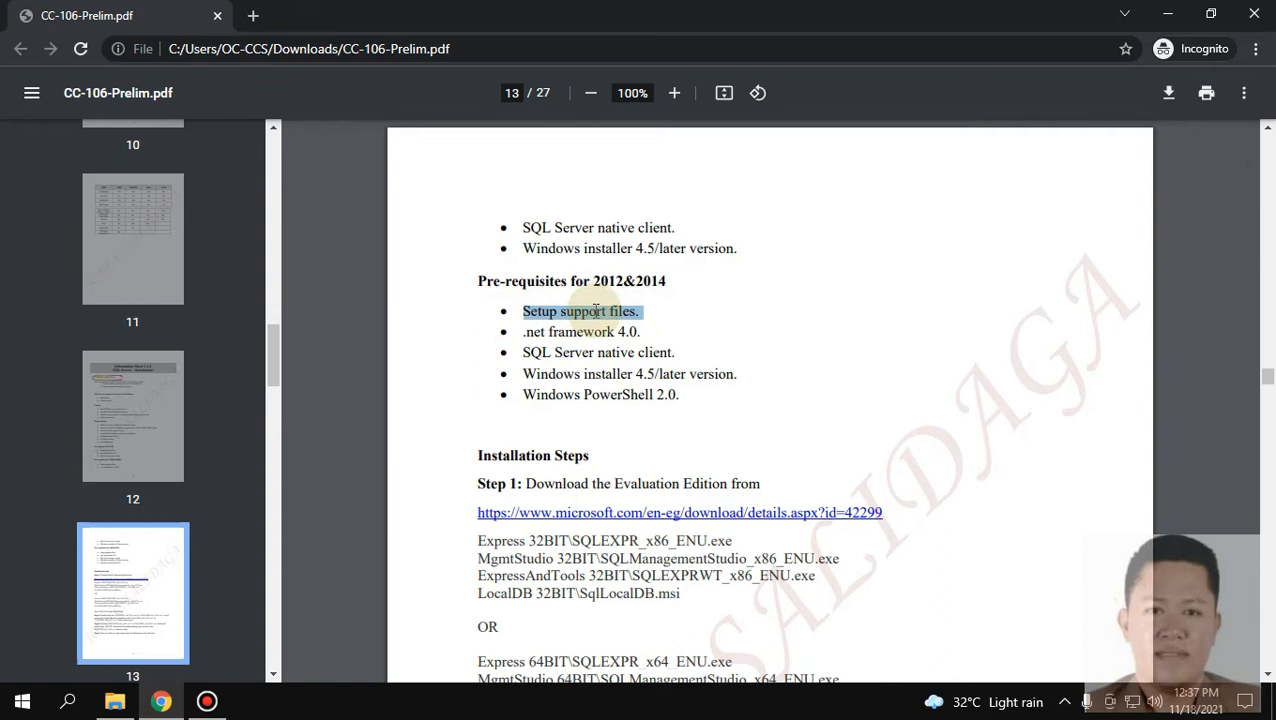
pyautogui.click(703, 313)
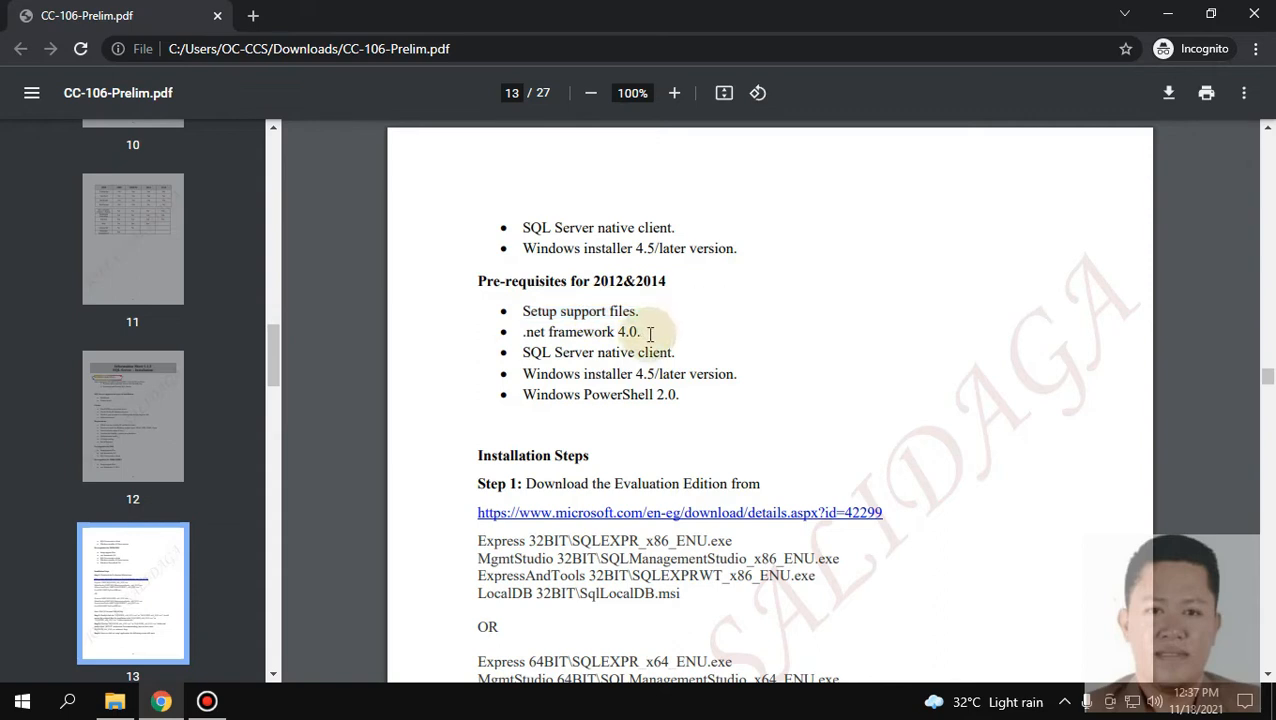
pyautogui.moveTo(645, 331); pyautogui.dragTo(524, 330)
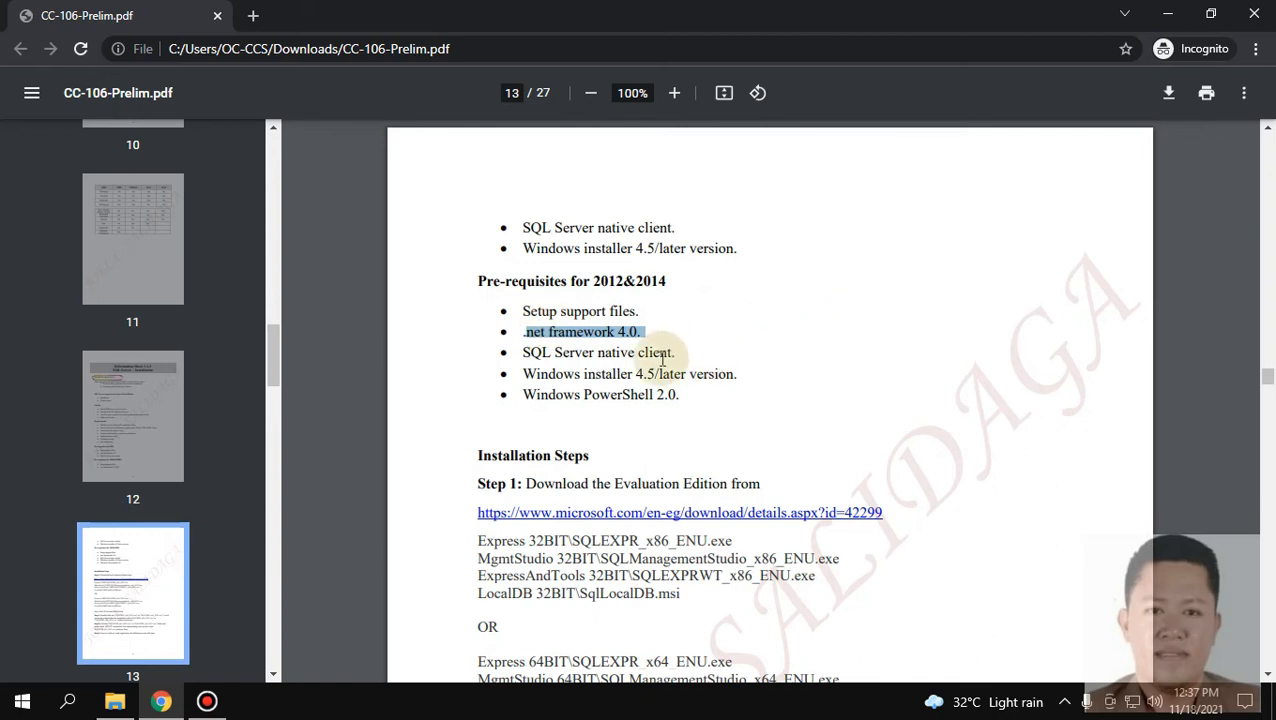
pyautogui.moveTo(678, 352); pyautogui.dragTo(503, 353)
pyautogui.click(710, 365)
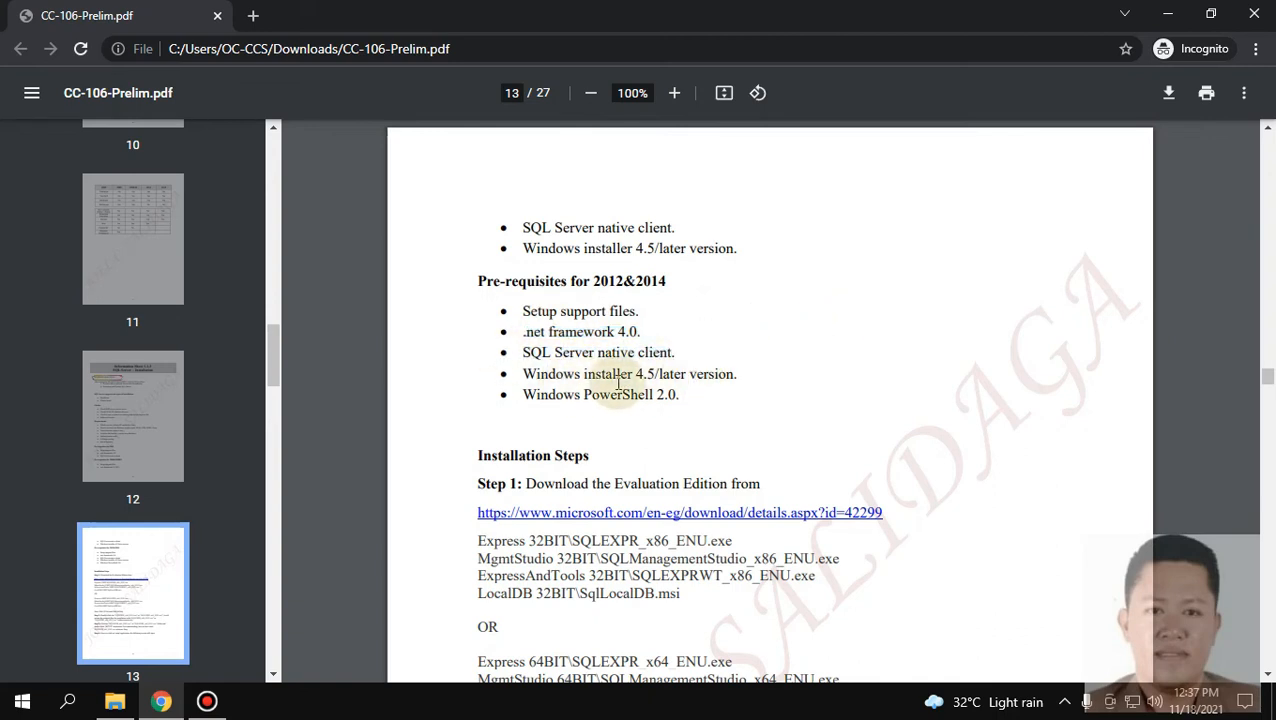
pyautogui.moveTo(688, 395); pyautogui.dragTo(510, 397)
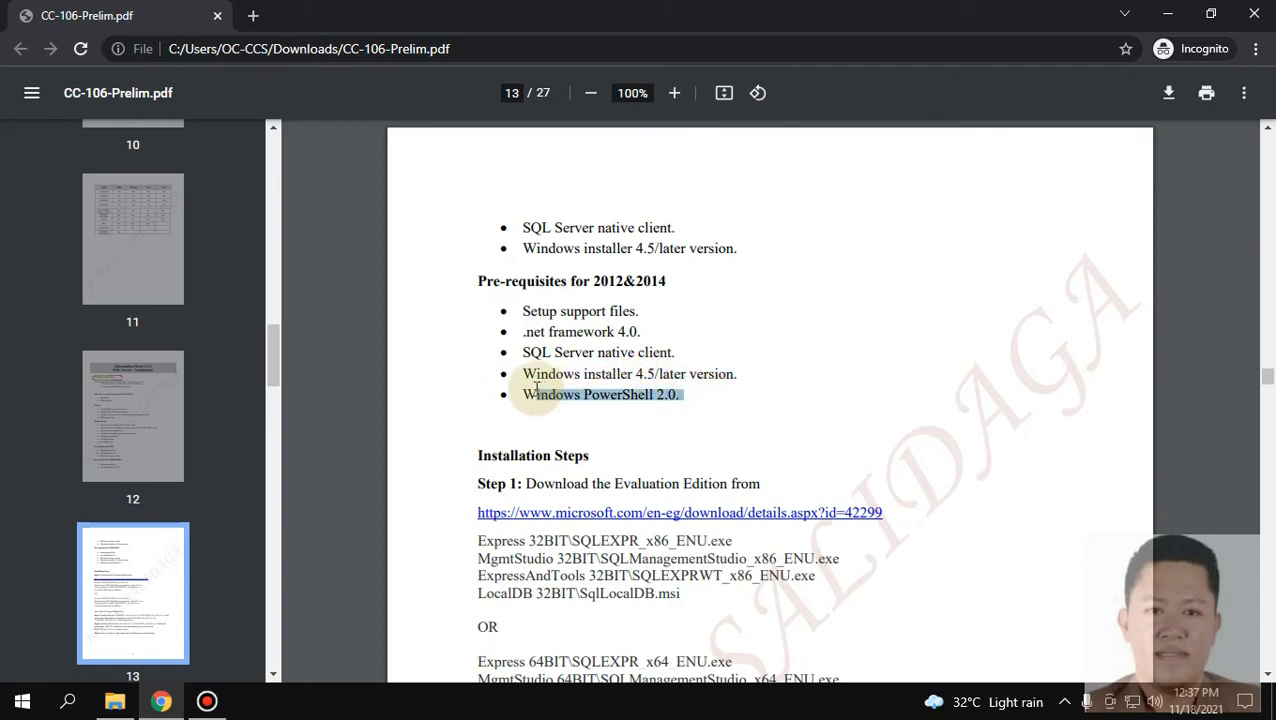
# Highlight the Windows PowerShell 2.0 entry in the 2012&2014 pre-requisites list while reviewing it.
pyautogui.moveTo(686, 394); pyautogui.dragTo(524, 395)
pyautogui.click(726, 412)
pyautogui.click(675, 393)
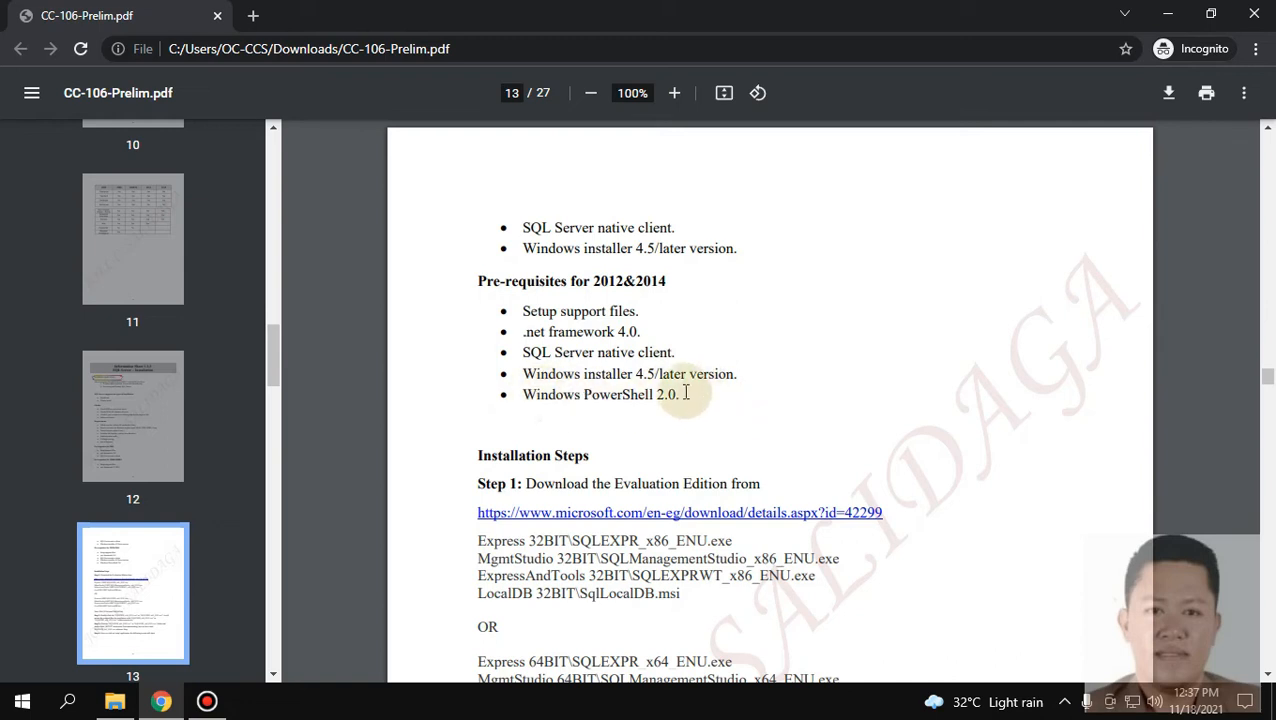
pyautogui.moveTo(507, 393); pyautogui.dragTo(711, 405)
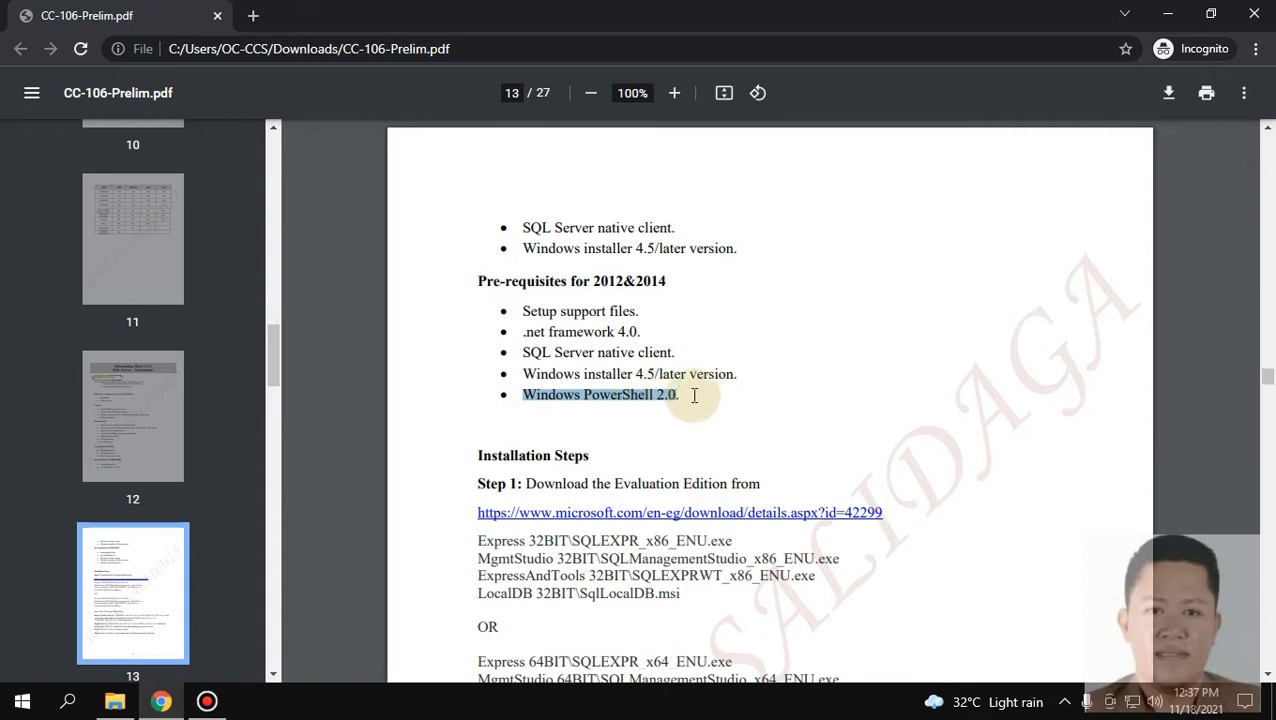
pyautogui.click(698, 400)
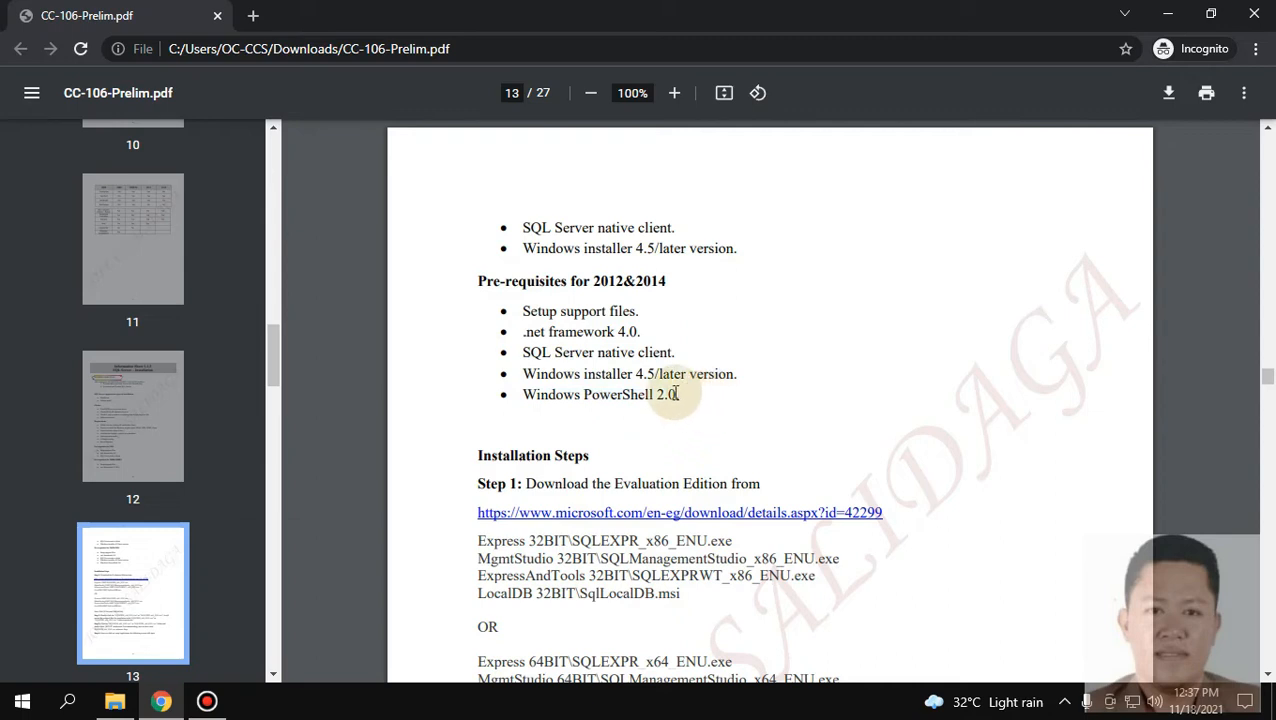
pyautogui.moveTo(676, 395); pyautogui.dragTo(524, 396)
pyautogui.click(698, 421)
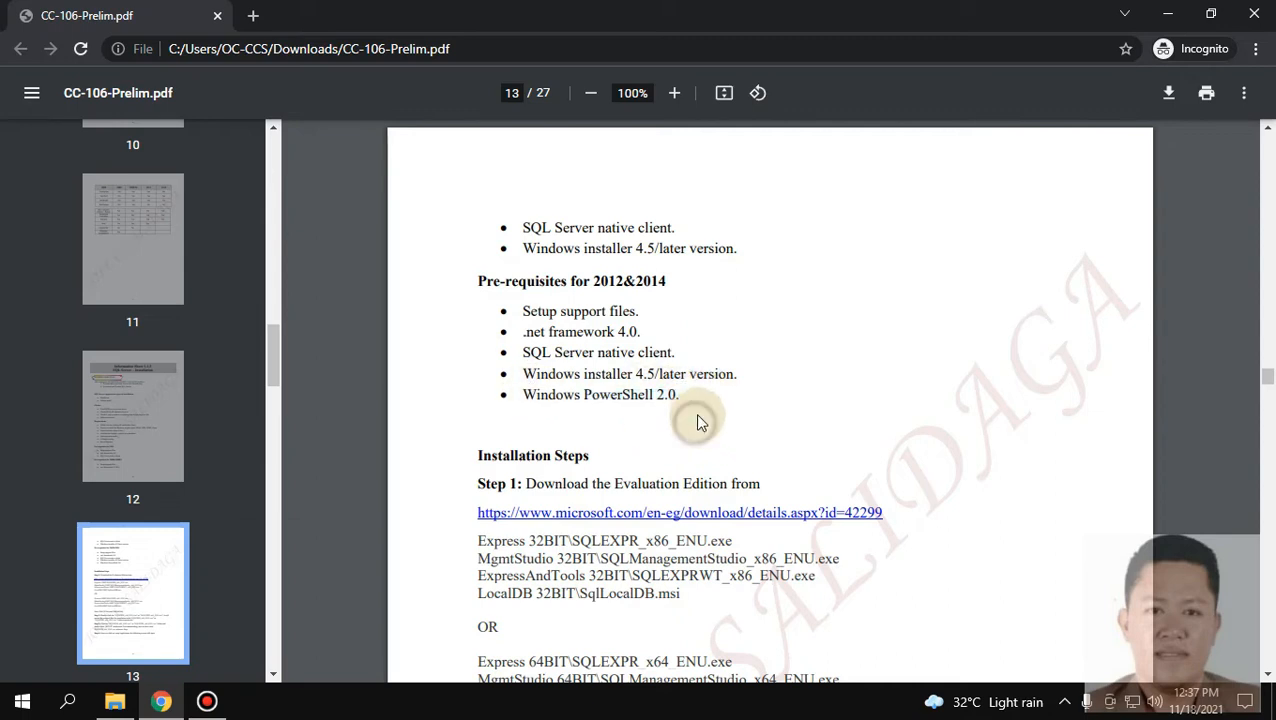
pyautogui.moveTo(685, 404); pyautogui.dragTo(537, 400)
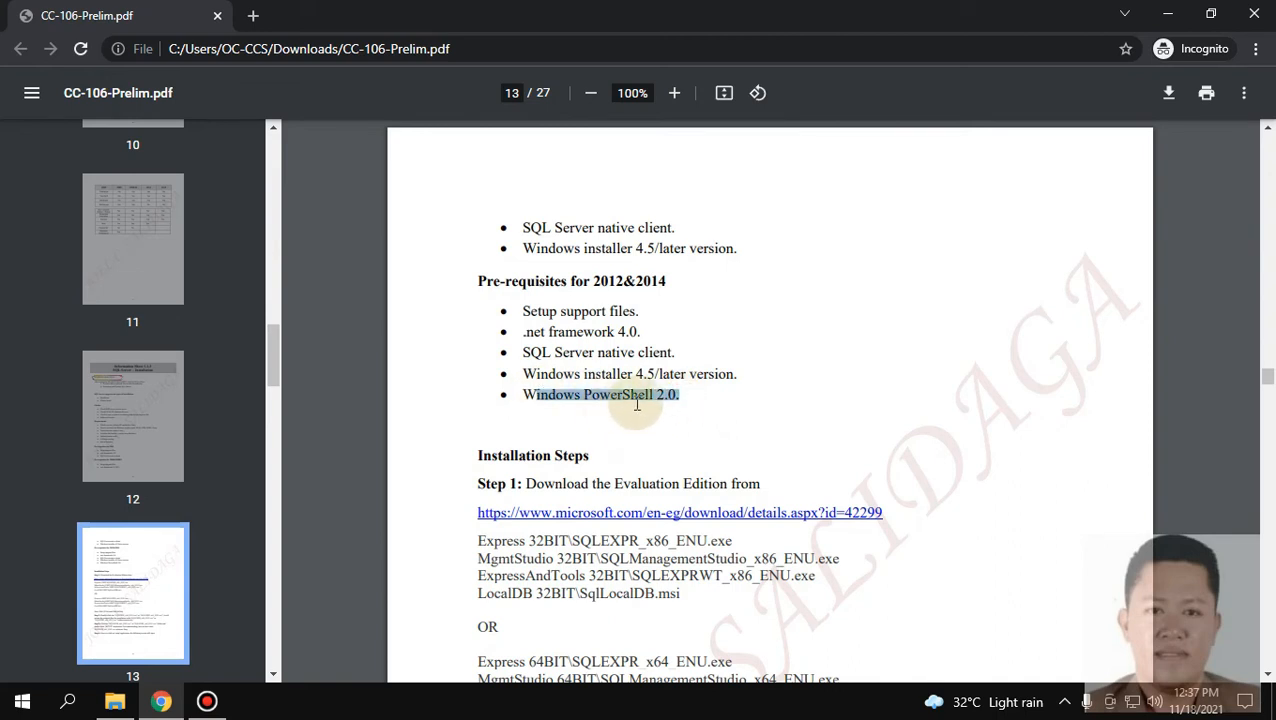
pyautogui.click(695, 398)
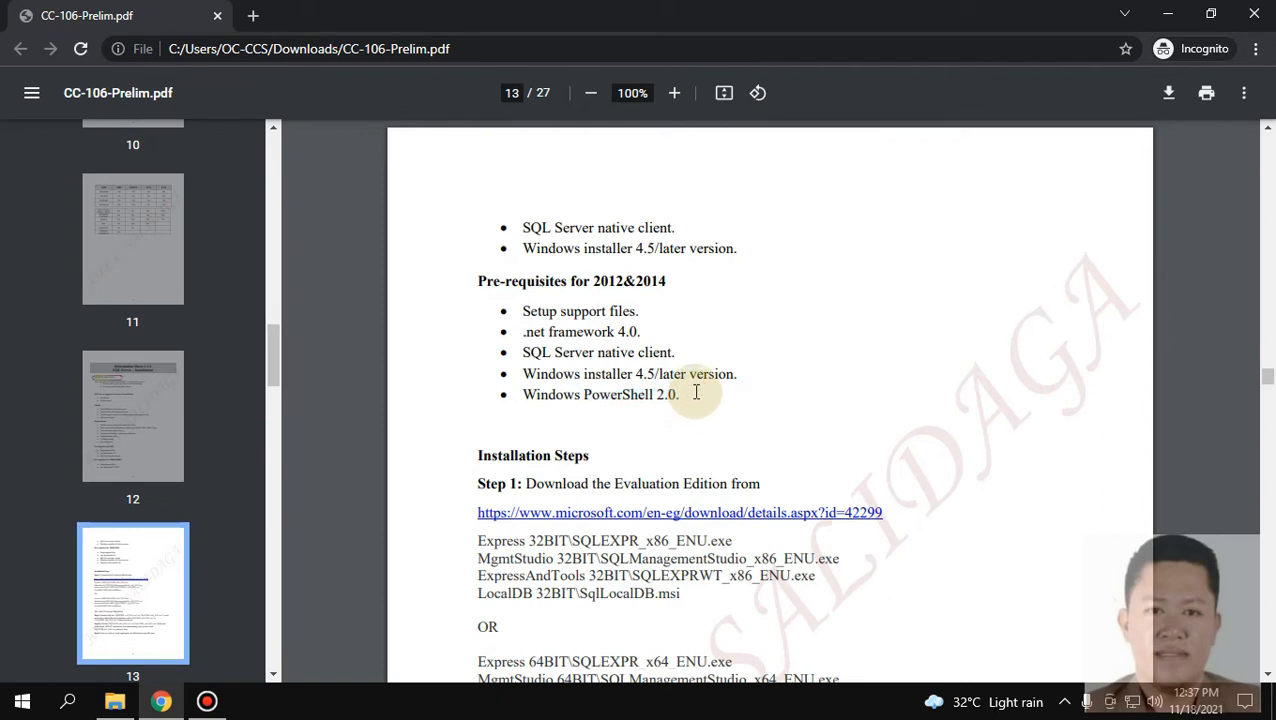
# Open the Step 1 Microsoft download link from the Installation Steps in a new tab and show its list of downloads.
pyautogui.scroll(-3, 696, 392)
pyautogui.scroll(1, 614, 286)
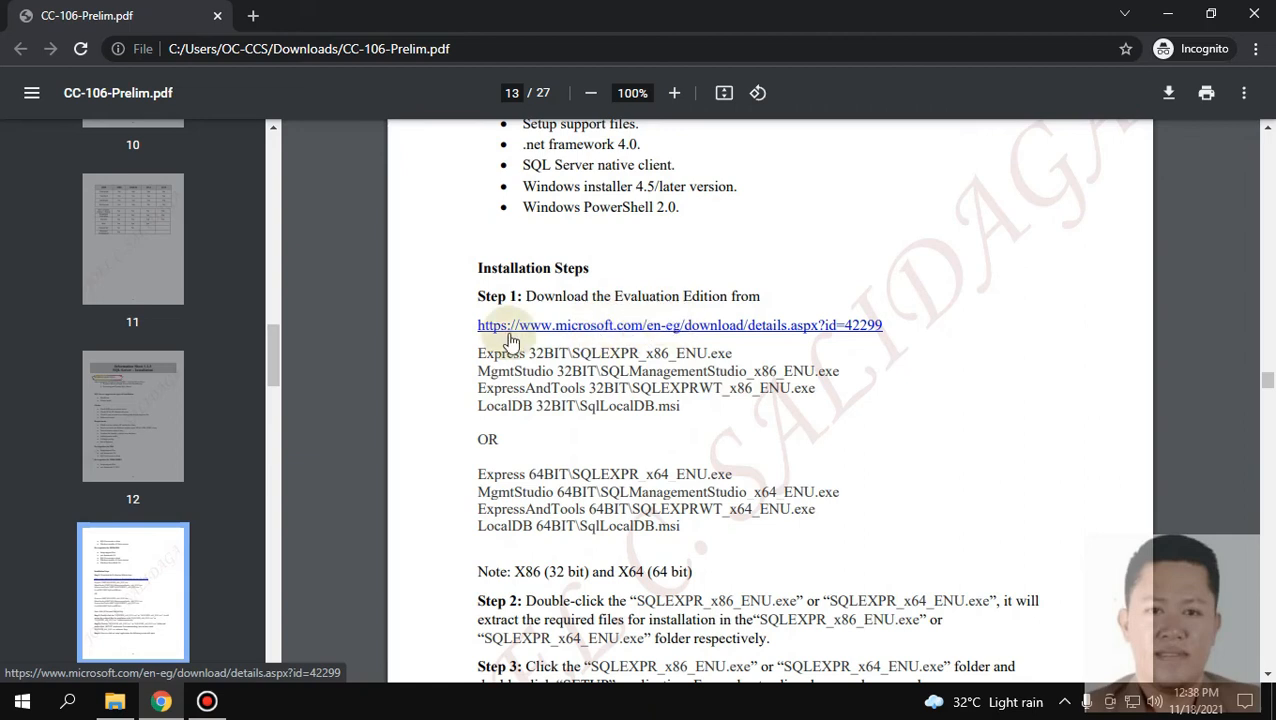
pyautogui.scroll(1, 760, 350)
pyautogui.rightClick(748, 352)
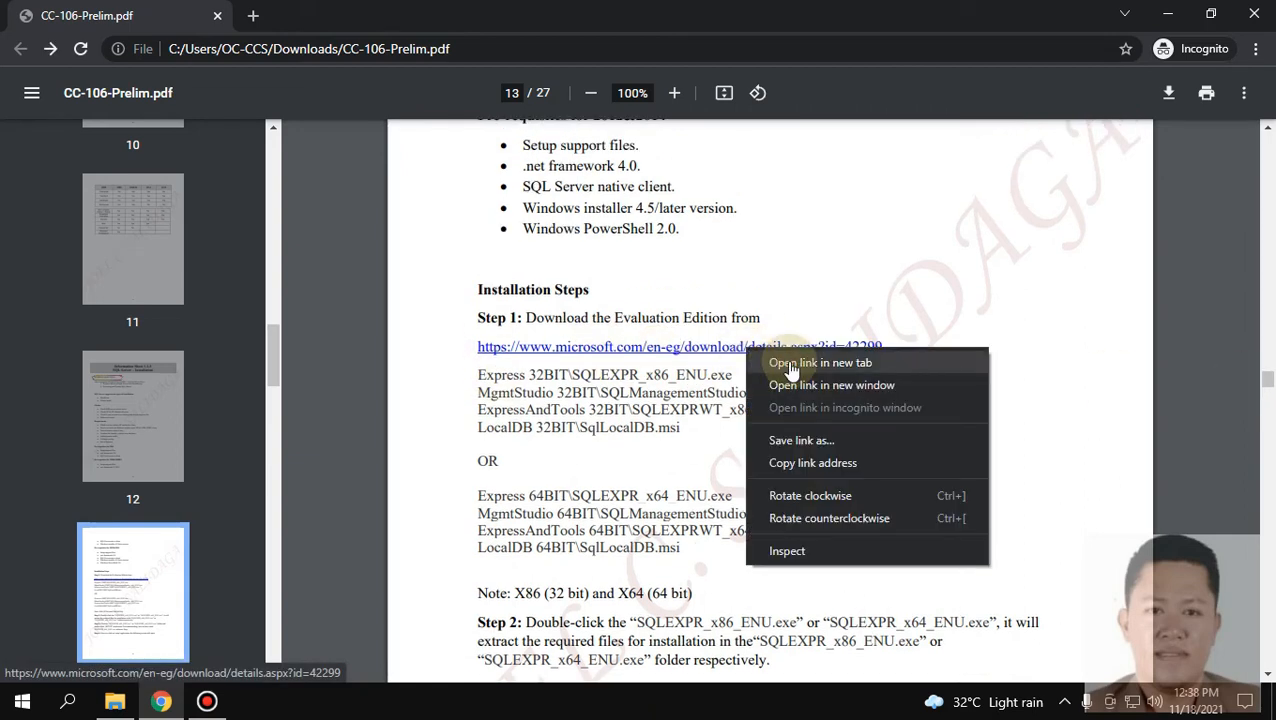
pyautogui.click(790, 370)
pyautogui.click(382, 18)
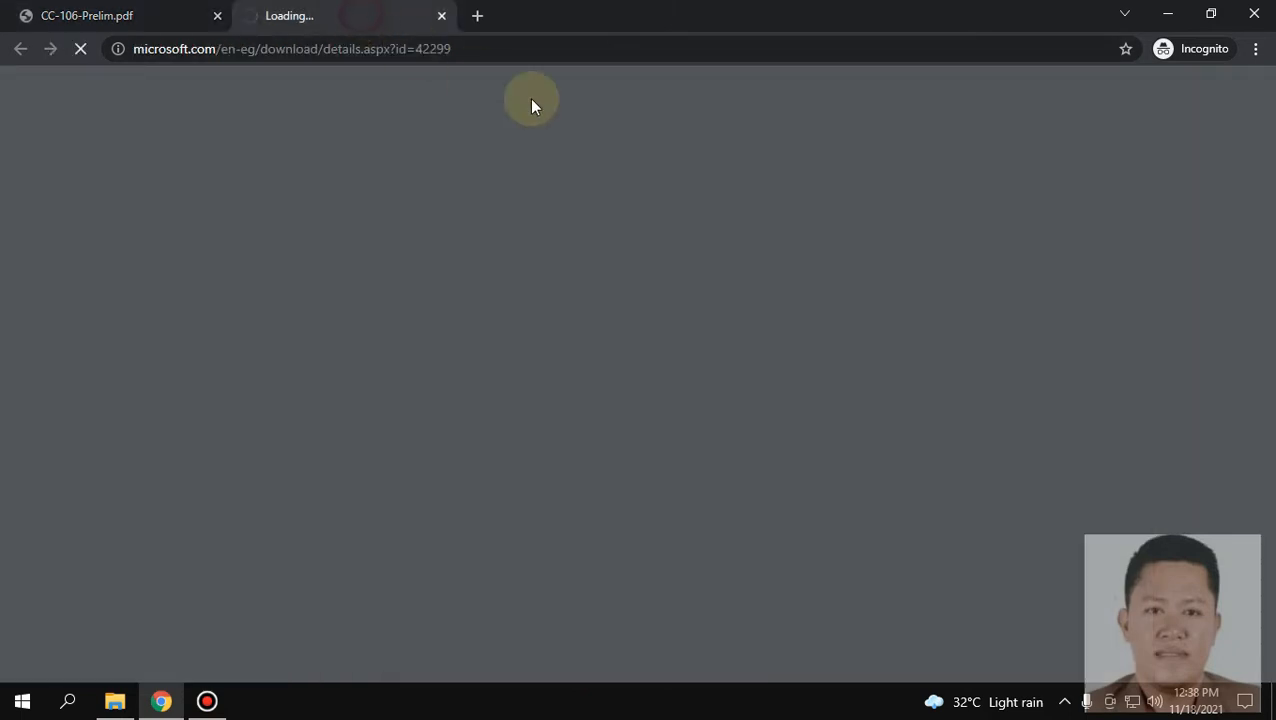
pyautogui.click(40, 15)
pyautogui.click(288, 15)
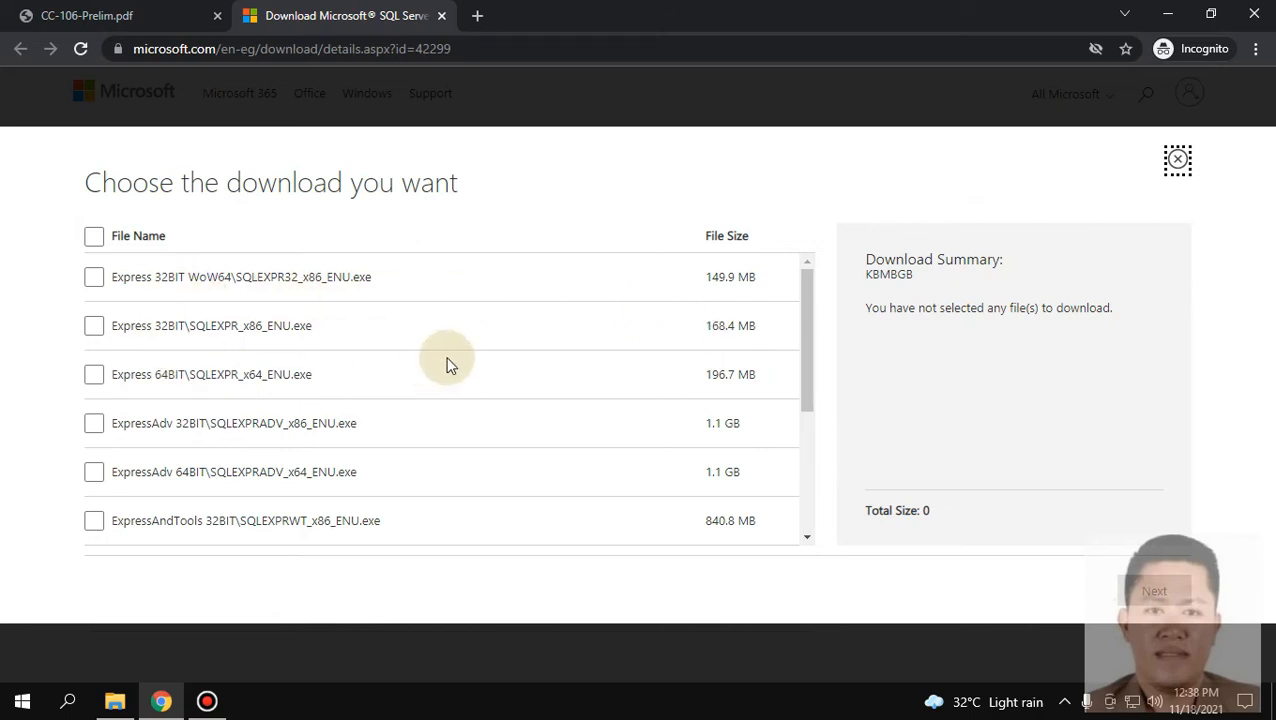
# Select Express 64BIT\SQLEXPR_x64_ENU.exe and MgmtStudio 64BIT\SQLManagementStudio_x64_ENU.exe as the files to download.
pyautogui.click(92, 376)
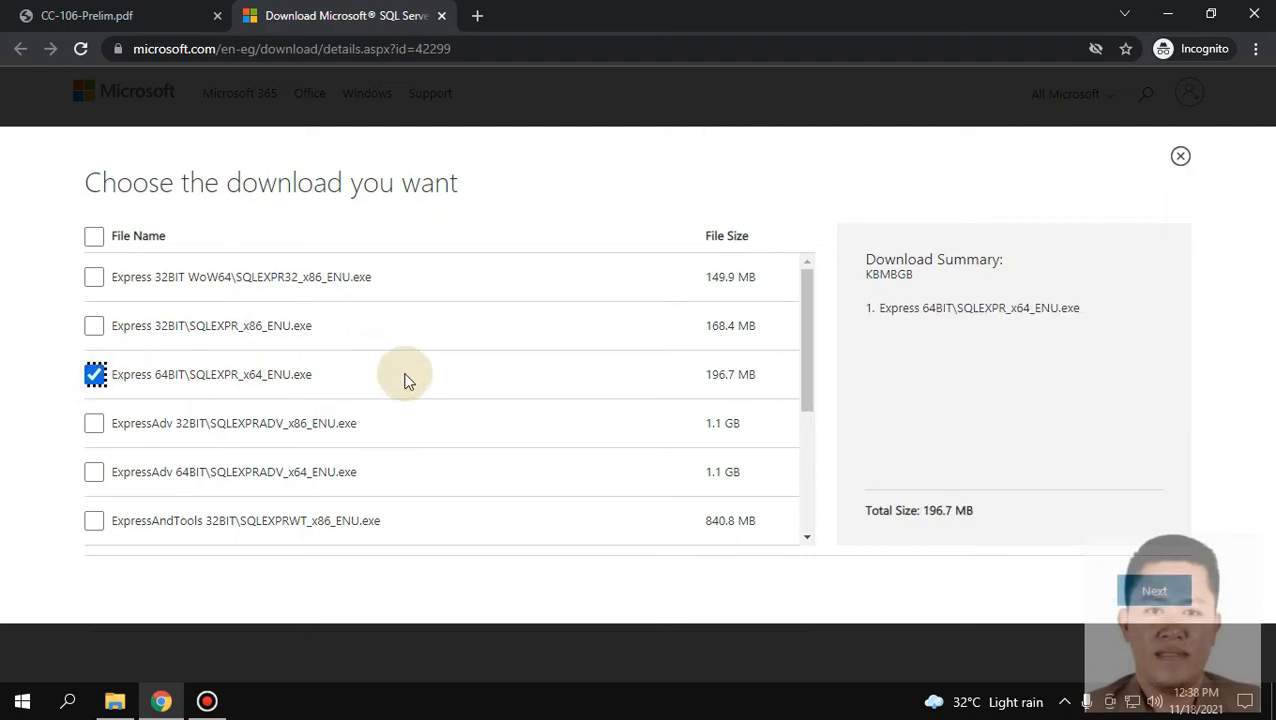
pyautogui.scroll(-1, 437, 375)
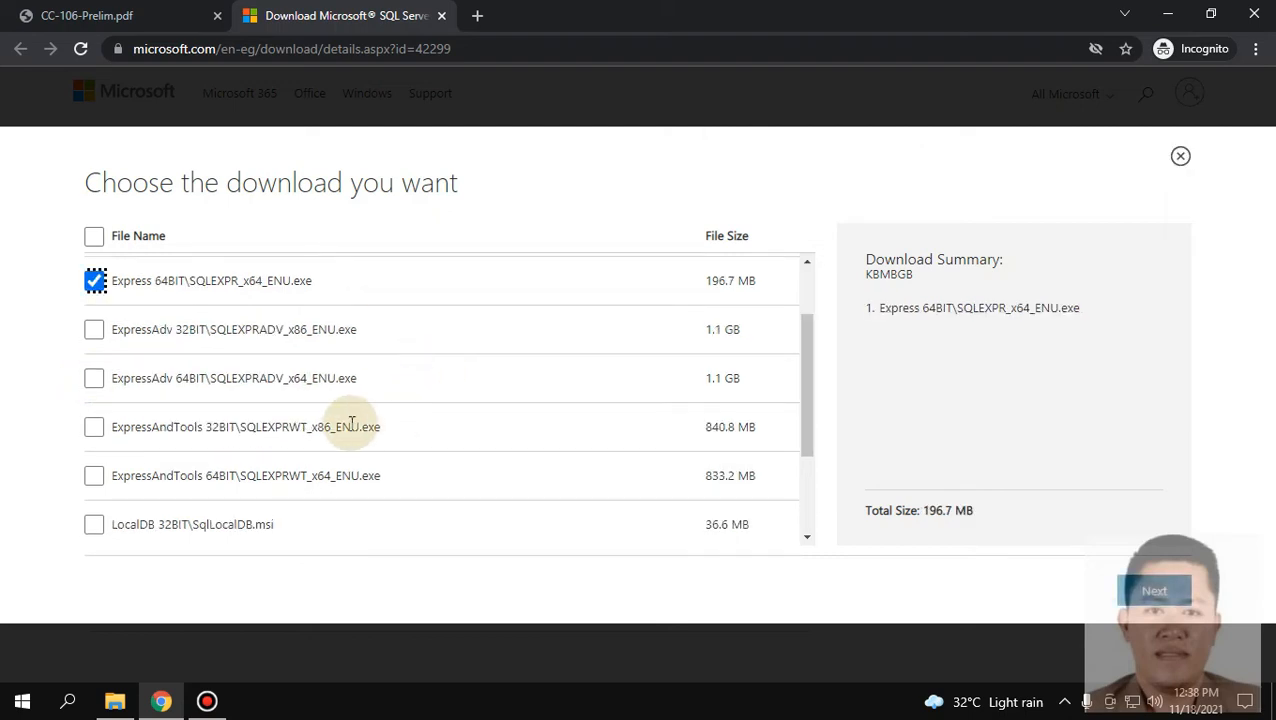
pyautogui.scroll(-2, 348, 425)
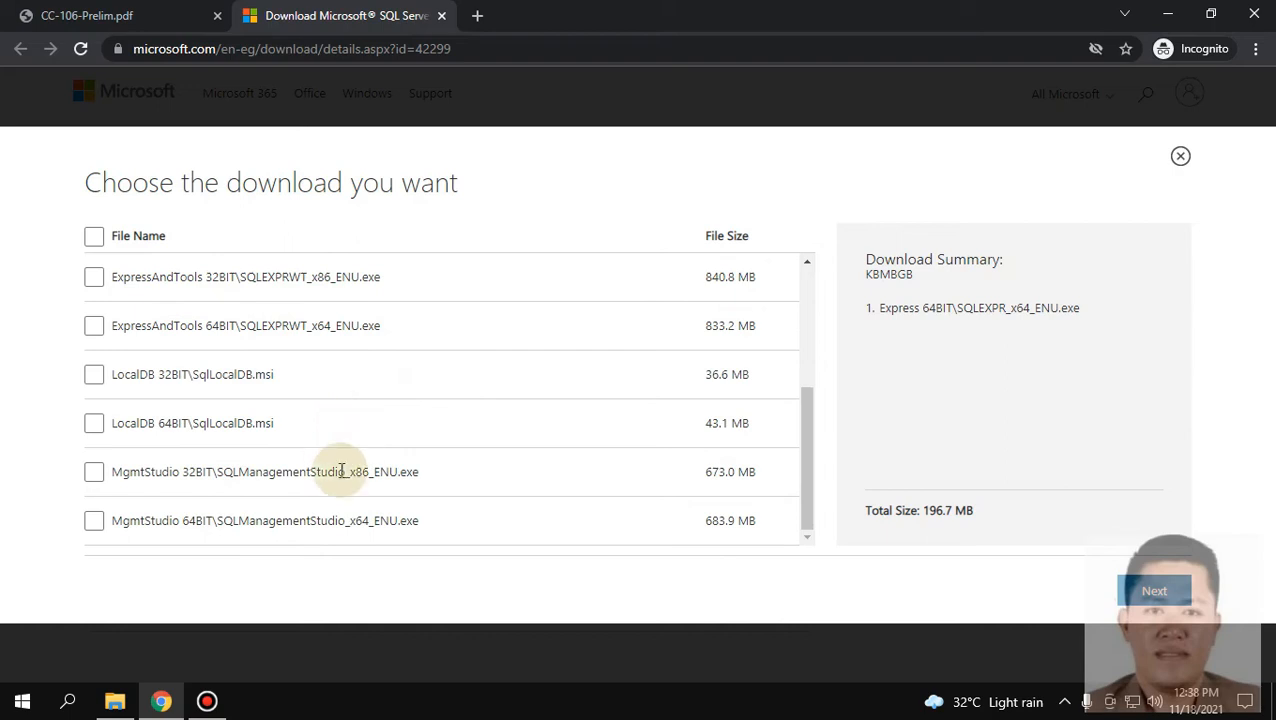
pyautogui.click(90, 526)
# Recheck the two 64-bit selections in the file list and start the download, allowing the site to download multiple files.
pyautogui.scroll(3, 447, 505)
pyautogui.scroll(-1, 447, 505)
pyautogui.scroll(1, 448, 505)
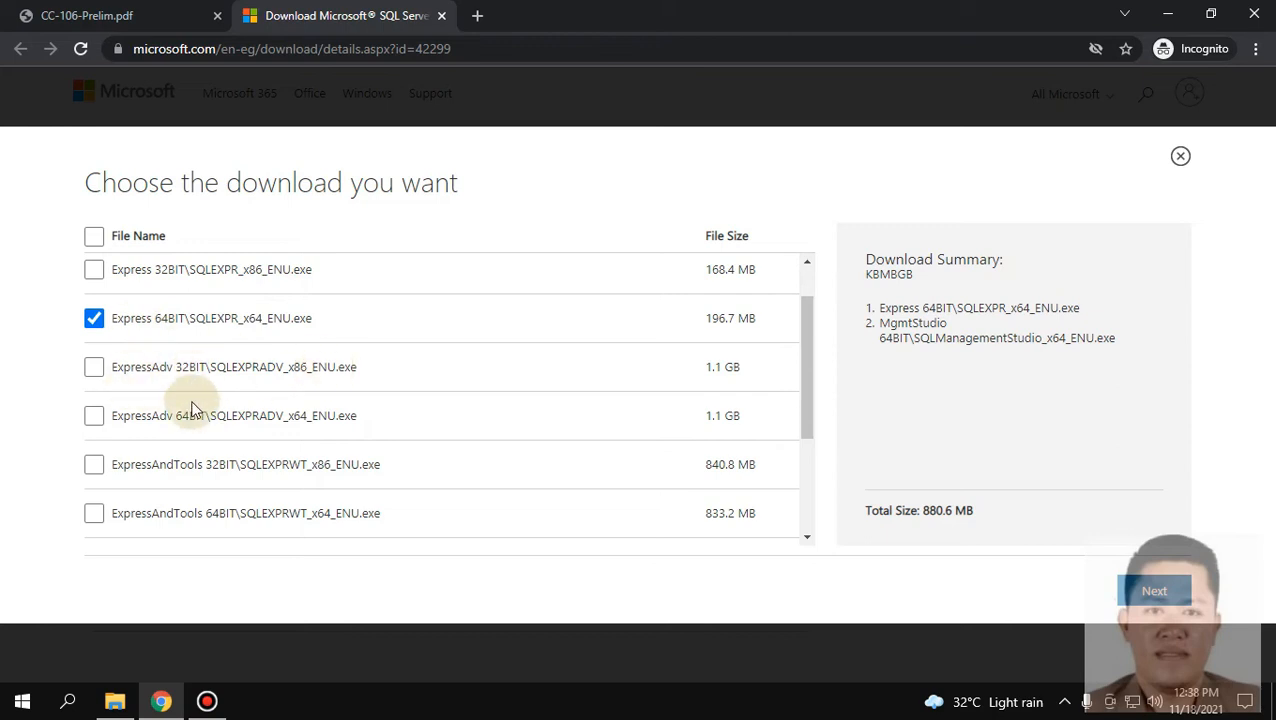
pyautogui.scroll(-2, 322, 470)
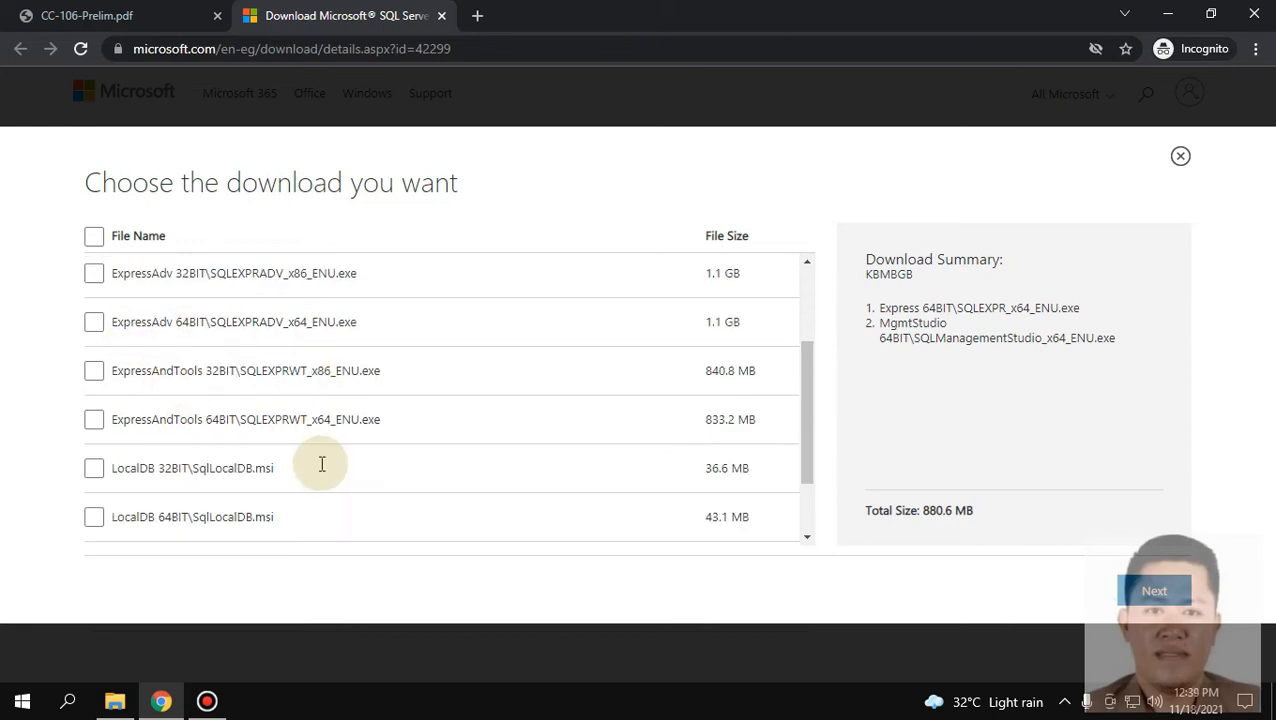
pyautogui.scroll(-2, 318, 470)
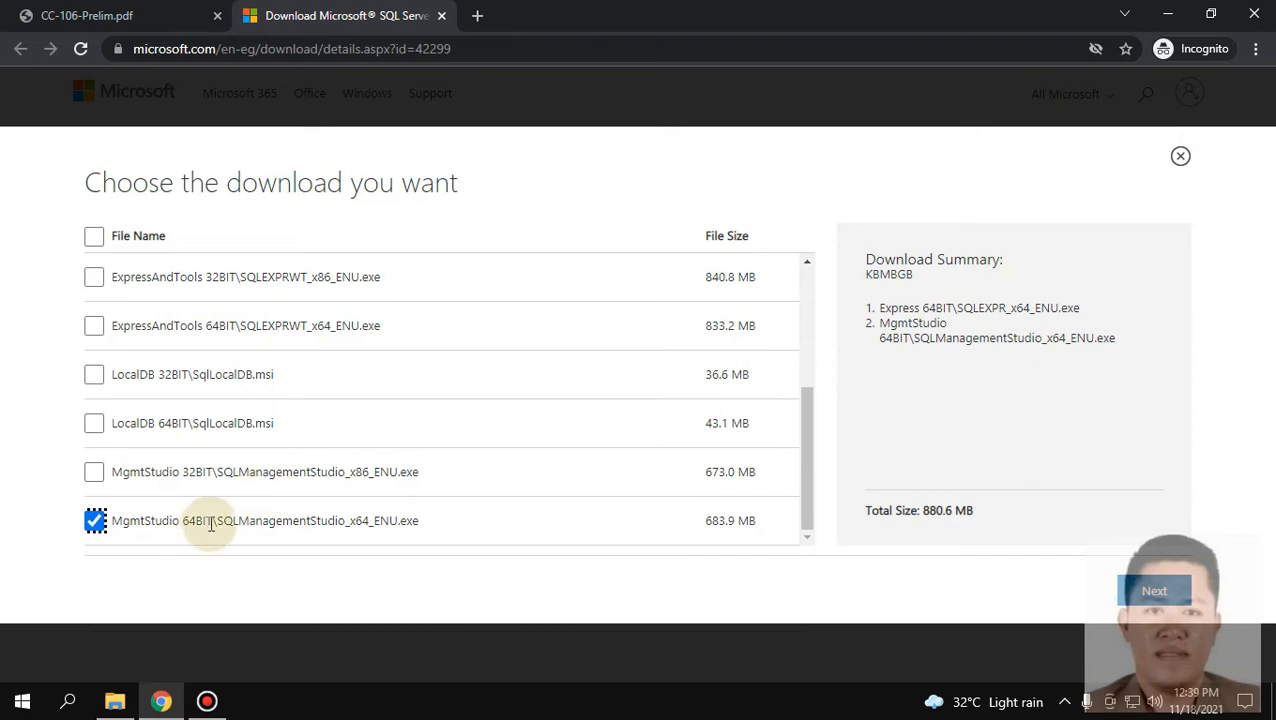
pyautogui.scroll(2, 215, 522)
pyautogui.scroll(2, 168, 445)
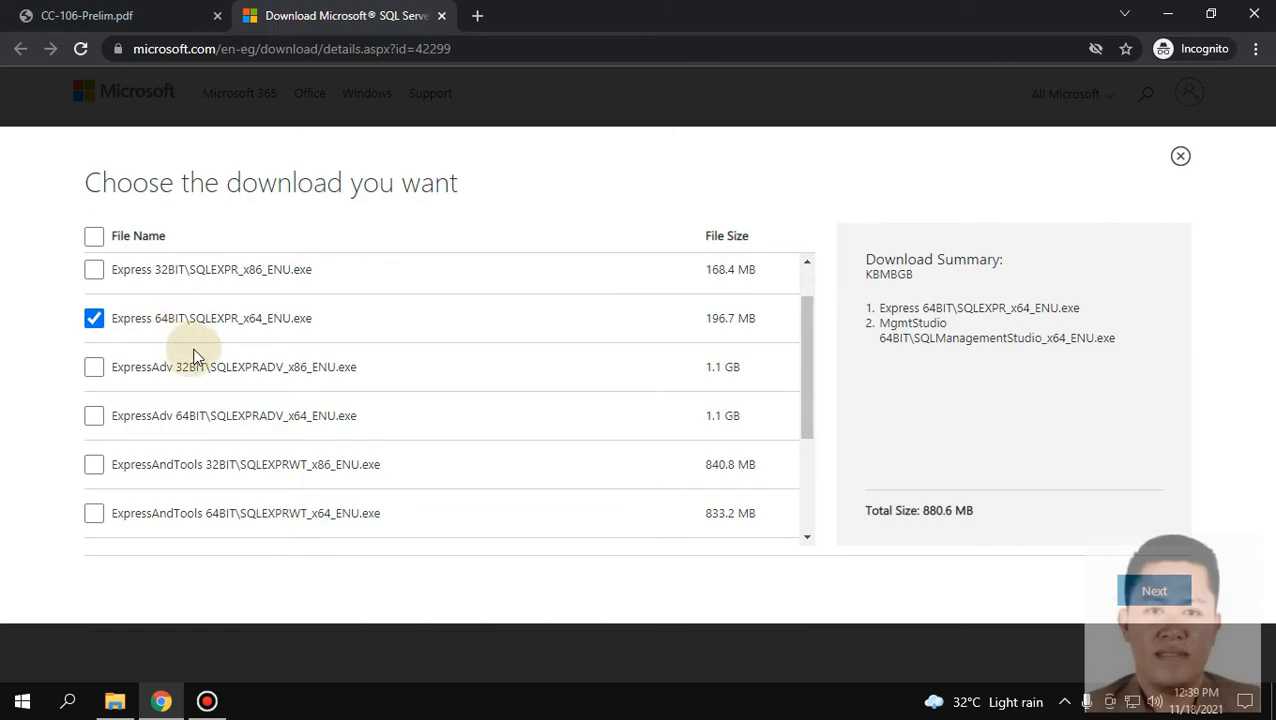
pyautogui.scroll(-3, 225, 380)
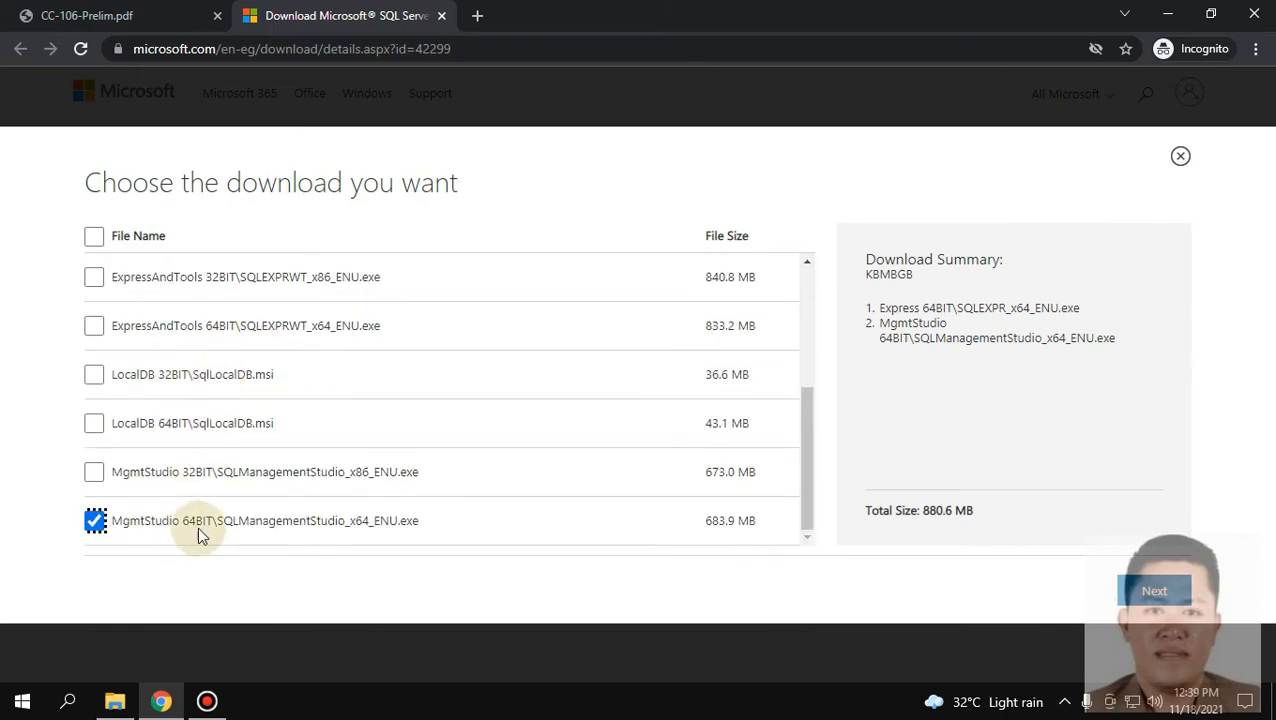
pyautogui.click(1180, 592)
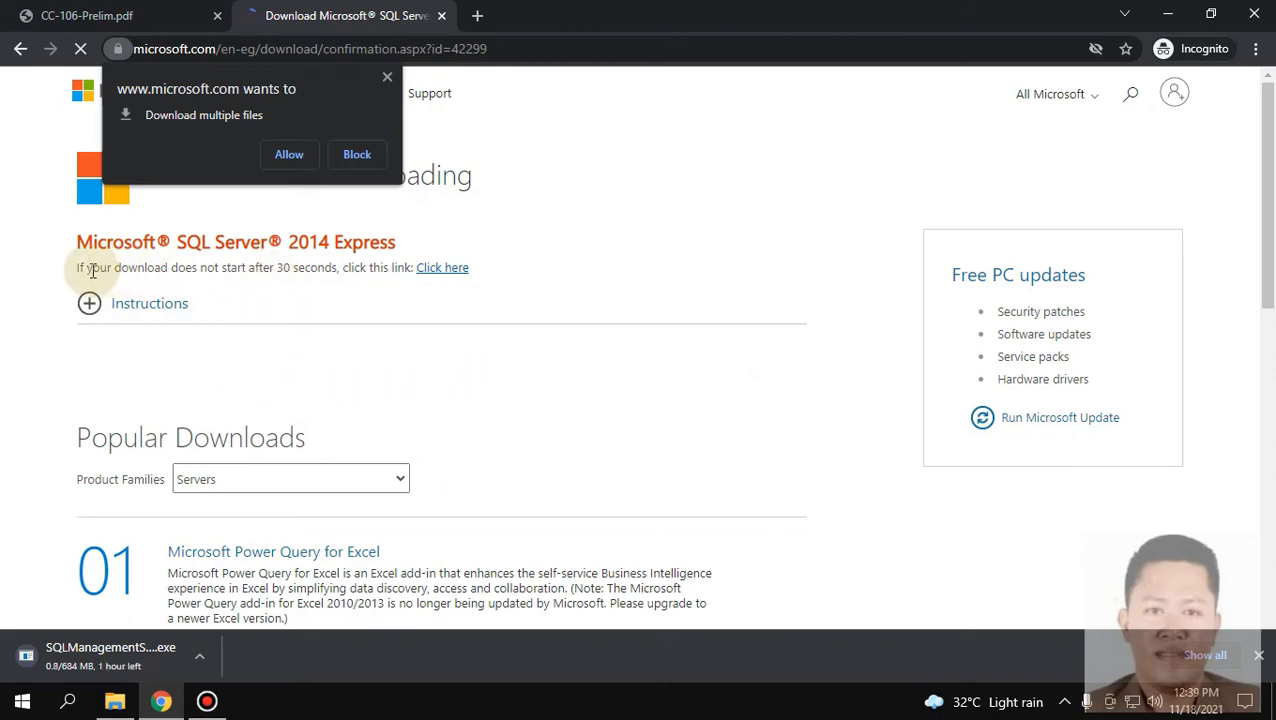
pyautogui.click(288, 155)
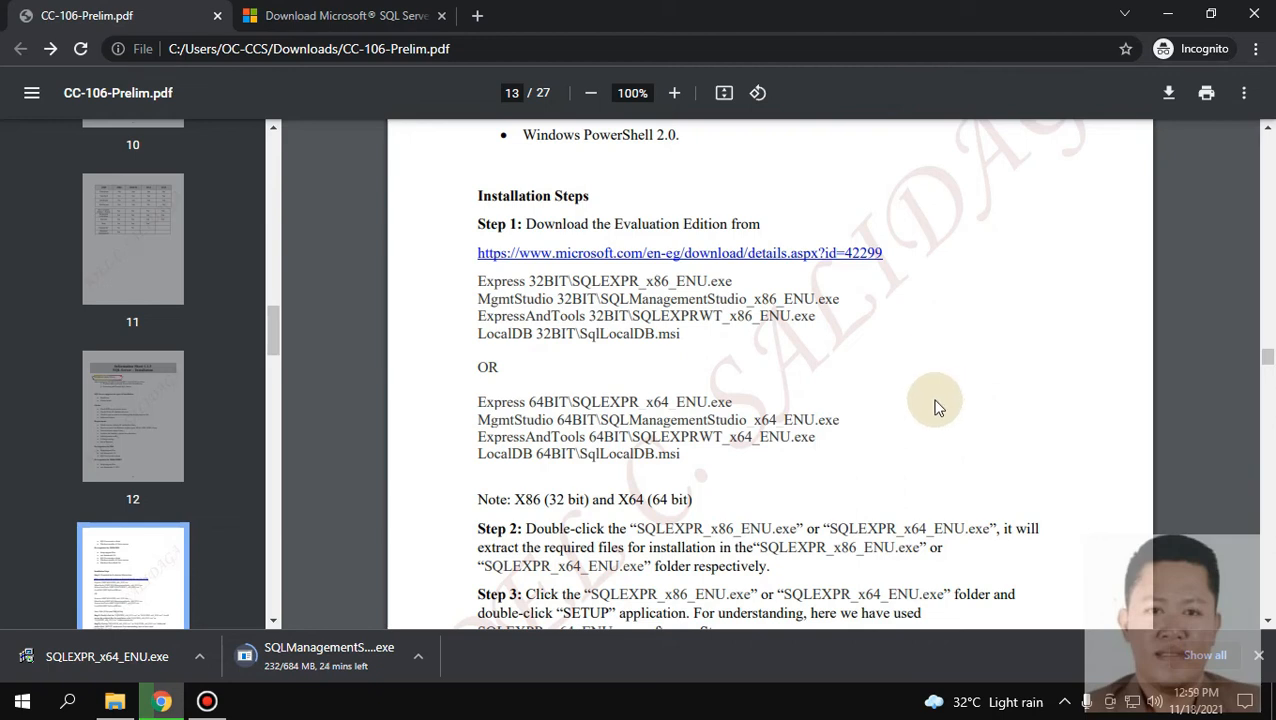
# Review the installation steps in CC-106-Prelim.pdf, highlighting the Express 64BIT file name and the beginning of Step 2.
pyautogui.click(112, 676)
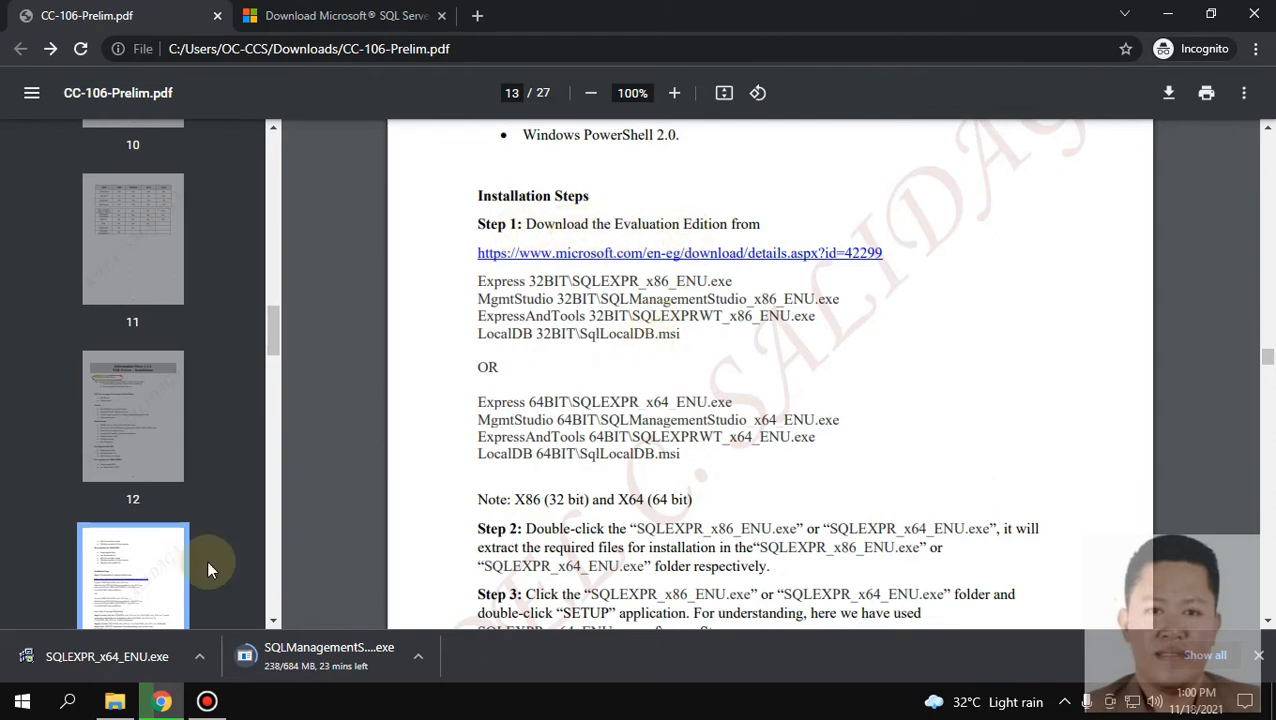
pyautogui.scroll(-1, 655, 375)
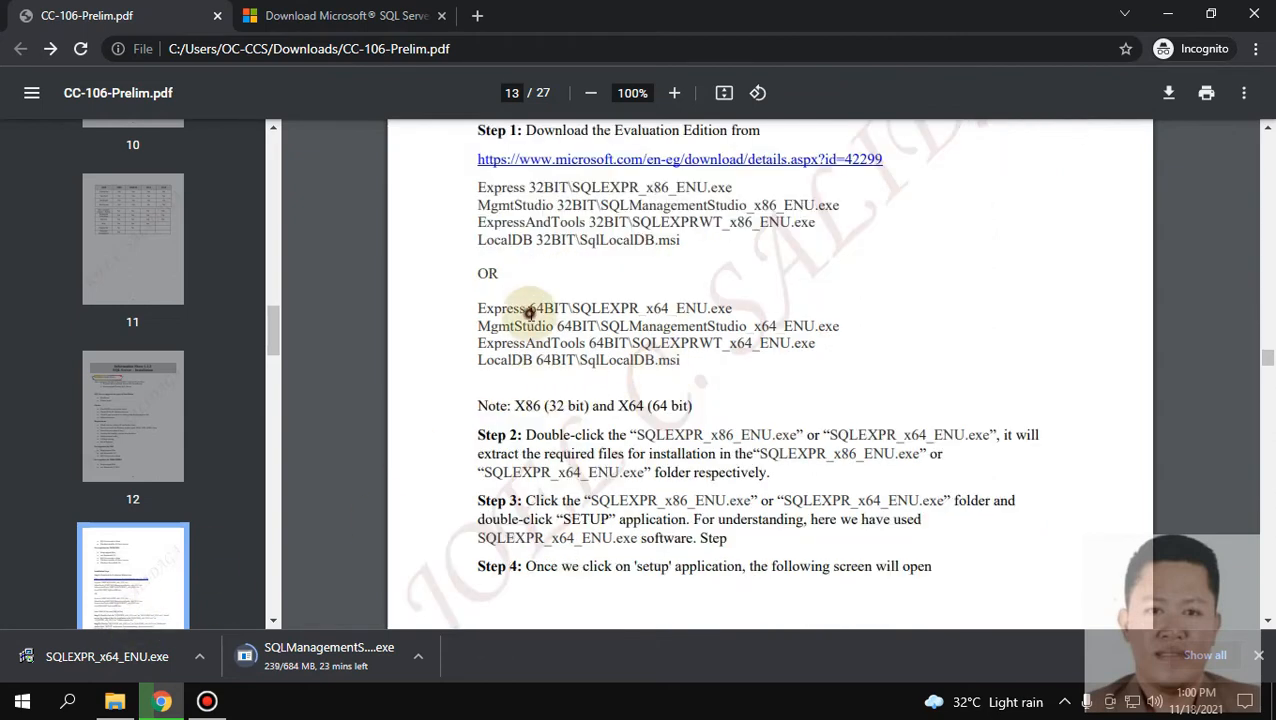
pyautogui.moveTo(527, 309); pyautogui.dragTo(633, 309)
pyautogui.scroll(-1, 640, 345)
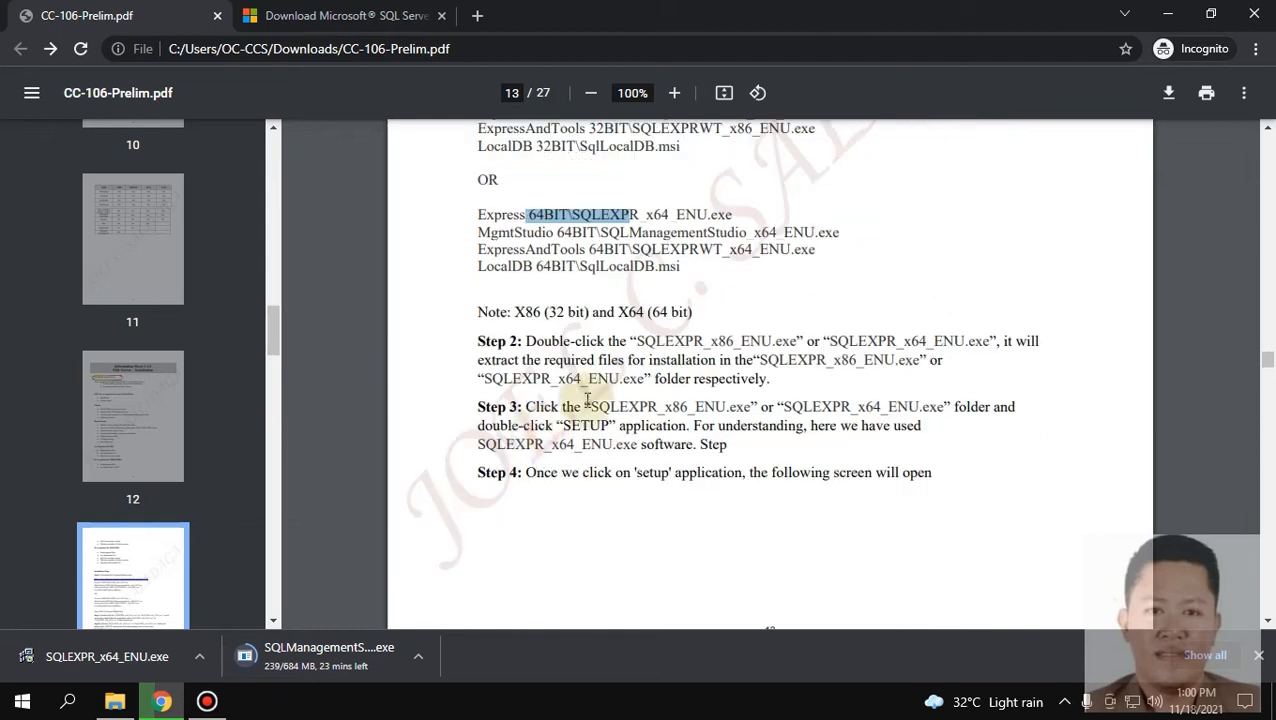
pyautogui.moveTo(514, 343); pyautogui.dragTo(703, 343)
pyautogui.click(706, 360)
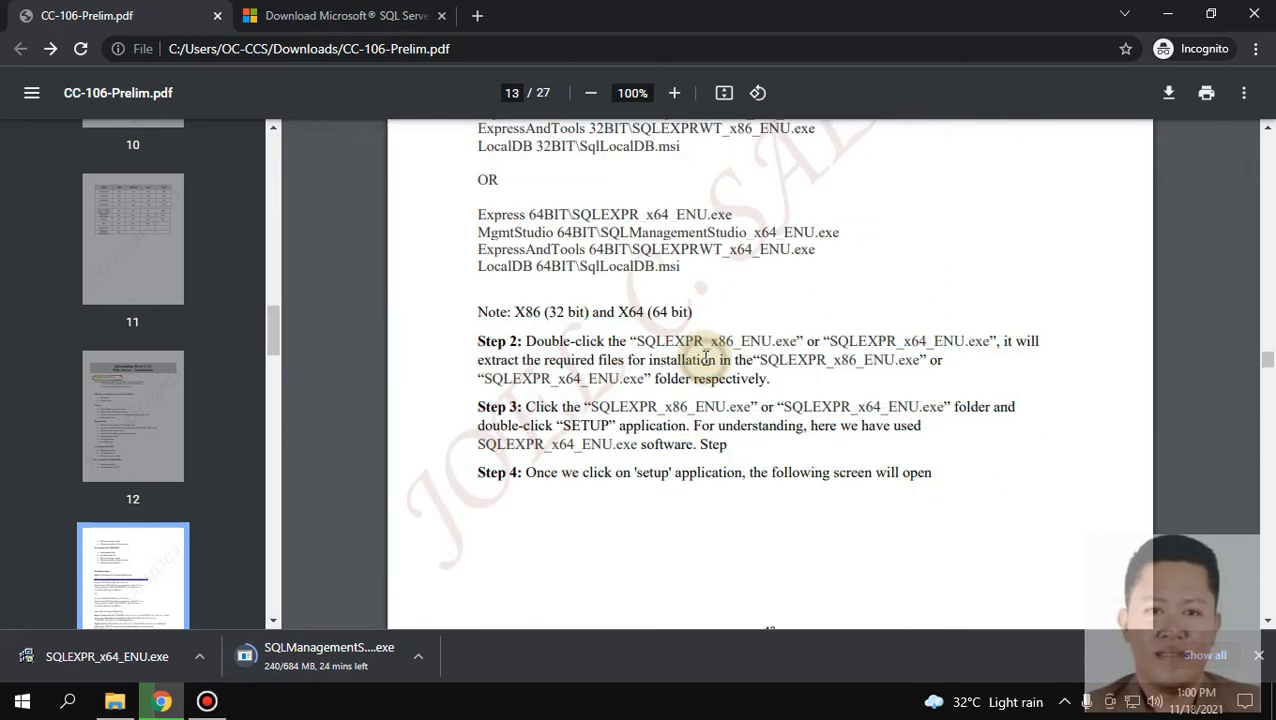
# Run the downloaded SQLEXPR_x64_ENU.exe and extract its files to the proposed SQLEXPR_x64_ENU folder in Downloads.
pyautogui.click(201, 659)
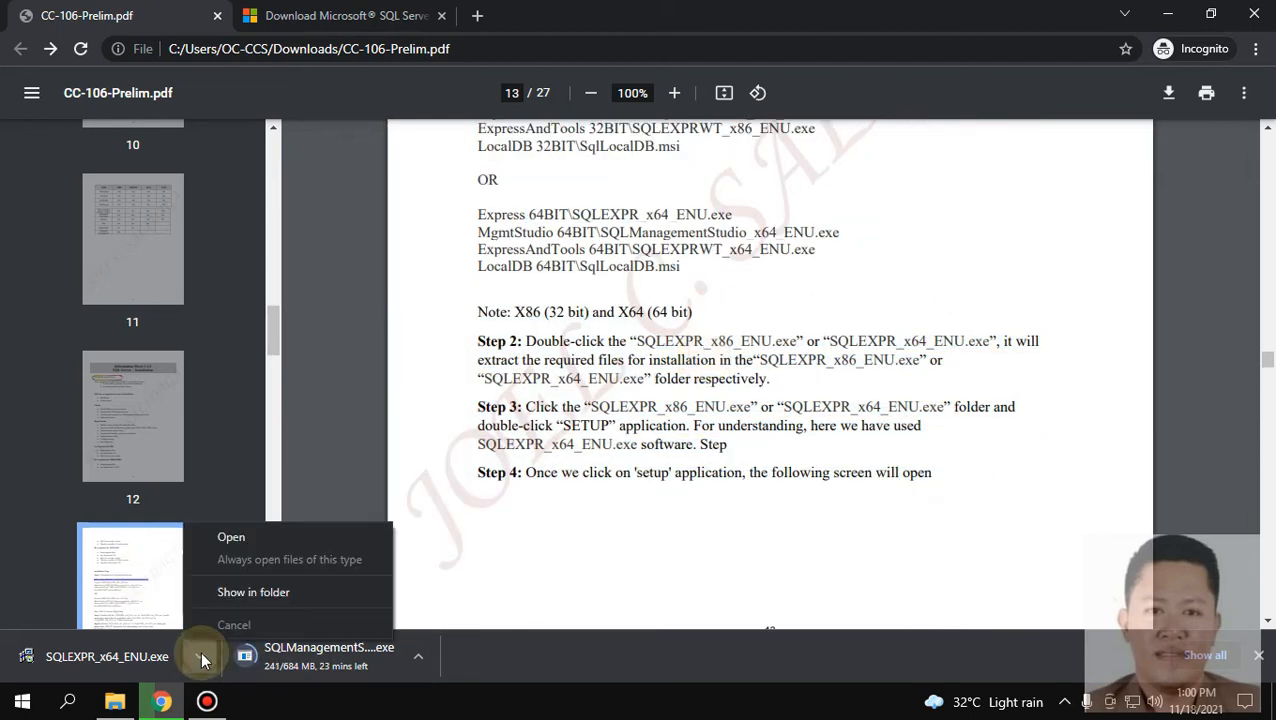
pyautogui.click(237, 537)
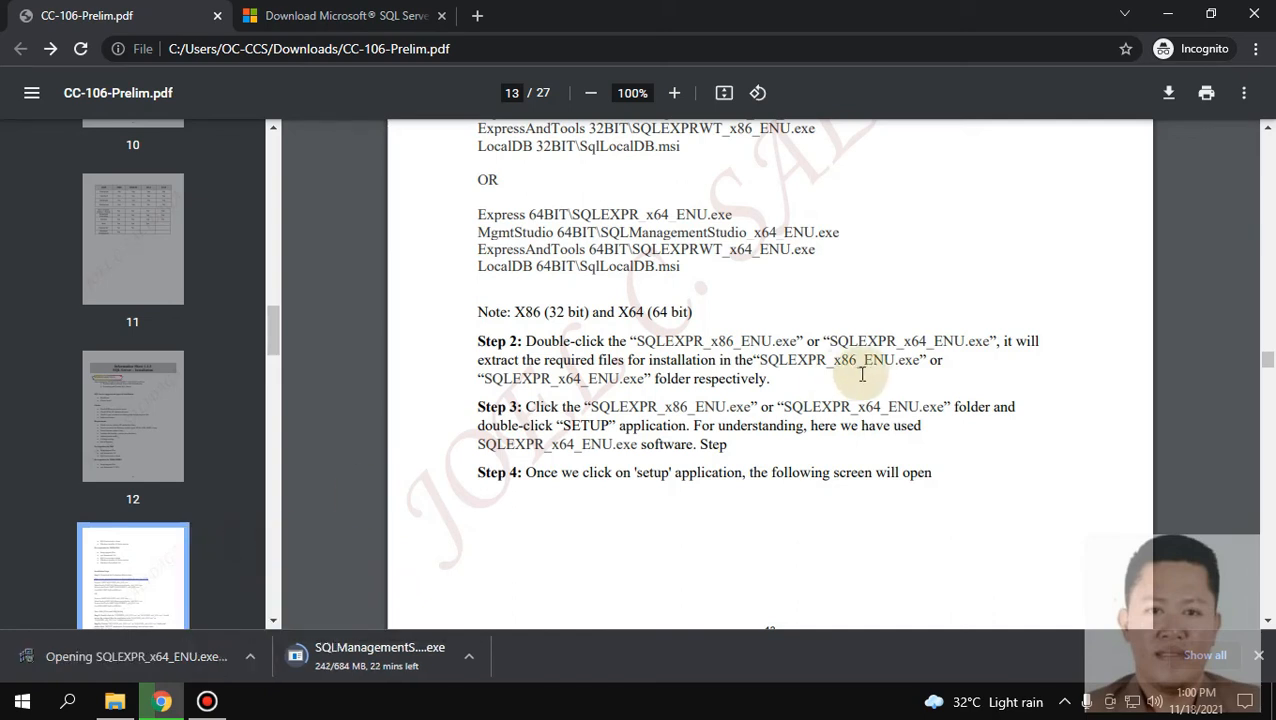
pyautogui.click(1167, 14)
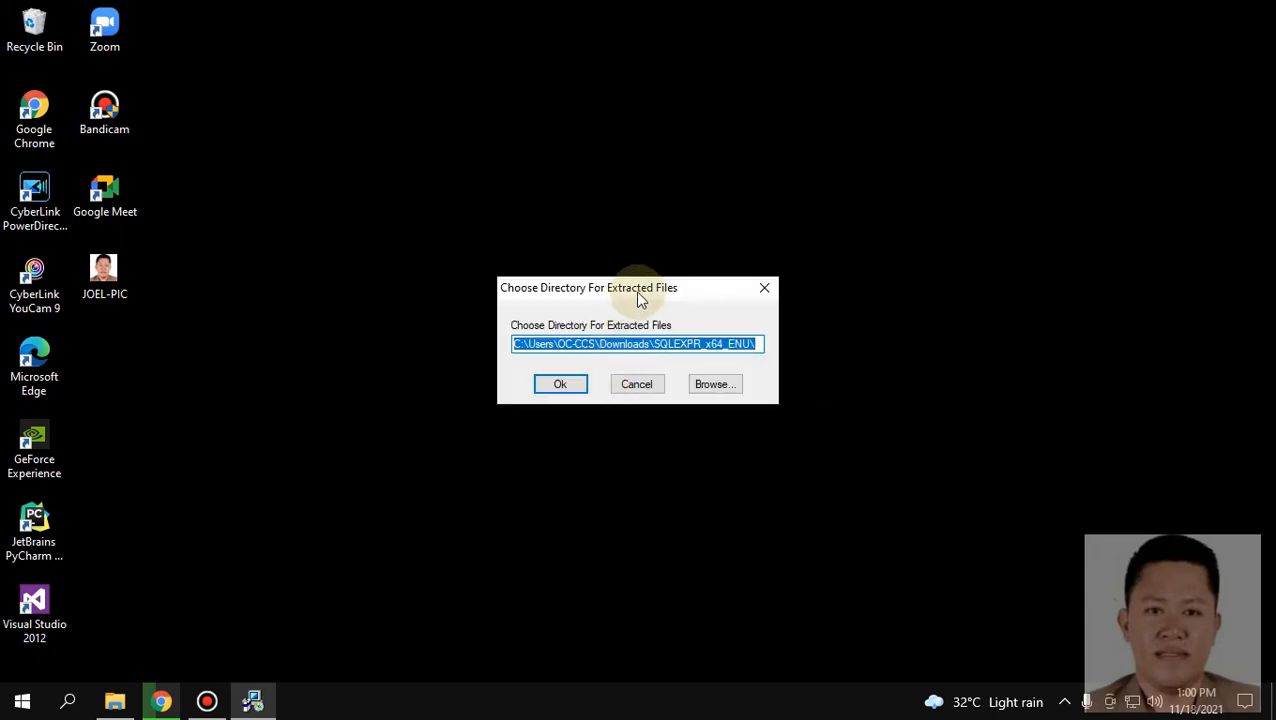
pyautogui.click(562, 384)
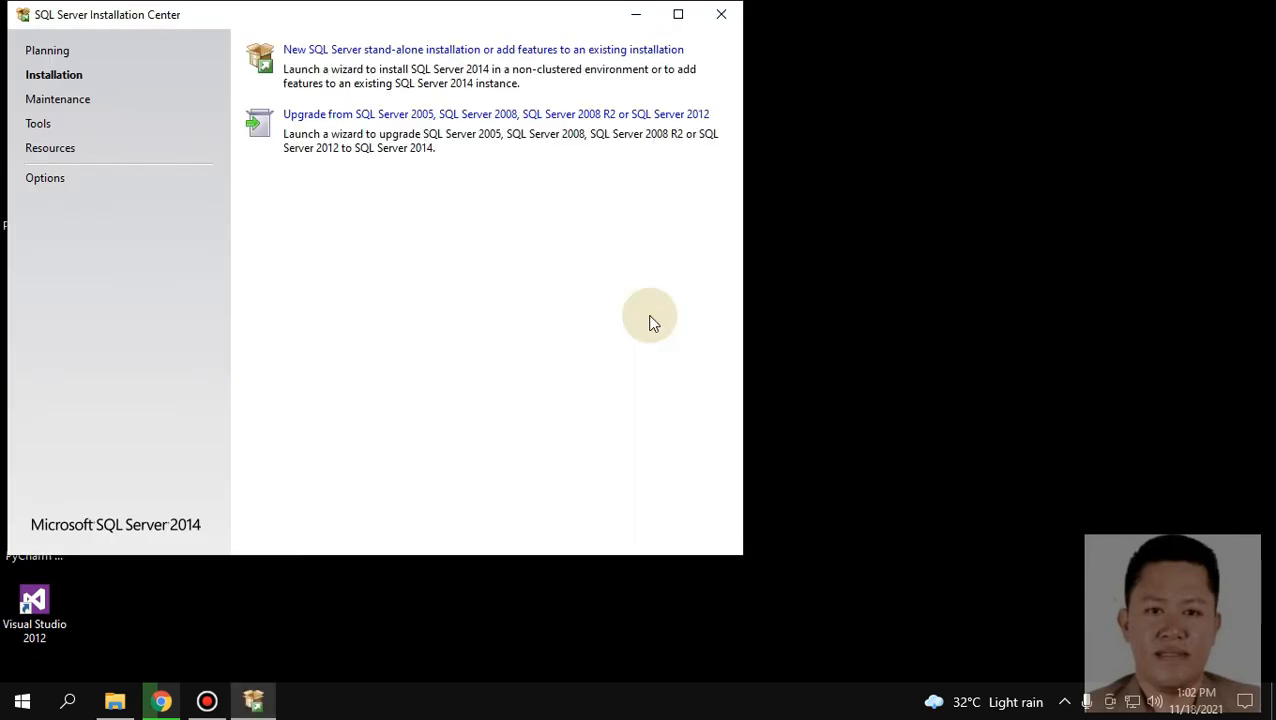
# Start a new SQL Server stand-alone installation and accept the license terms with CEIP and Error Reporting turned on.
pyautogui.moveTo(487, 20); pyautogui.dragTo(726, 60)
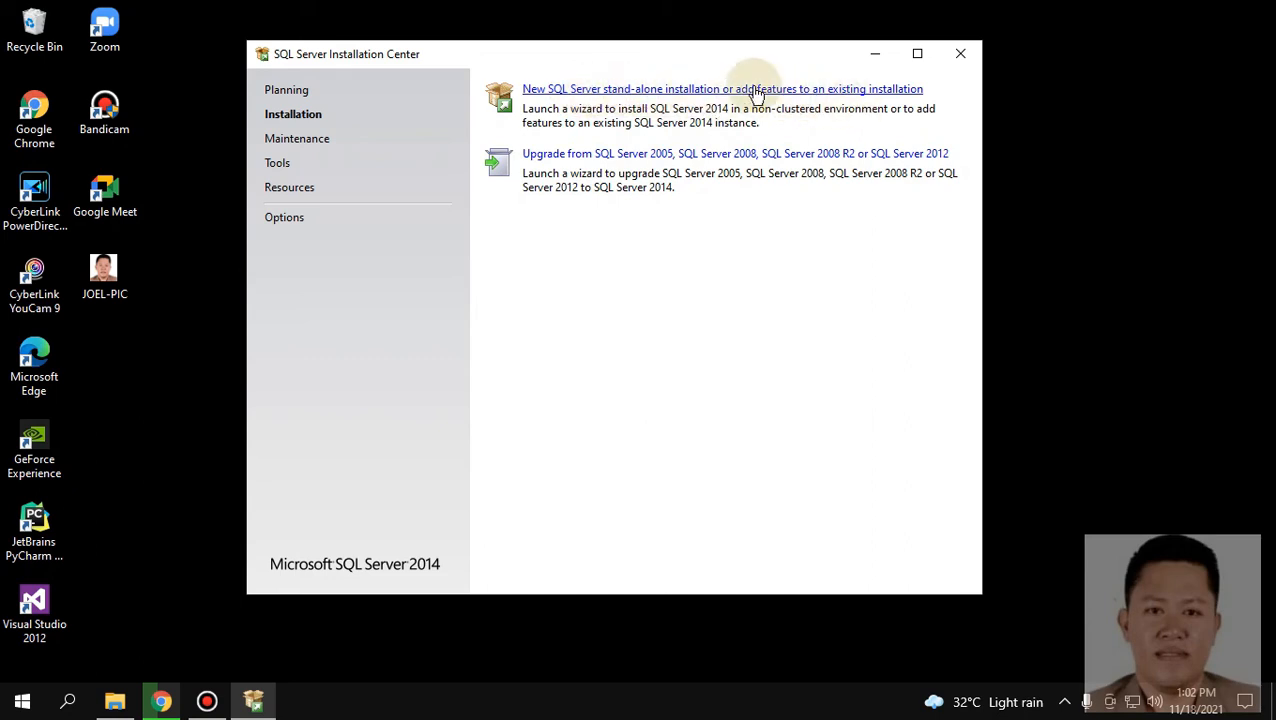
pyautogui.click(632, 91)
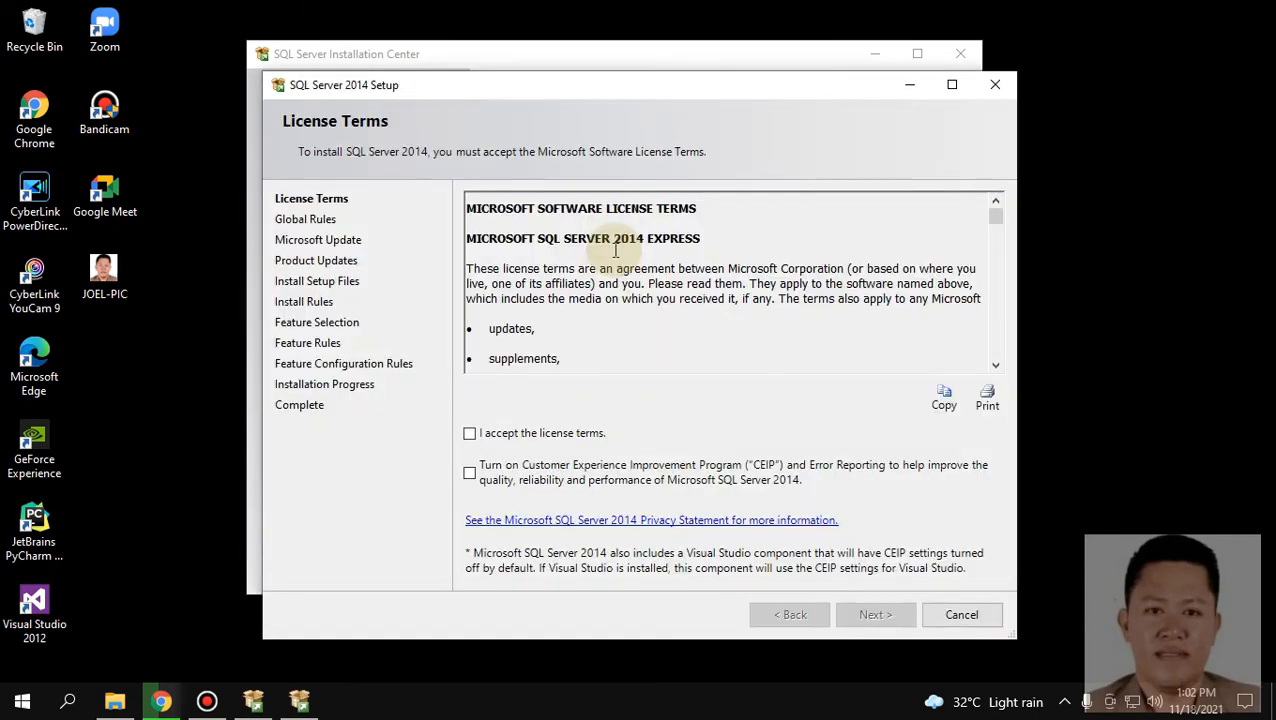
pyautogui.click(470, 433)
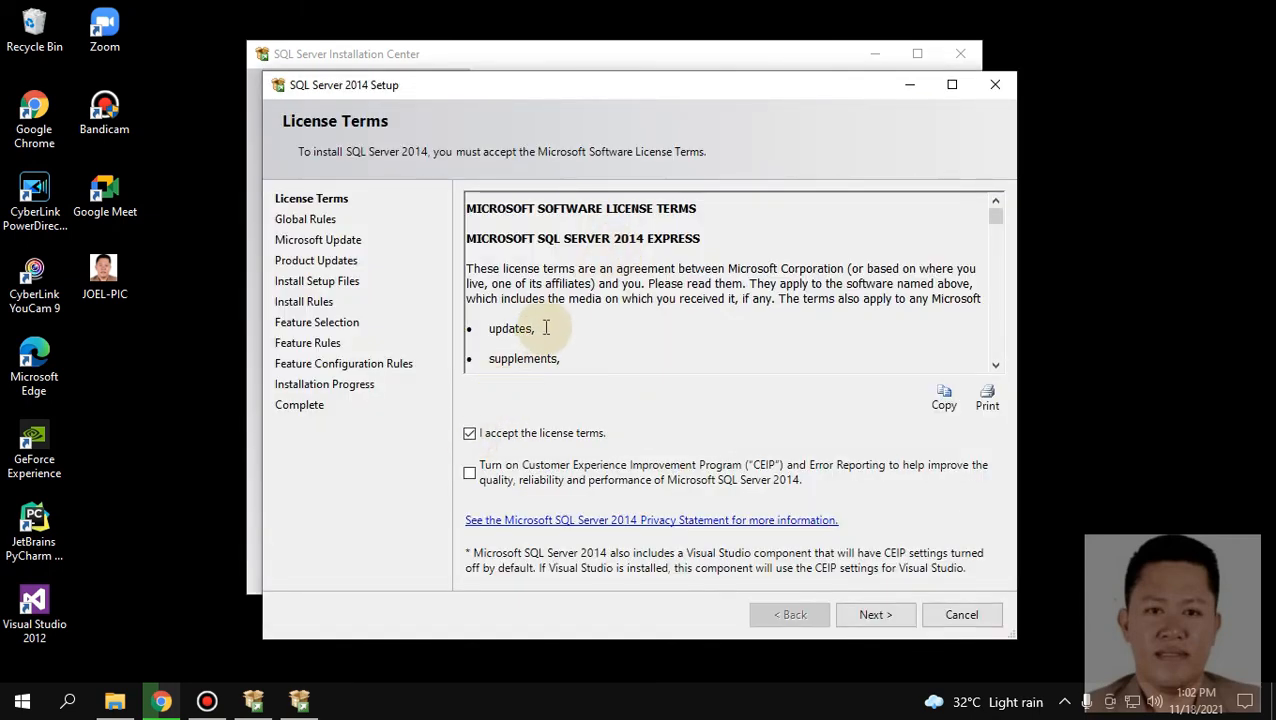
pyautogui.click(470, 473)
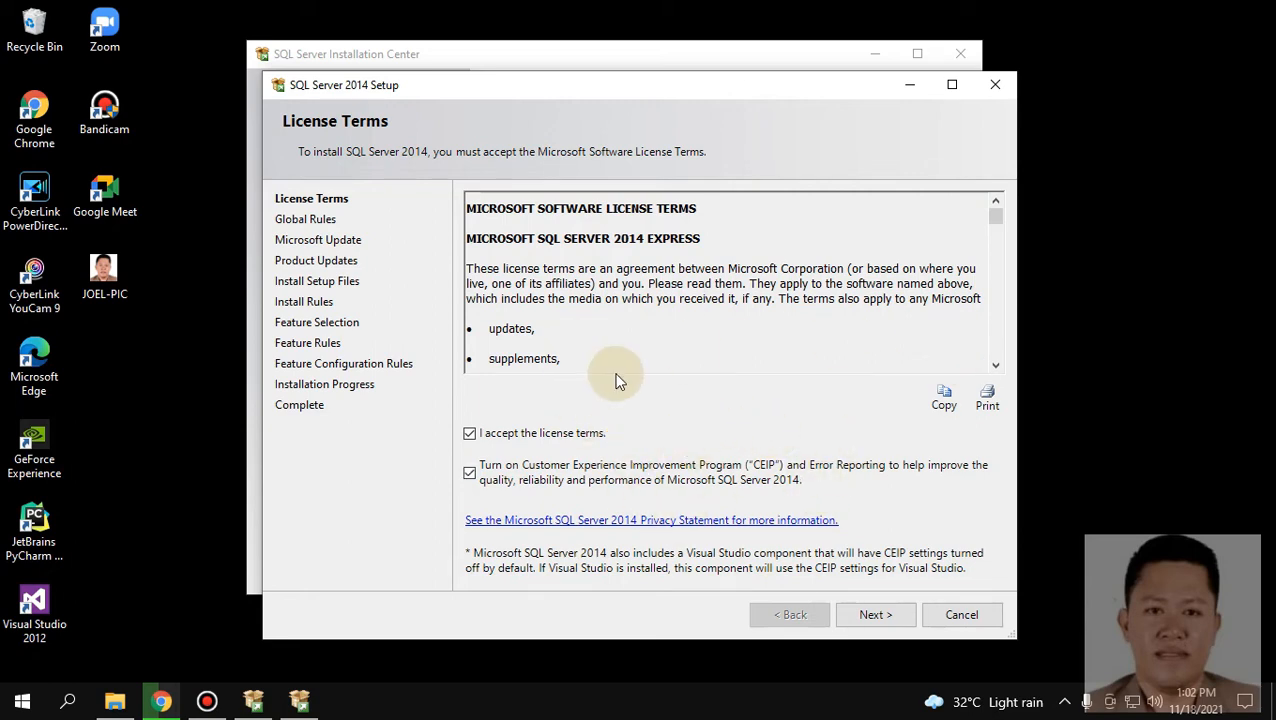
pyautogui.click(866, 614)
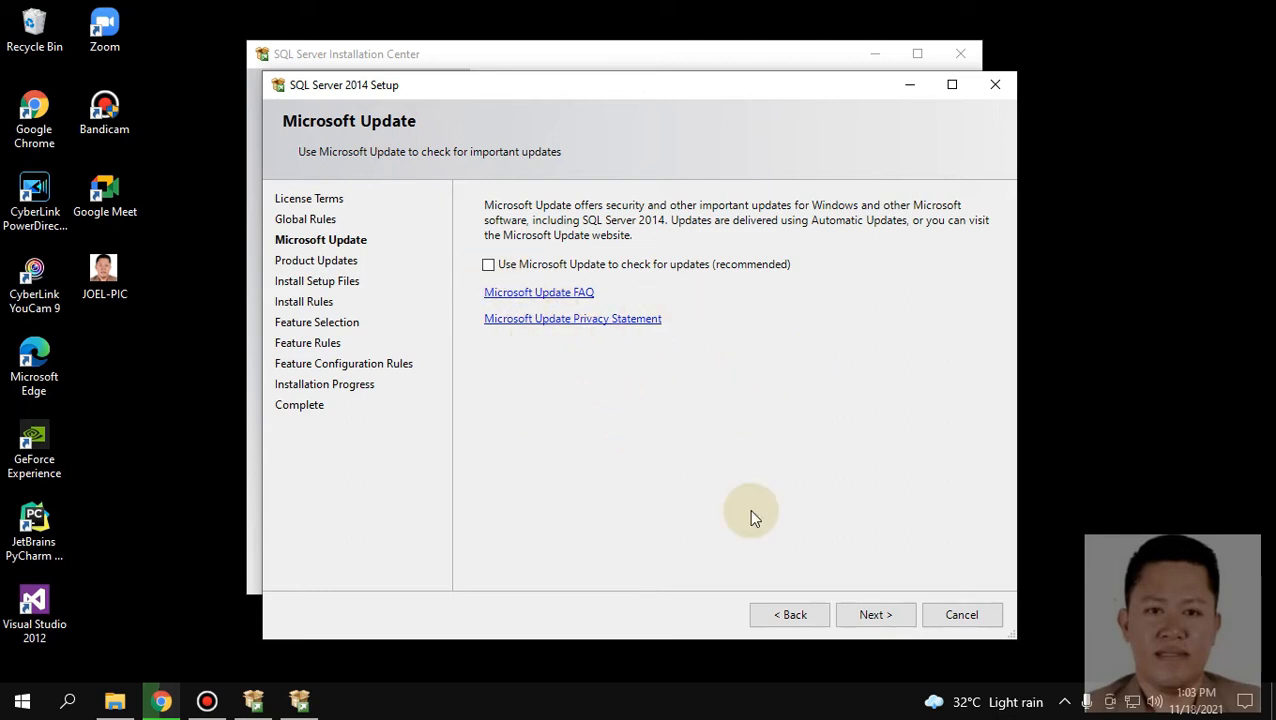
# Continue without Microsoft Update checks, review the prerequisites for the selected features, and accept the preselected features and directories.
pyautogui.click(871, 616)
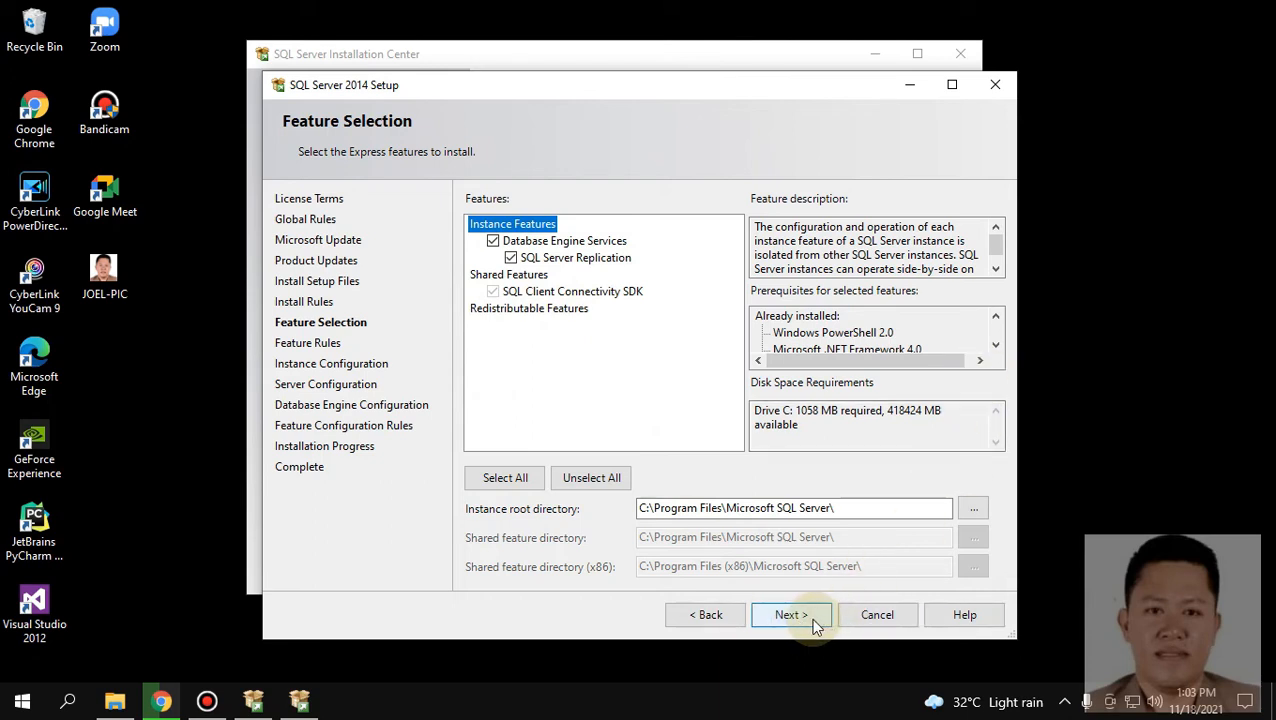
pyautogui.click(995, 344)
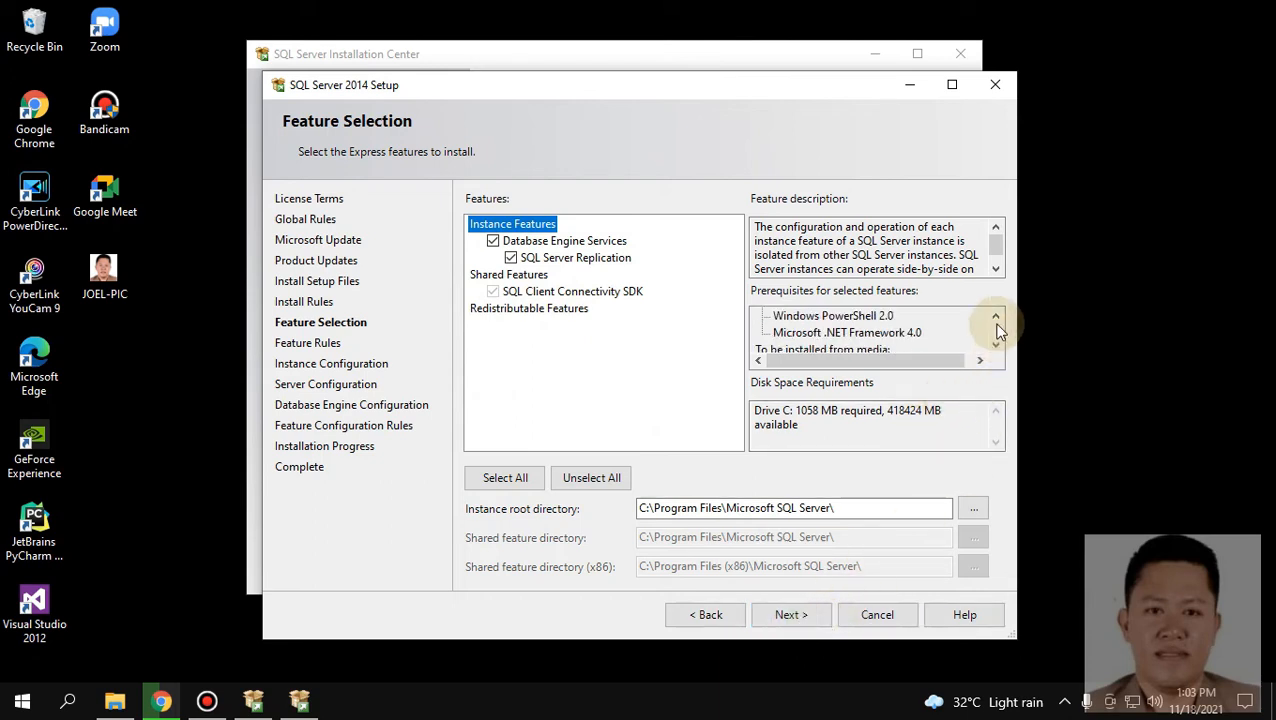
pyautogui.click(995, 317)
pyautogui.click(796, 336)
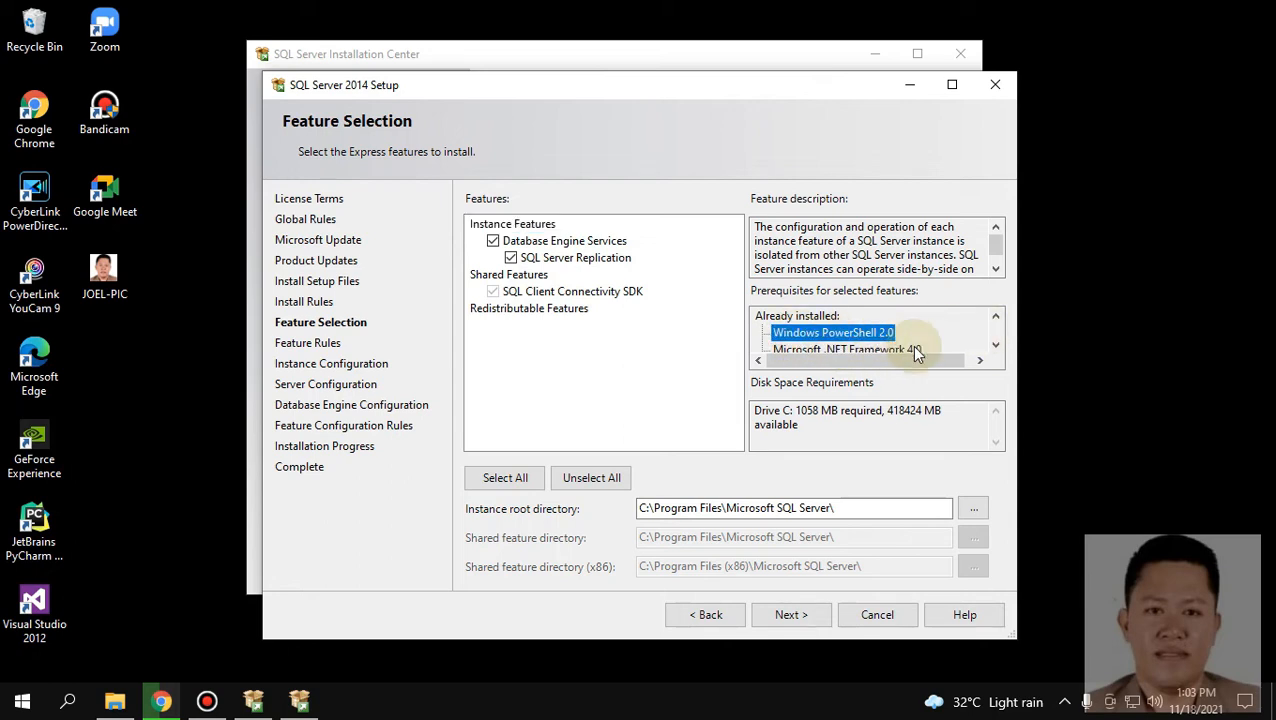
pyautogui.click(995, 344)
pyautogui.click(848, 333)
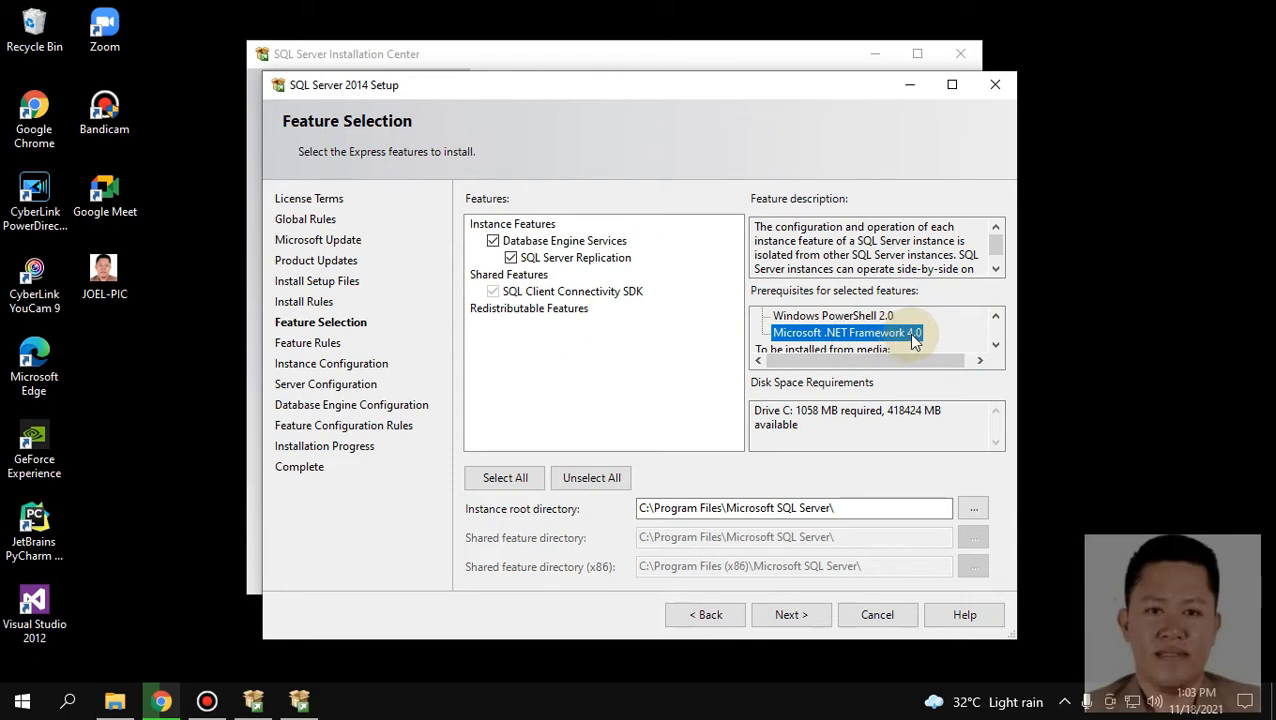
pyautogui.click(995, 349)
pyautogui.click(995, 316)
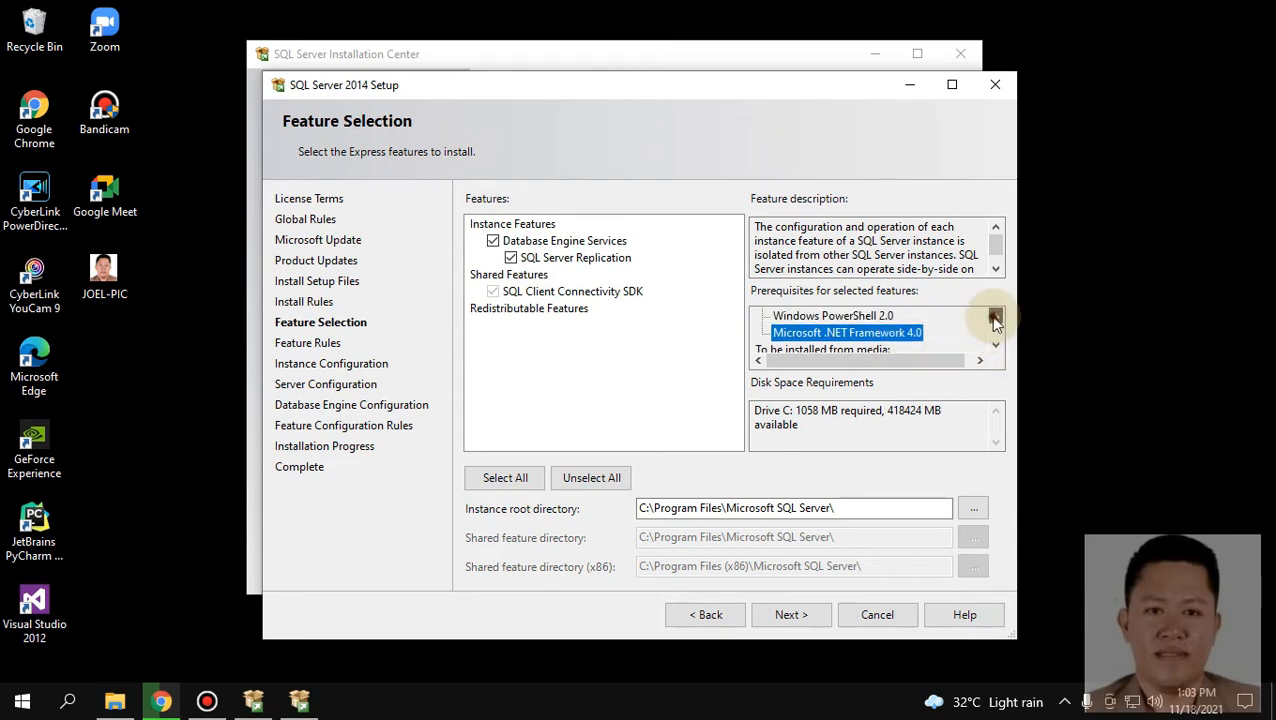
pyautogui.click(993, 318)
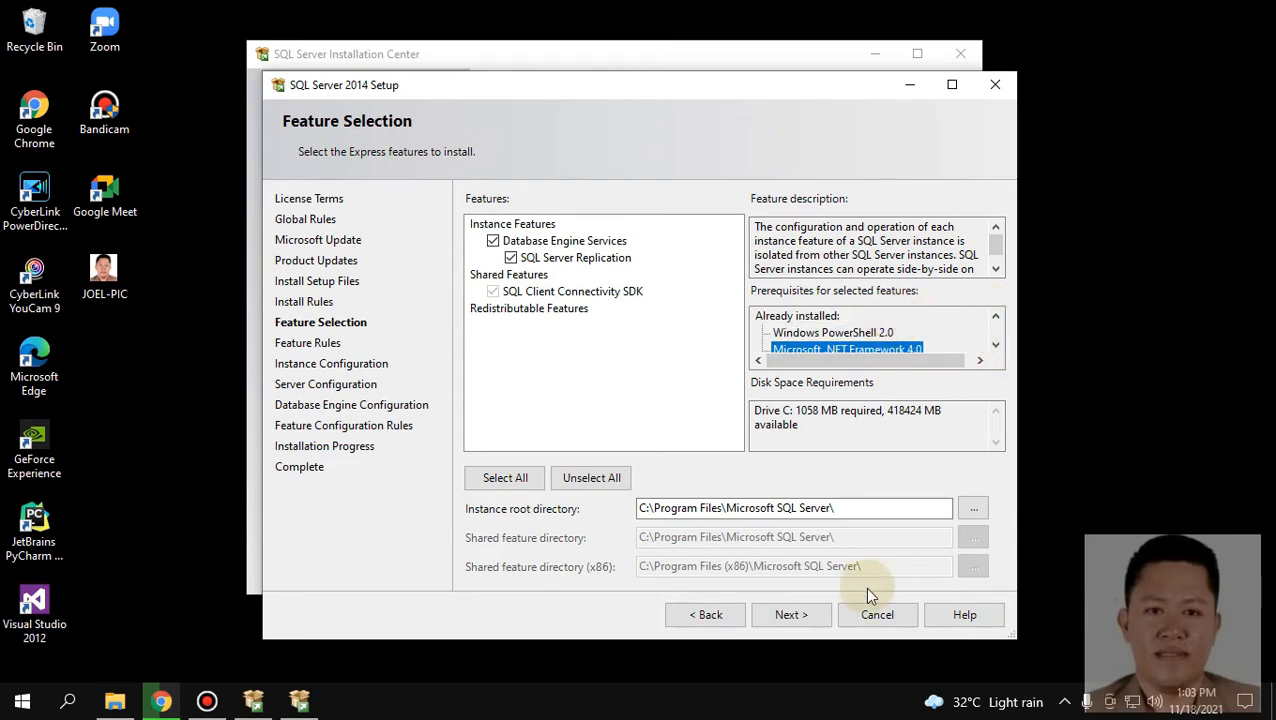
pyautogui.click(791, 613)
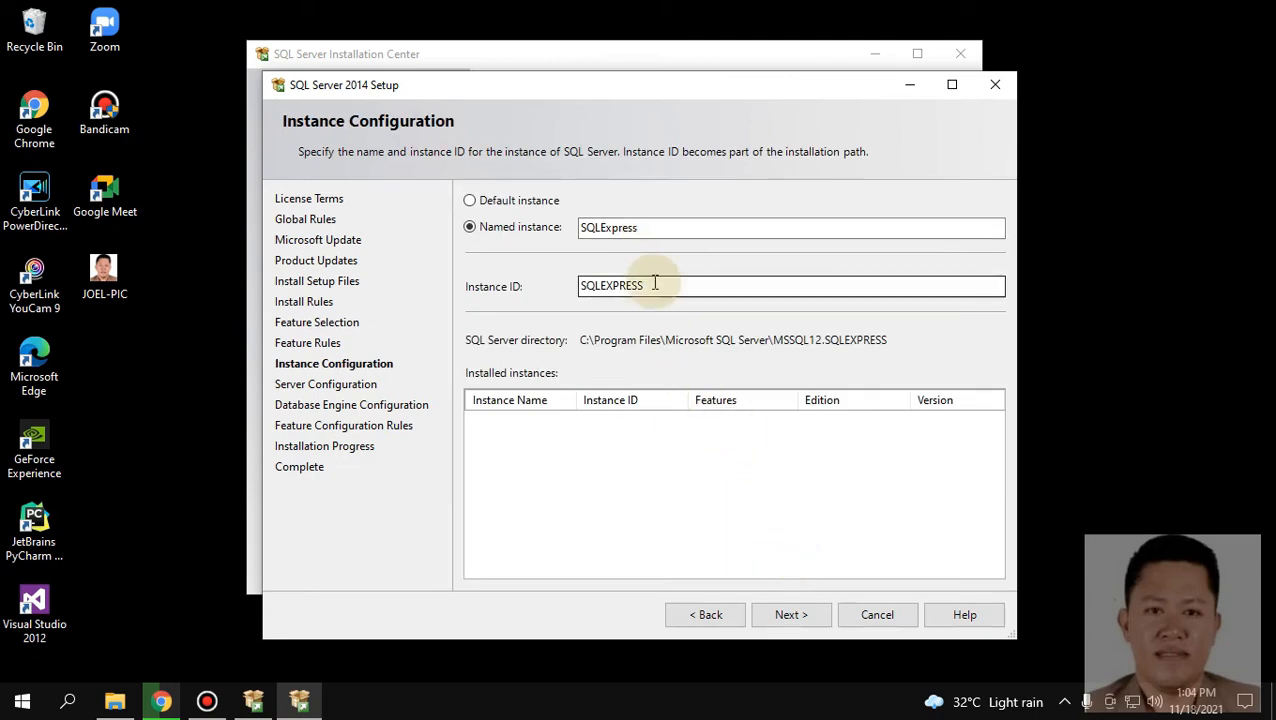
# Accept the named instance SQLExpress with the instance ID SQLEXPRESS in the instance configuration.
pyautogui.moveTo(650, 285); pyautogui.dragTo(584, 285)
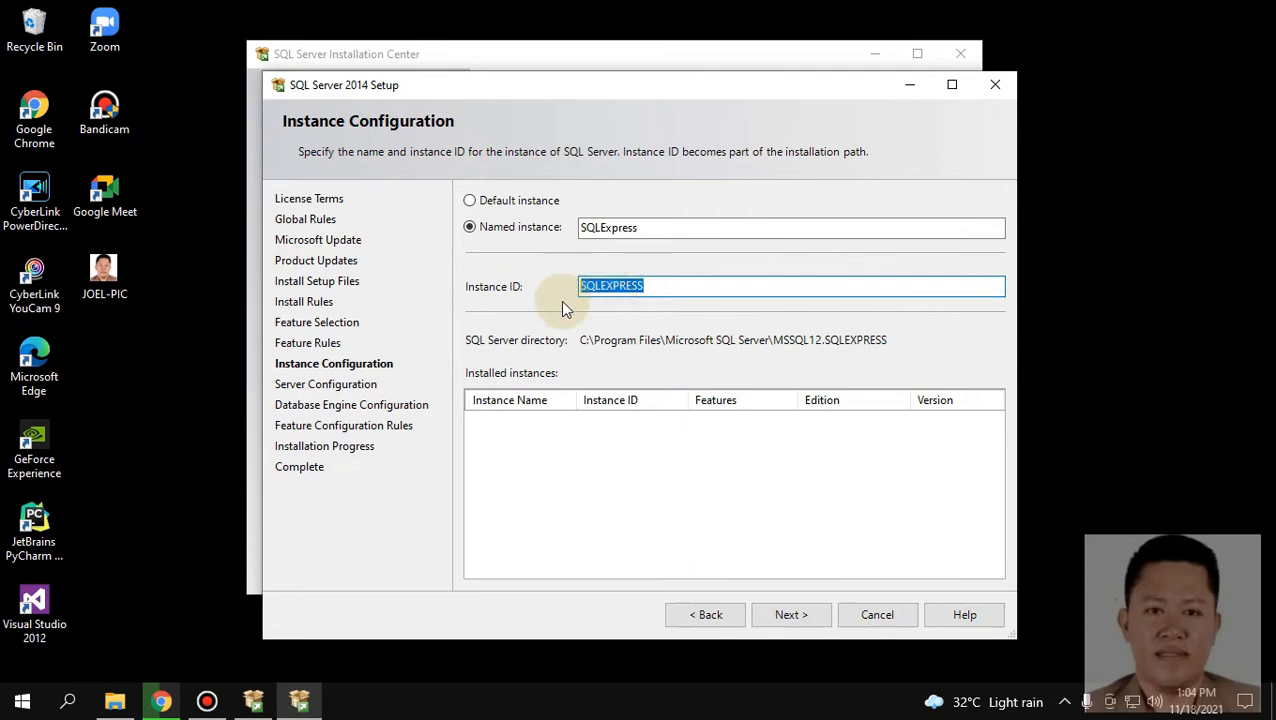
pyautogui.click(566, 505)
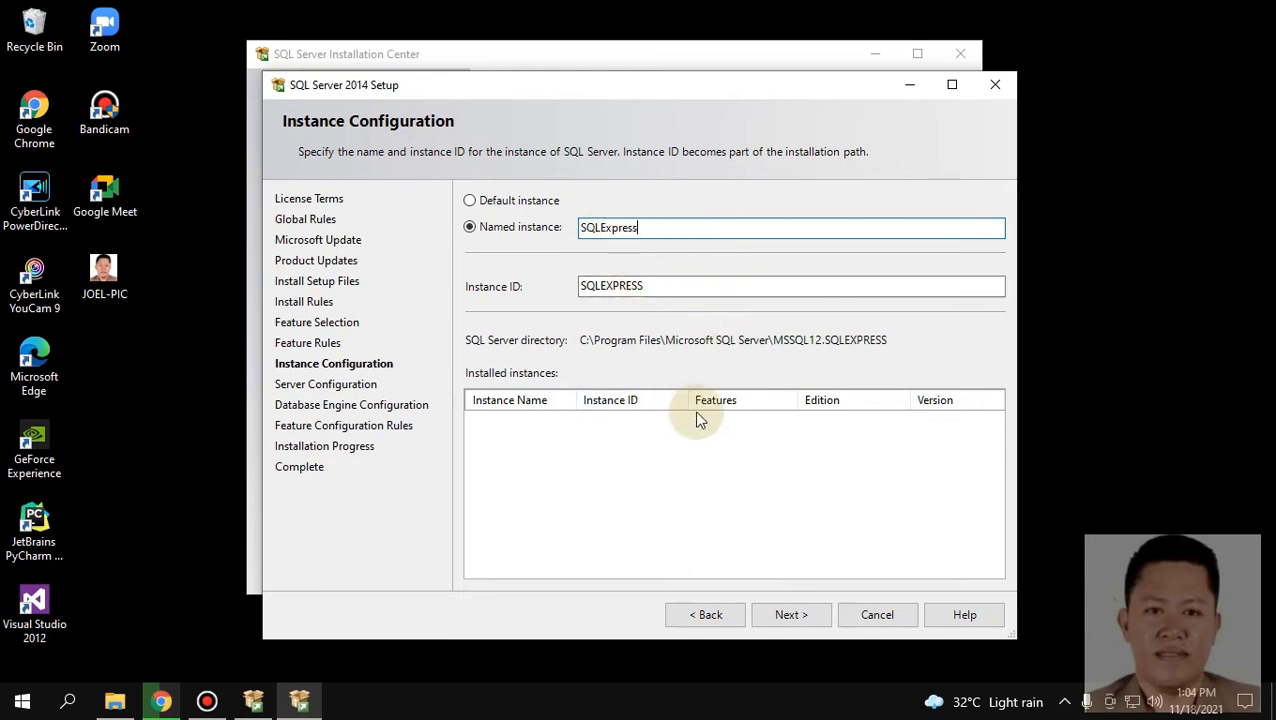
pyautogui.click(806, 622)
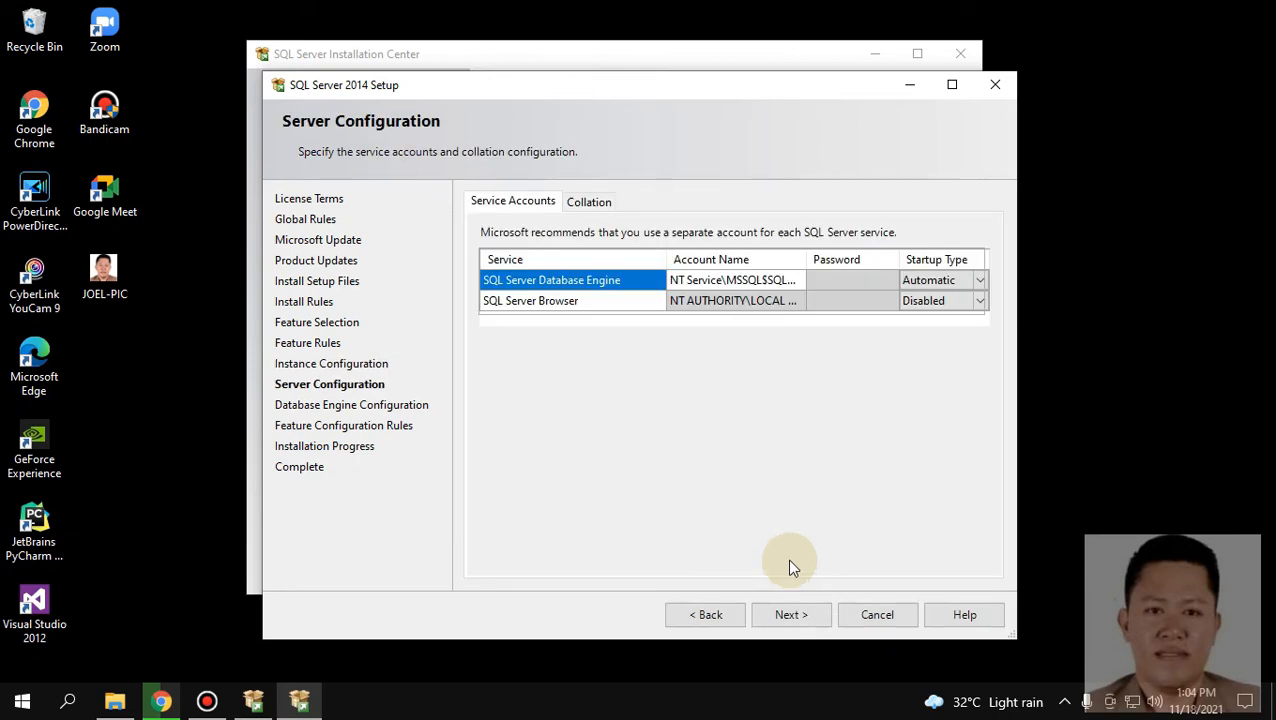
# Set the SQL Server Browser startup type to Automatic, and start the installation with Windows authentication mode and the listed administrator.
pyautogui.click(981, 304)
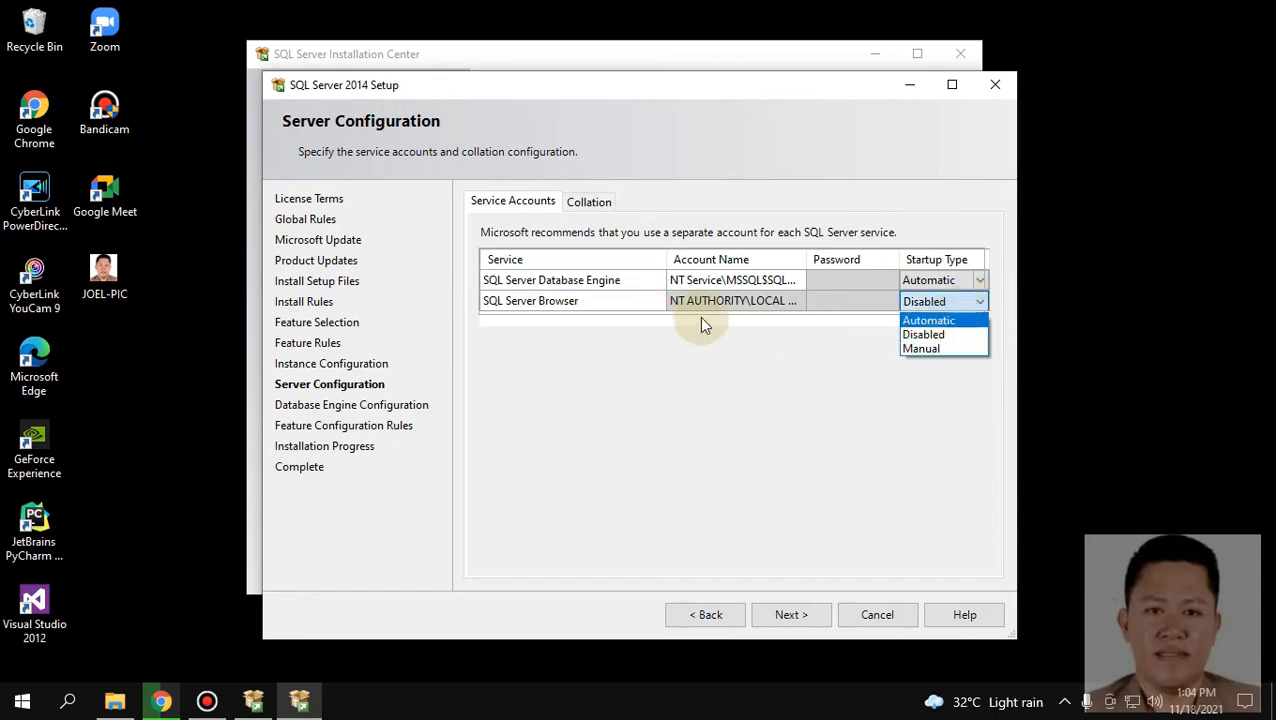
pyautogui.click(942, 320)
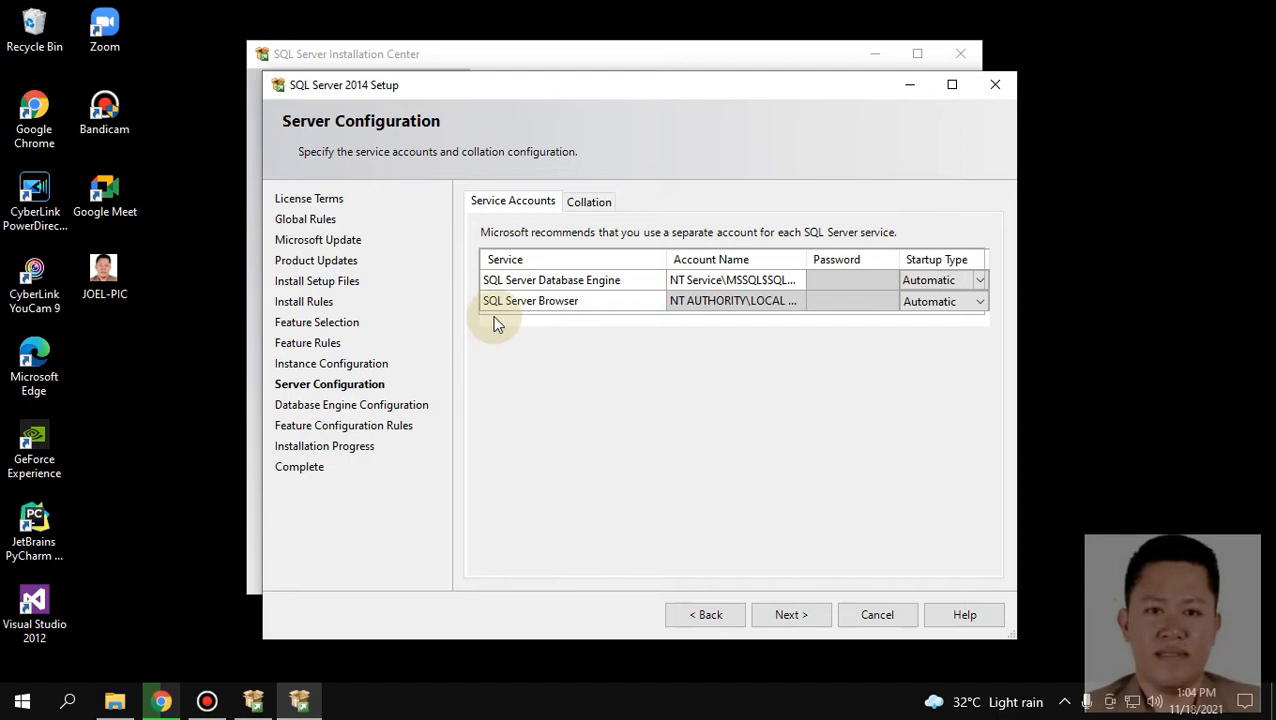
pyautogui.click(970, 301)
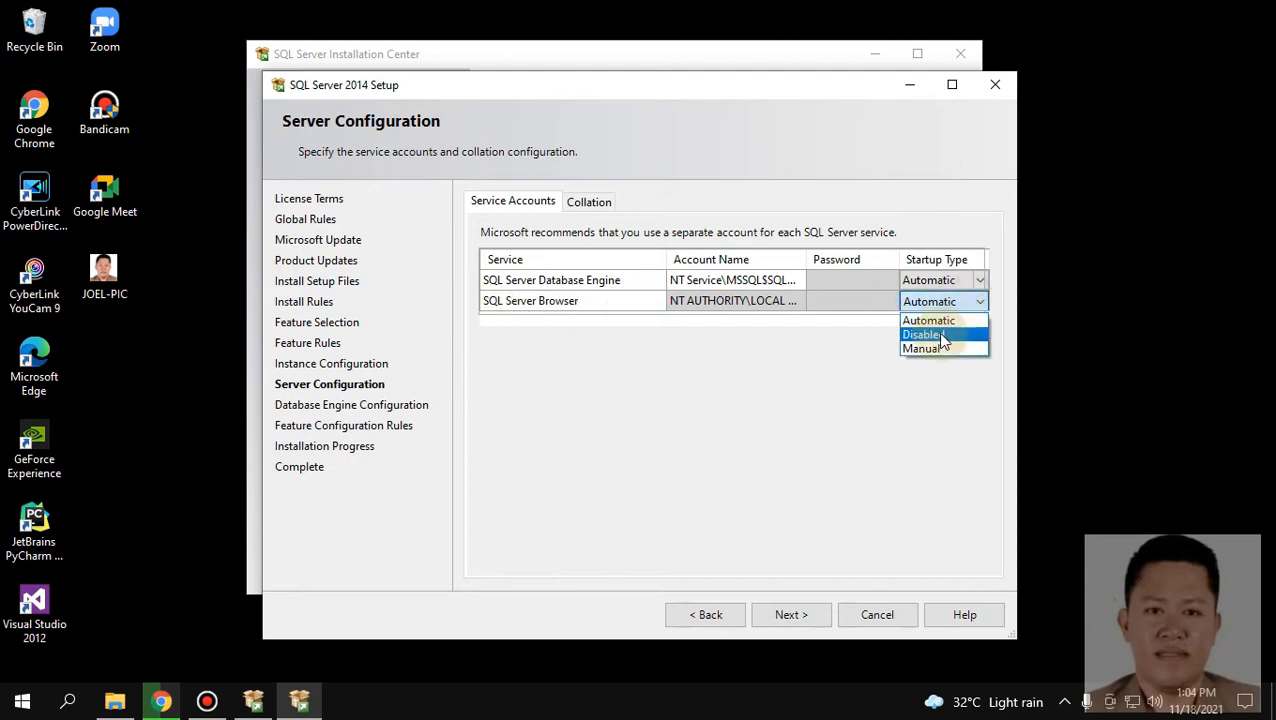
pyautogui.click(978, 304)
pyautogui.click(978, 304)
pyautogui.click(932, 320)
pyautogui.click(786, 614)
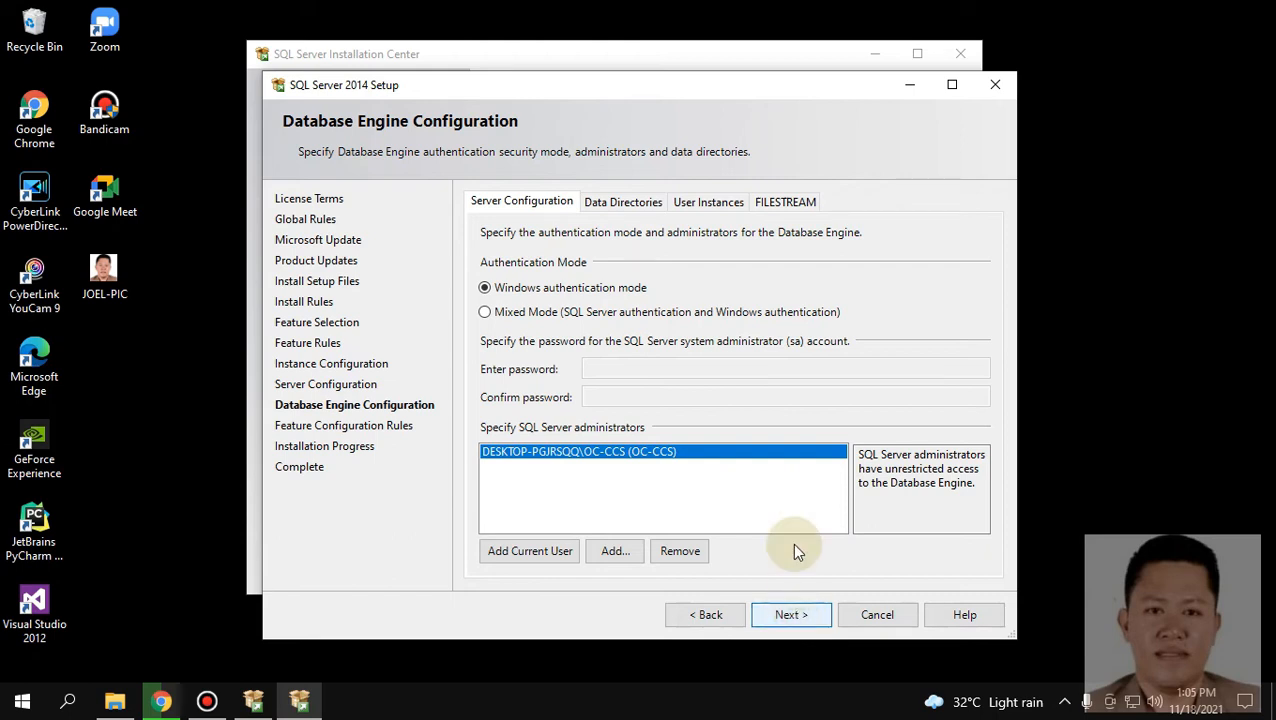
pyautogui.click(781, 612)
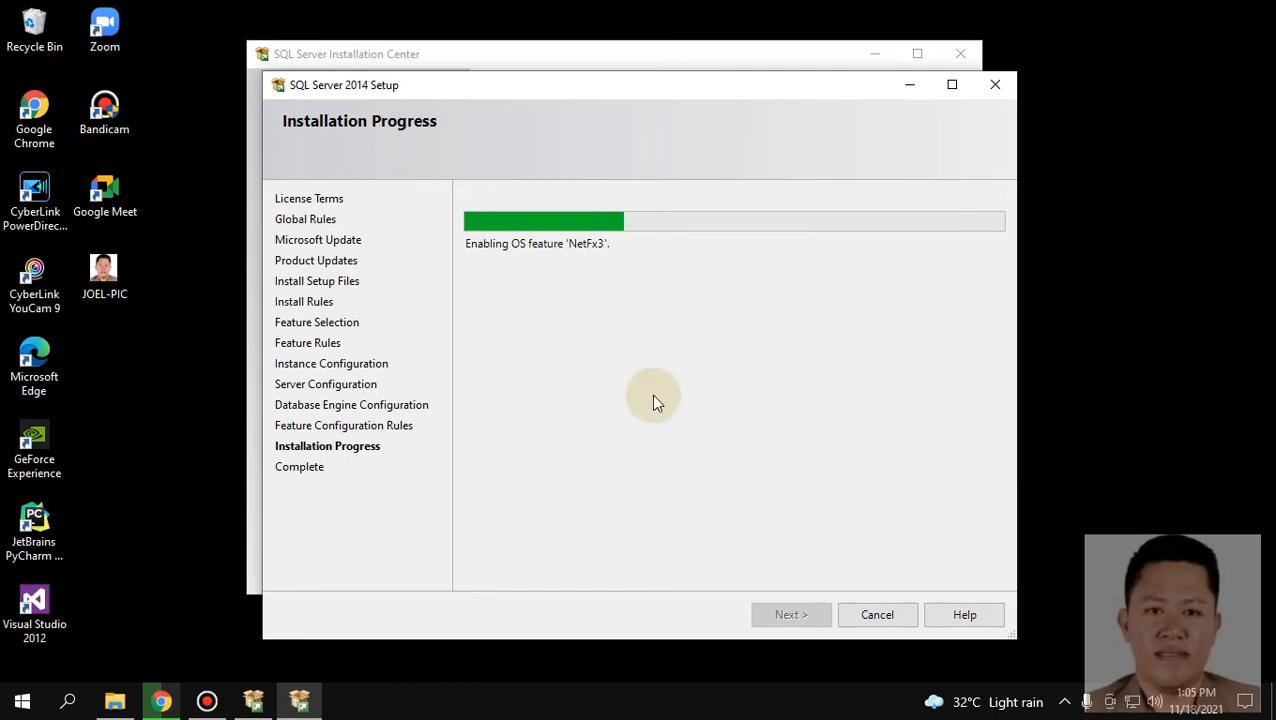
# Check the computer's device name in the Windows system properties while the installation runs, and return to SQL Server 2014 Setup.
pyautogui.click(115, 701)
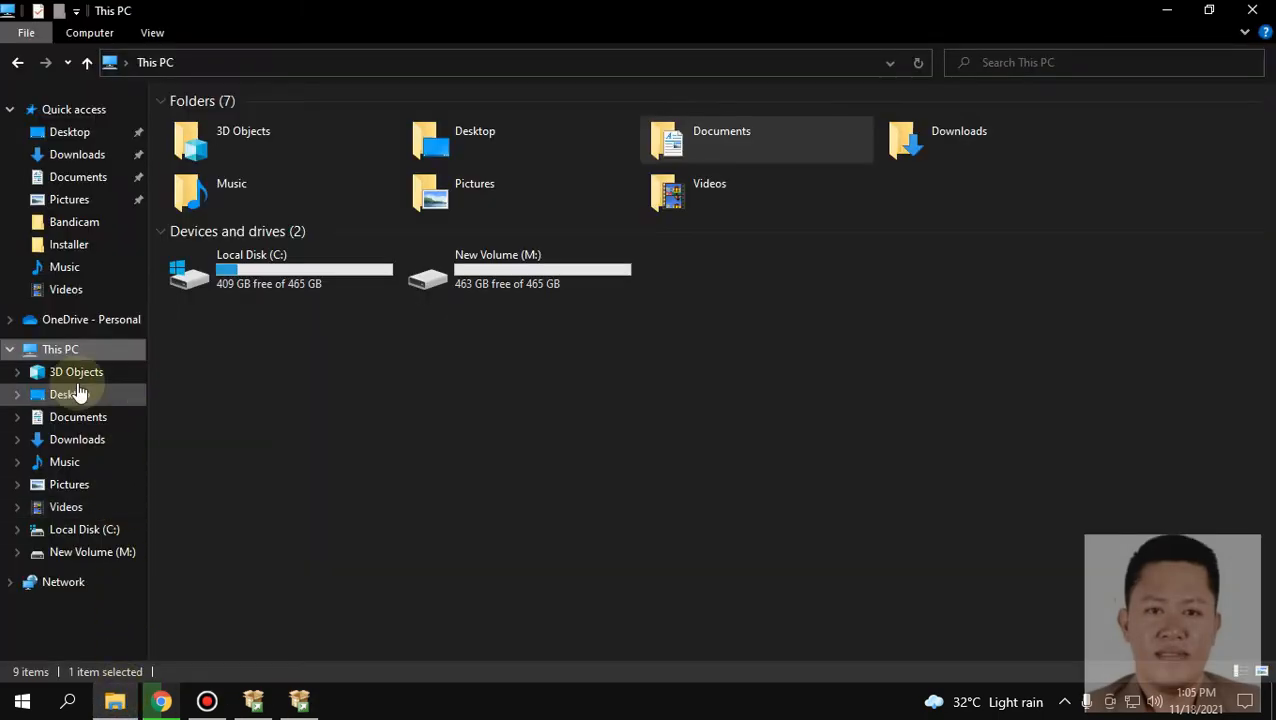
pyautogui.rightClick(62, 349)
pyautogui.click(180, 596)
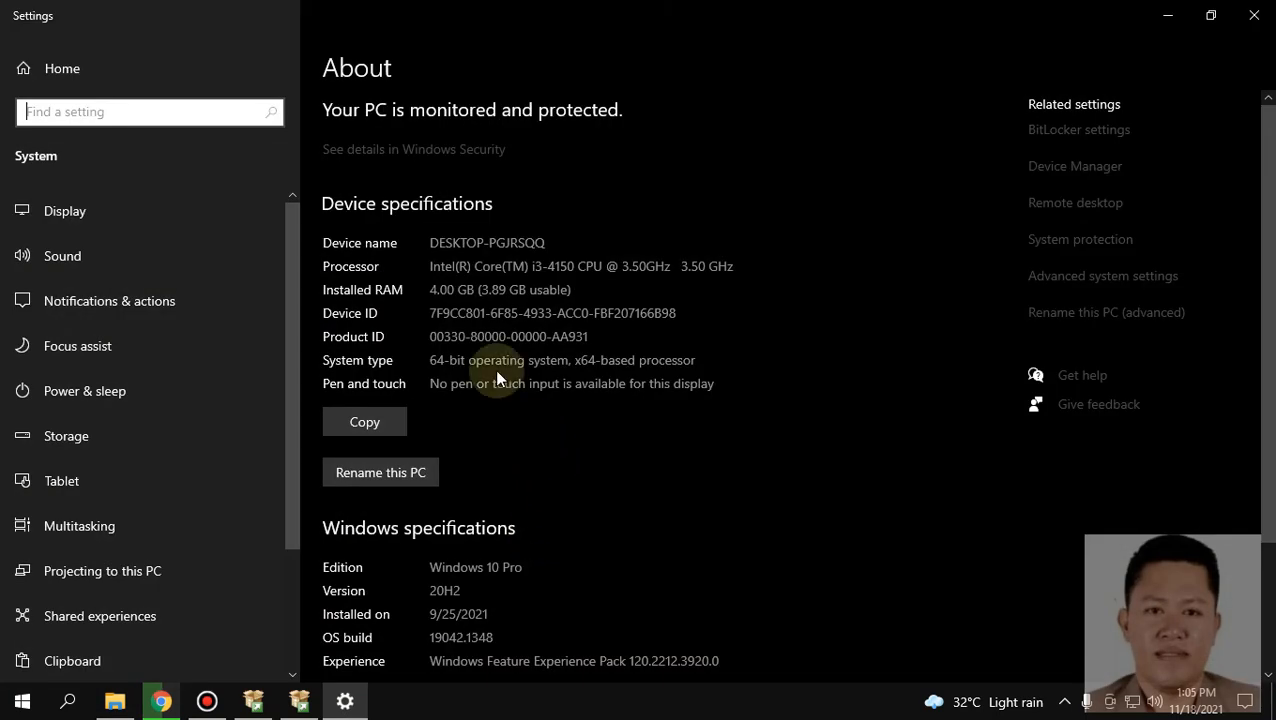
pyautogui.moveTo(428, 243); pyautogui.dragTo(564, 242)
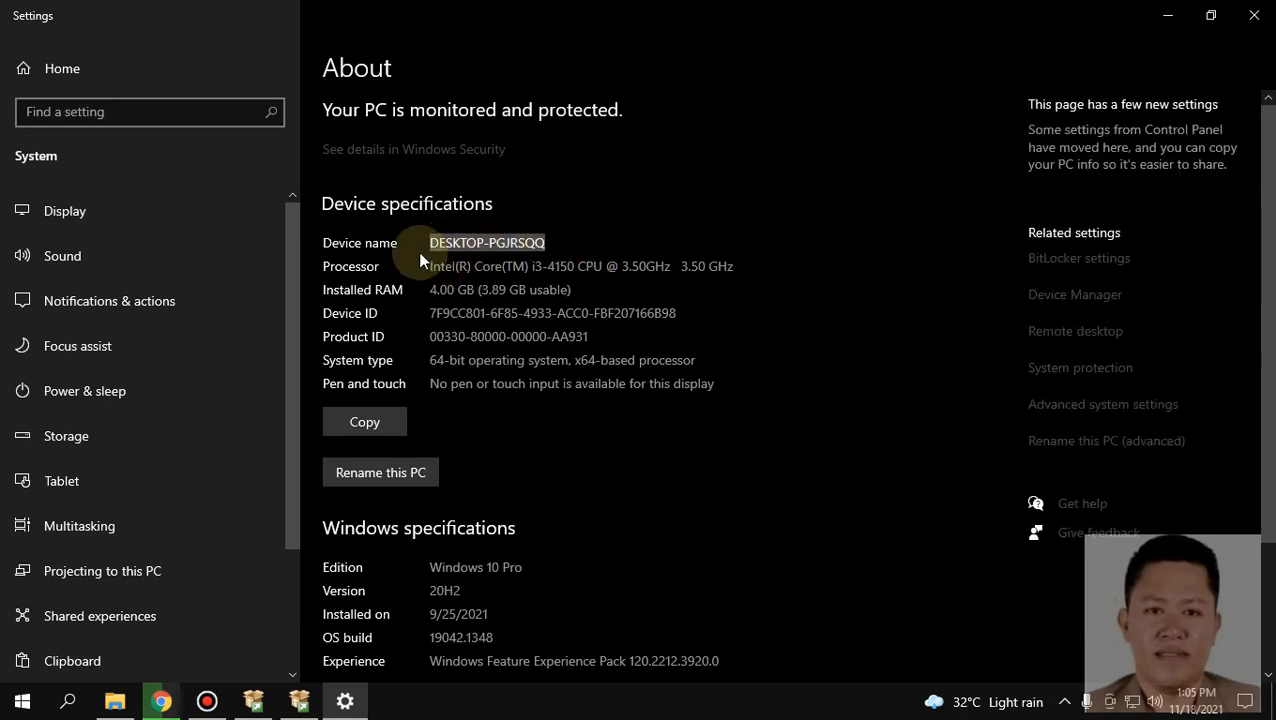
pyautogui.click(378, 478)
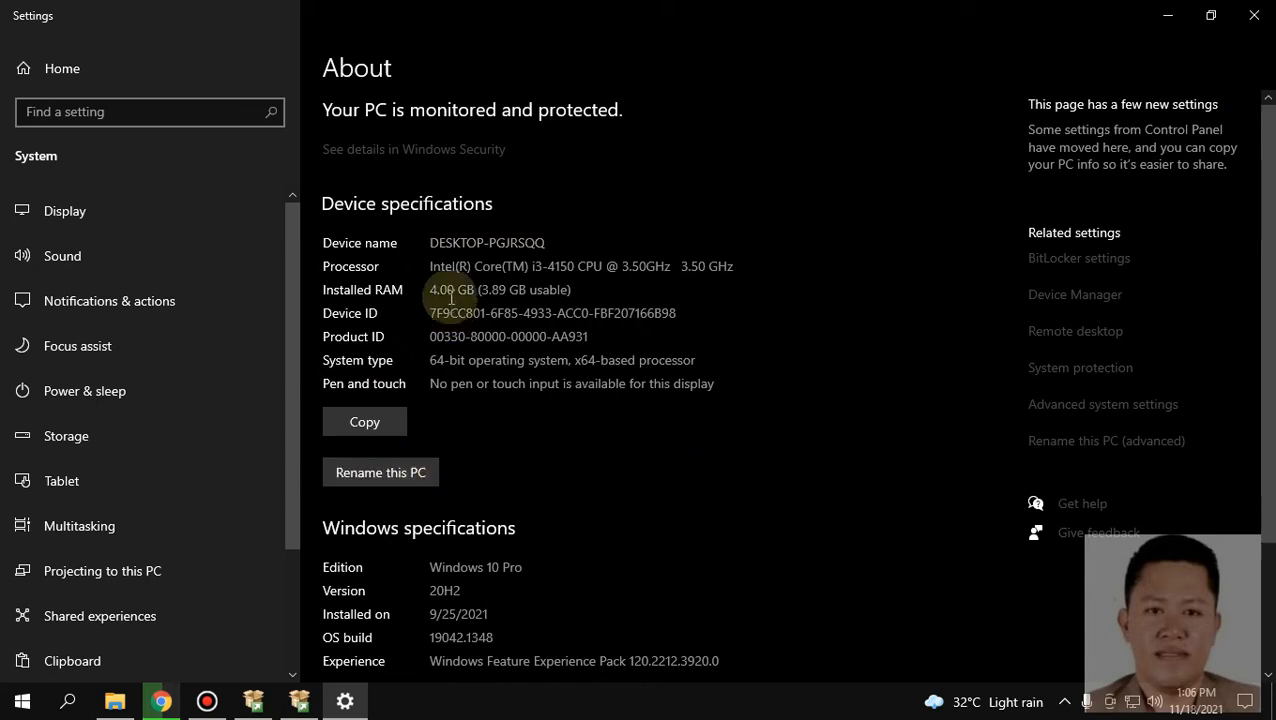
pyautogui.moveTo(545, 243); pyautogui.dragTo(438, 243)
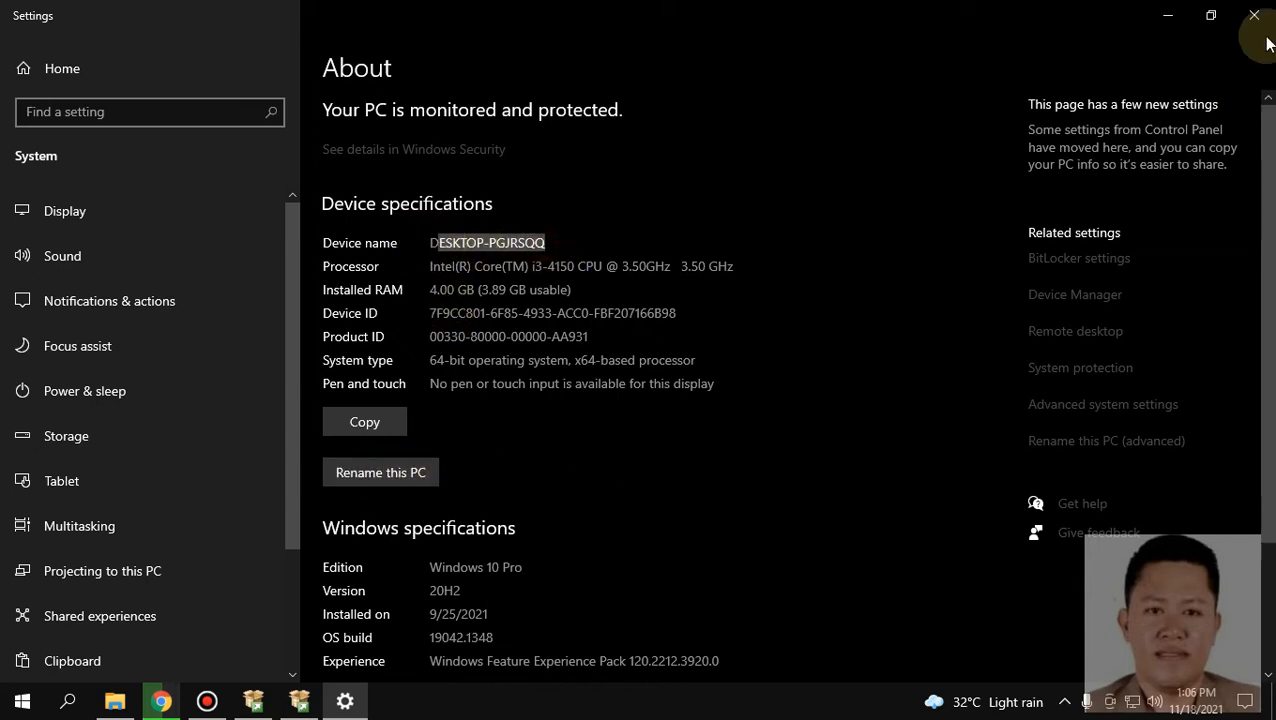
pyautogui.click(1254, 15)
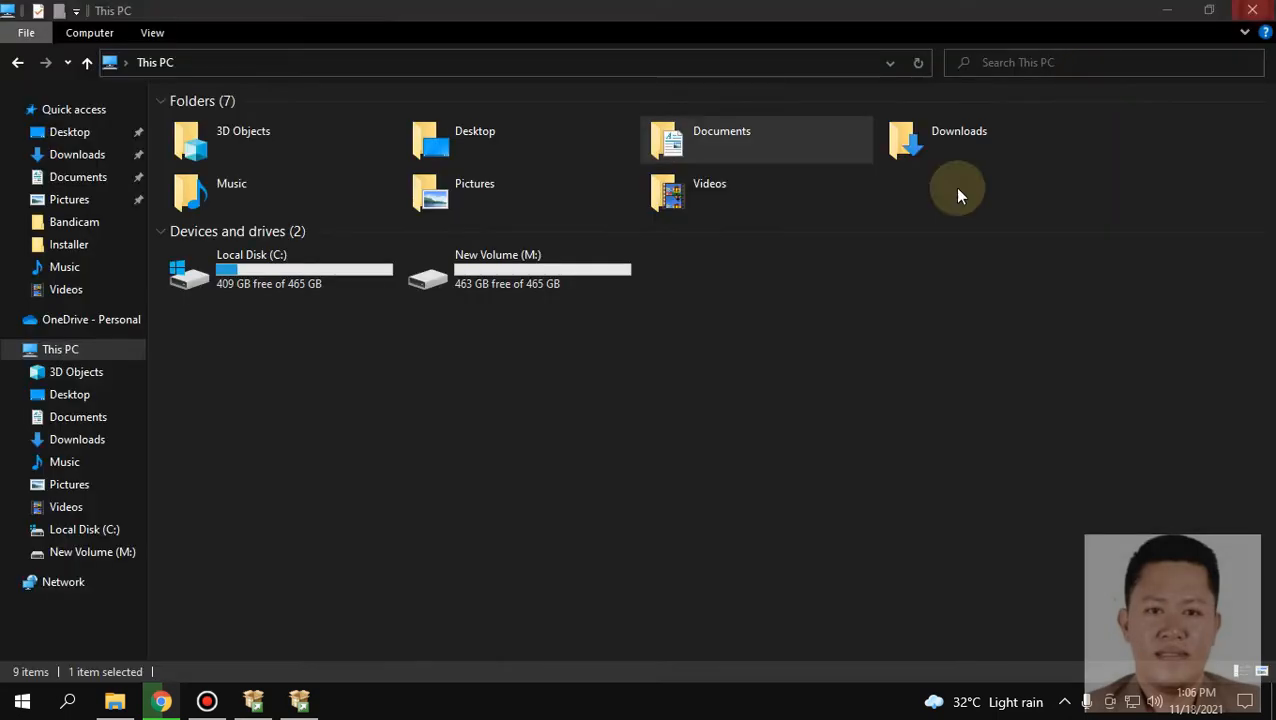
pyautogui.click(300, 704)
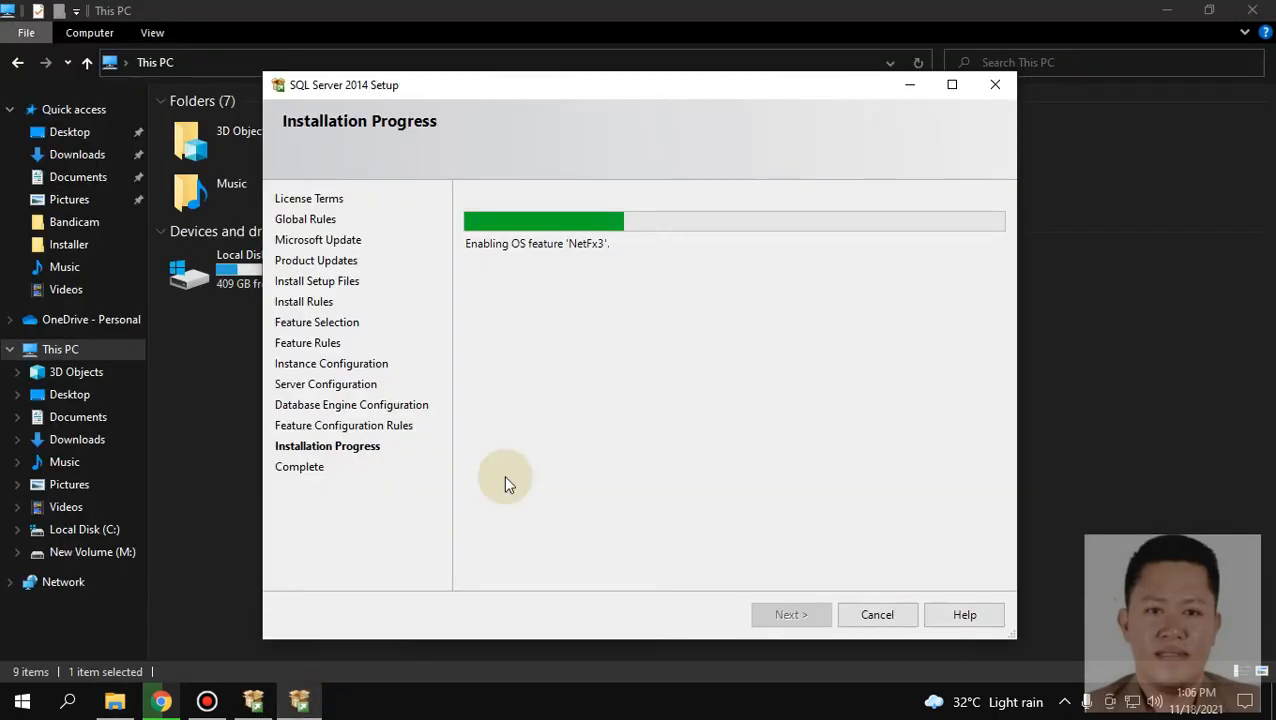
pyautogui.click(1166, 10)
pyautogui.moveTo(835, 94); pyautogui.dragTo(792, 101)
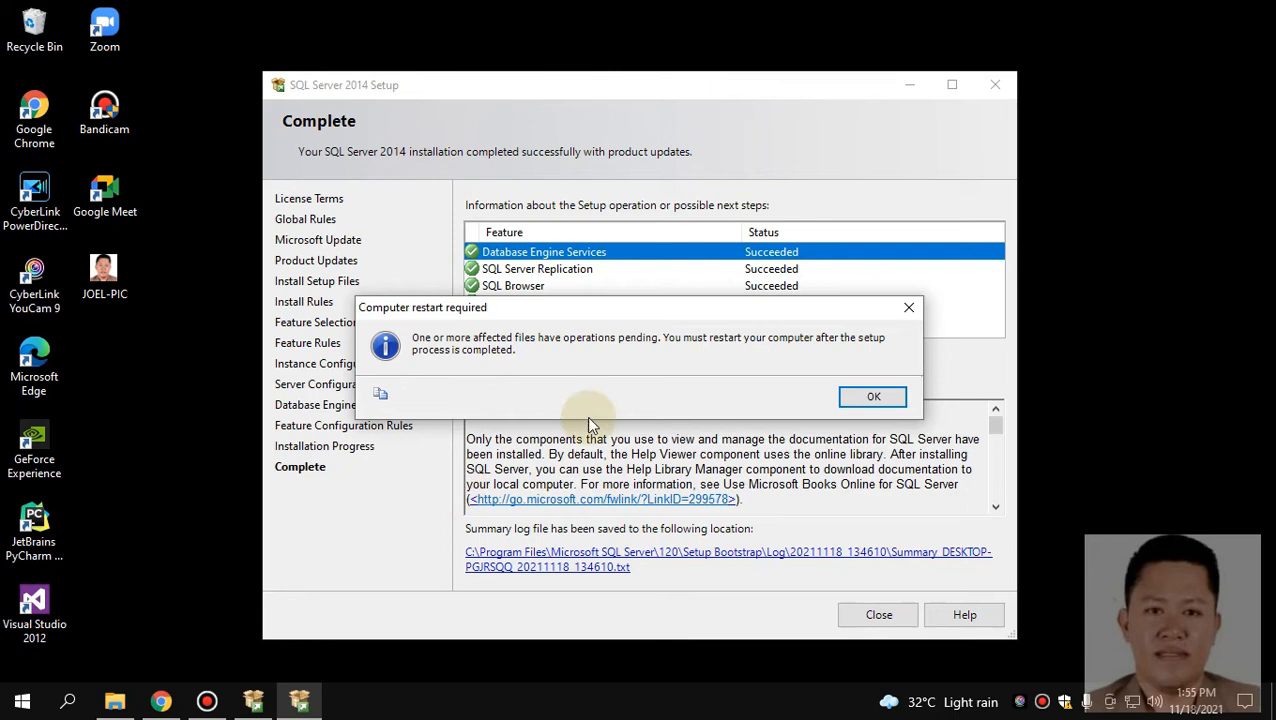
# Acknowledge the restart notice, review the installed features' statuses, and close both SQL Server 2014 Setup and the Installation Center.
pyautogui.click(873, 398)
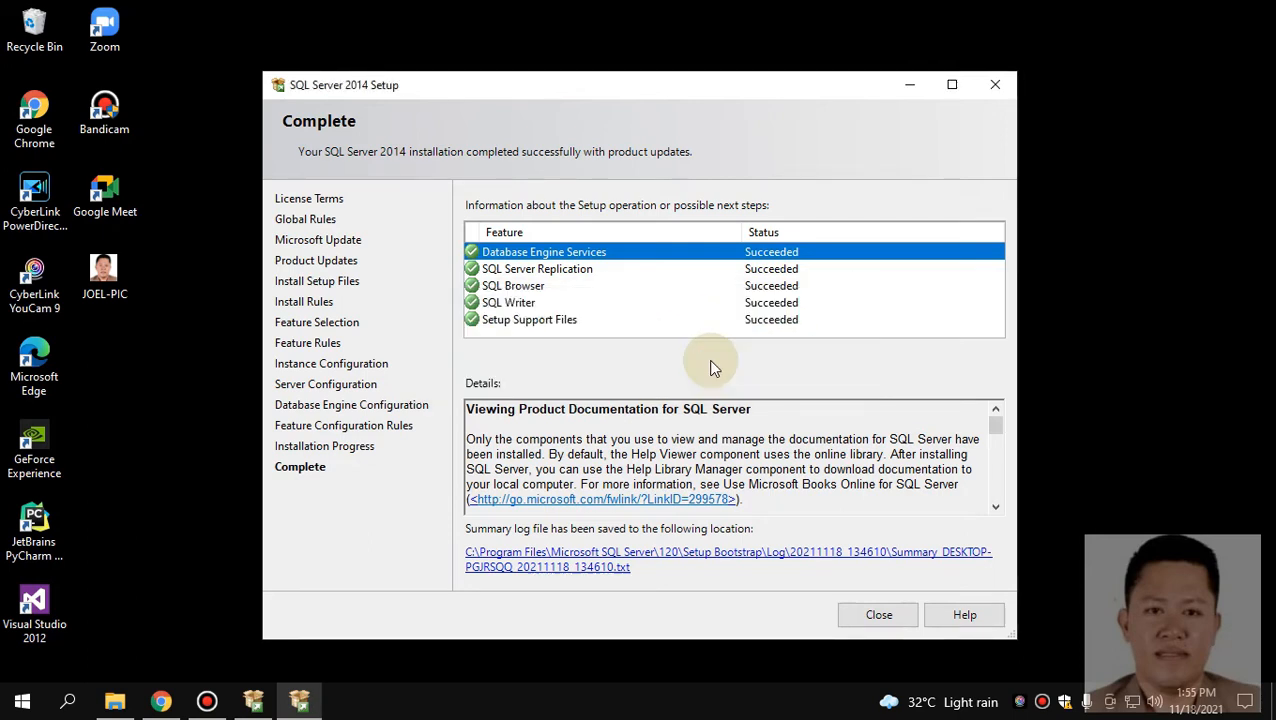
pyautogui.click(770, 270)
pyautogui.click(770, 252)
pyautogui.click(770, 269)
pyautogui.click(765, 286)
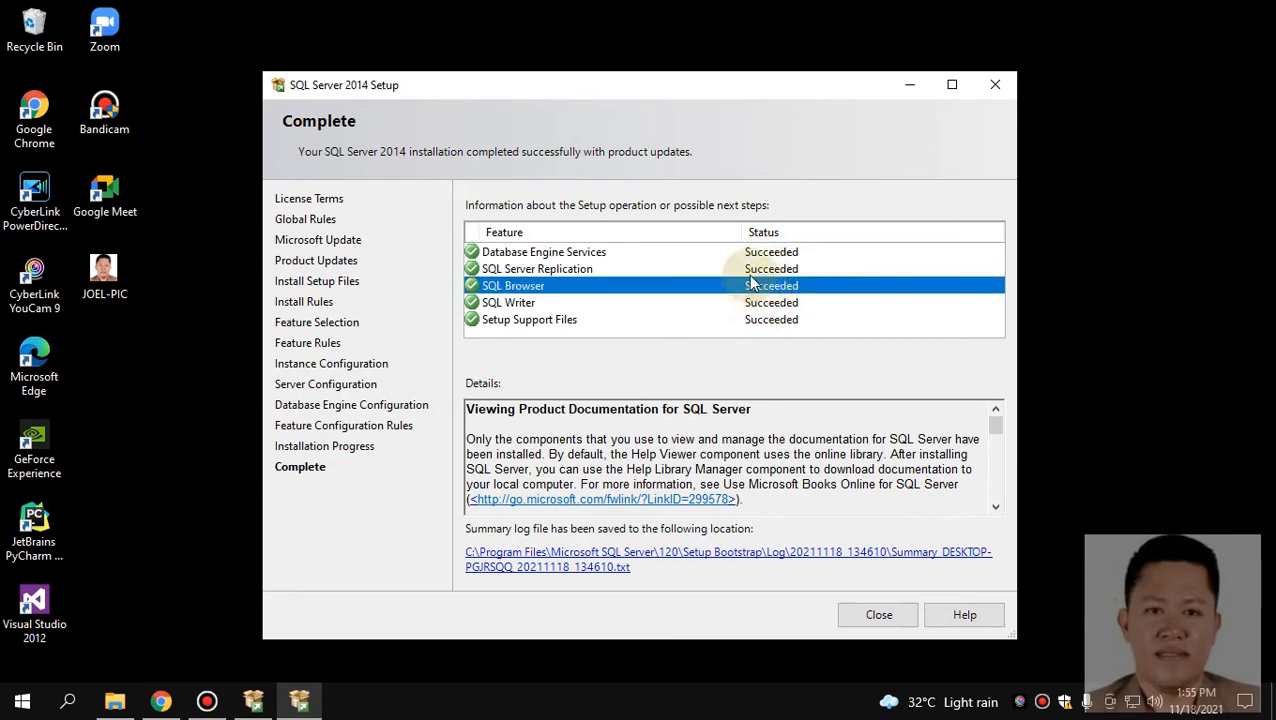
pyautogui.click(750, 252)
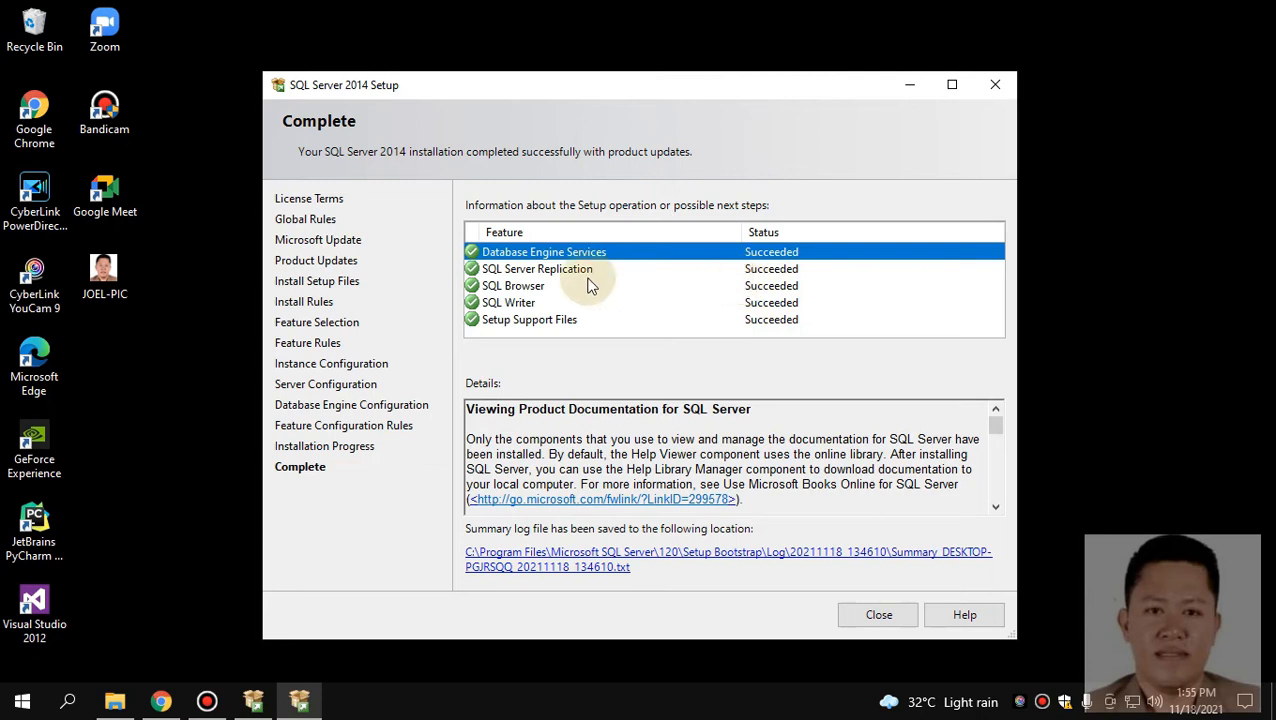
pyautogui.click(878, 614)
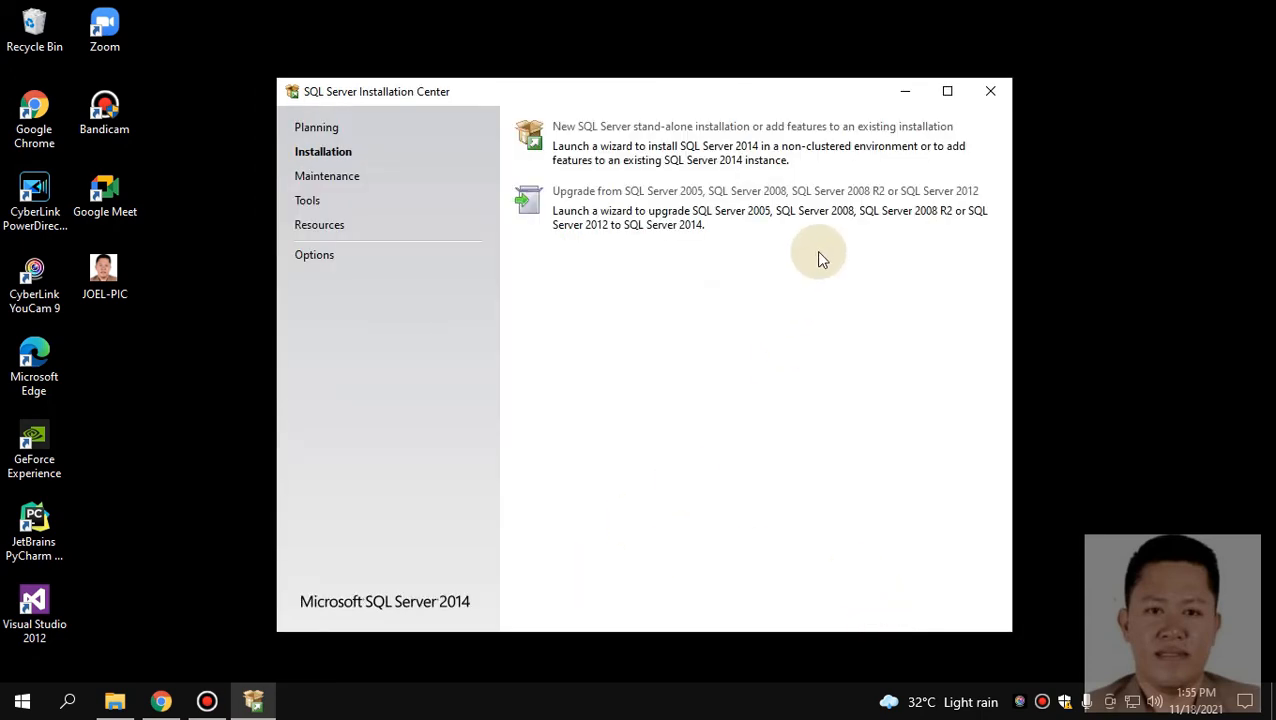
pyautogui.click(990, 91)
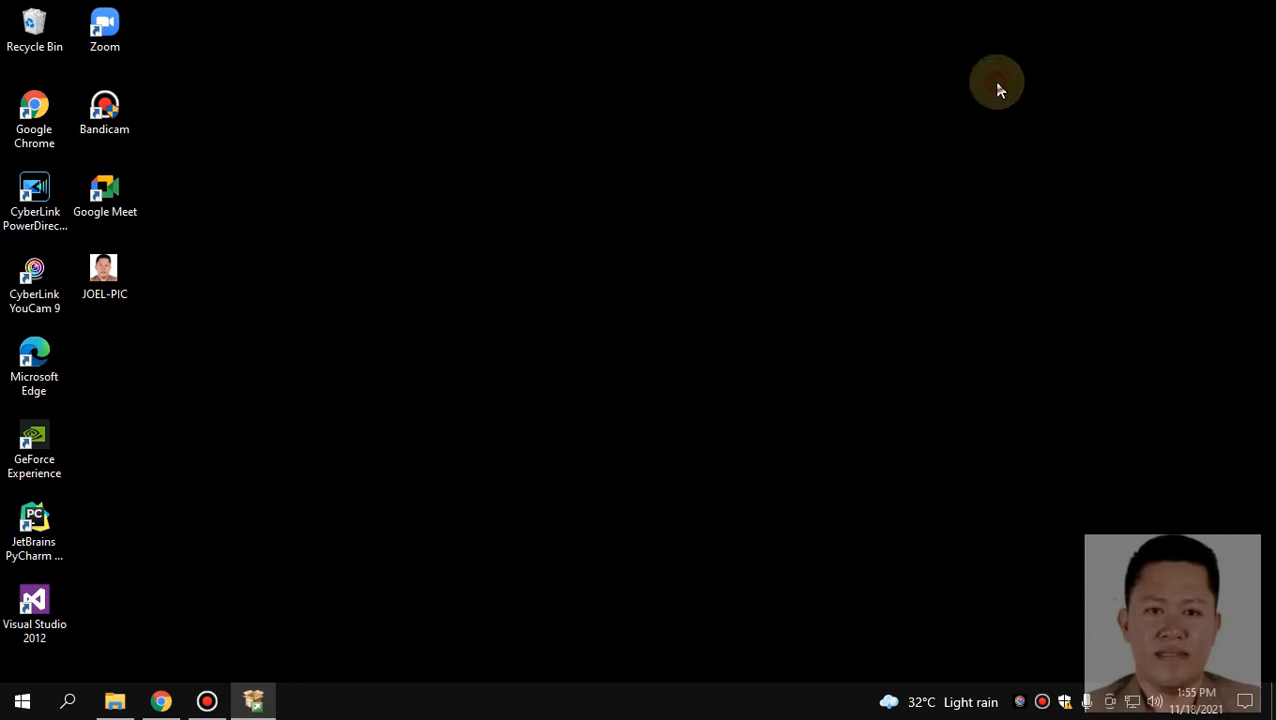
# Switch to Chrome and run SQLManagementStudio_x64_ENU.exe from the downloads list, minimizing the browser to reveal its extraction dialog.
pyautogui.click(161, 700)
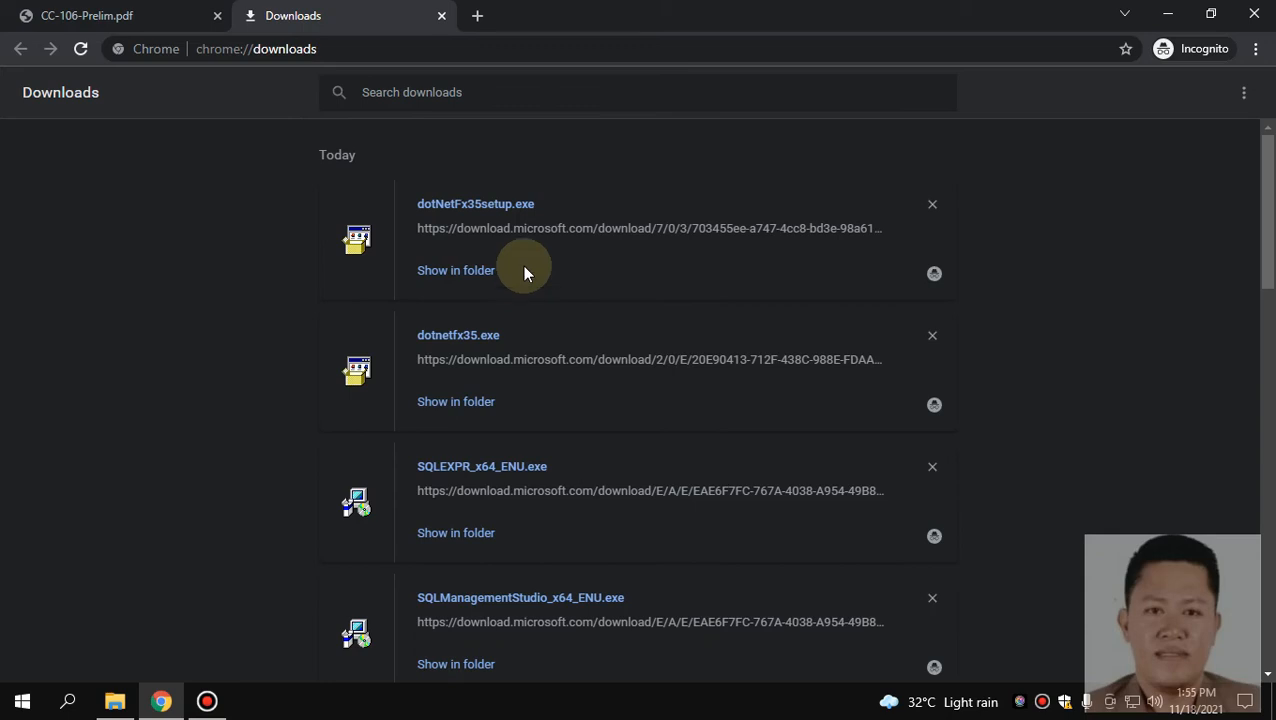
pyautogui.click(441, 15)
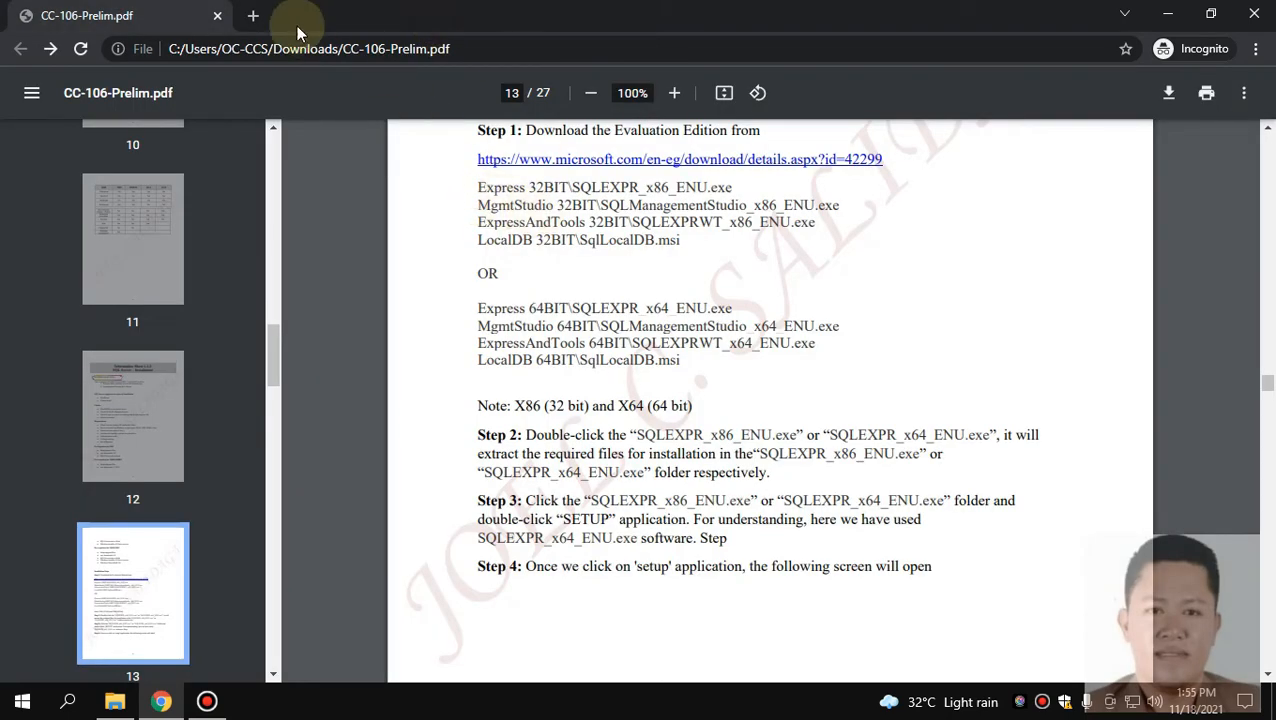
pyautogui.click(253, 15)
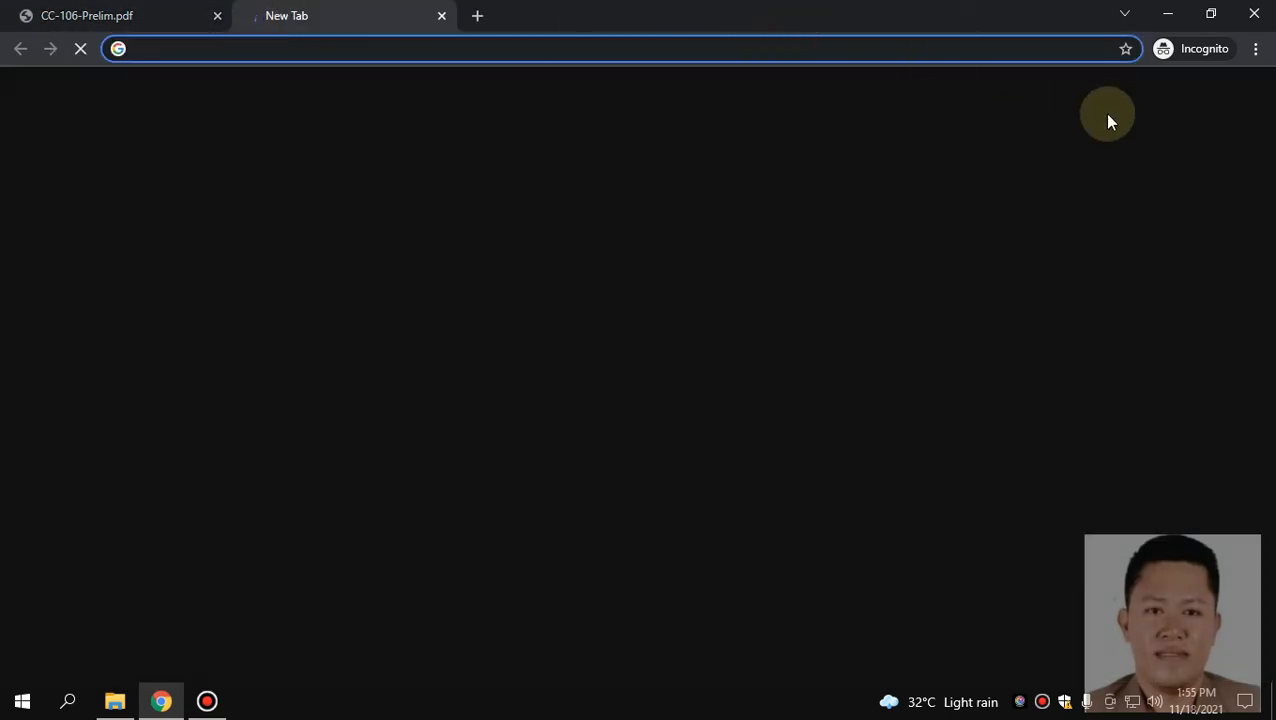
pyautogui.hotkey('ctrl', 'j')
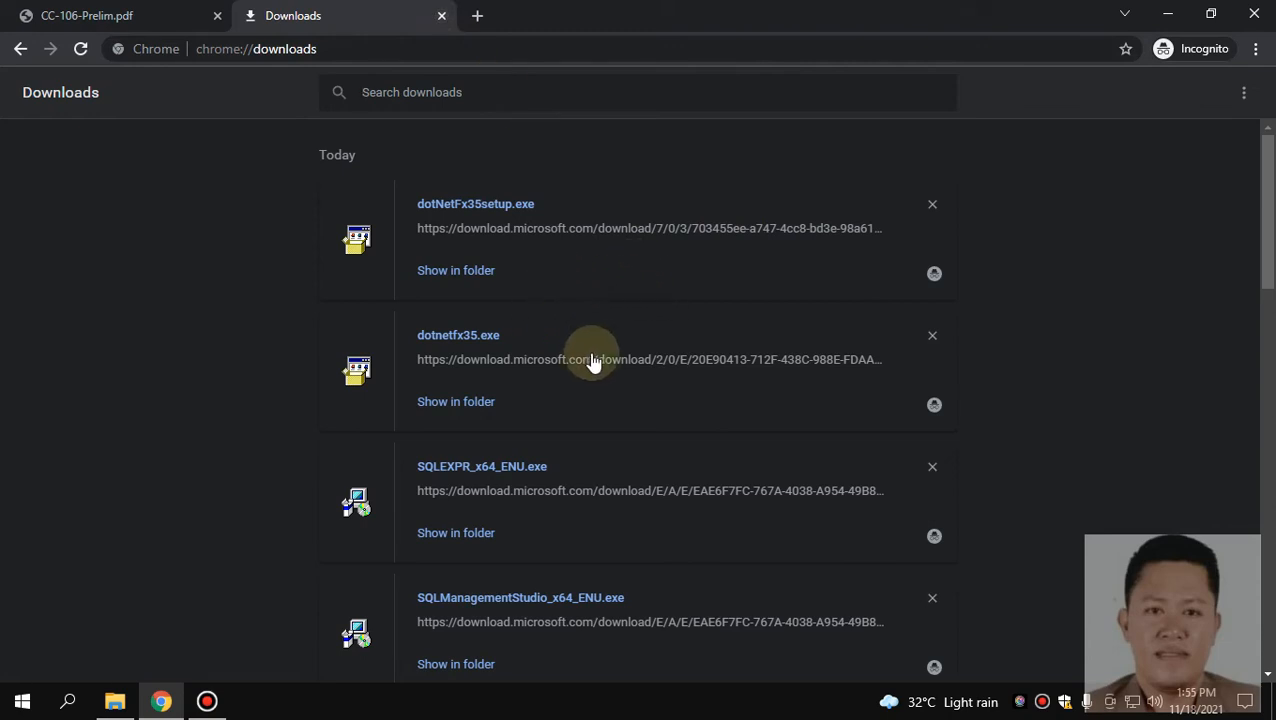
pyautogui.scroll(-1, 675, 361)
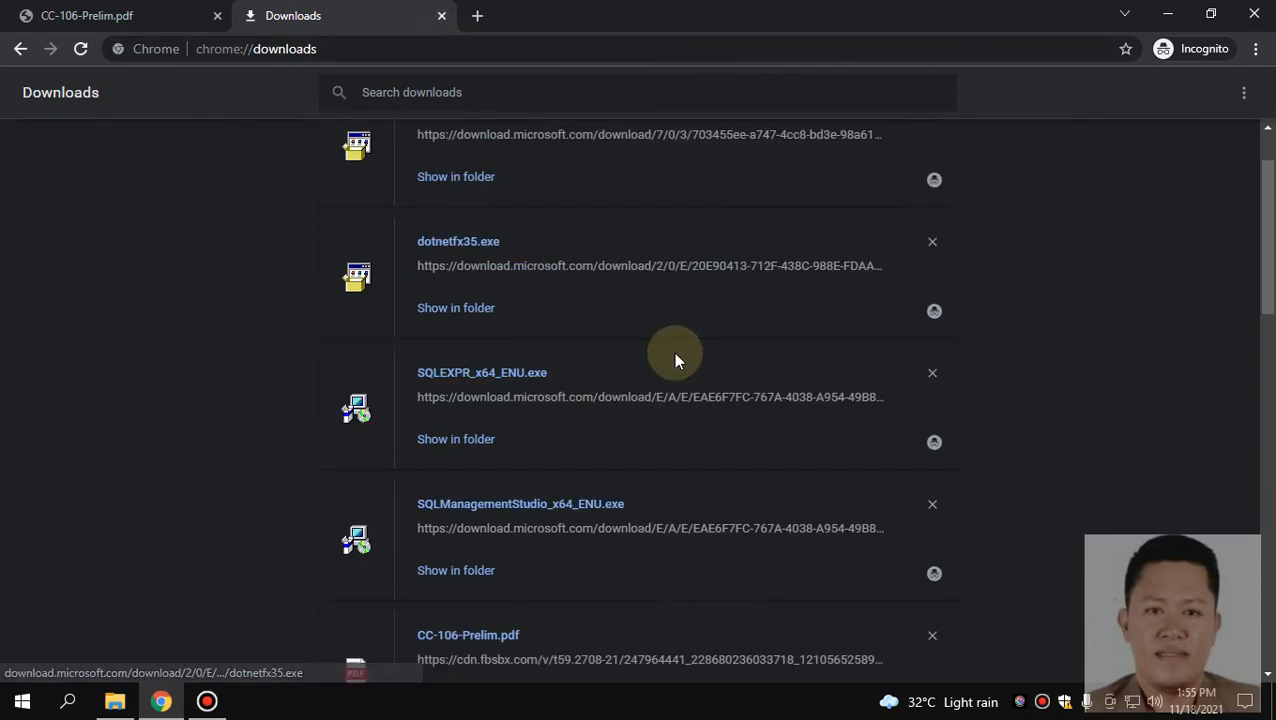
pyautogui.click(501, 508)
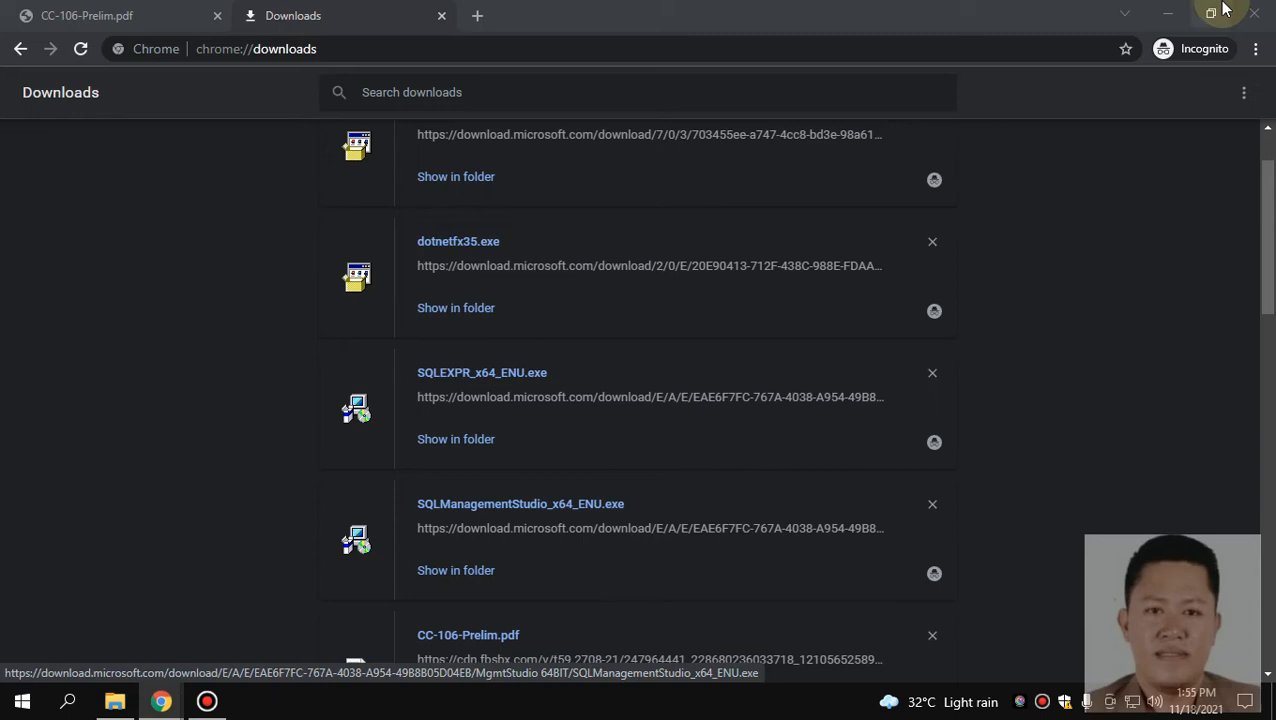
pyautogui.click(1167, 14)
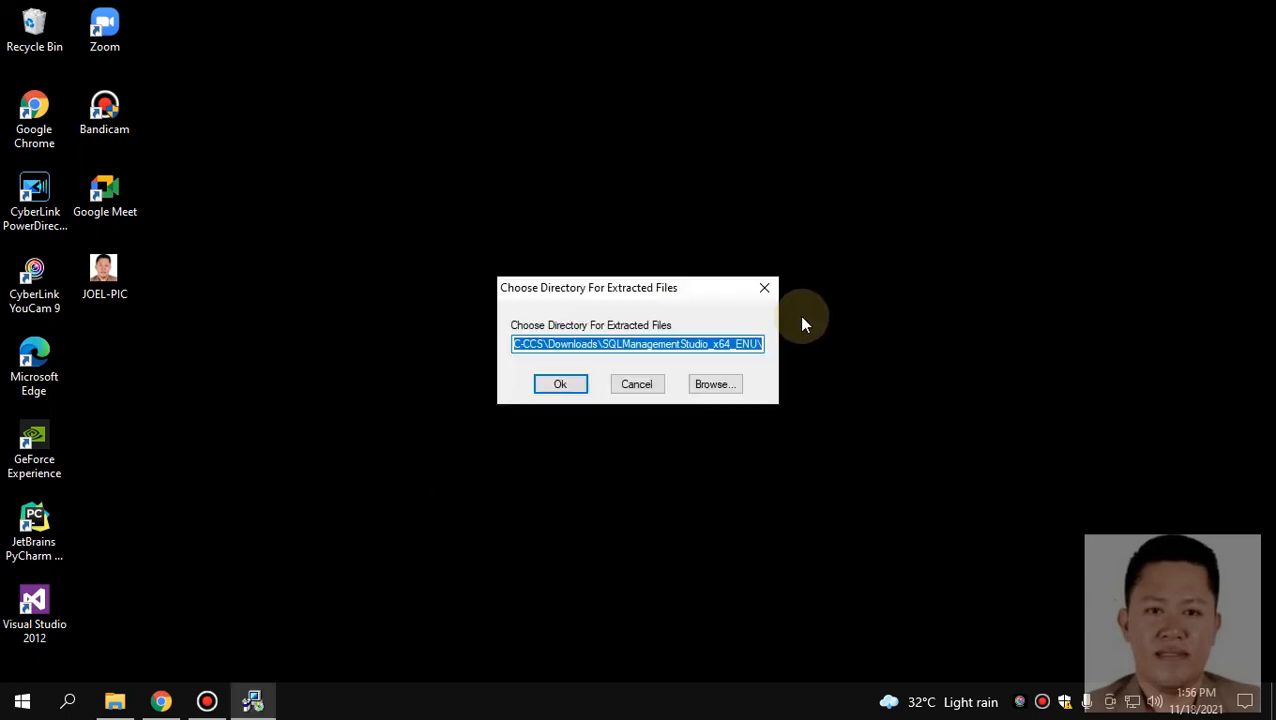
# Extract the Management Studio setup files to the proposed directory, and start a new SQL Server stand-alone installation from the Installation Center.
pyautogui.click(563, 390)
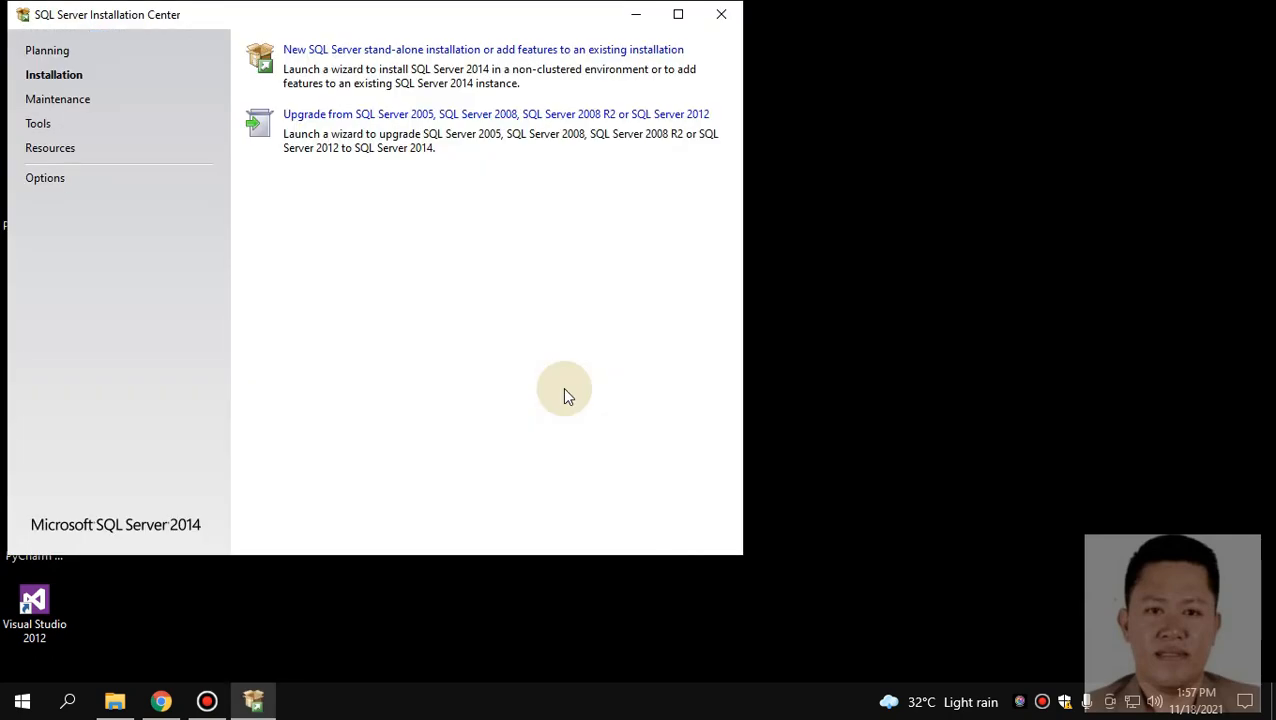
pyautogui.moveTo(356, 23); pyautogui.dragTo(655, 83)
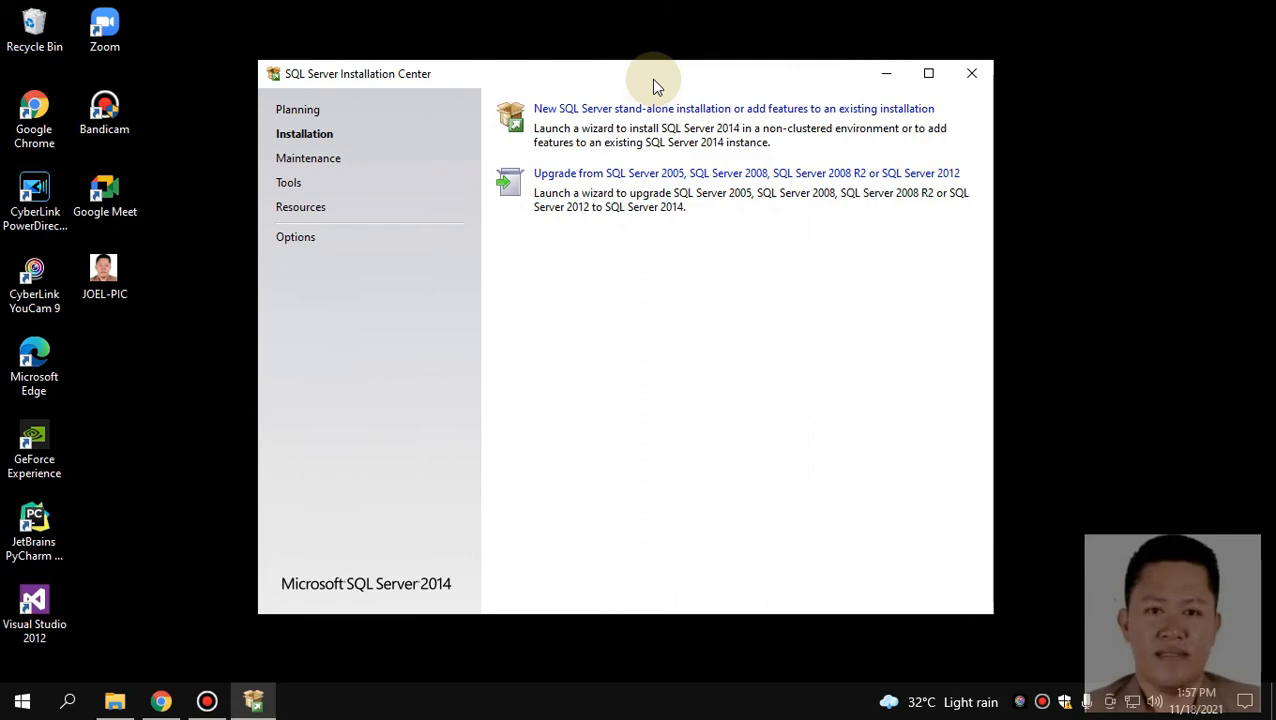
pyautogui.moveTo(678, 78)
pyautogui.mouseDown()
pyautogui.moveTo(649, 114)
pyautogui.moveTo(666, 85)
pyautogui.mouseUp()
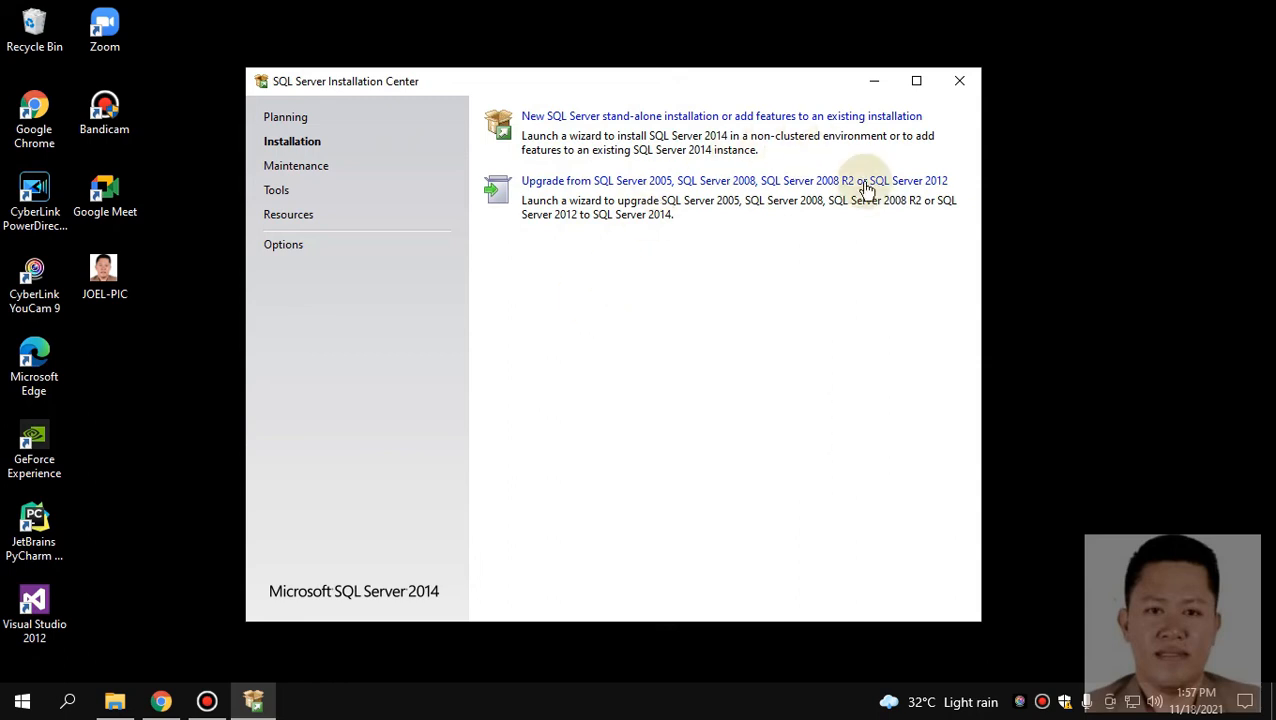
pyautogui.click(629, 116)
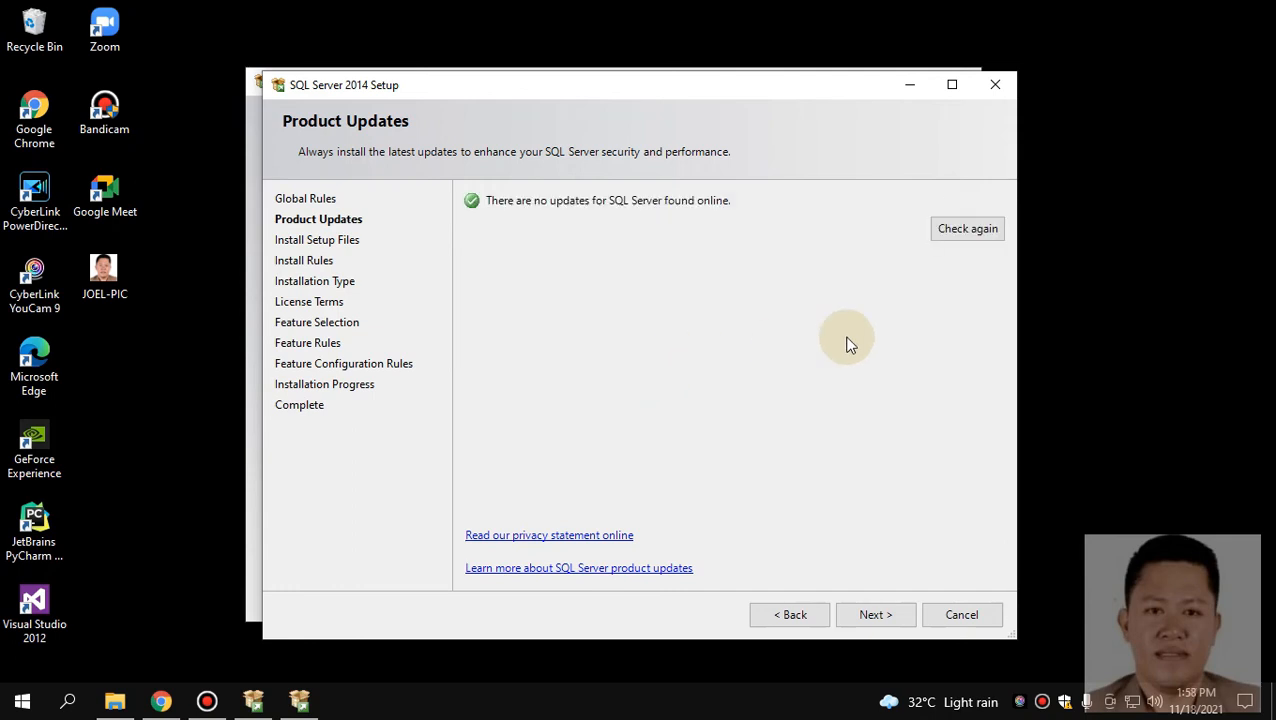
# Continue past the product updates with a new installation of SQL Server 2014, and accept the license terms.
pyautogui.click(876, 618)
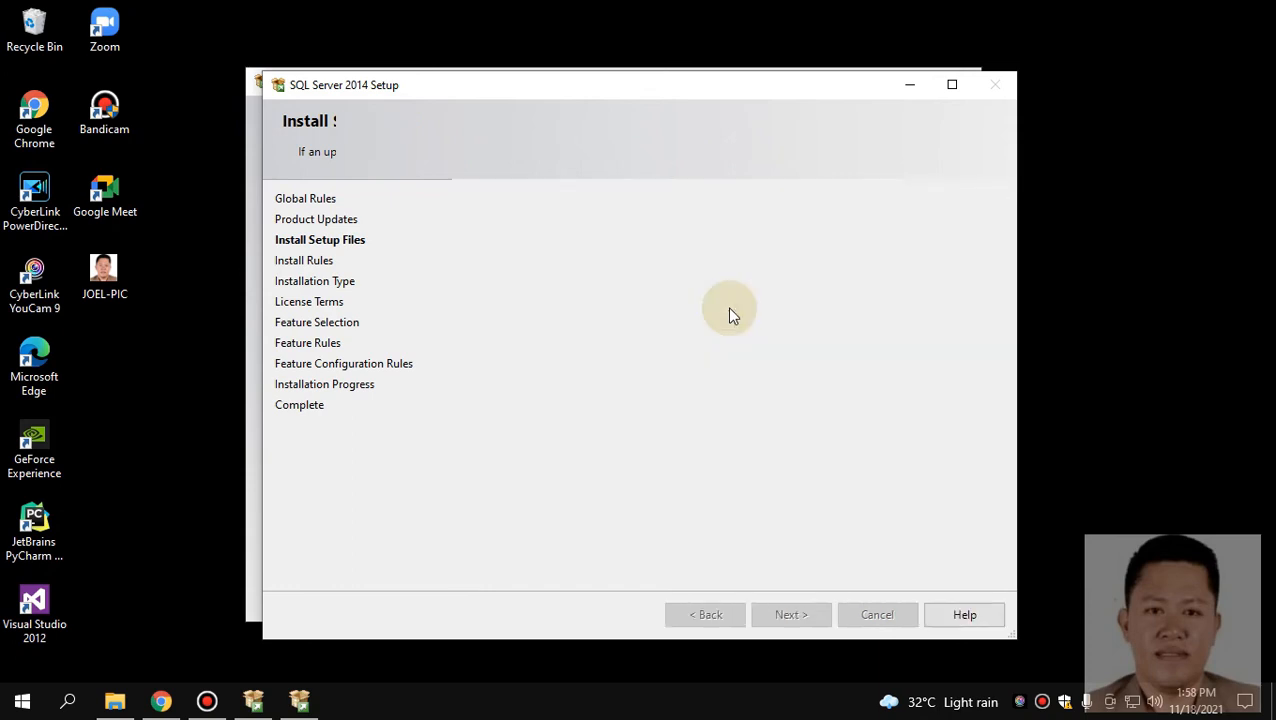
pyautogui.press('Return')
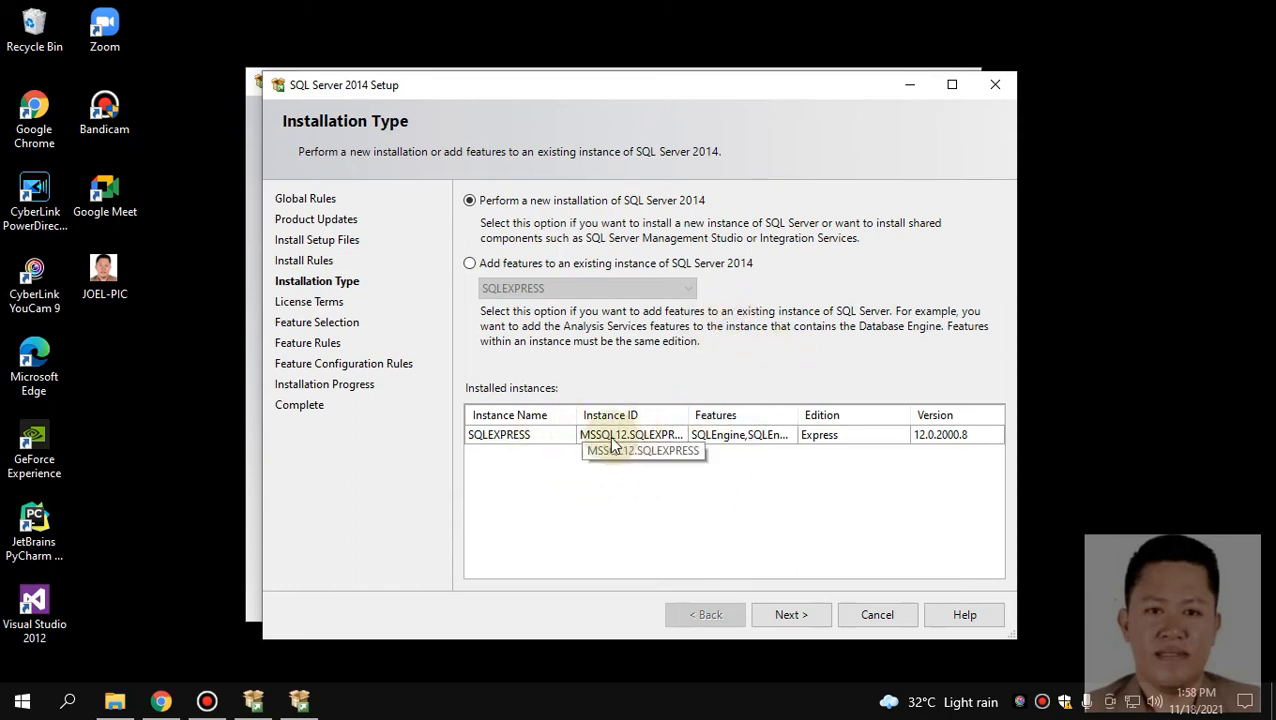
pyautogui.click(790, 614)
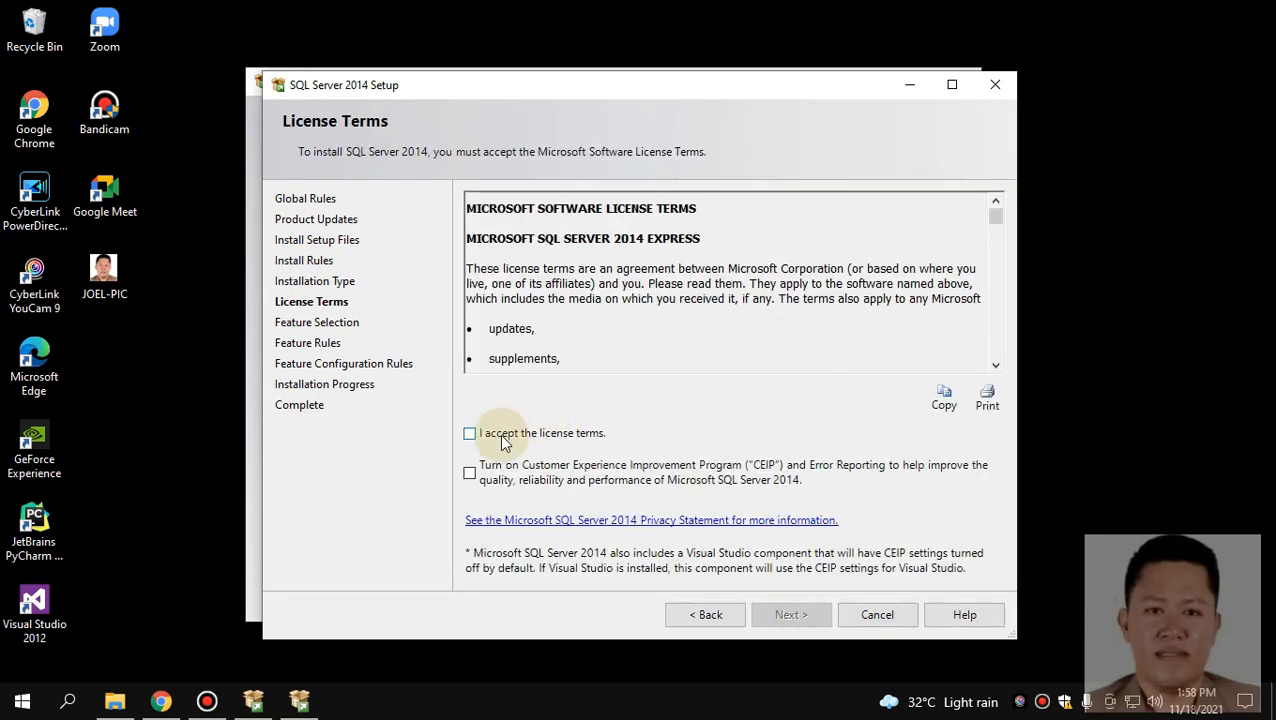
pyautogui.click(480, 438)
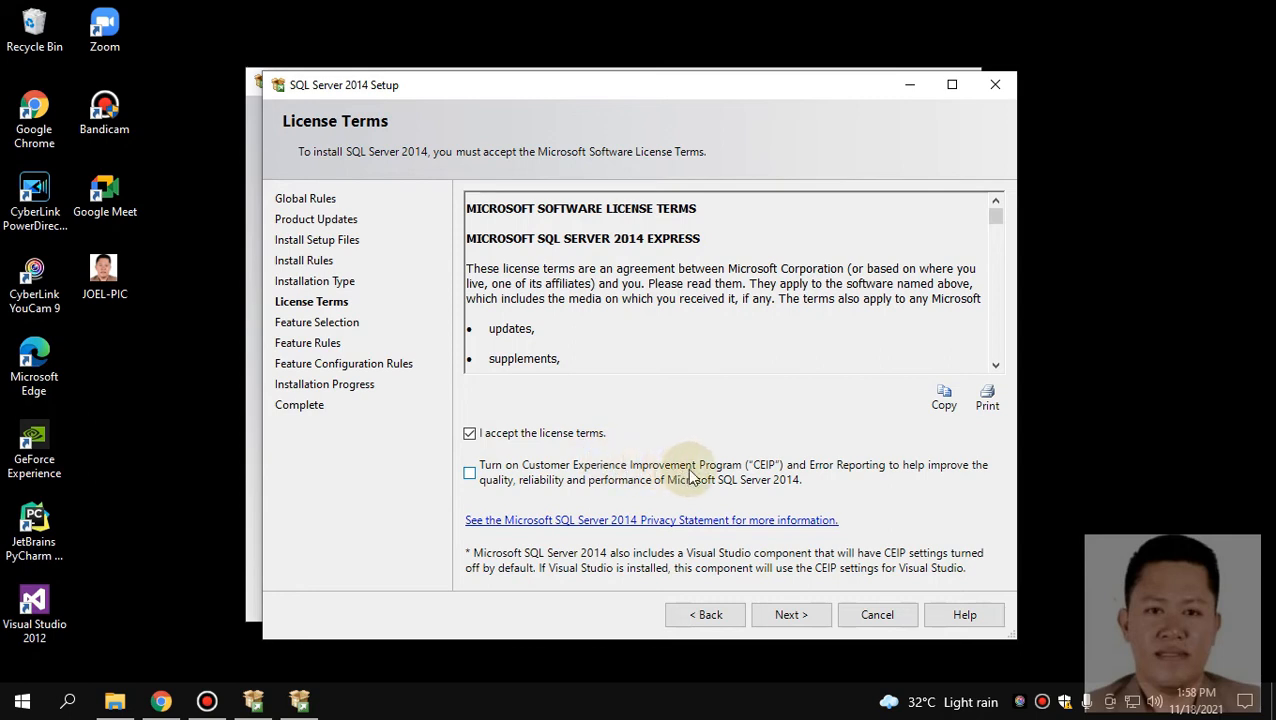
pyautogui.click(470, 470)
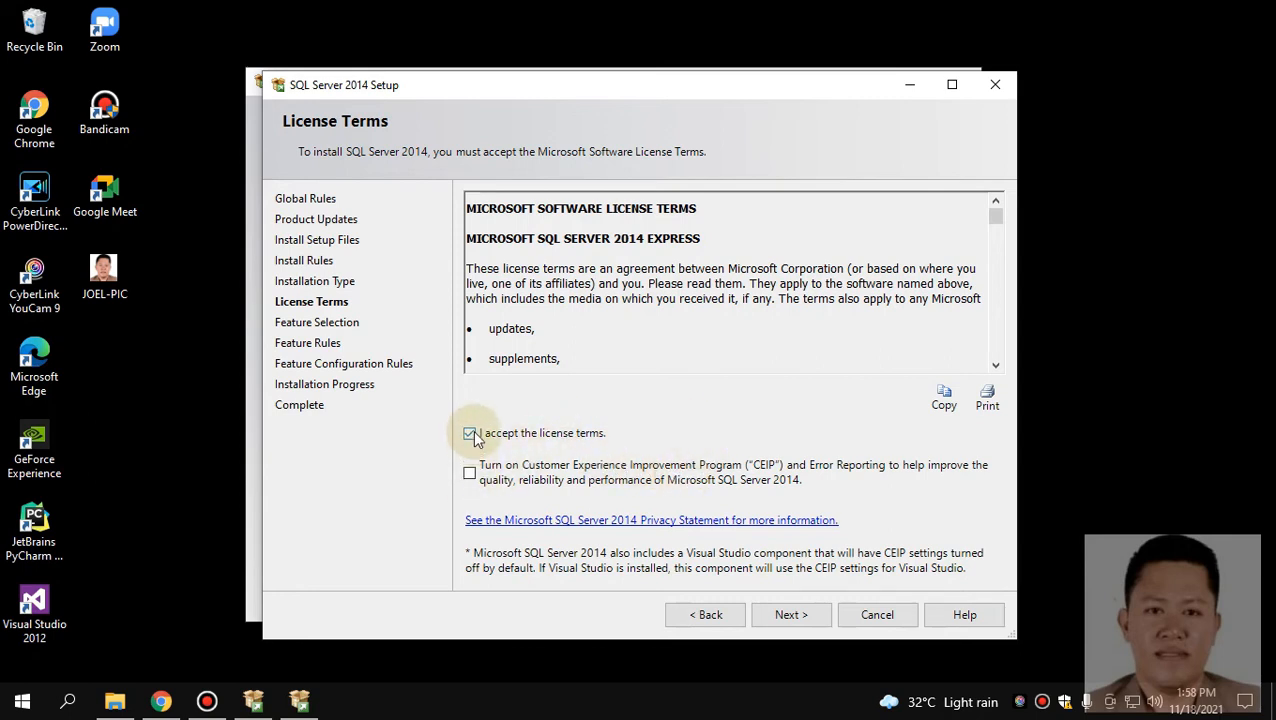
pyautogui.click(804, 614)
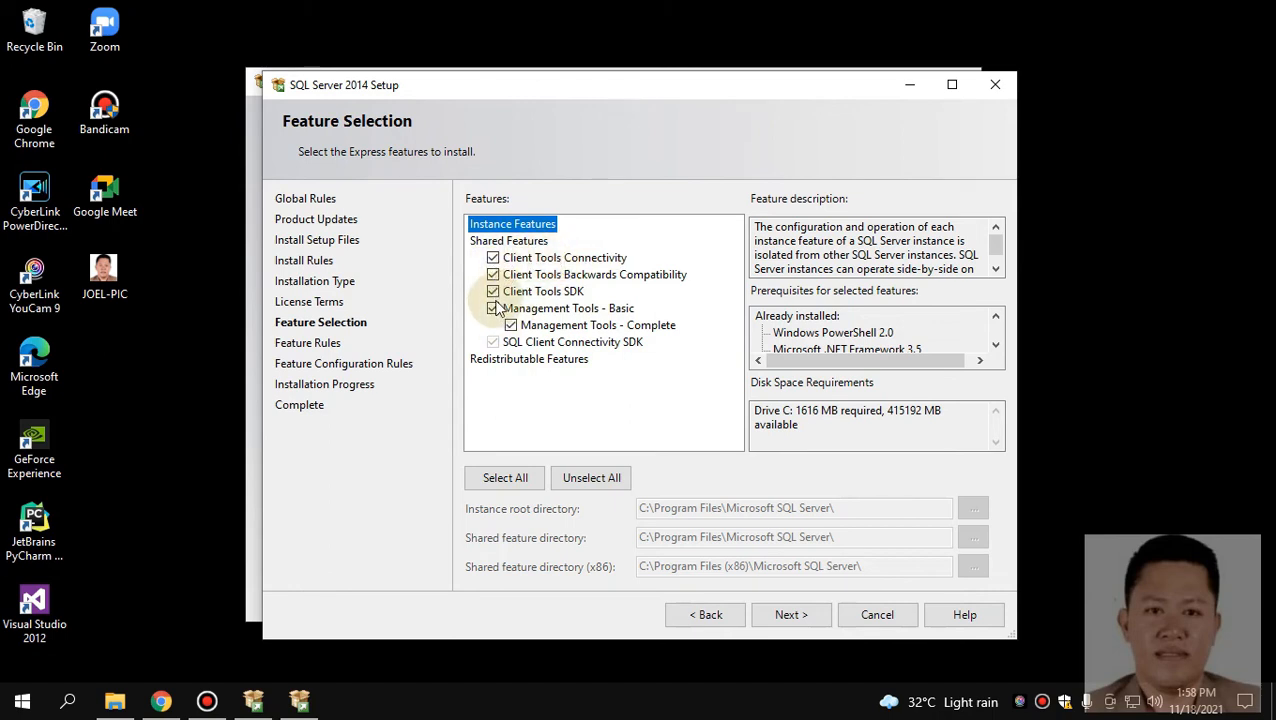
# Review the Management Tools feature and the listed prerequisites, and run the installation with all preselected shared features.
pyautogui.click(555, 310)
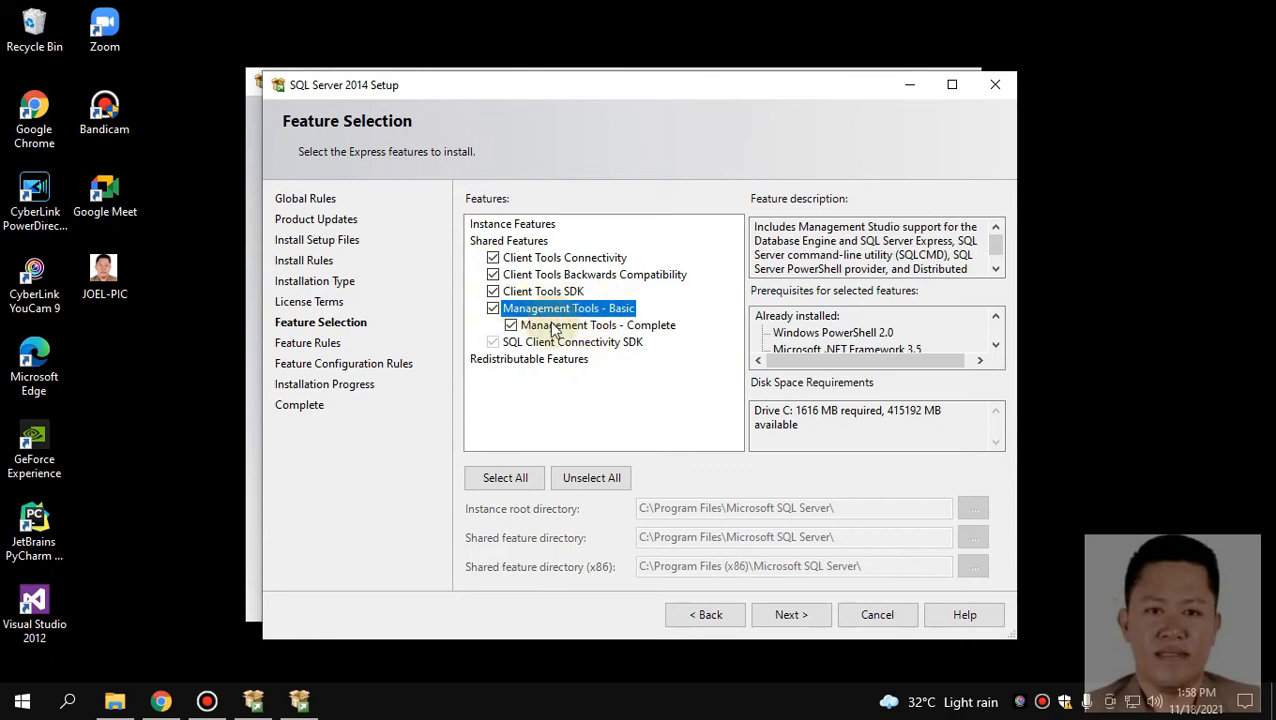
pyautogui.click(852, 332)
pyautogui.click(858, 349)
pyautogui.click(995, 345)
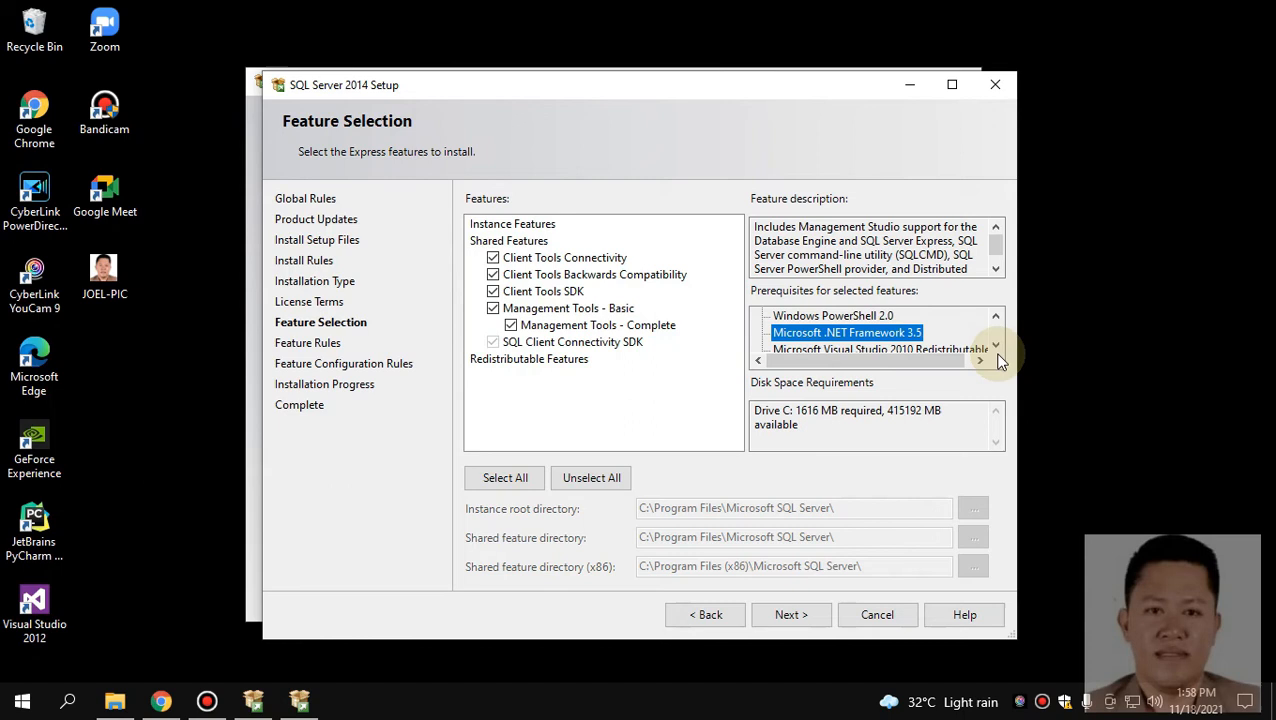
pyautogui.click(995, 345)
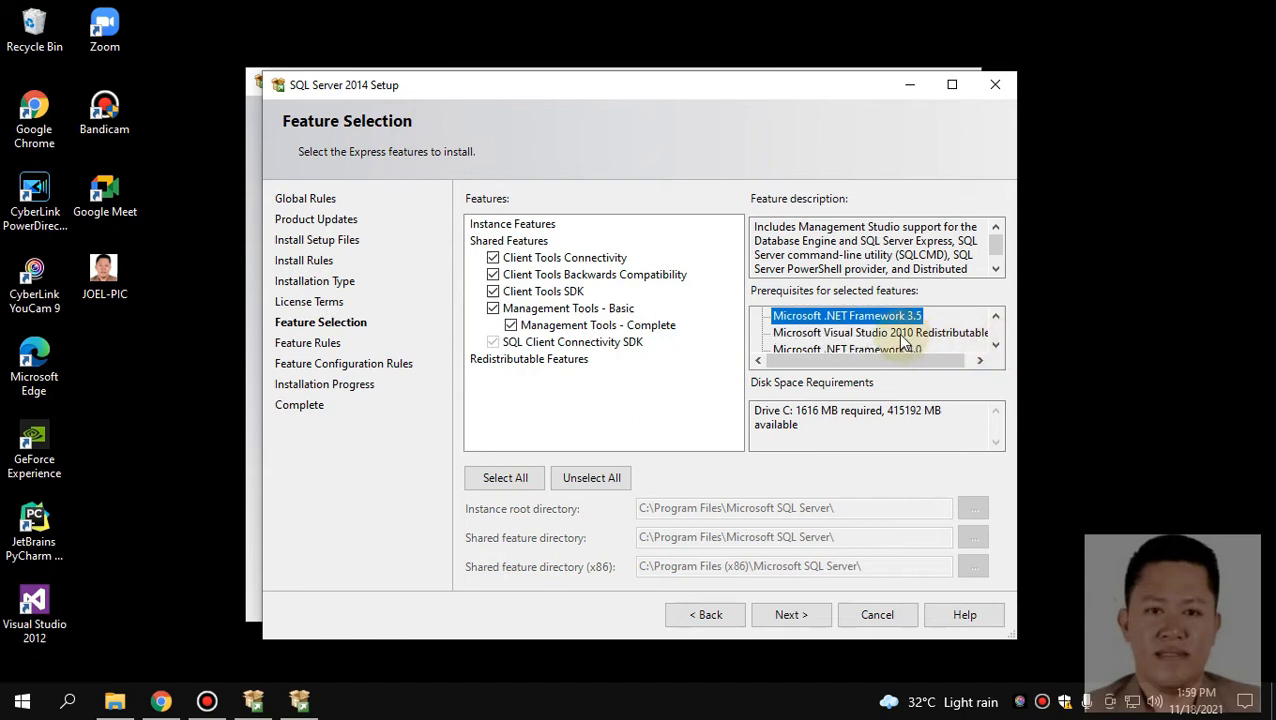
pyautogui.click(995, 345)
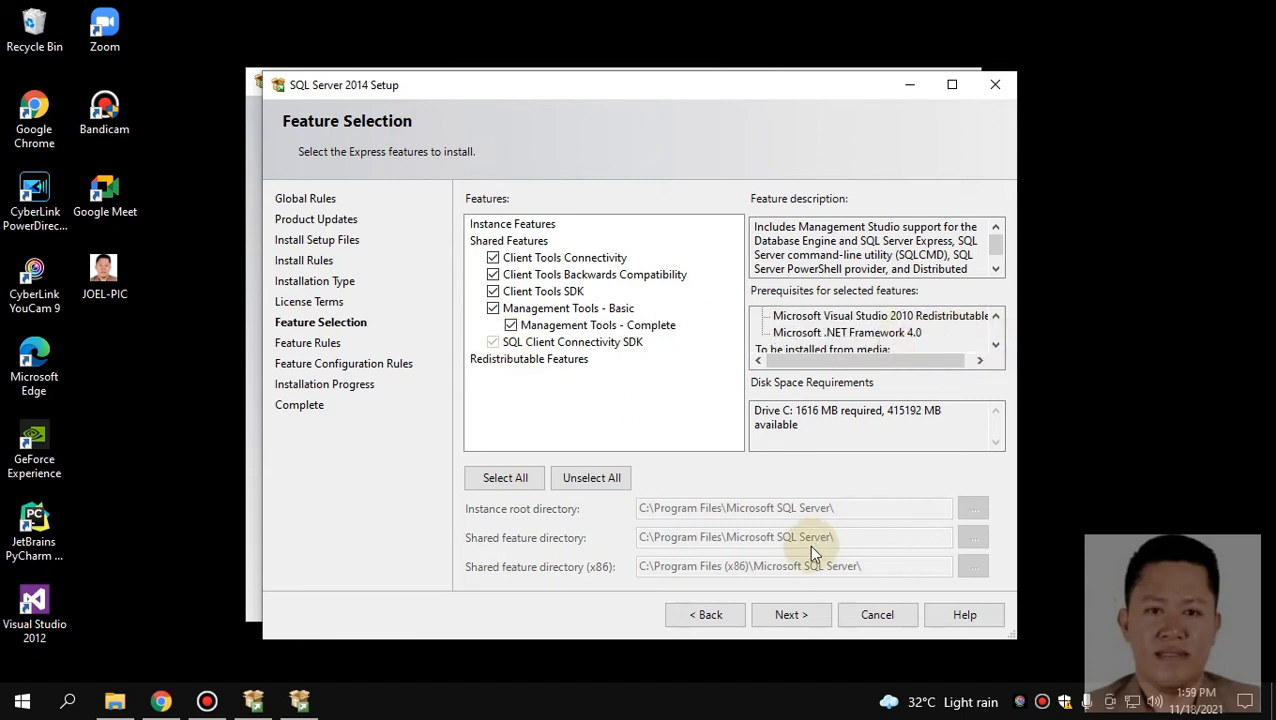
pyautogui.click(850, 316)
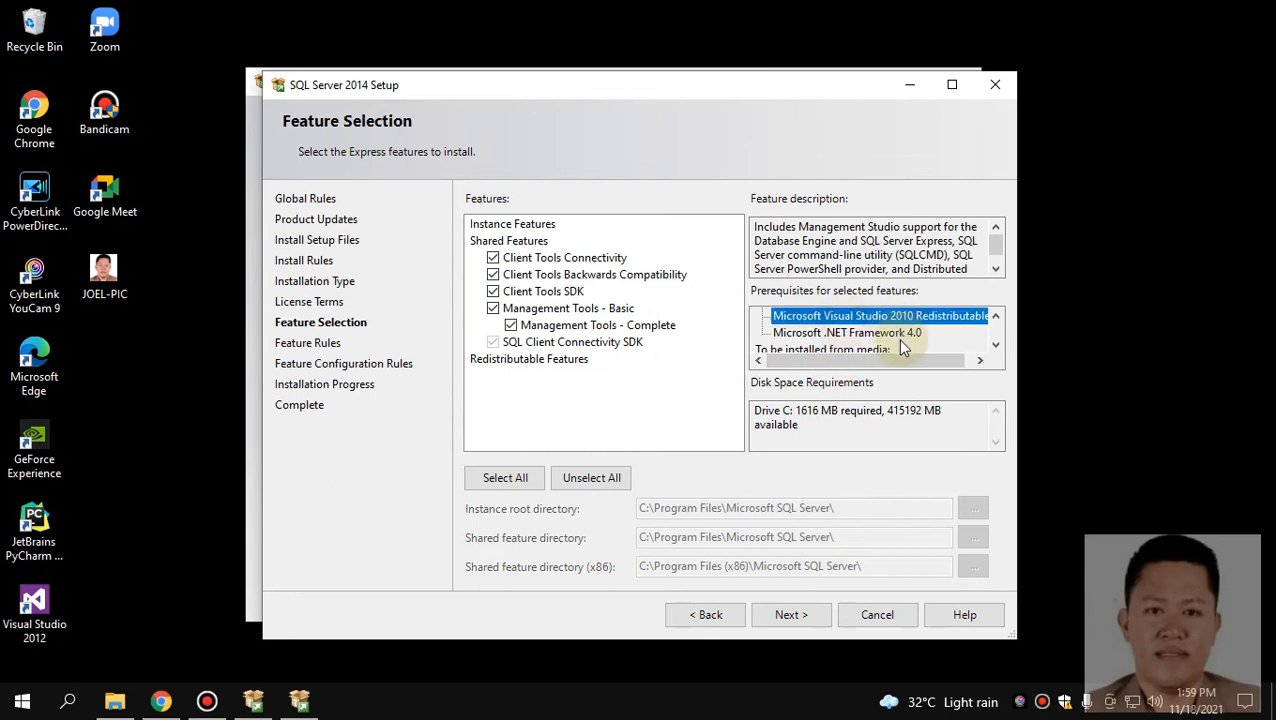
pyautogui.scroll(1, 897, 339)
pyautogui.click(995, 316)
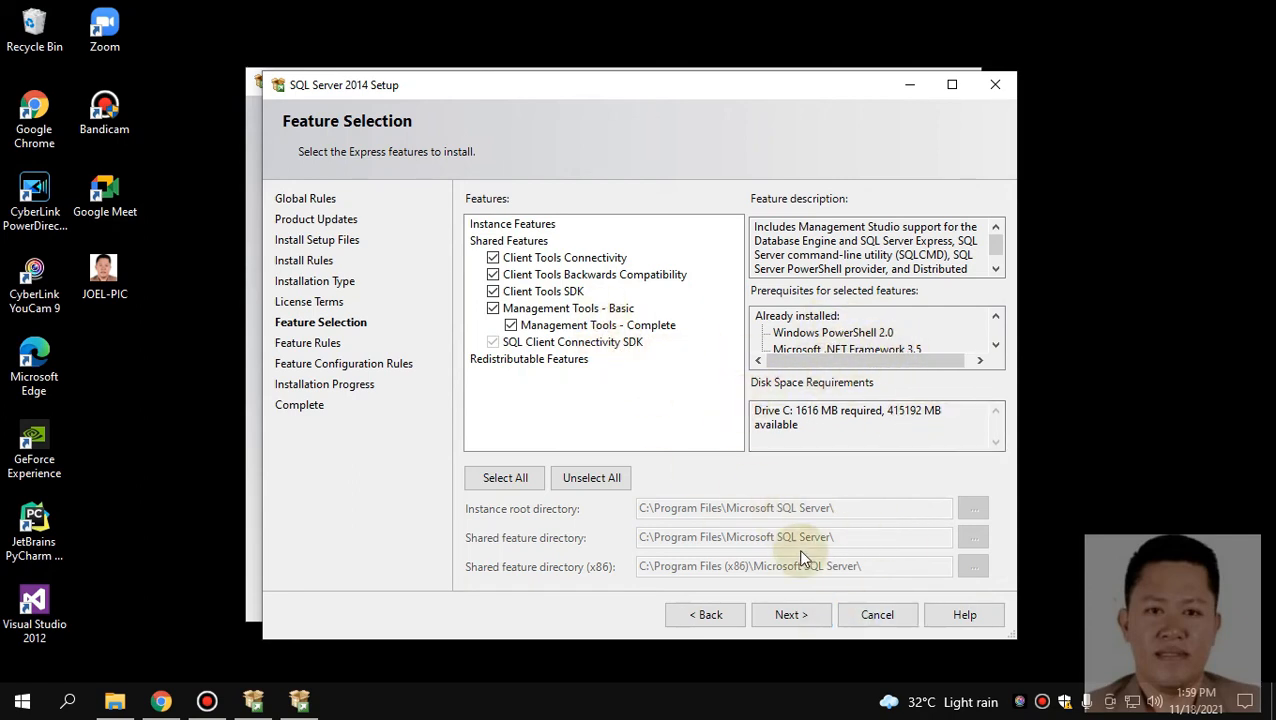
pyautogui.click(790, 614)
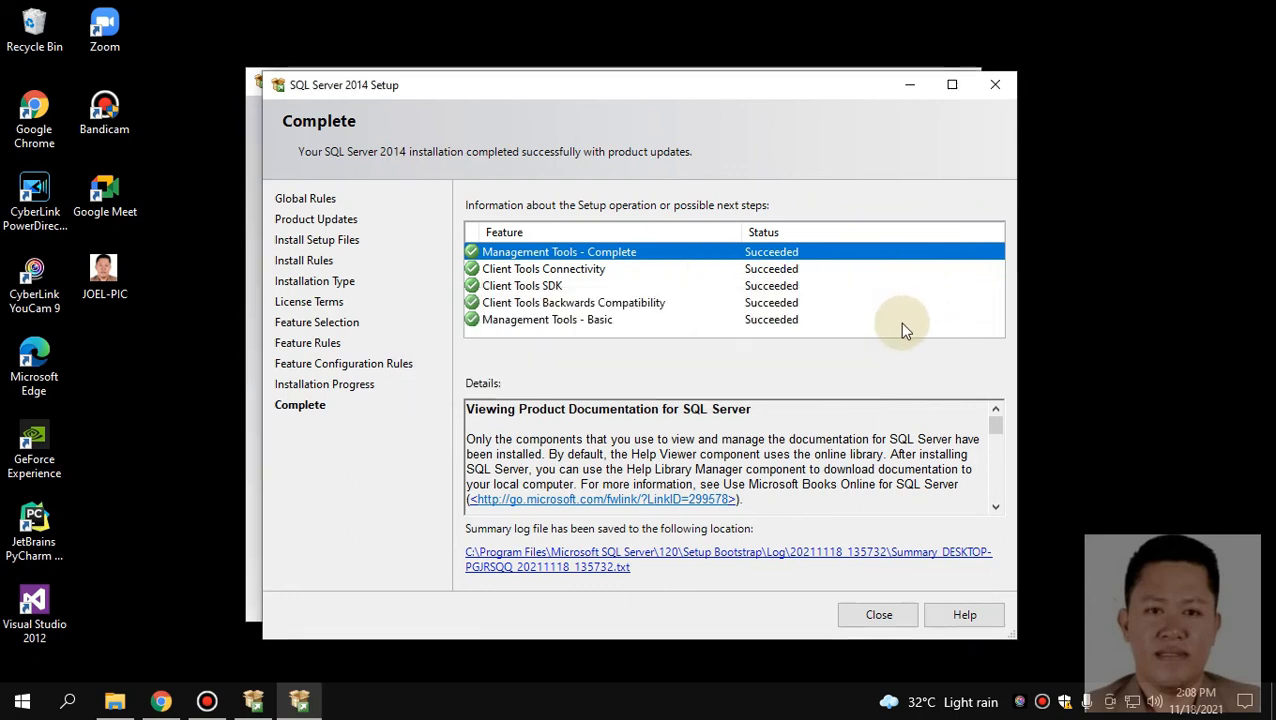
# Review the status of each installed feature, and close both SQL Server 2014 Setup and the Installation Center.
pyautogui.click(780, 270)
pyautogui.click(781, 287)
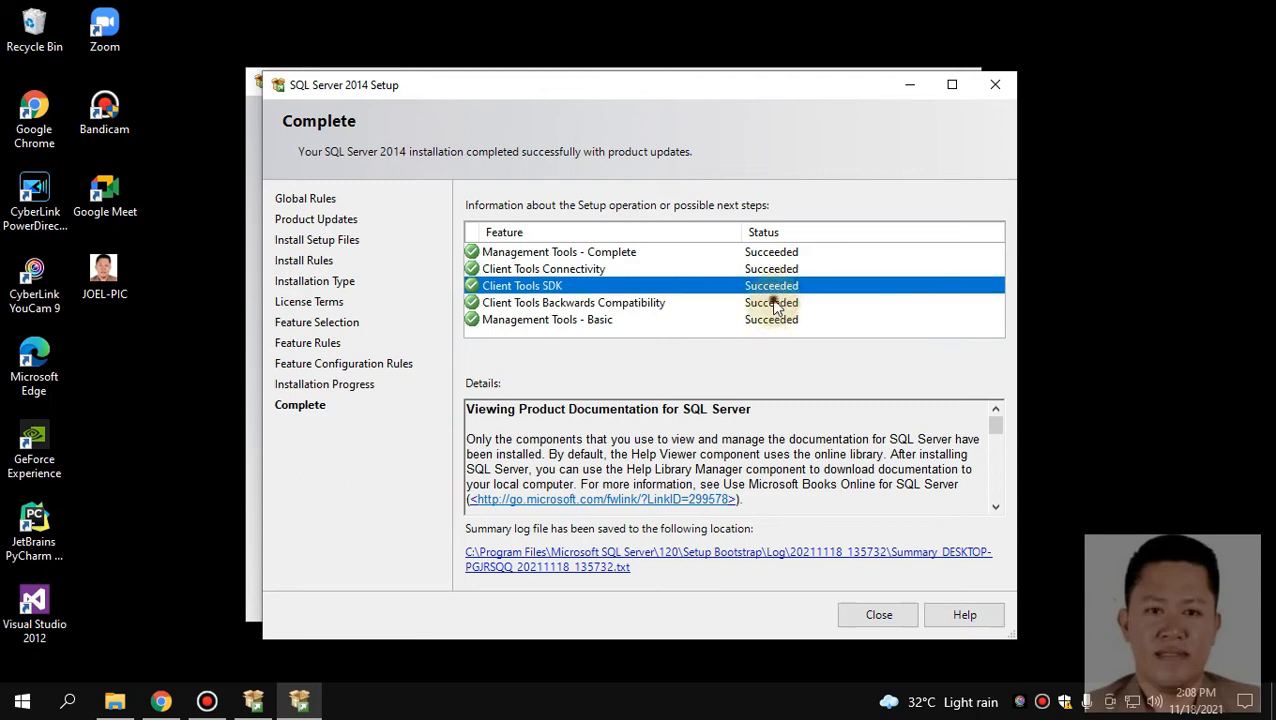
pyautogui.click(783, 303)
pyautogui.click(776, 320)
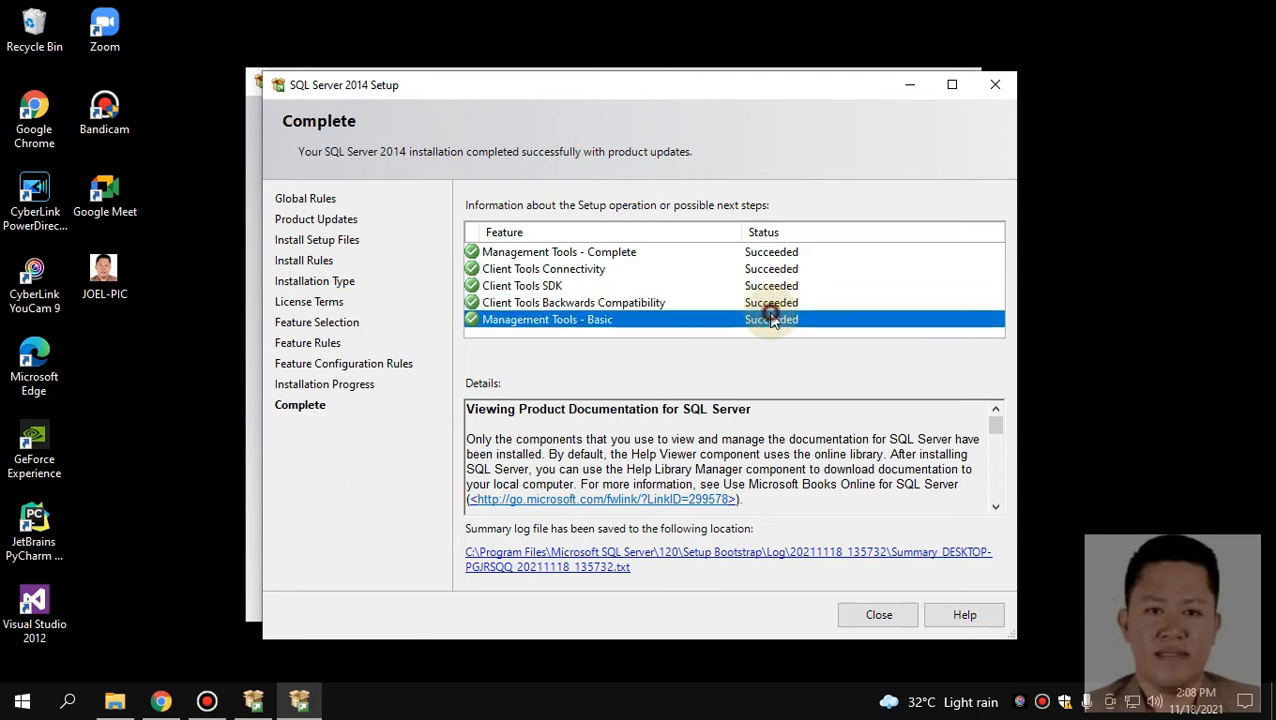
pyautogui.click(870, 622)
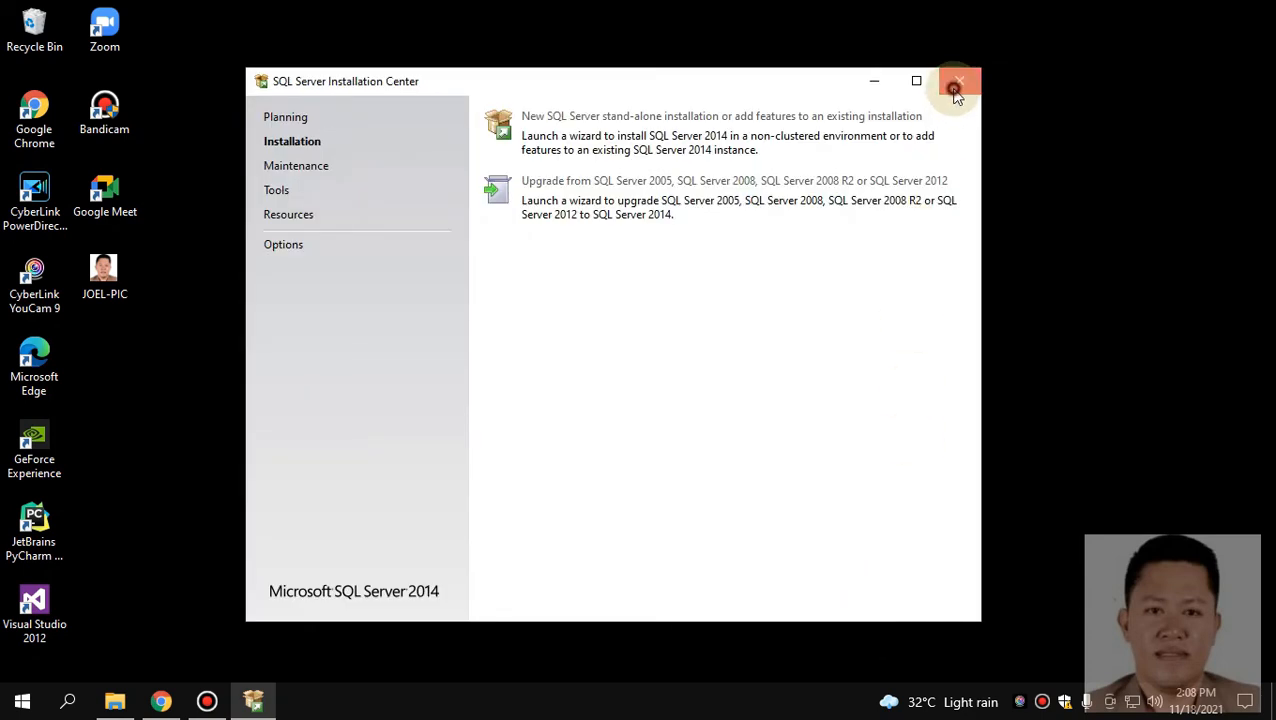
pyautogui.click(955, 88)
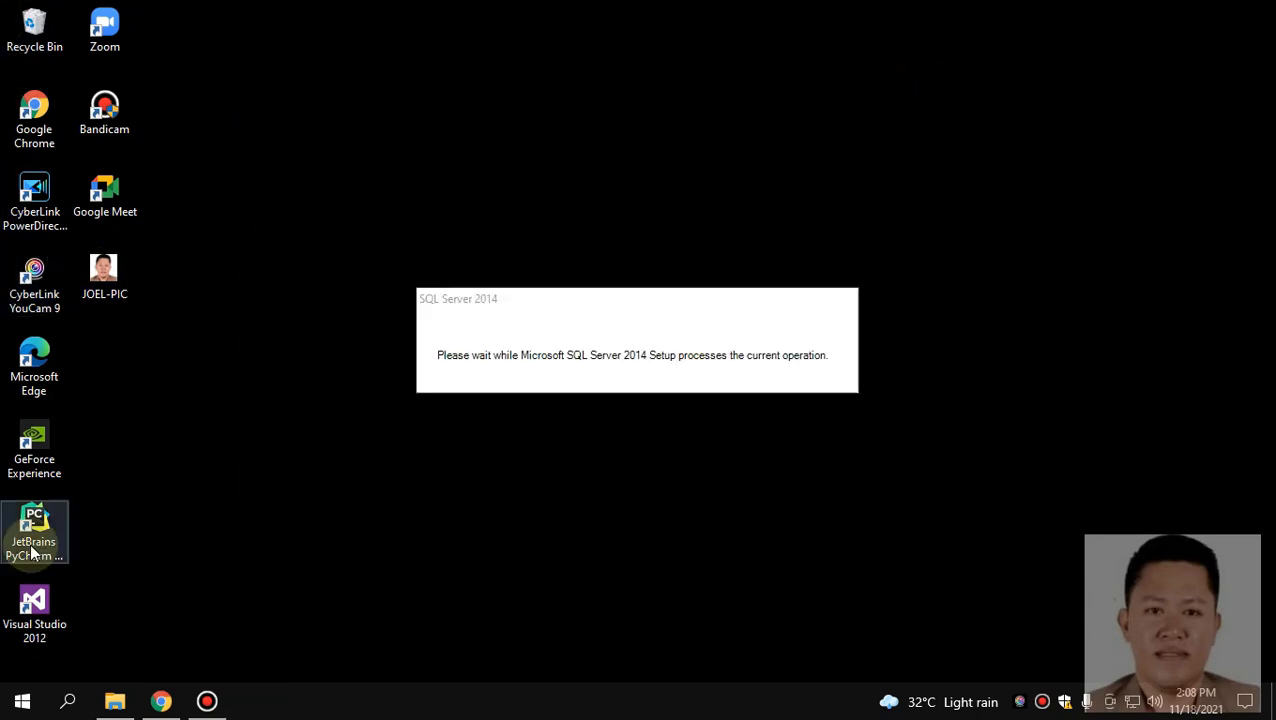
# Find SQL Server 2014 Management Studio through Windows search, open its file location, and create a desktop shortcut for it.
pyautogui.click(66, 701)
pyautogui.write('mana')
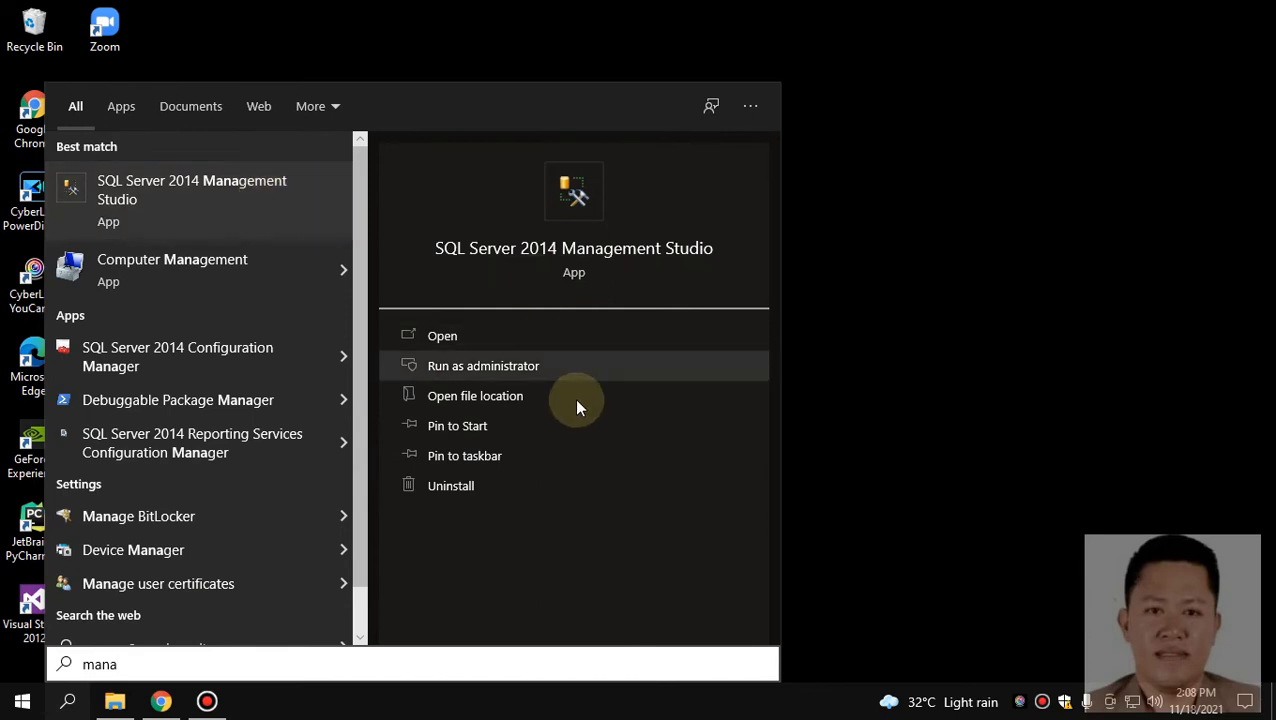
pyautogui.click(478, 397)
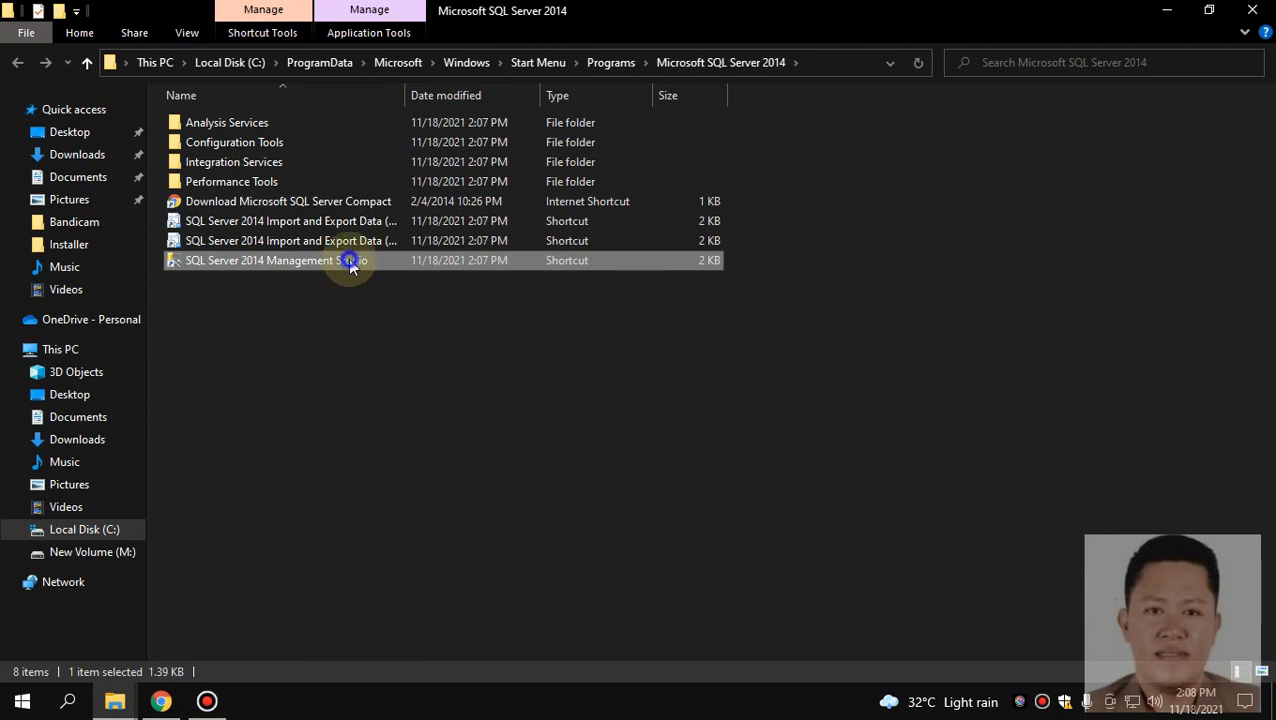
pyautogui.doubleClick(348, 262)
pyautogui.rightClick(348, 260)
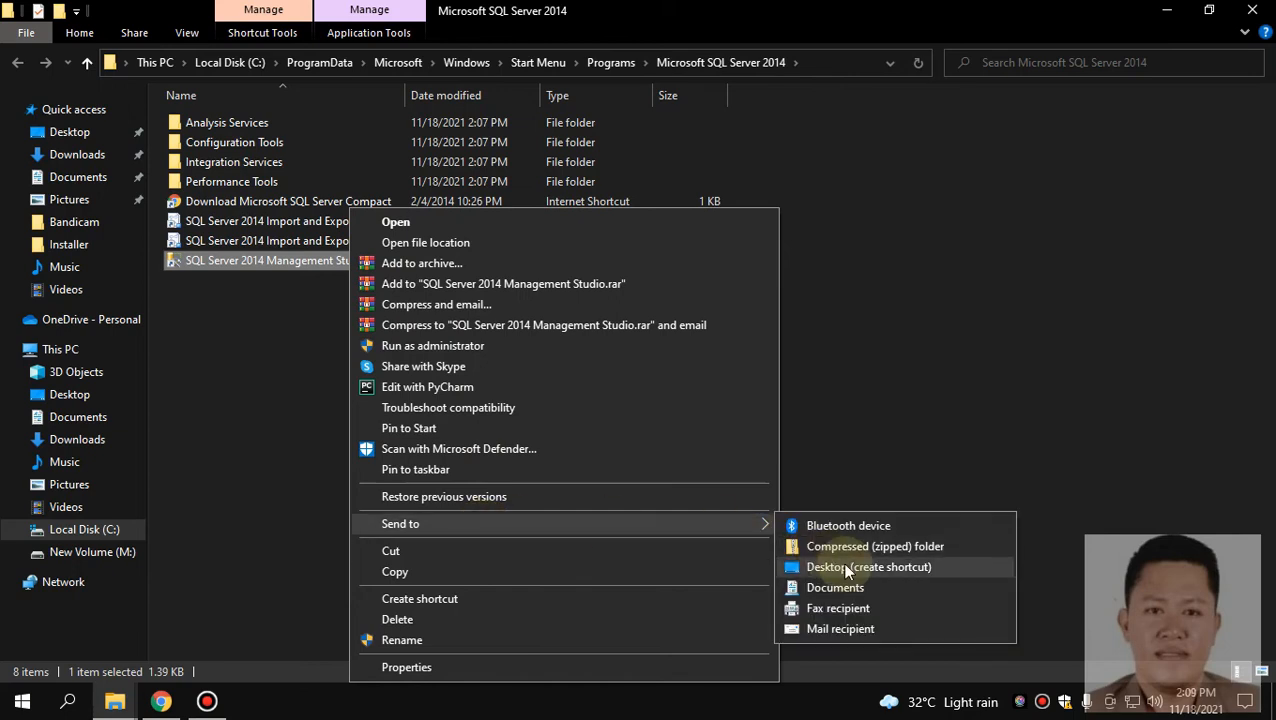
pyautogui.click(846, 567)
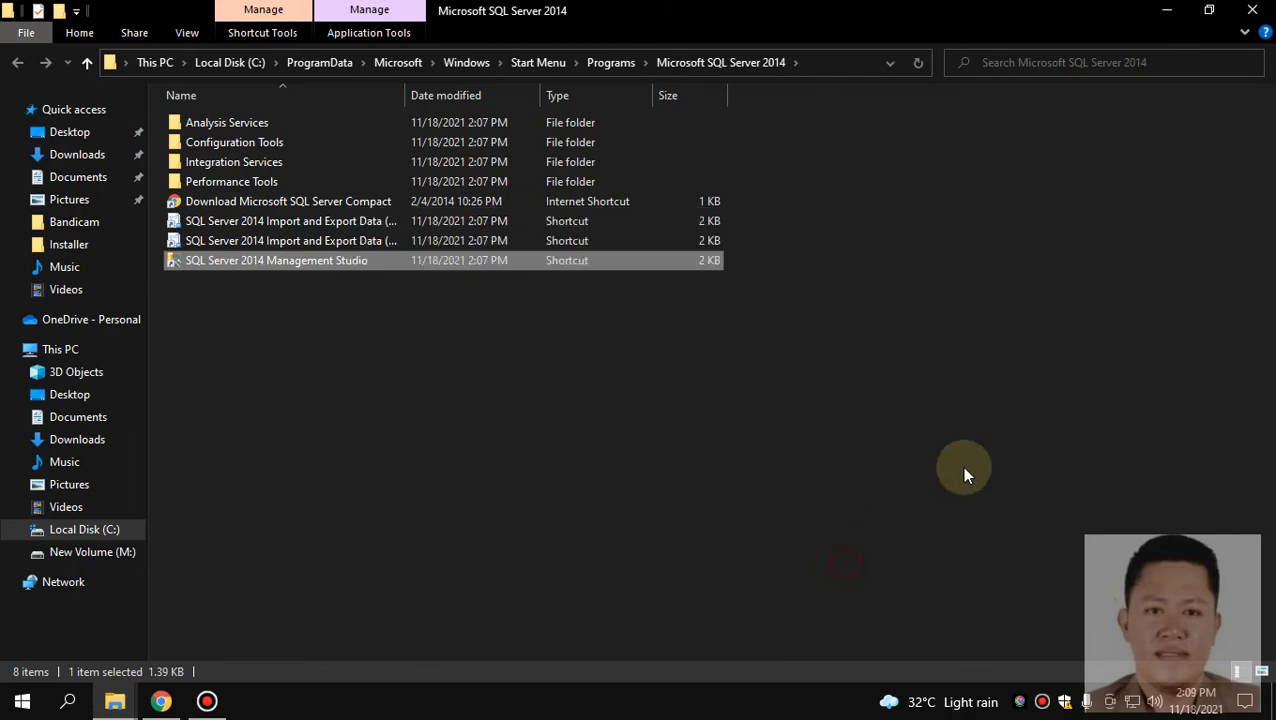
pyautogui.click(1252, 10)
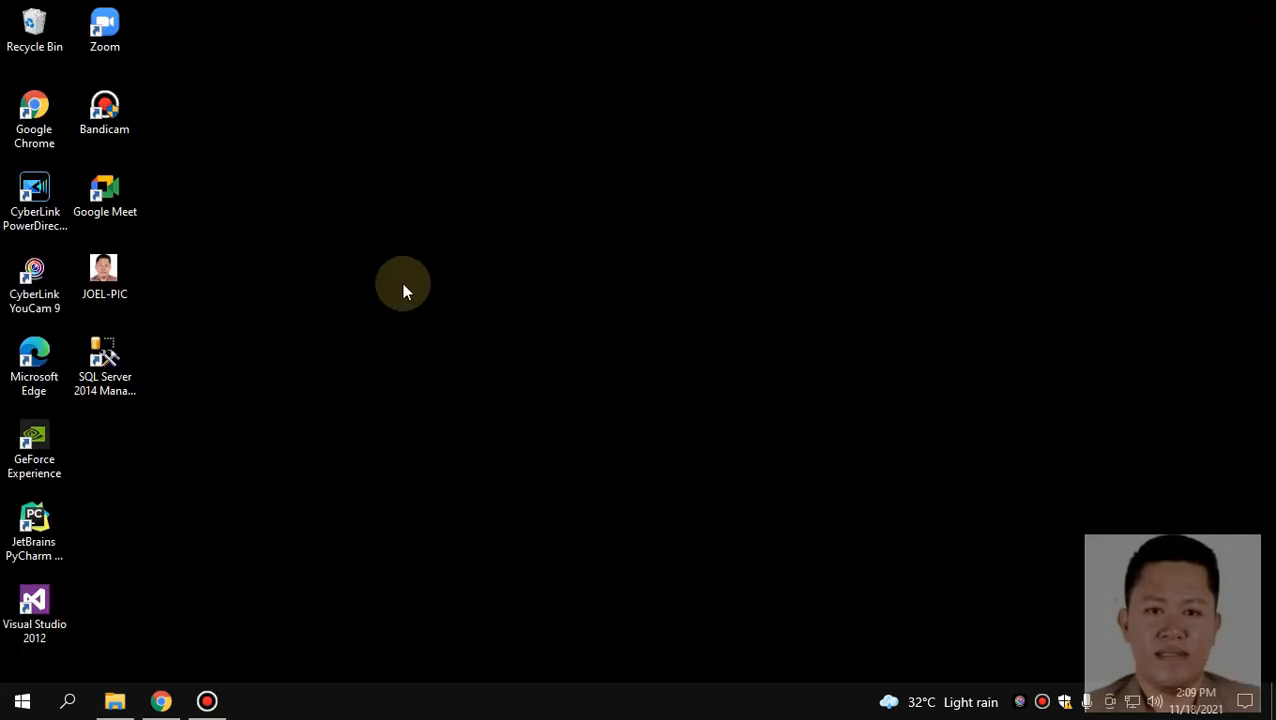
# Launch SQL Server 2014 Management Studio from the desktop, and check the computer and instance parts of the server name.
pyautogui.doubleClick(117, 376)
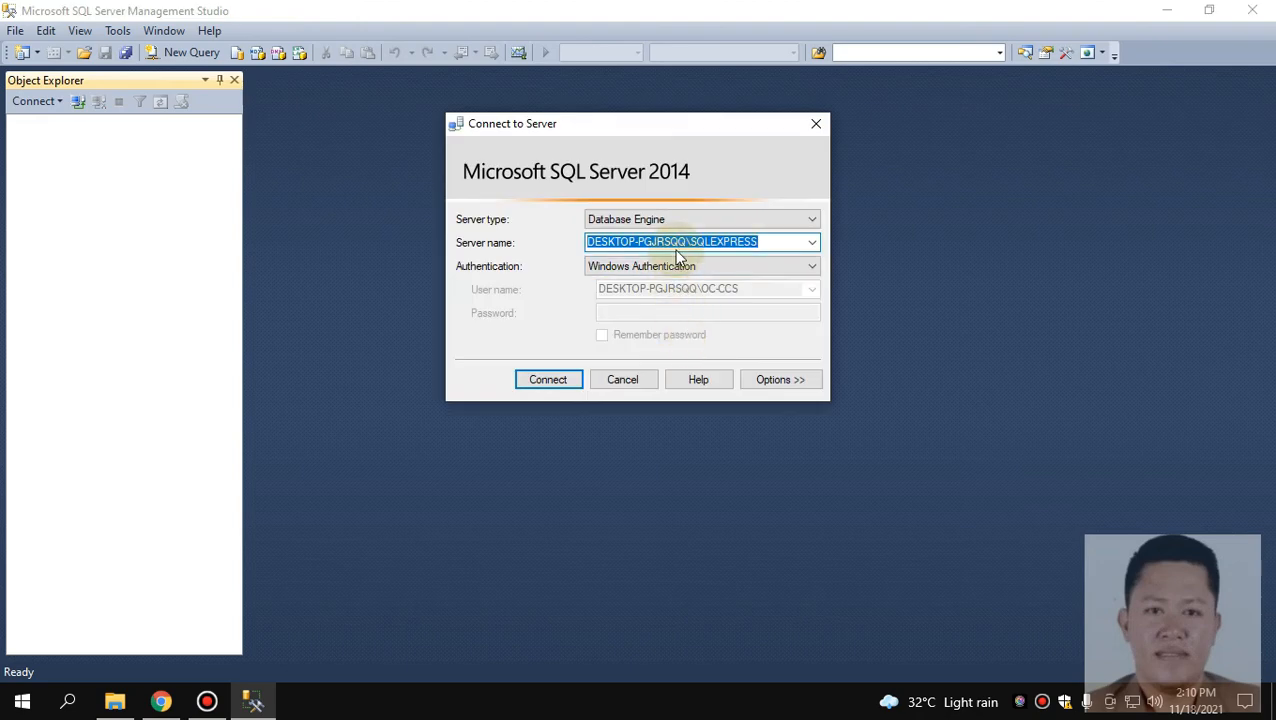
pyautogui.click(678, 240)
pyautogui.moveTo(688, 241); pyautogui.dragTo(570, 240)
pyautogui.moveTo(746, 241); pyautogui.dragTo(688, 242)
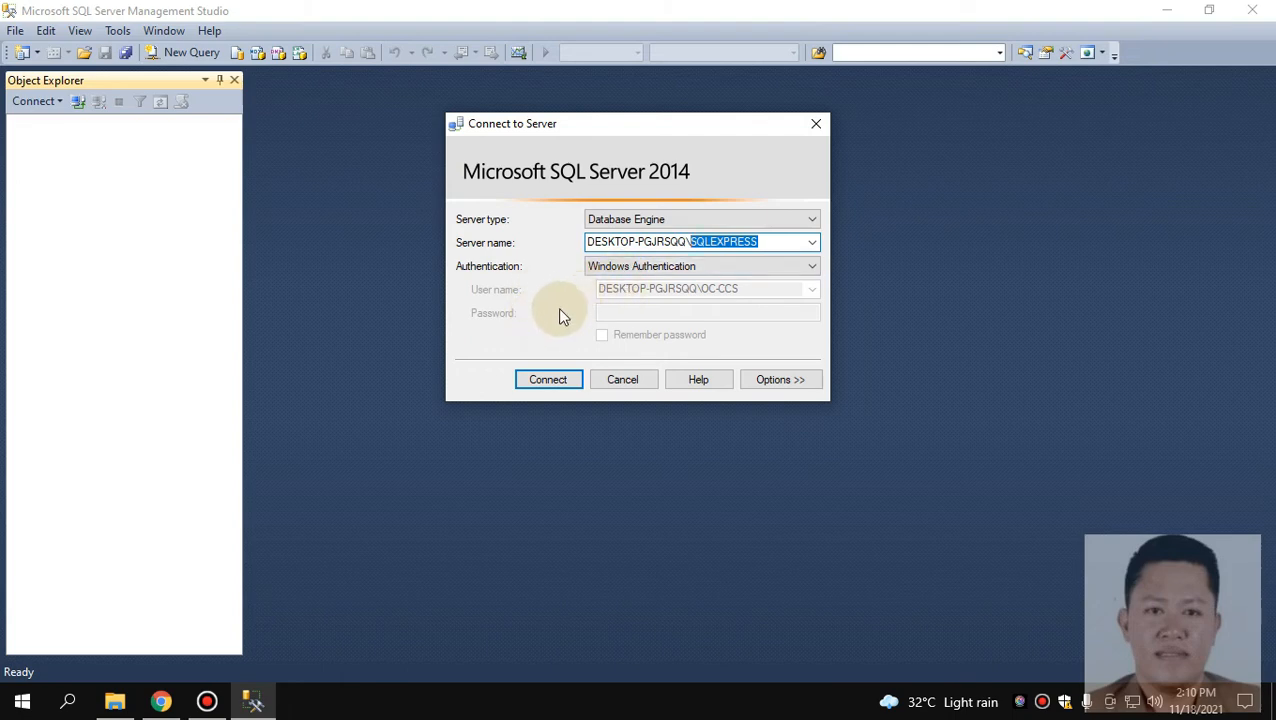
# Review the authentication options, choose Windows Authentication, and connect to the SQLEXPRESS database engine.
pyautogui.click(614, 268)
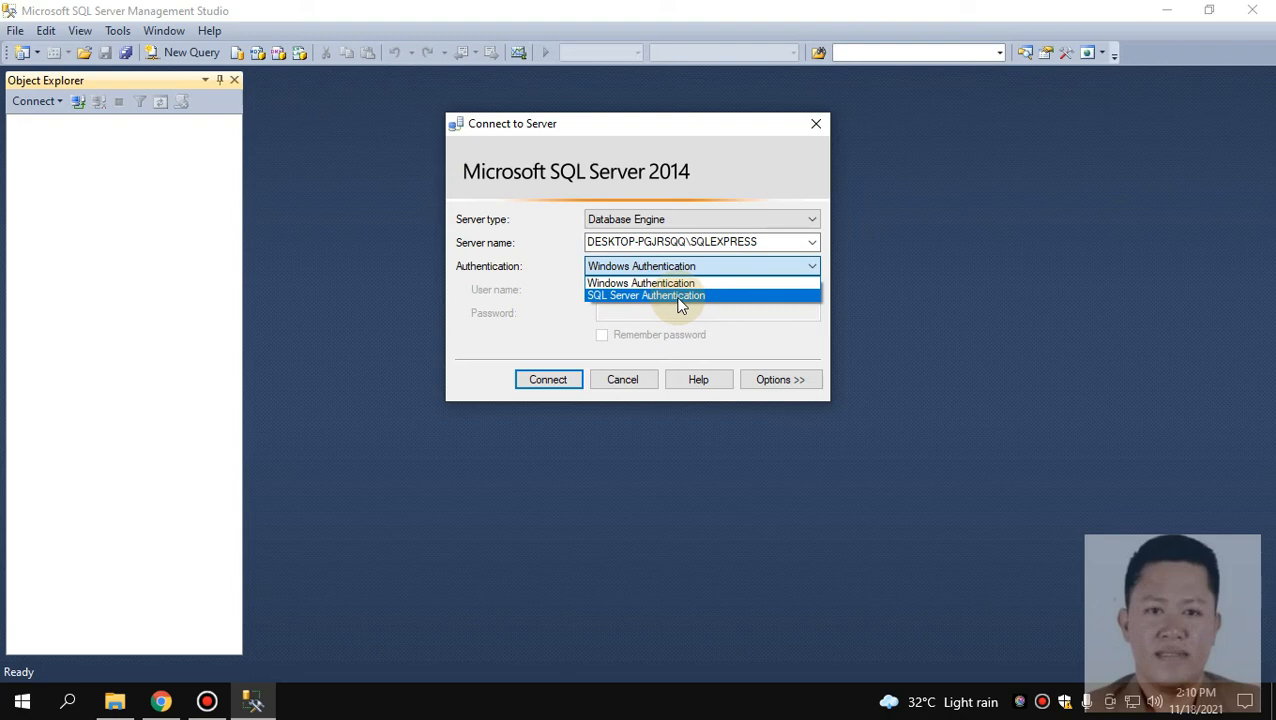
pyautogui.click(561, 290)
pyautogui.click(640, 266)
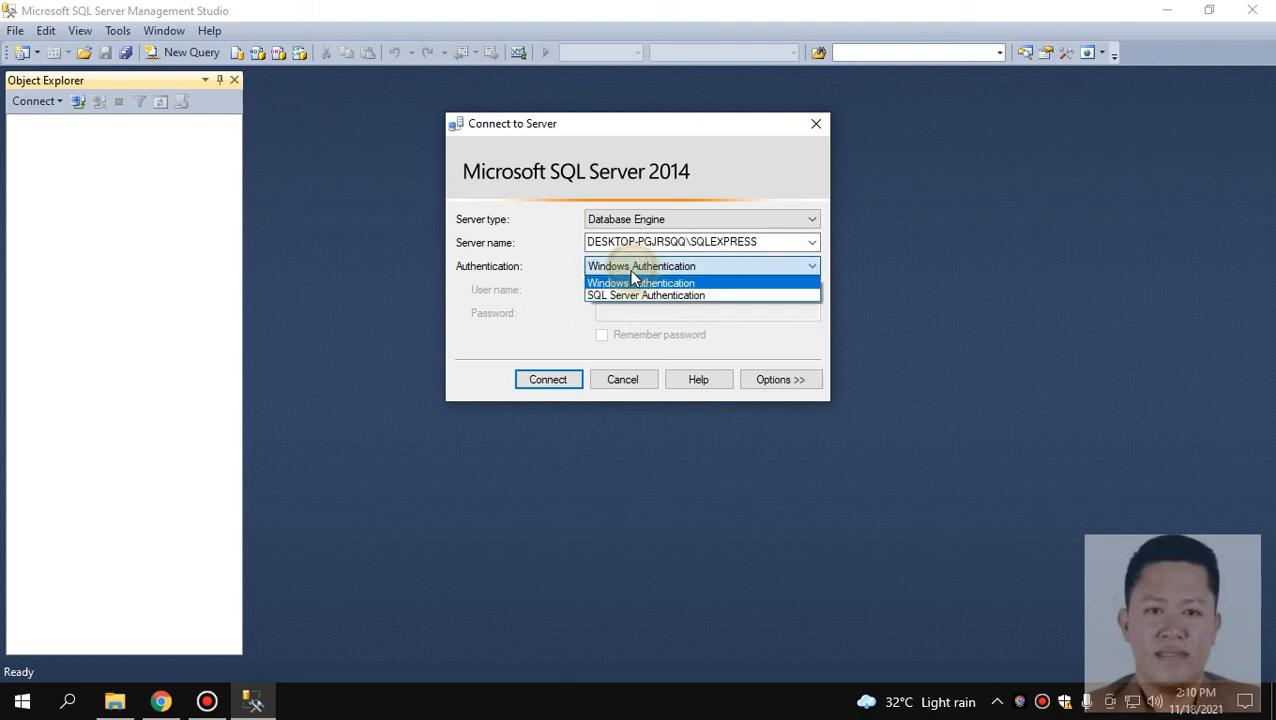
pyautogui.click(632, 283)
pyautogui.click(578, 382)
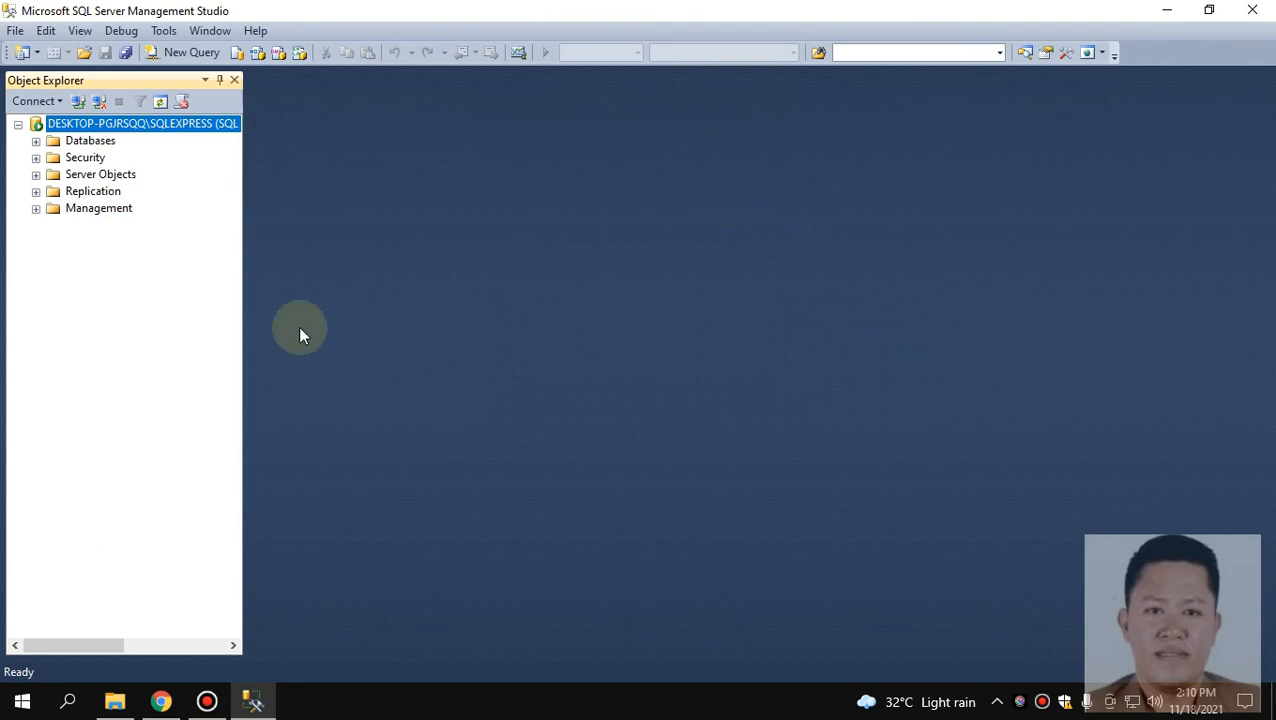
# Undock Object Explorer as a floating window, and expand the server's Databases and Security folders.
pyautogui.doubleClick(171, 80)
pyautogui.moveTo(565, 365); pyautogui.dragTo(167, 76)
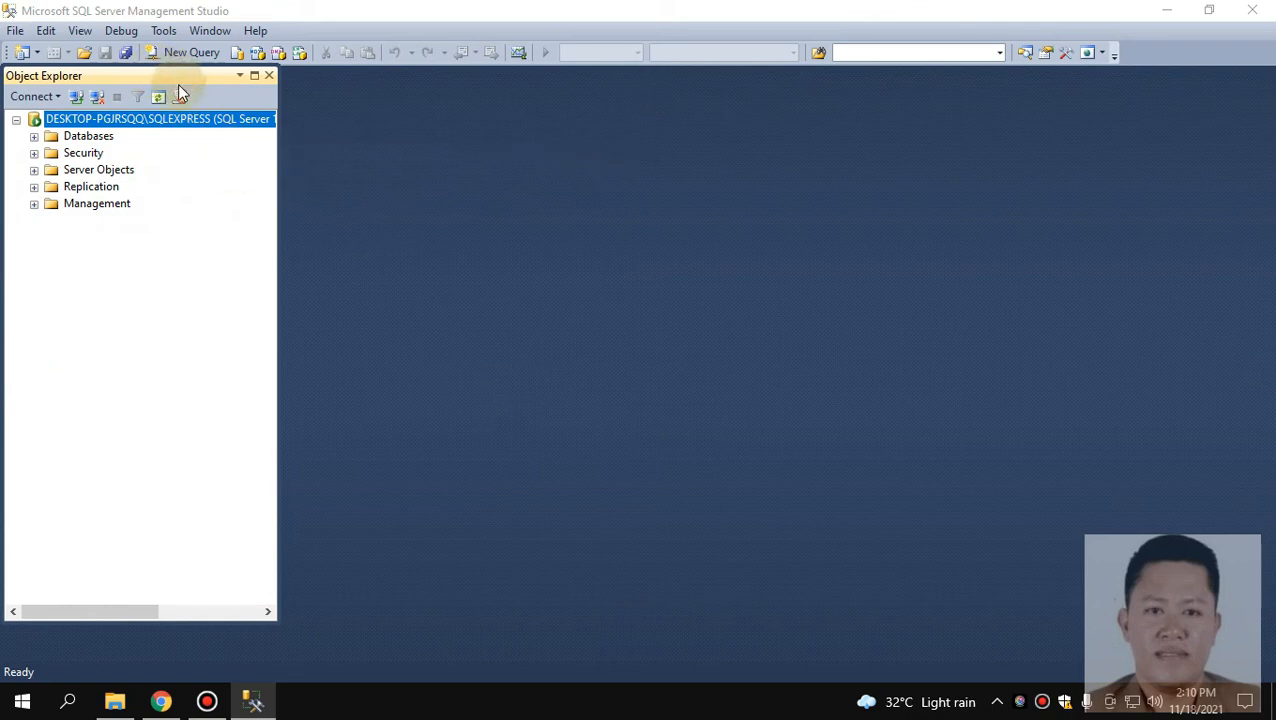
pyautogui.click(34, 136)
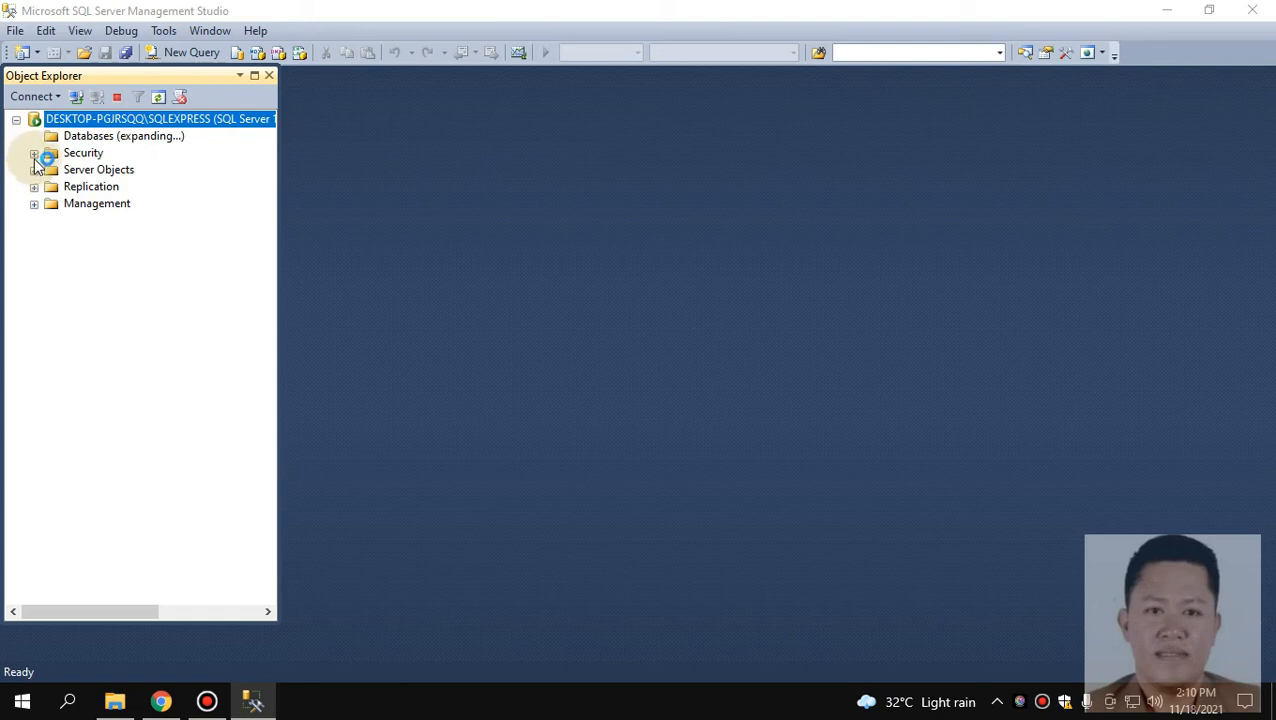
pyautogui.click(34, 170)
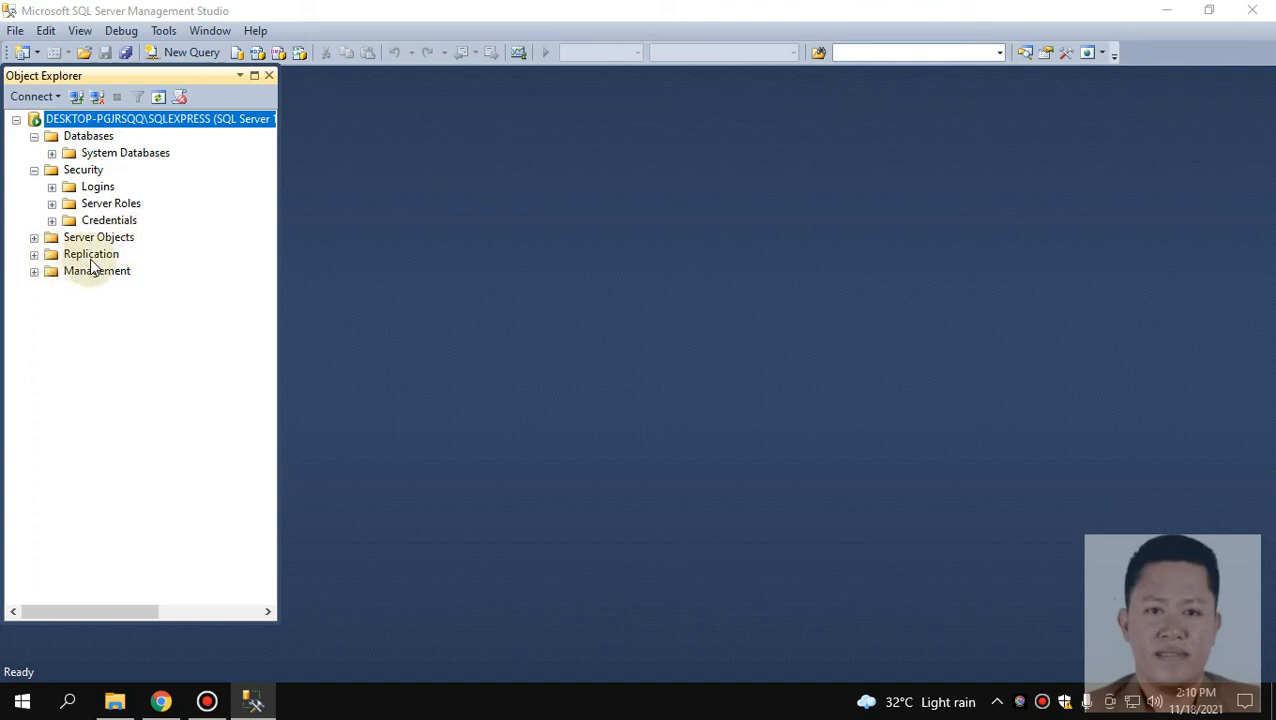
pyautogui.click(35, 273)
pyautogui.click(35, 273)
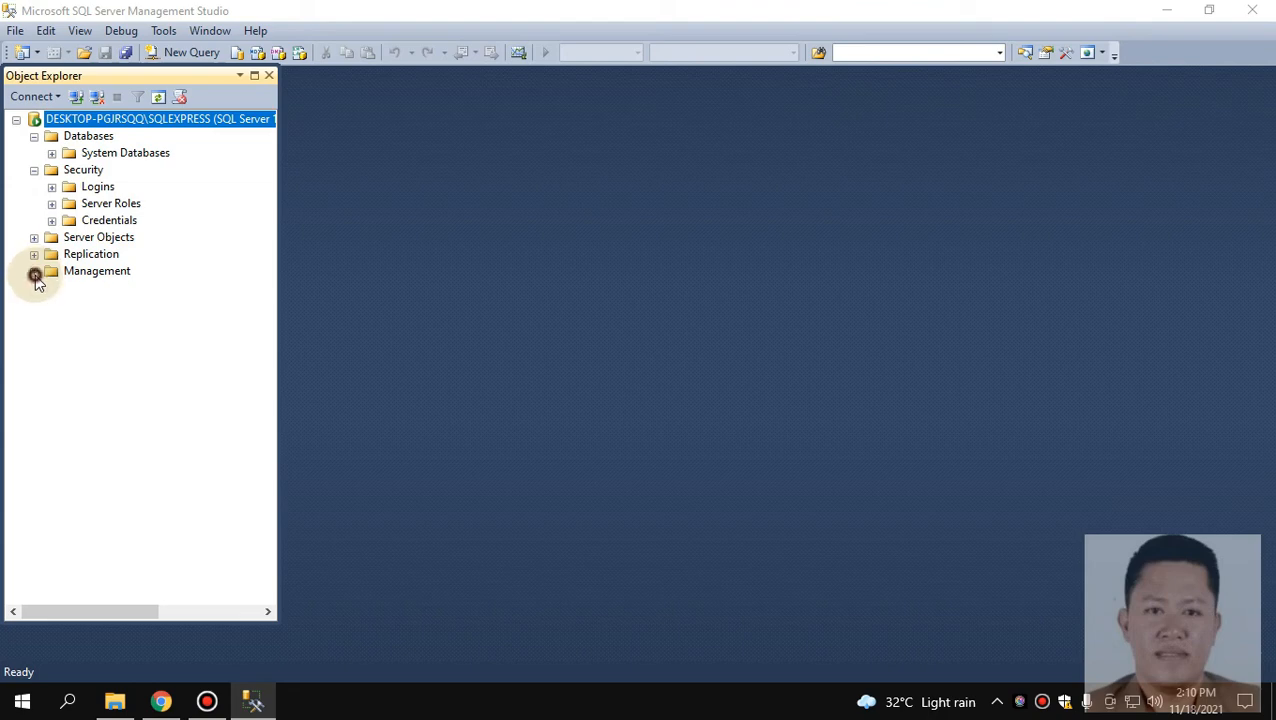
# Collapse the server's Security folder and create a new database named cc106 with the default owner.
pyautogui.click(34, 171)
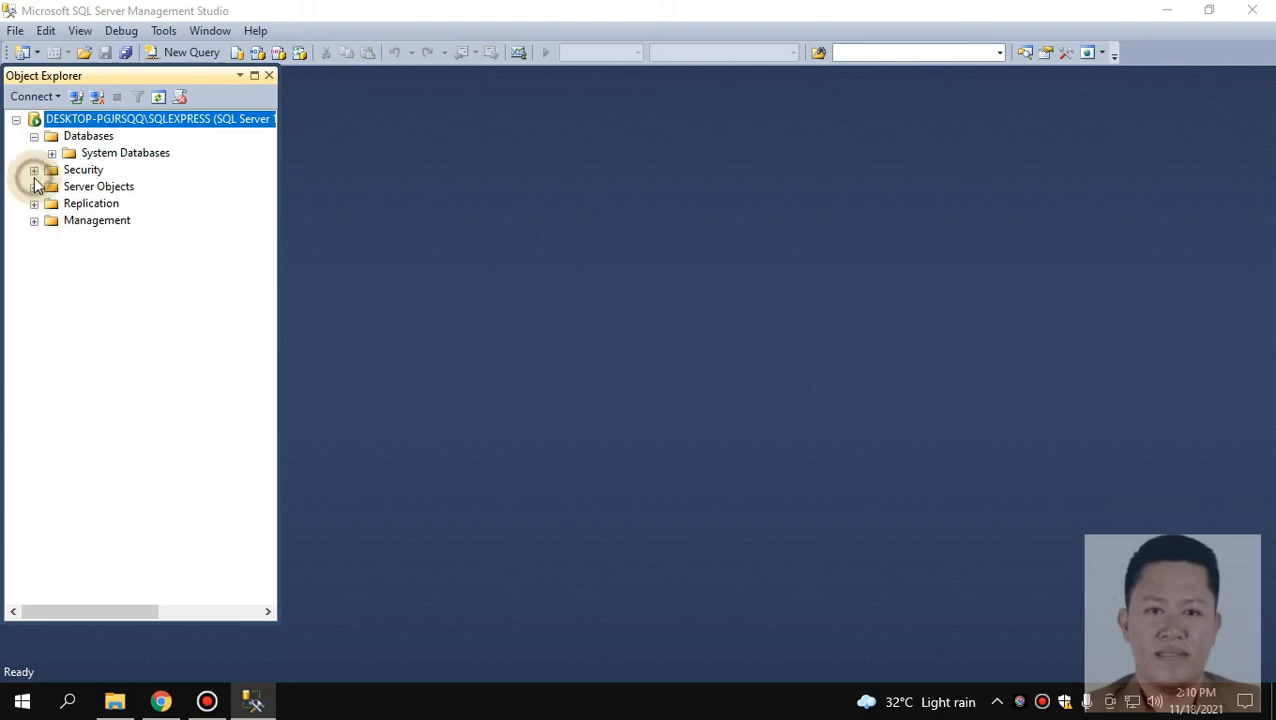
pyautogui.click(458, 486)
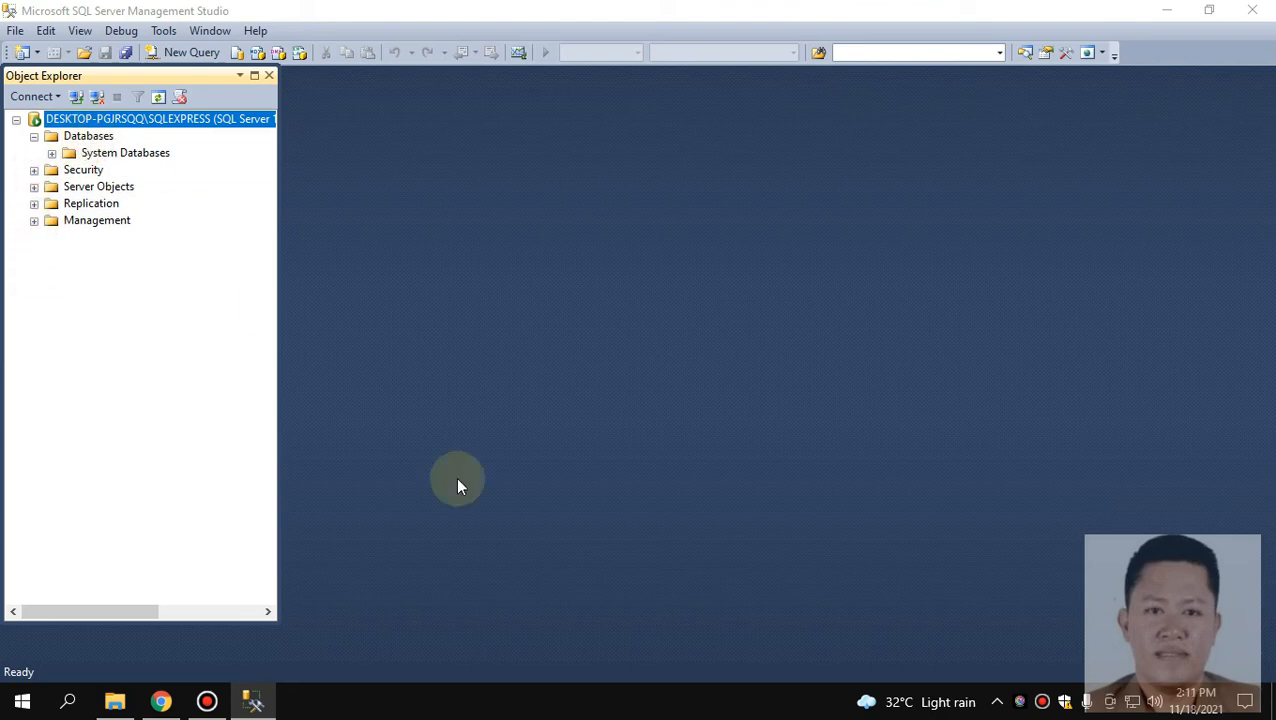
pyautogui.click(80, 140)
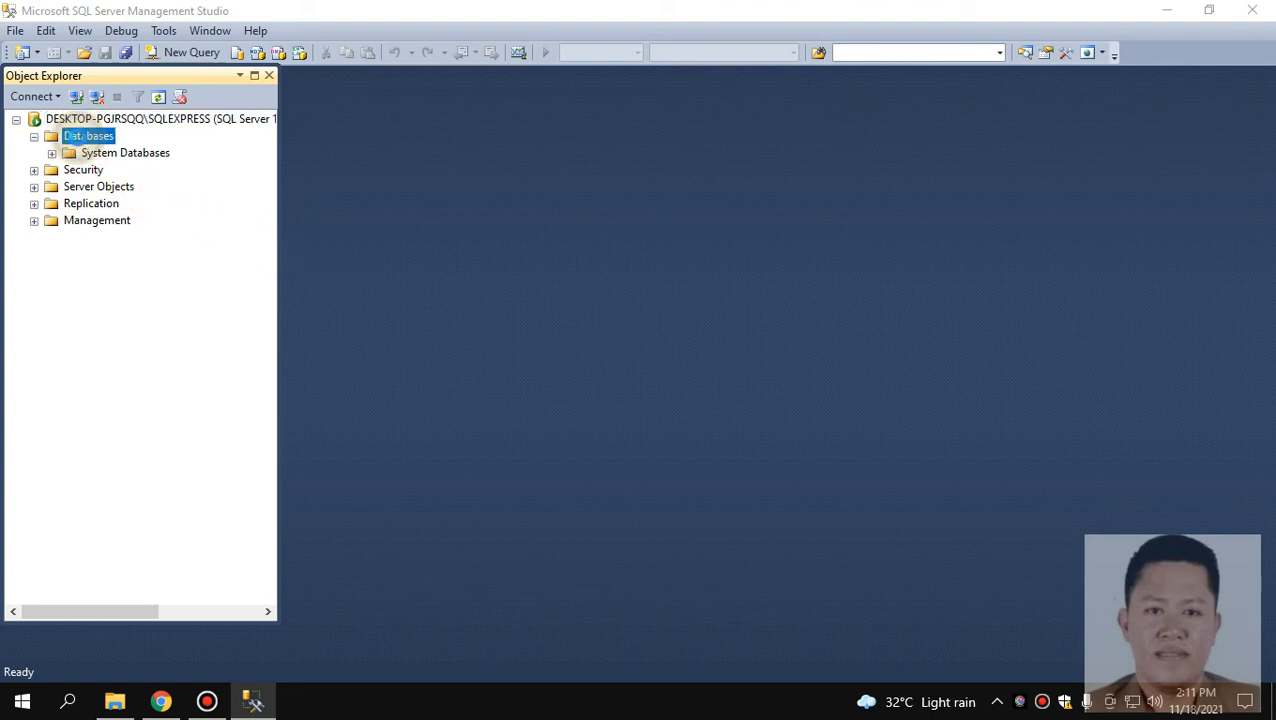
pyautogui.rightClick(78, 137)
pyautogui.click(115, 148)
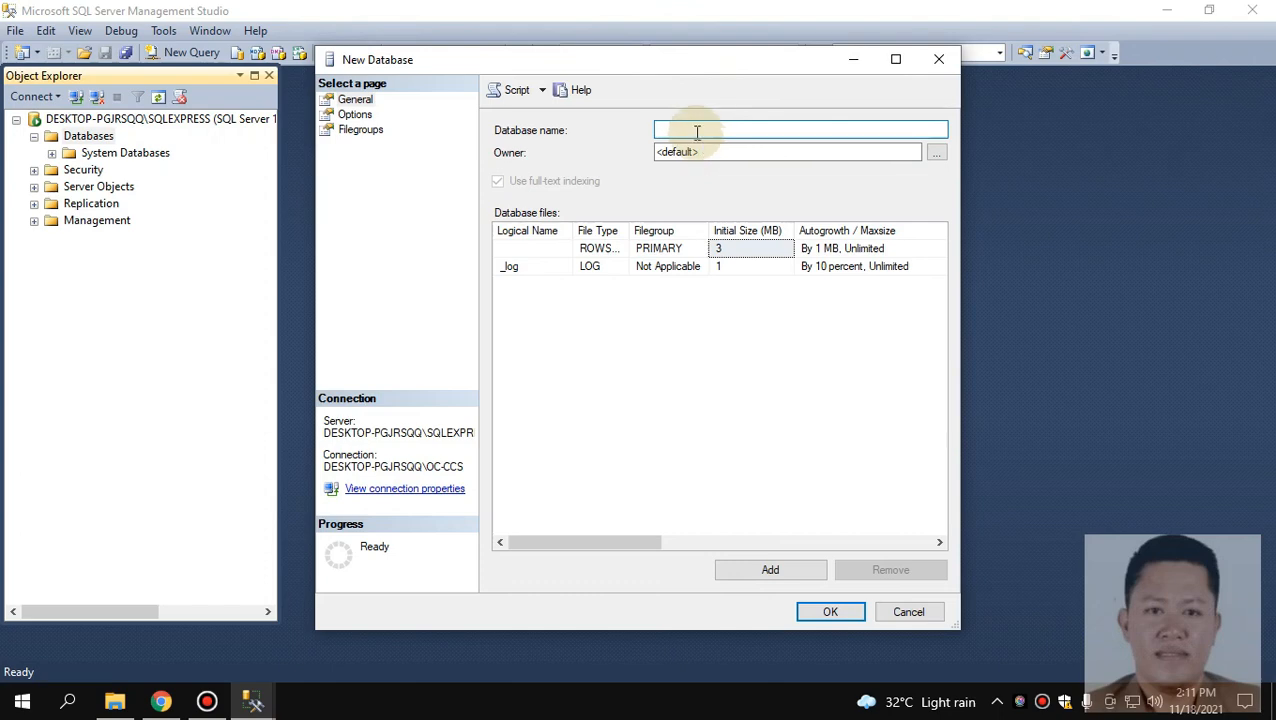
pyautogui.write('cc106')
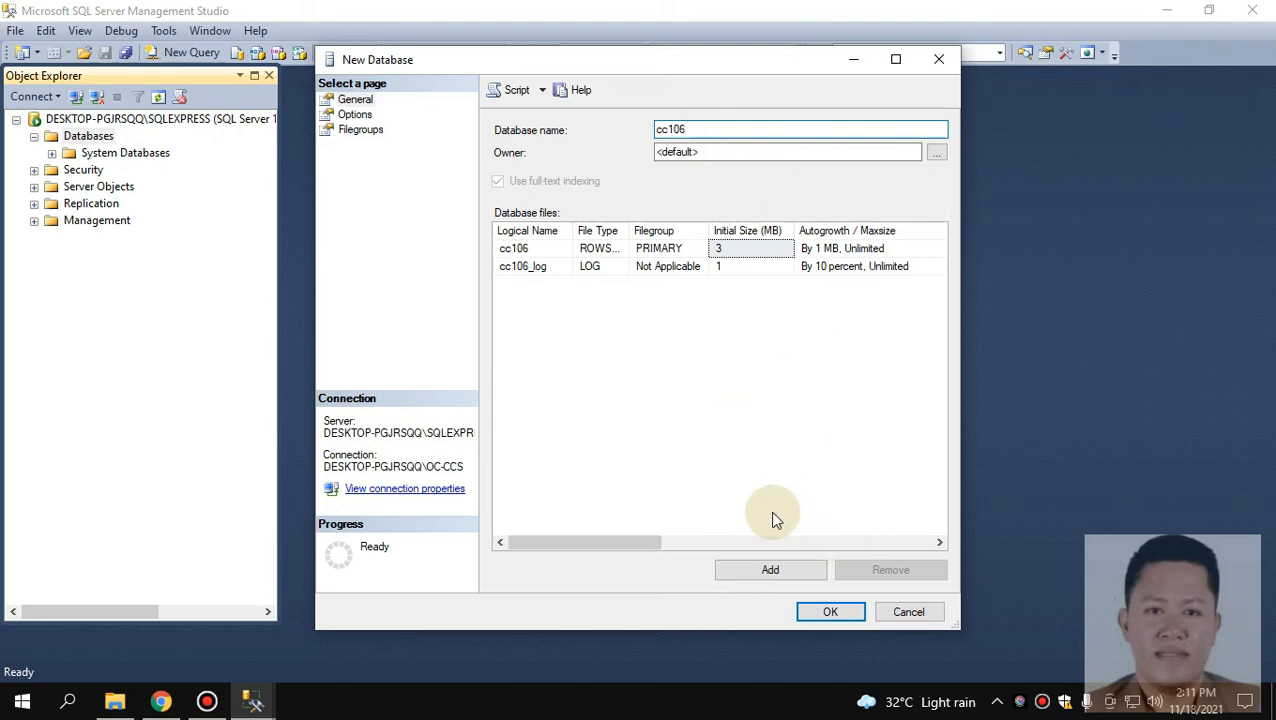
pyautogui.click(839, 610)
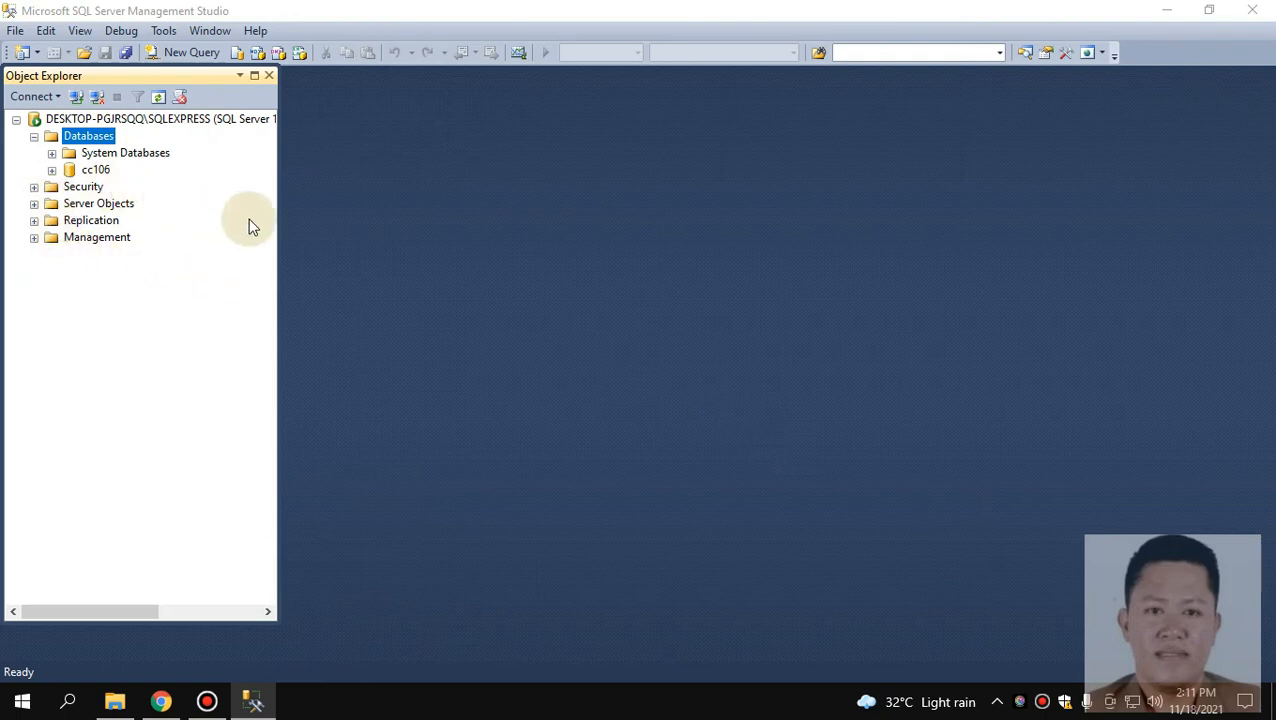
# Expand the cc106 database and its Tables folder, and start designing a new table there.
pyautogui.click(95, 170)
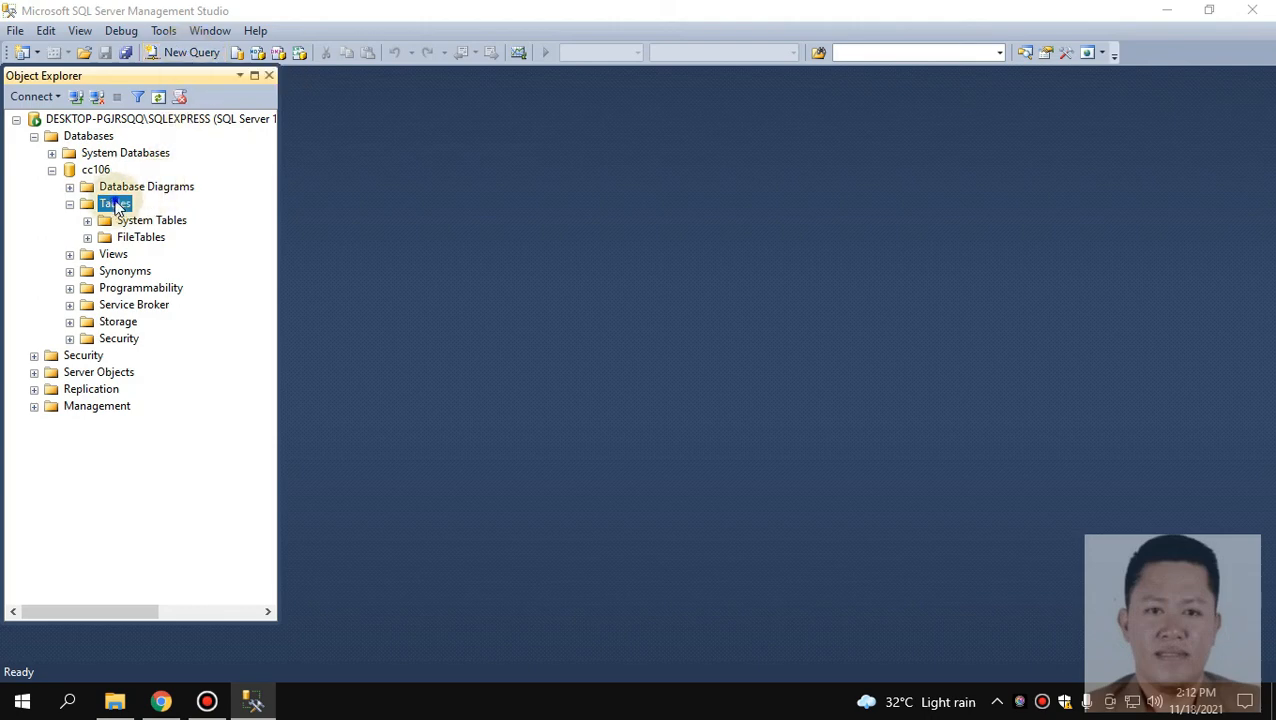
pyautogui.rightClick(117, 206)
pyautogui.click(165, 216)
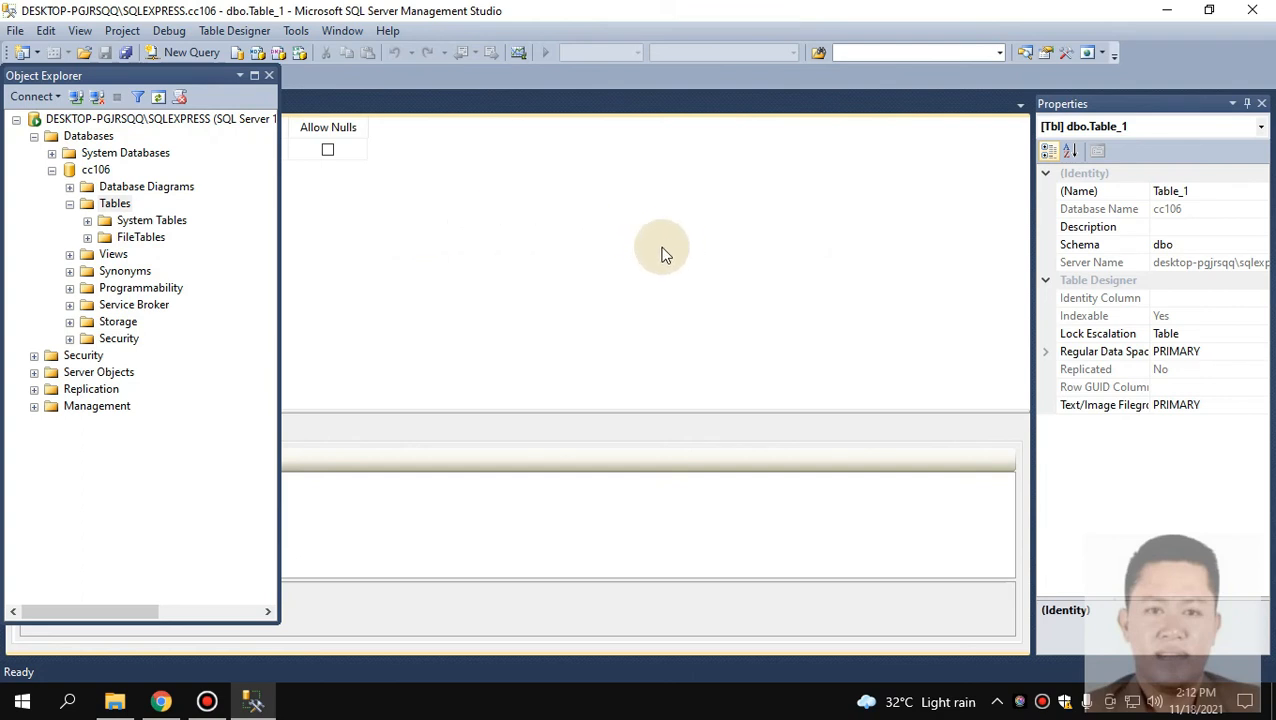
# Narrow the floating Object Explorer, dock it as a tabbed document, and return to the new table's design.
pyautogui.moveTo(276, 222); pyautogui.dragTo(171, 251)
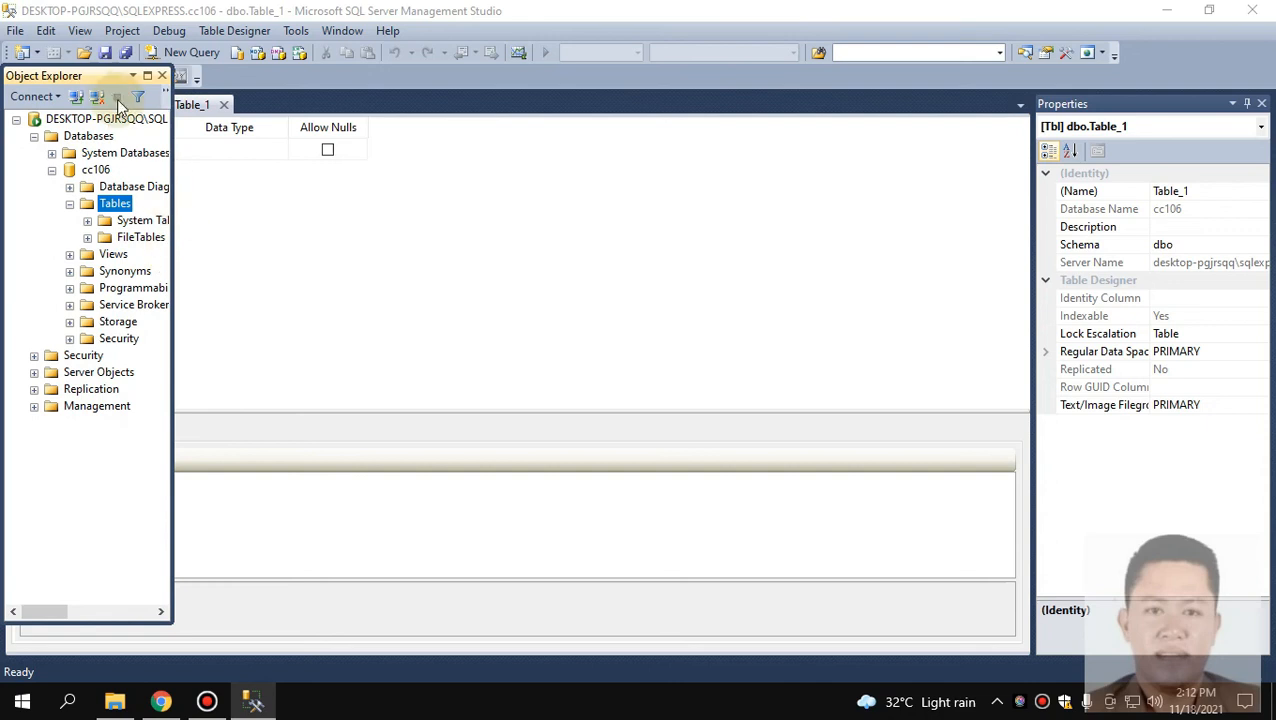
pyautogui.moveTo(106, 76); pyautogui.dragTo(150, 98)
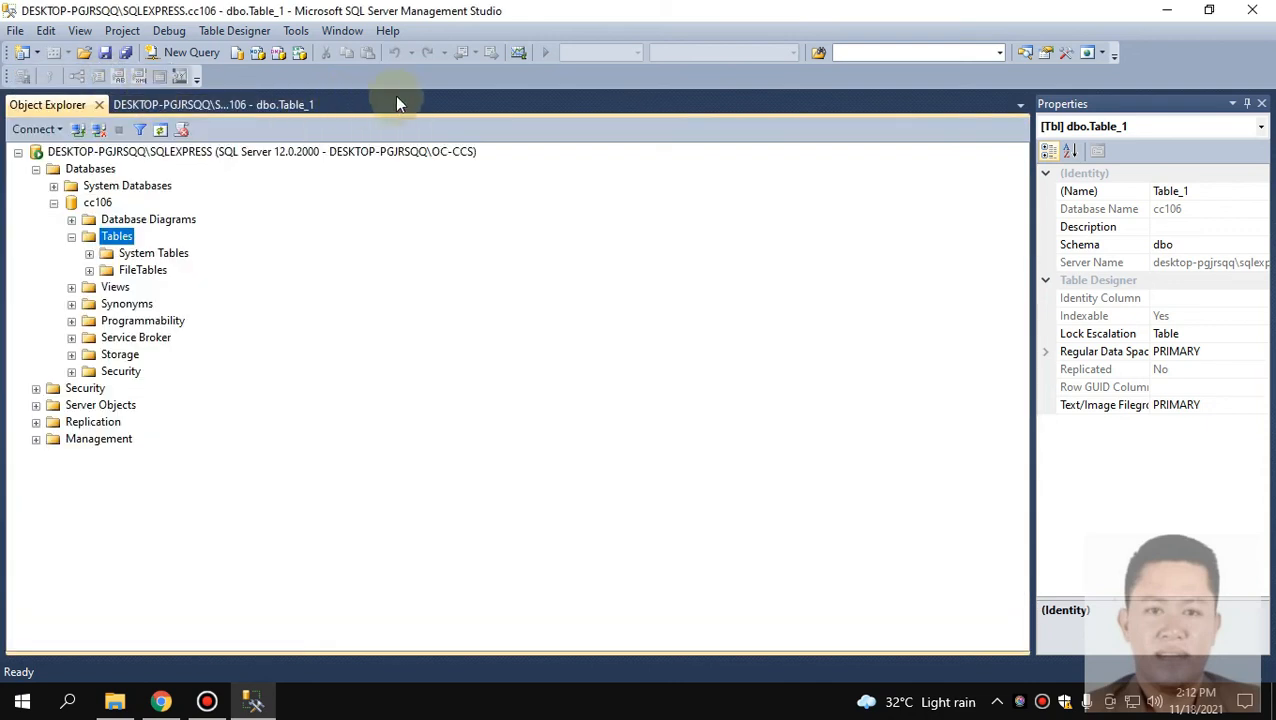
pyautogui.click(210, 103)
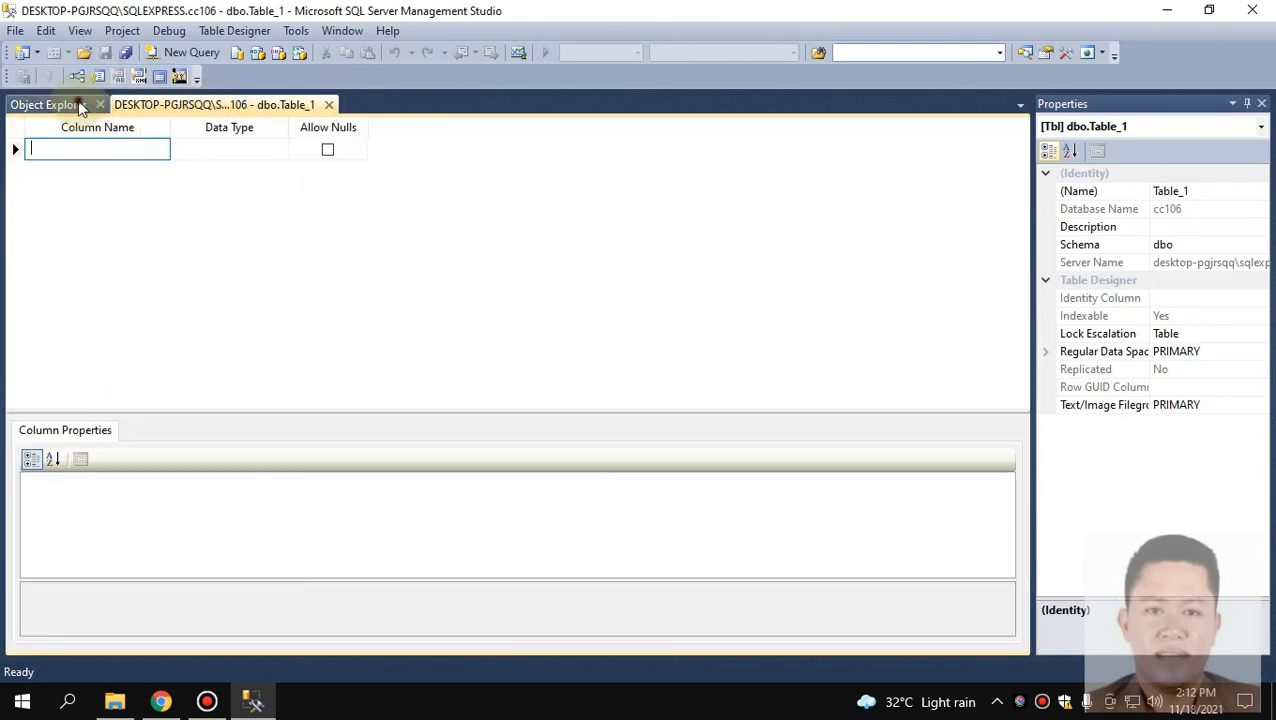
# Add a first column named CountryName to the new table.
pyautogui.click(75, 150)
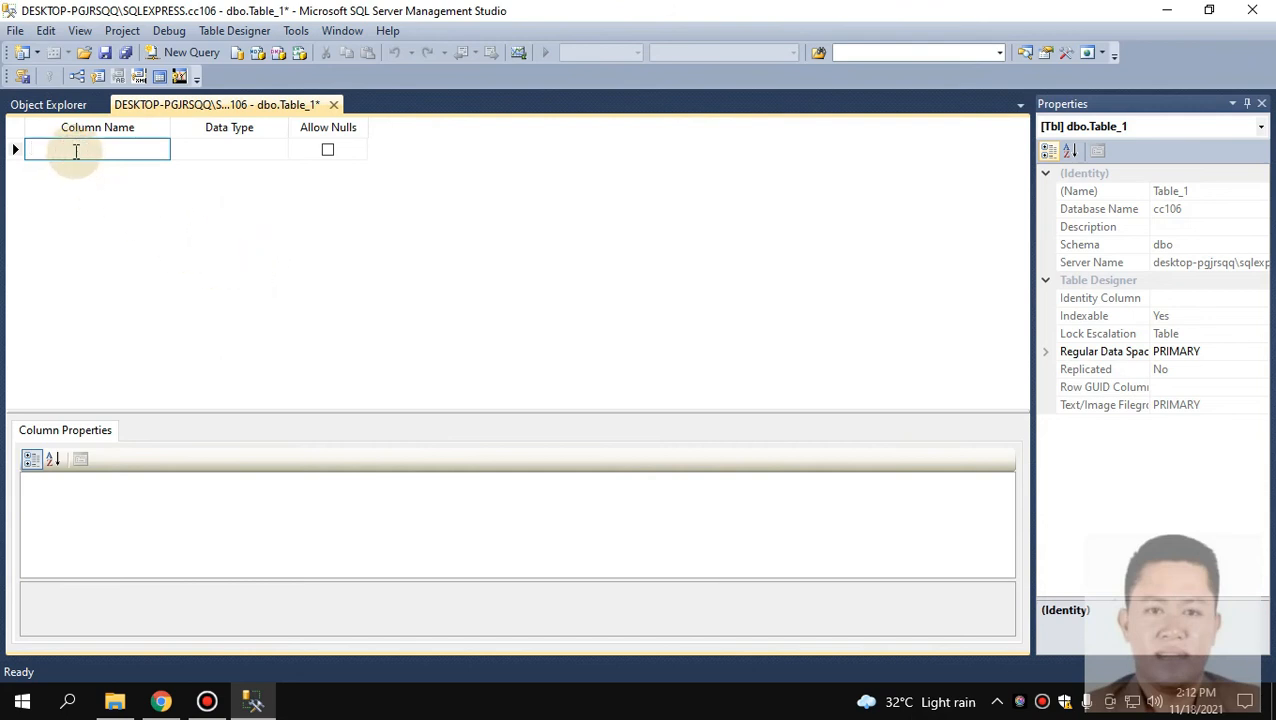
pyautogui.write('c')
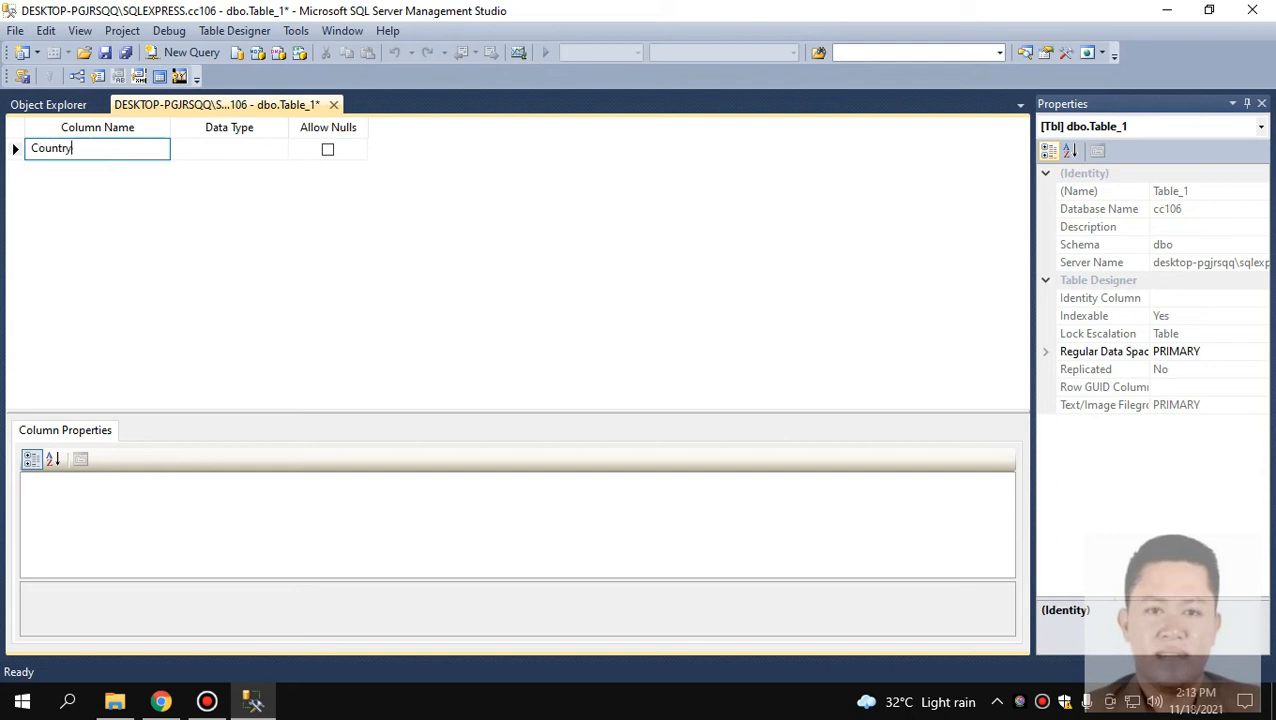
pyautogui.write('ountryName')
pyautogui.click(258, 148)
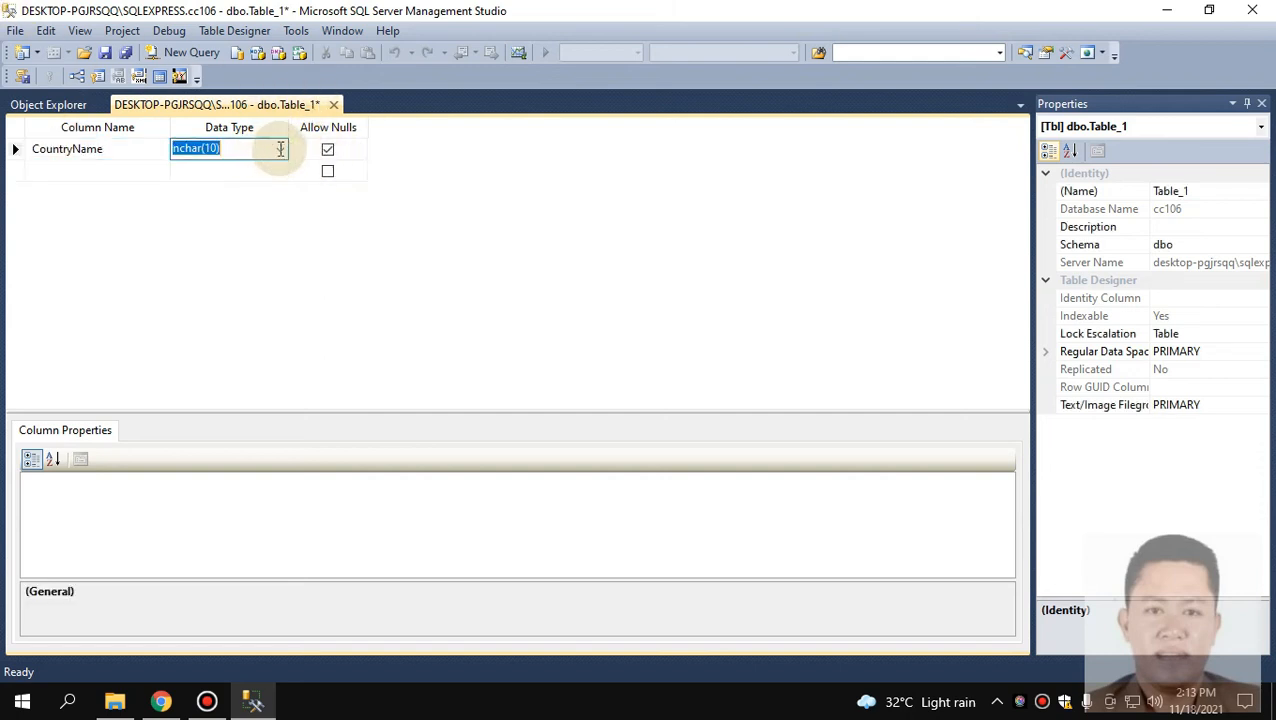
# Set the CountryName column's data type to nvarchar(50).
pyautogui.click(262, 150)
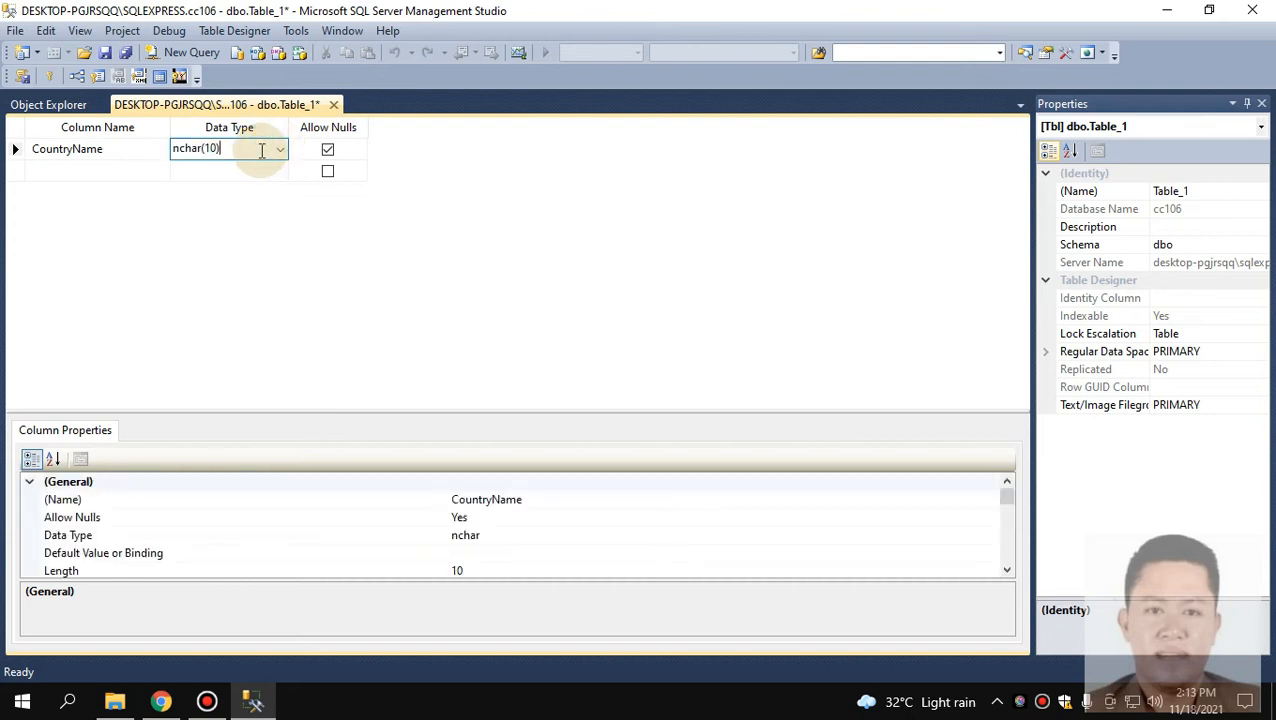
pyautogui.click(281, 149)
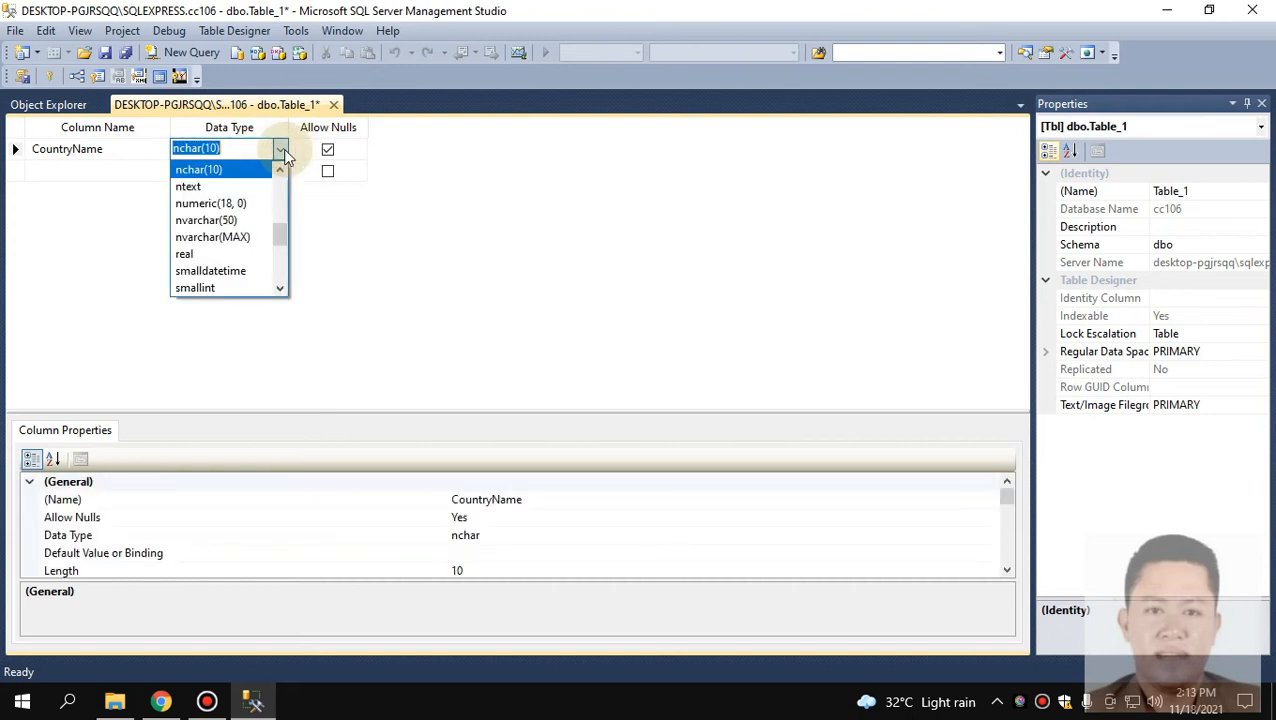
pyautogui.moveTo(283, 233)
pyautogui.mouseDown()
pyautogui.moveTo(281, 160)
pyautogui.moveTo(283, 238)
pyautogui.mouseUp()
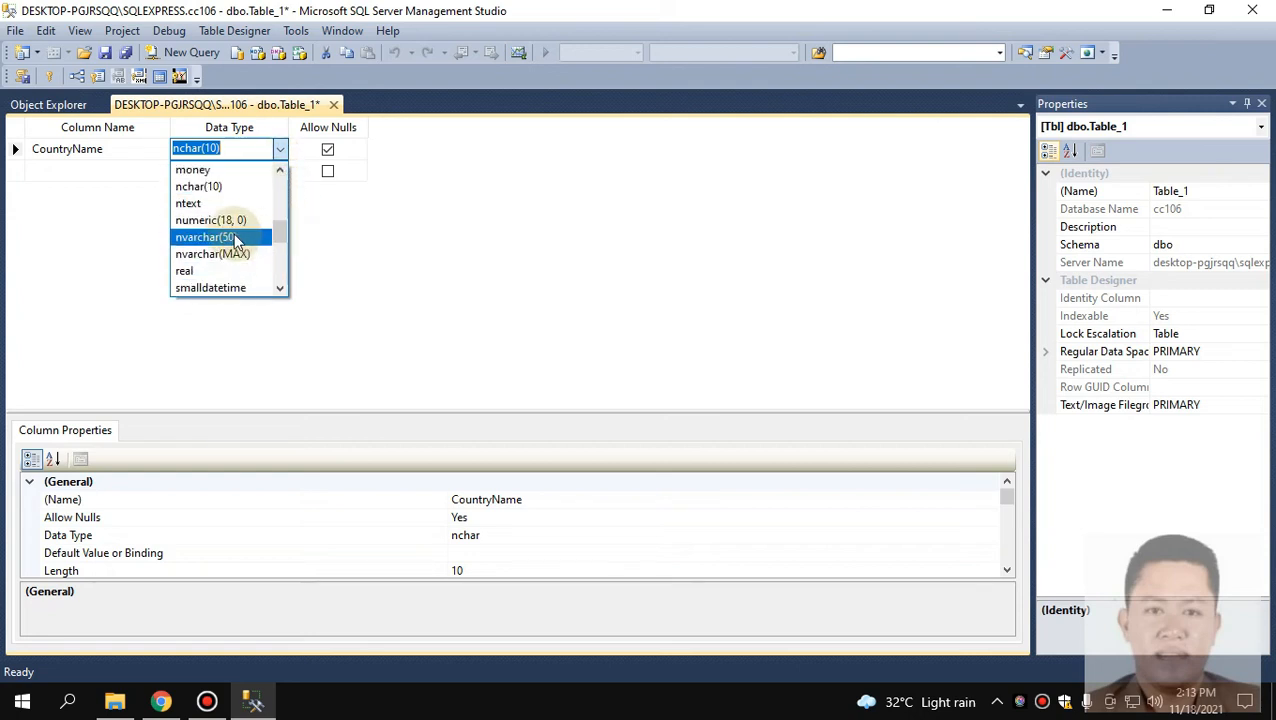
pyautogui.click(252, 237)
pyautogui.click(256, 148)
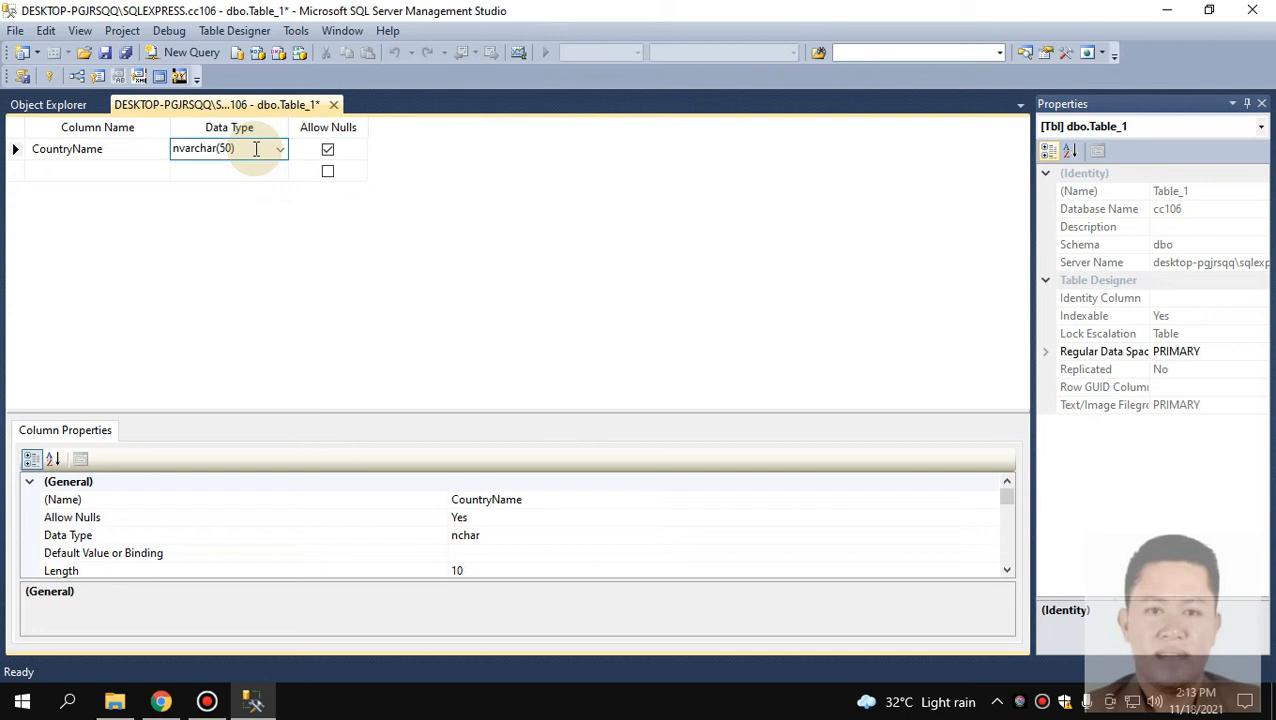
# Change the CountryName column's data type to varchar(50), and turn Allow Nulls off and back on.
pyautogui.click(279, 149)
pyautogui.moveTo(282, 249)
pyautogui.mouseDown()
pyautogui.moveTo(280, 208)
pyautogui.moveTo(277, 265)
pyautogui.mouseUp()
pyautogui.click(212, 253)
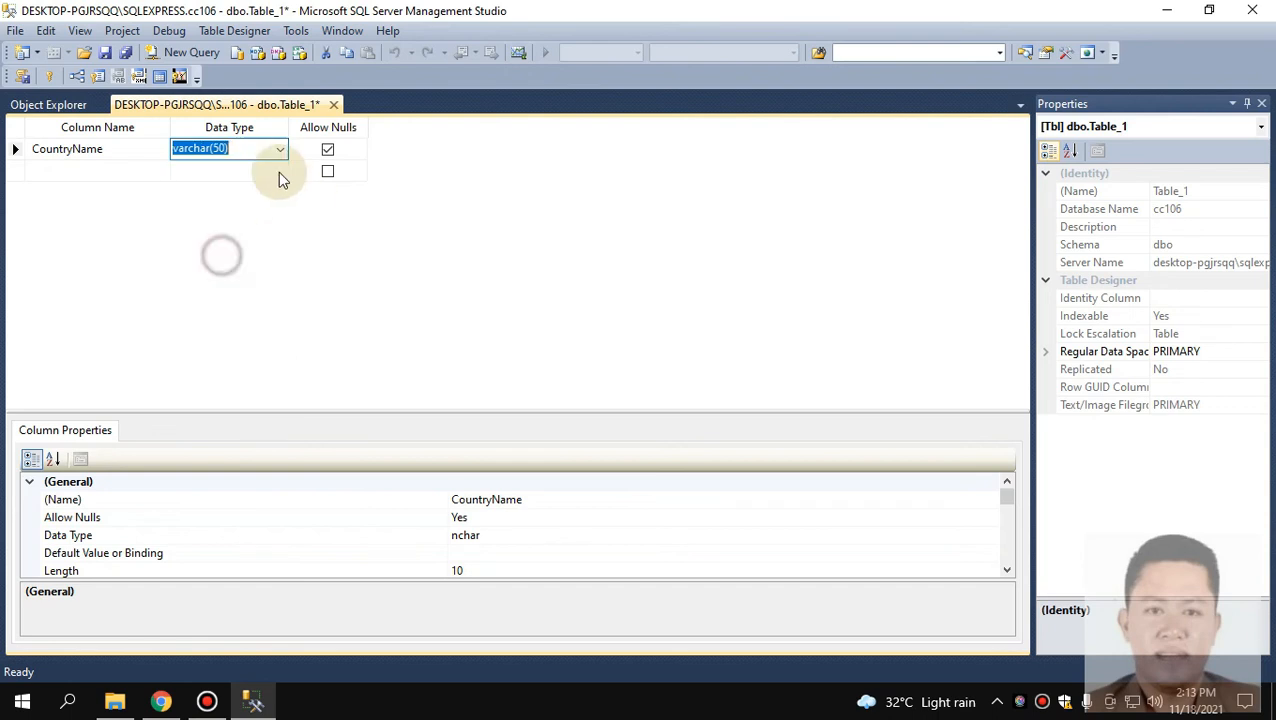
pyautogui.click(327, 150)
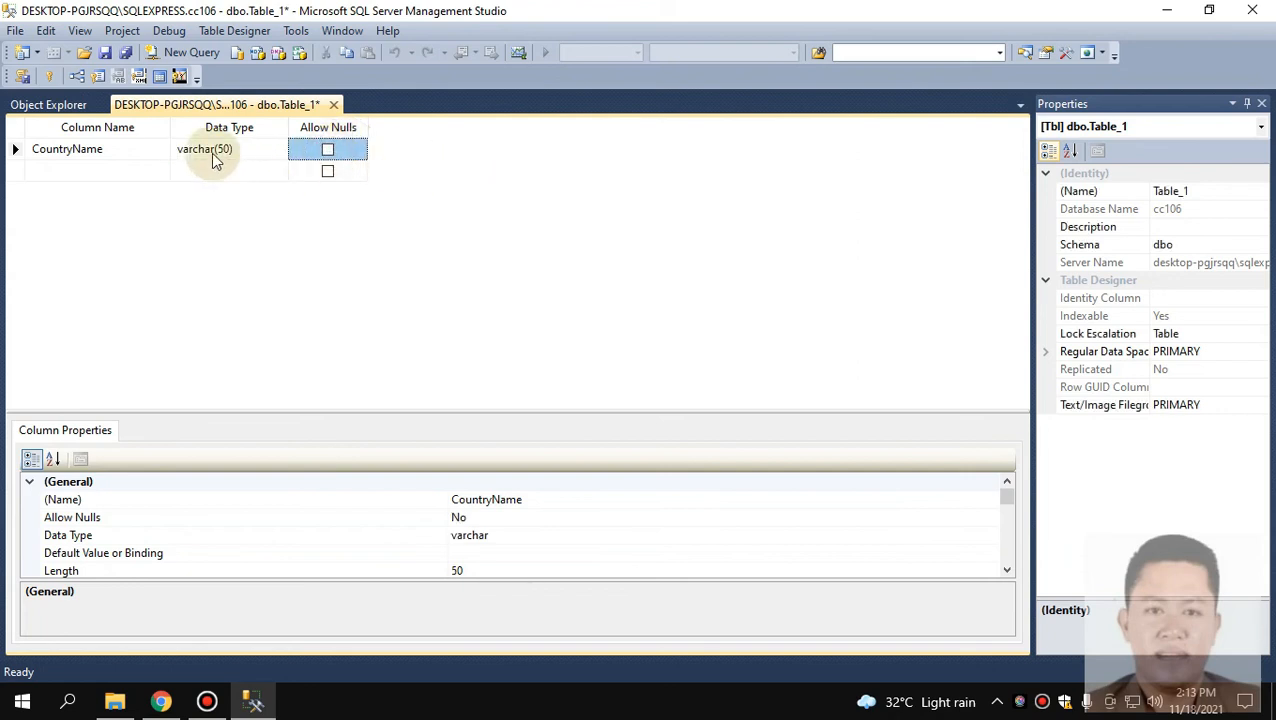
pyautogui.click(327, 150)
# Add a second column named ContinentName with the data type nvarchar(50).
pyautogui.click(84, 172)
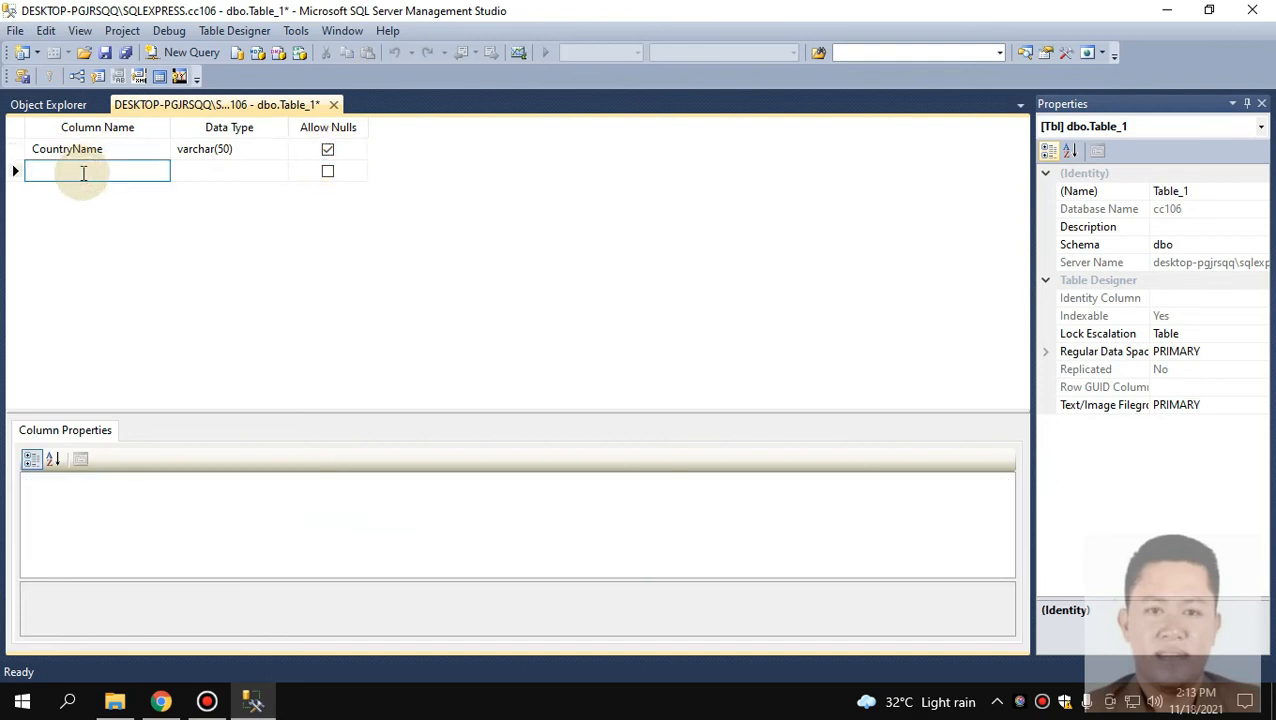
pyautogui.write('Contin')
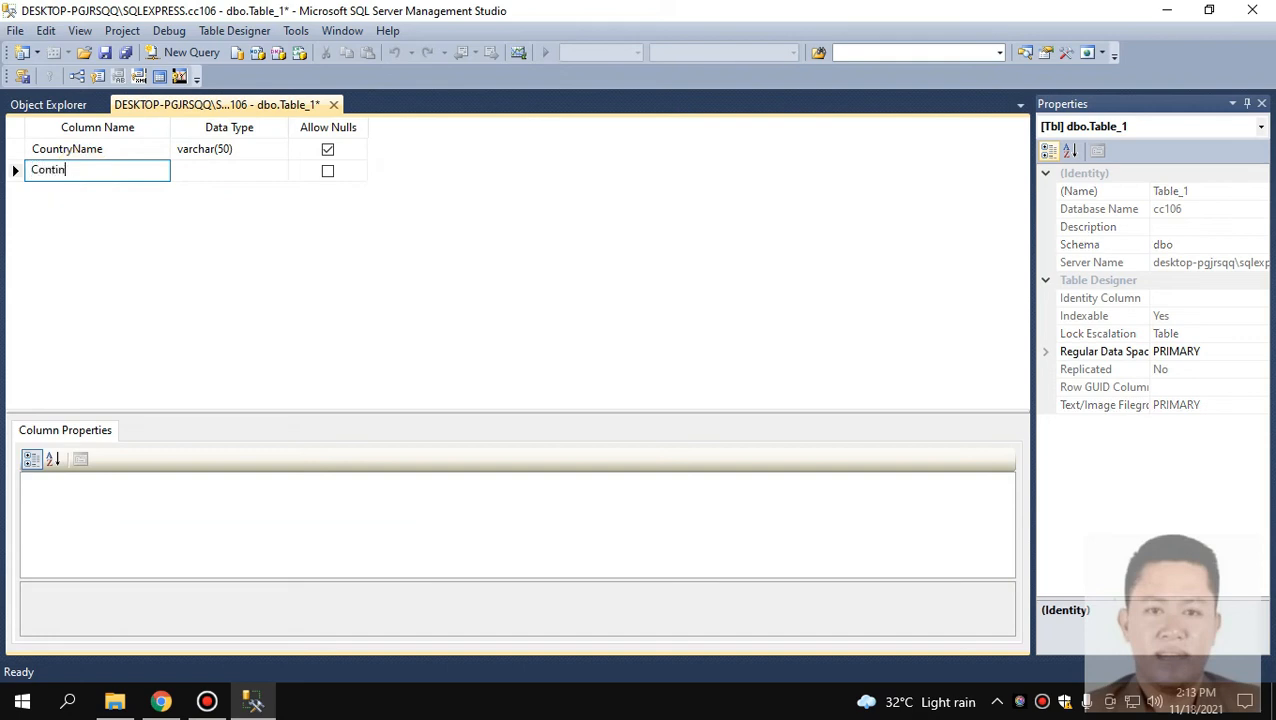
pyautogui.write('entName')
pyautogui.click(217, 168)
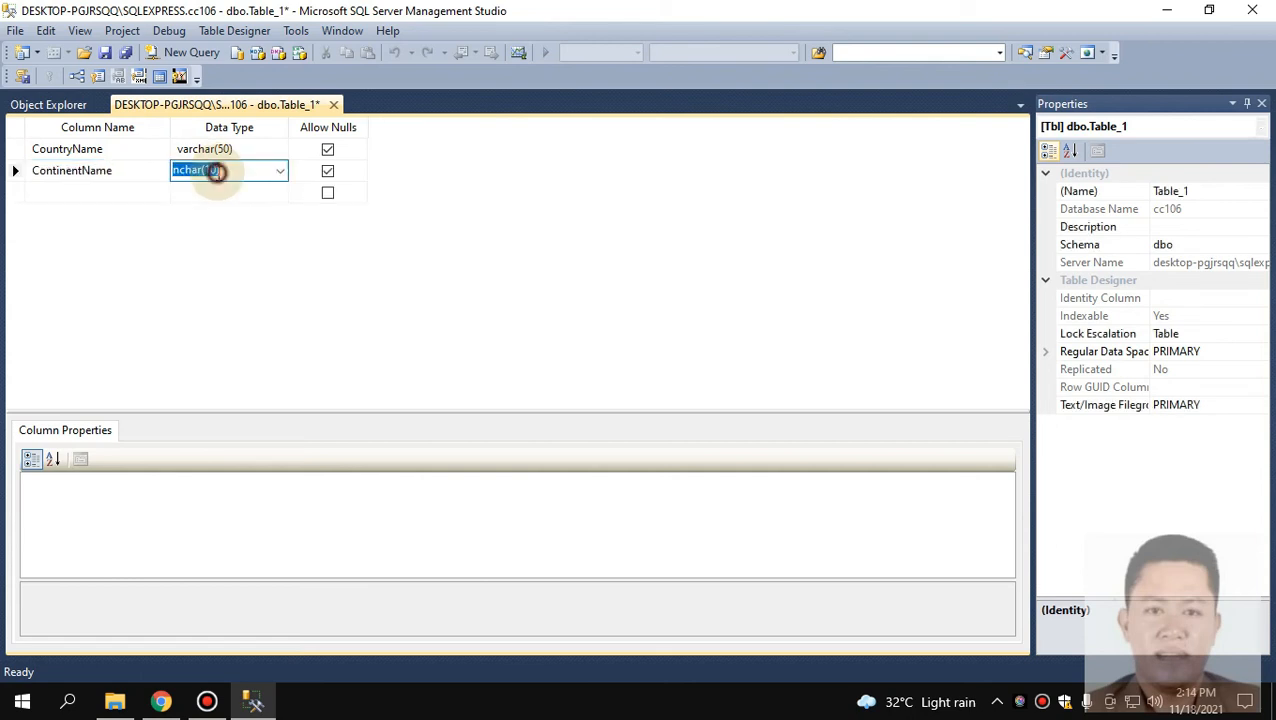
pyautogui.click(279, 175)
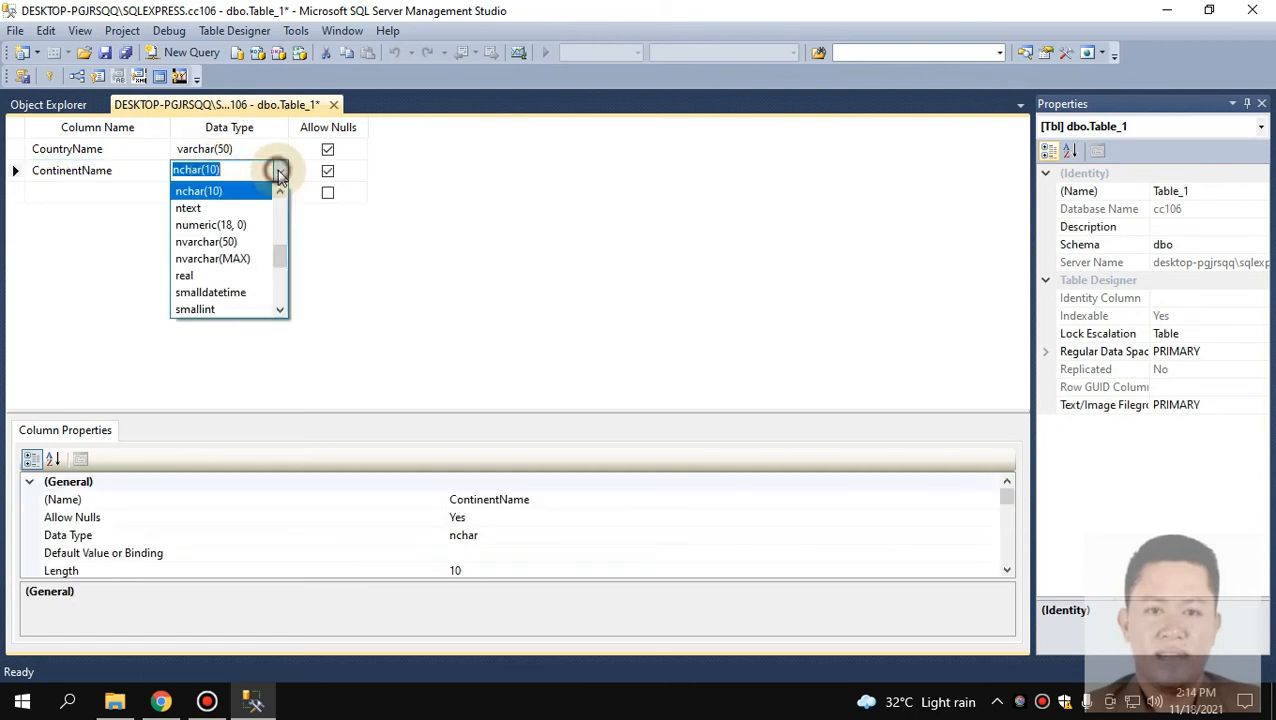
pyautogui.click(236, 245)
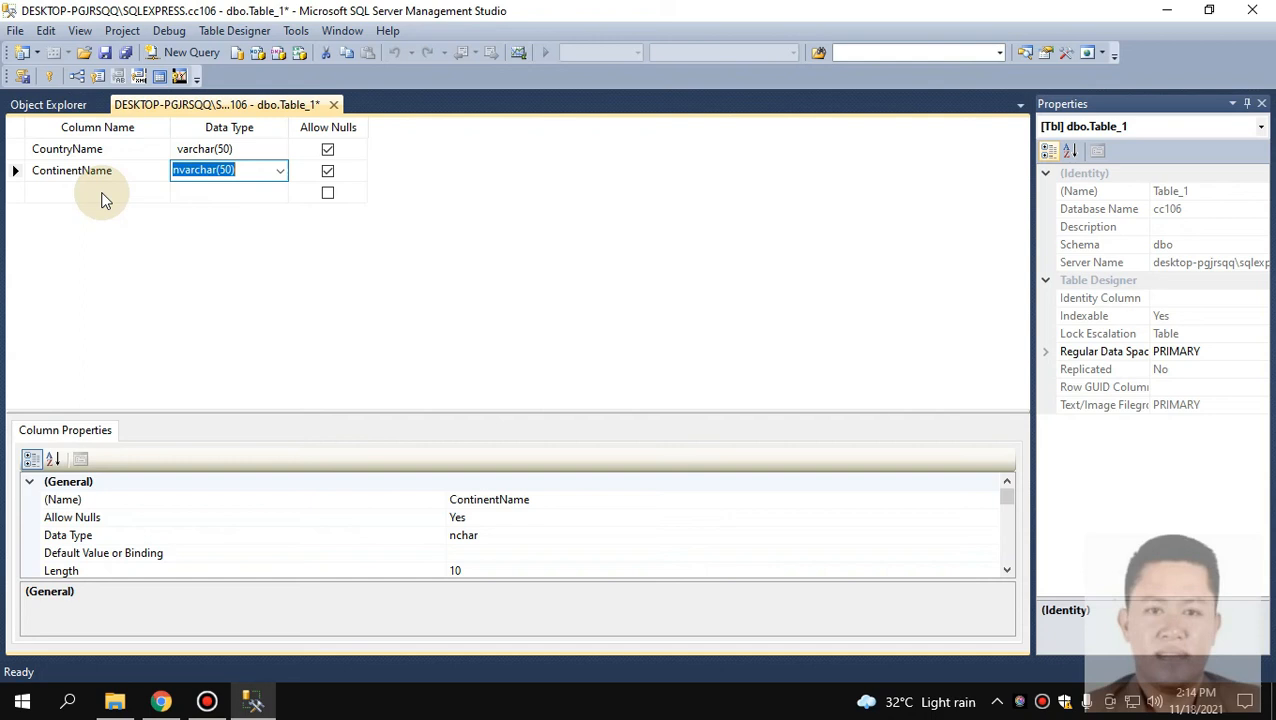
# Add a third column named CountryPopulation with the data type bigint.
pyautogui.click(102, 194)
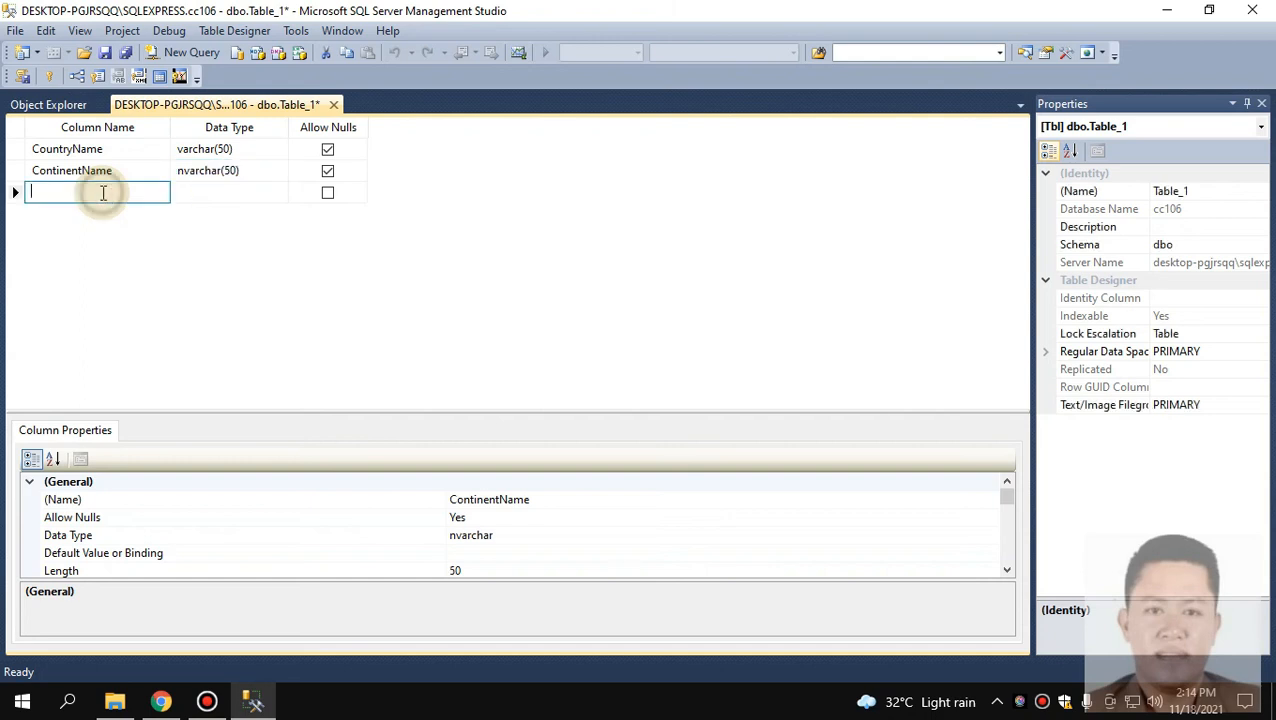
pyautogui.write('C')
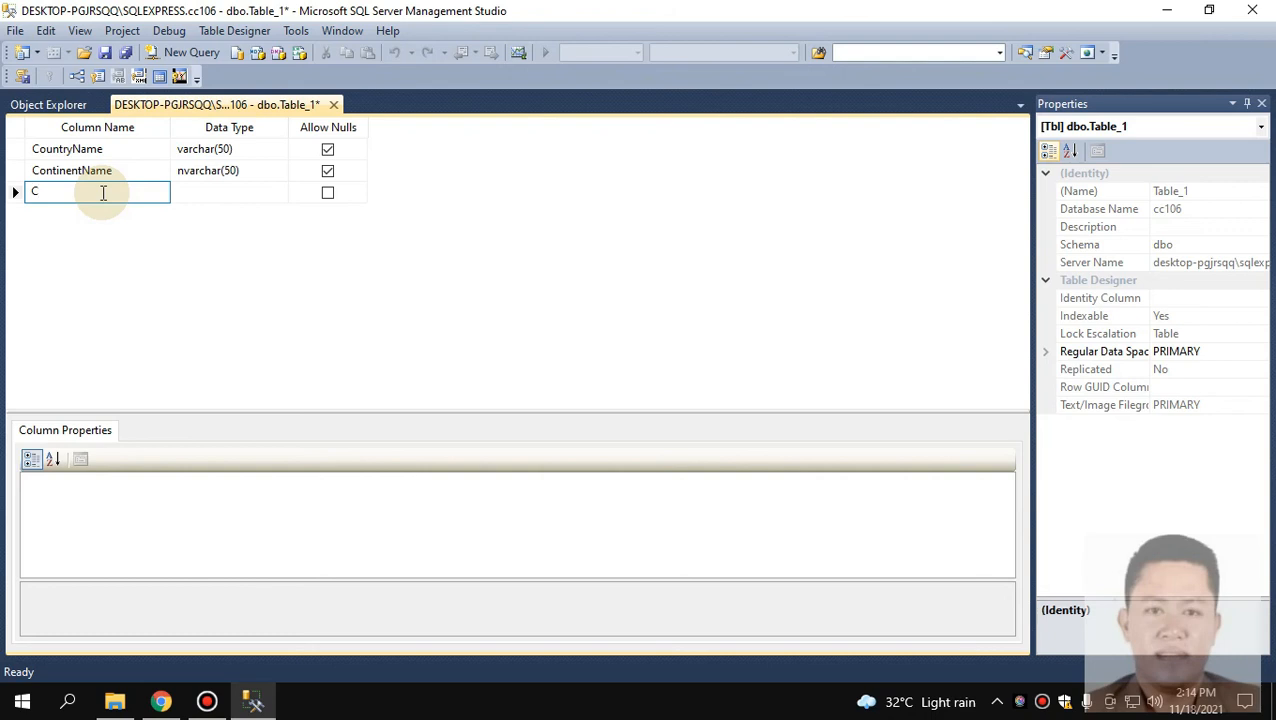
pyautogui.write('ountryPopulati')
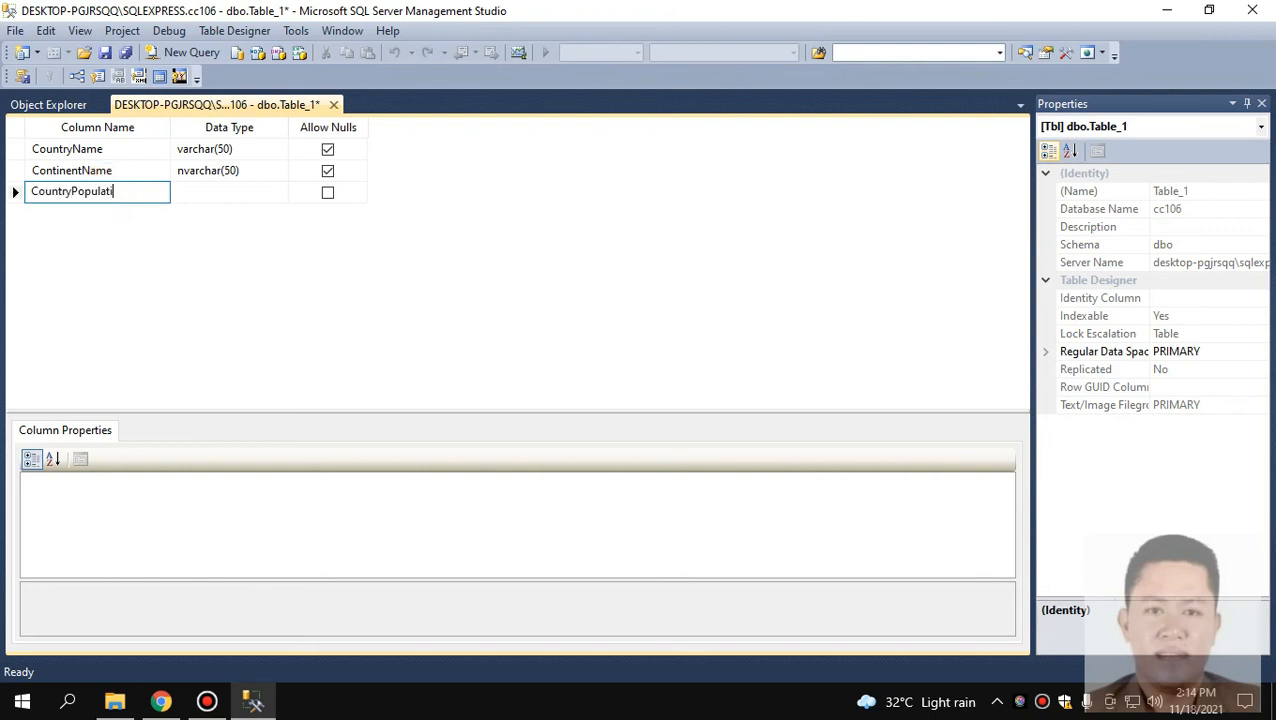
pyautogui.write('on')
pyautogui.click(222, 191)
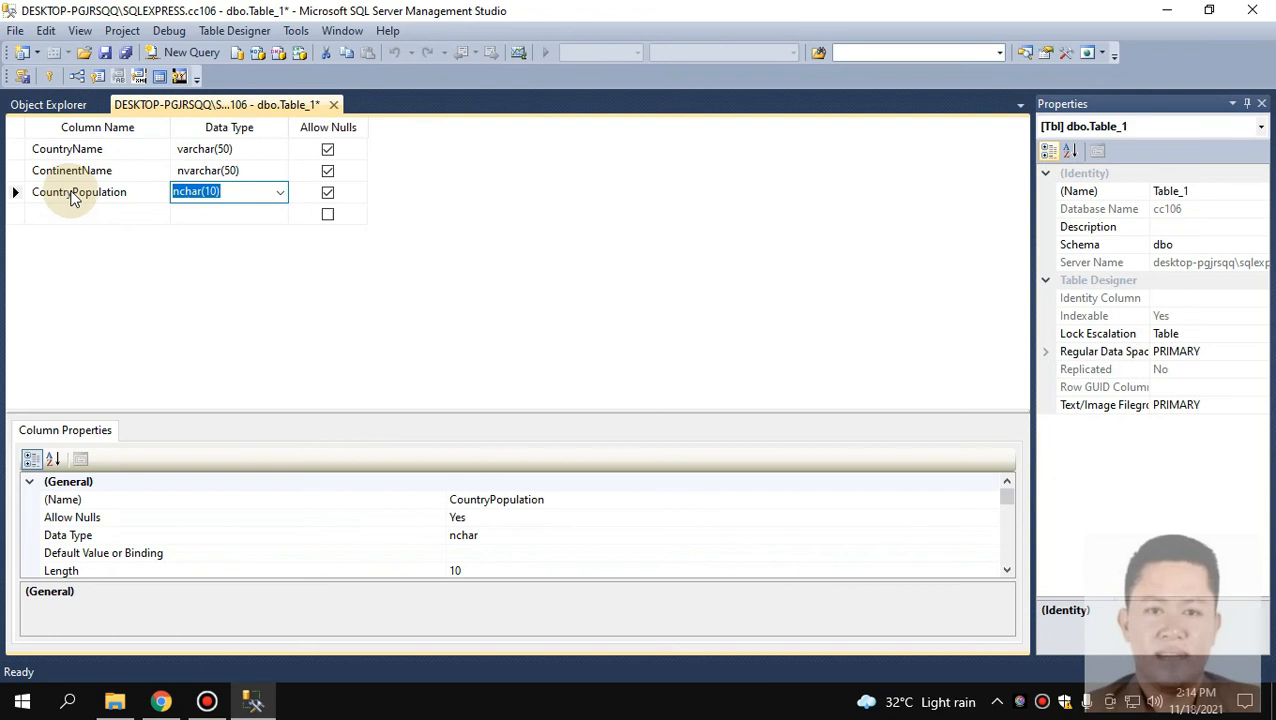
pyautogui.click(280, 193)
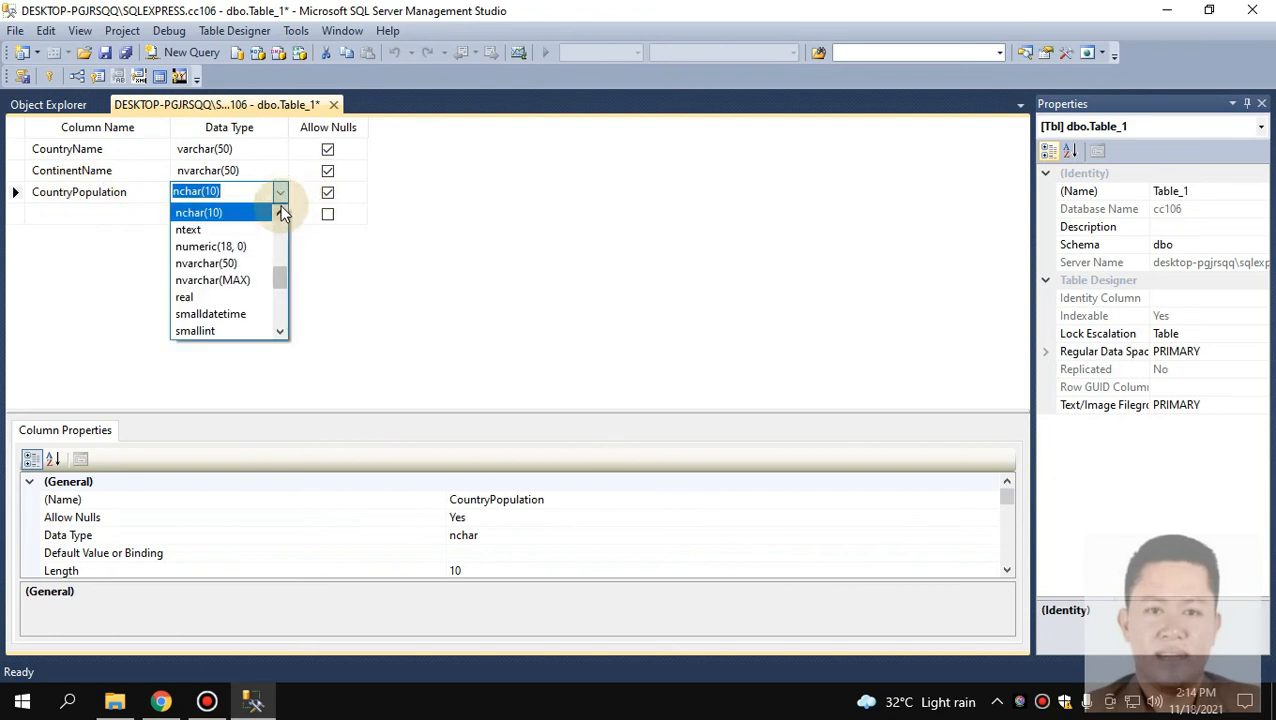
pyautogui.scroll(-1, 278, 277)
pyautogui.moveTo(278, 279); pyautogui.dragTo(279, 229)
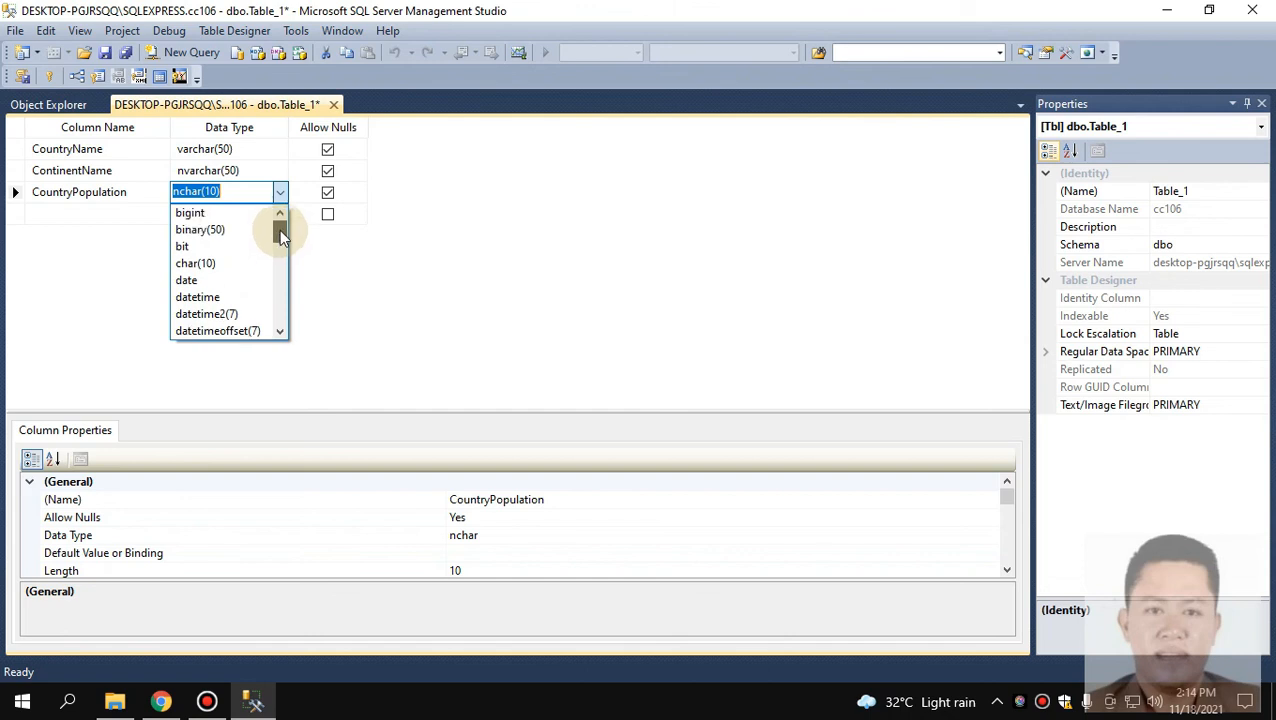
pyautogui.click(200, 212)
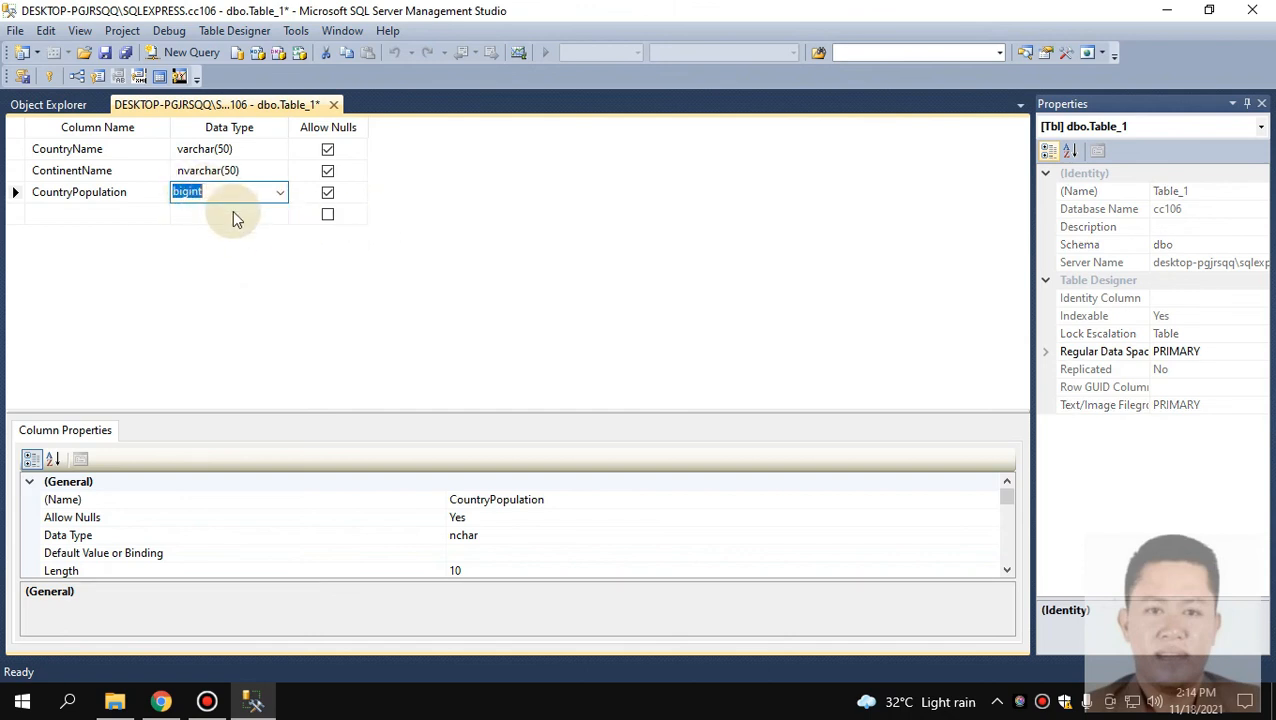
pyautogui.click(395, 237)
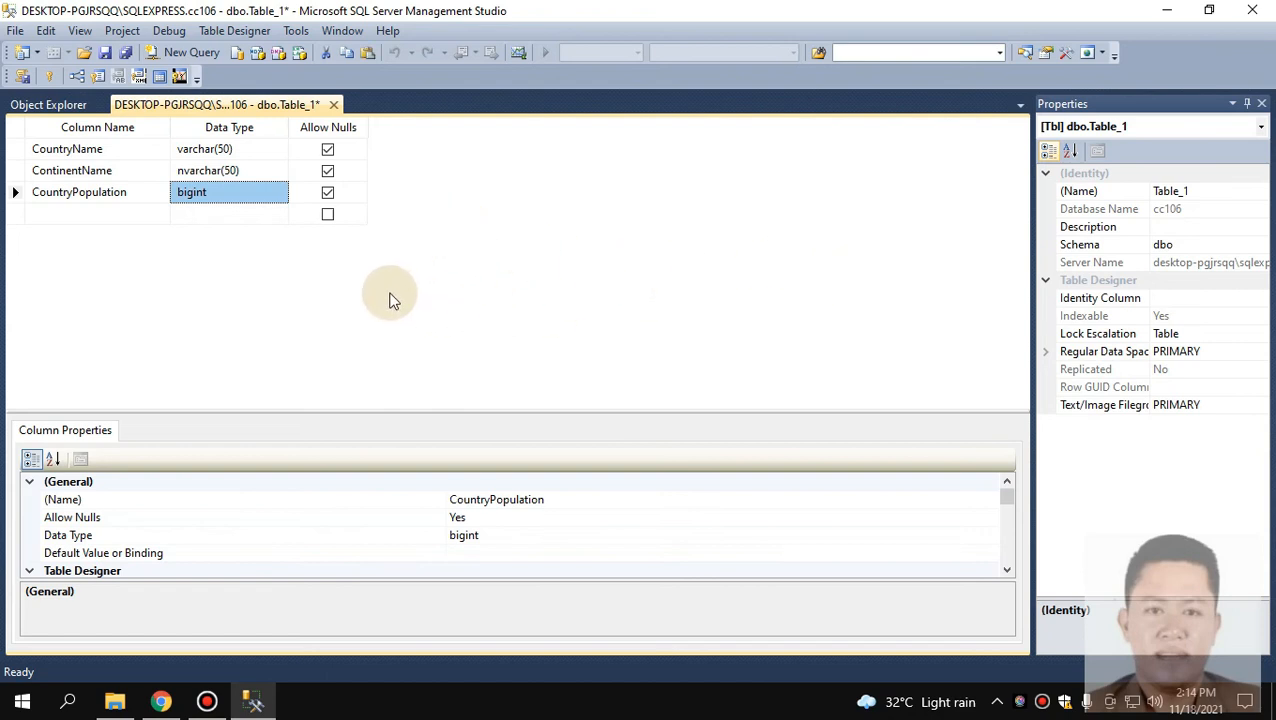
pyautogui.rightClick(277, 107)
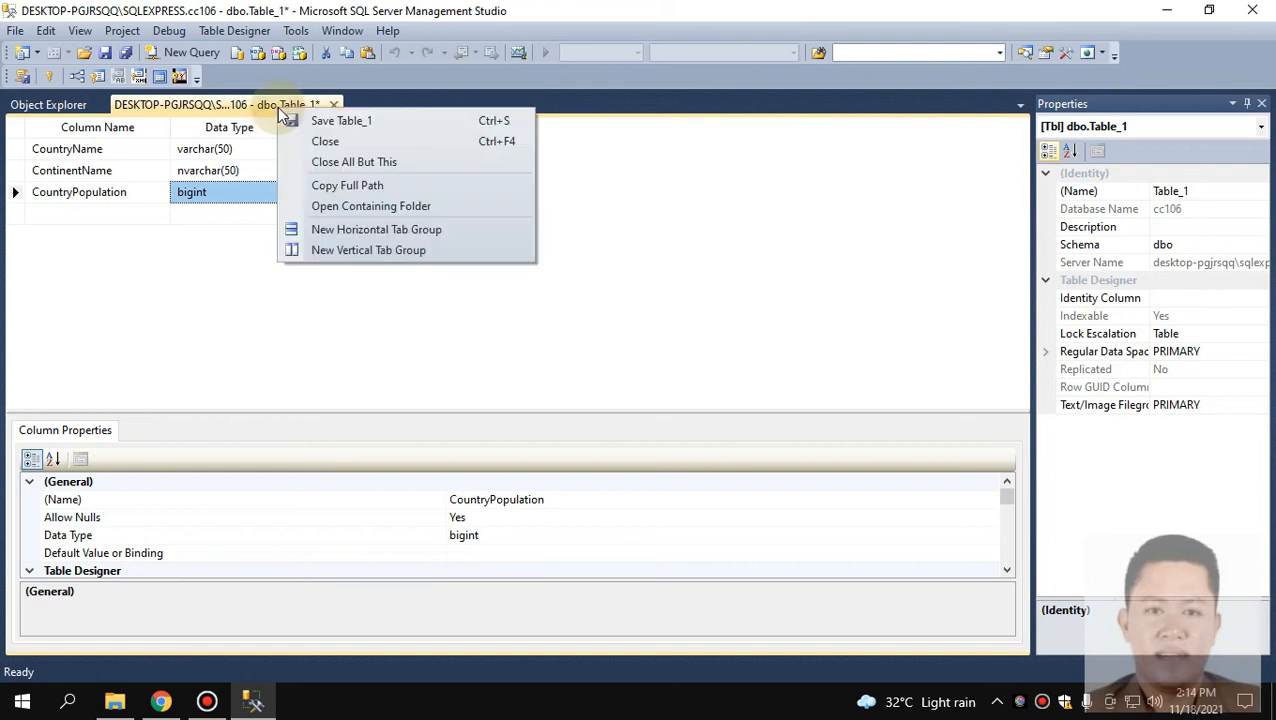
pyautogui.click(315, 121)
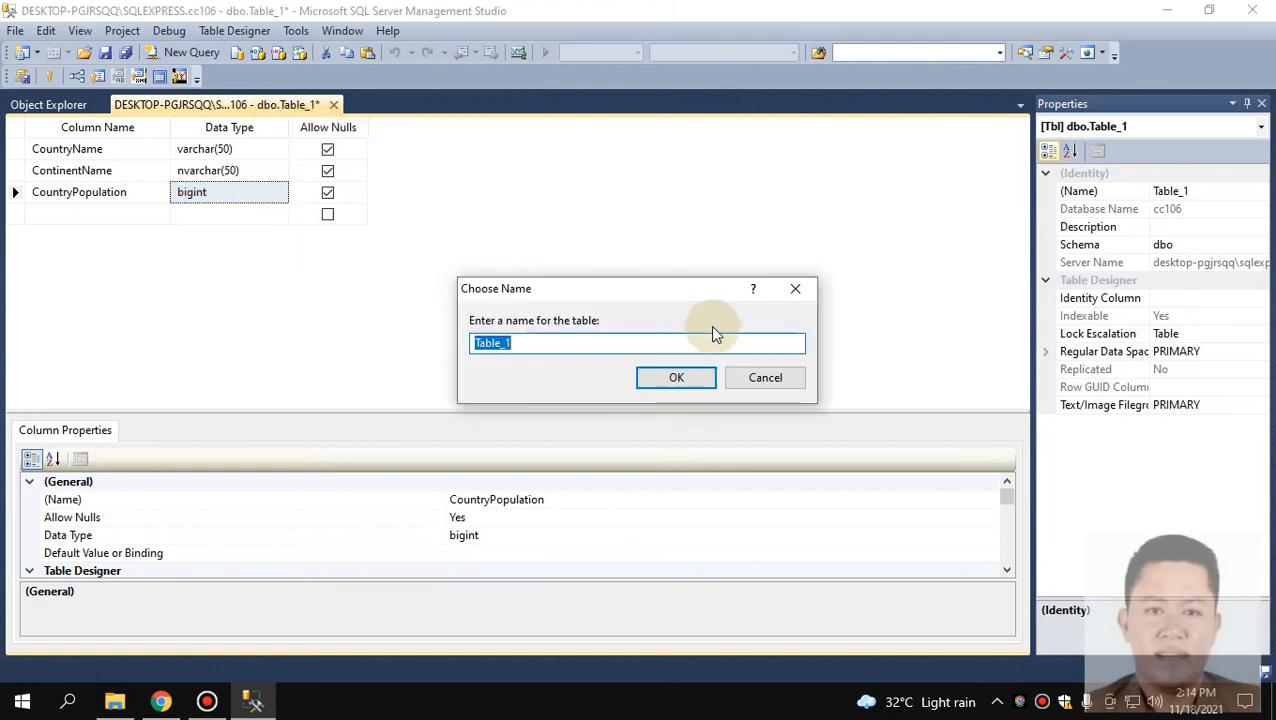
pyautogui.click(795, 289)
pyautogui.click(905, 292)
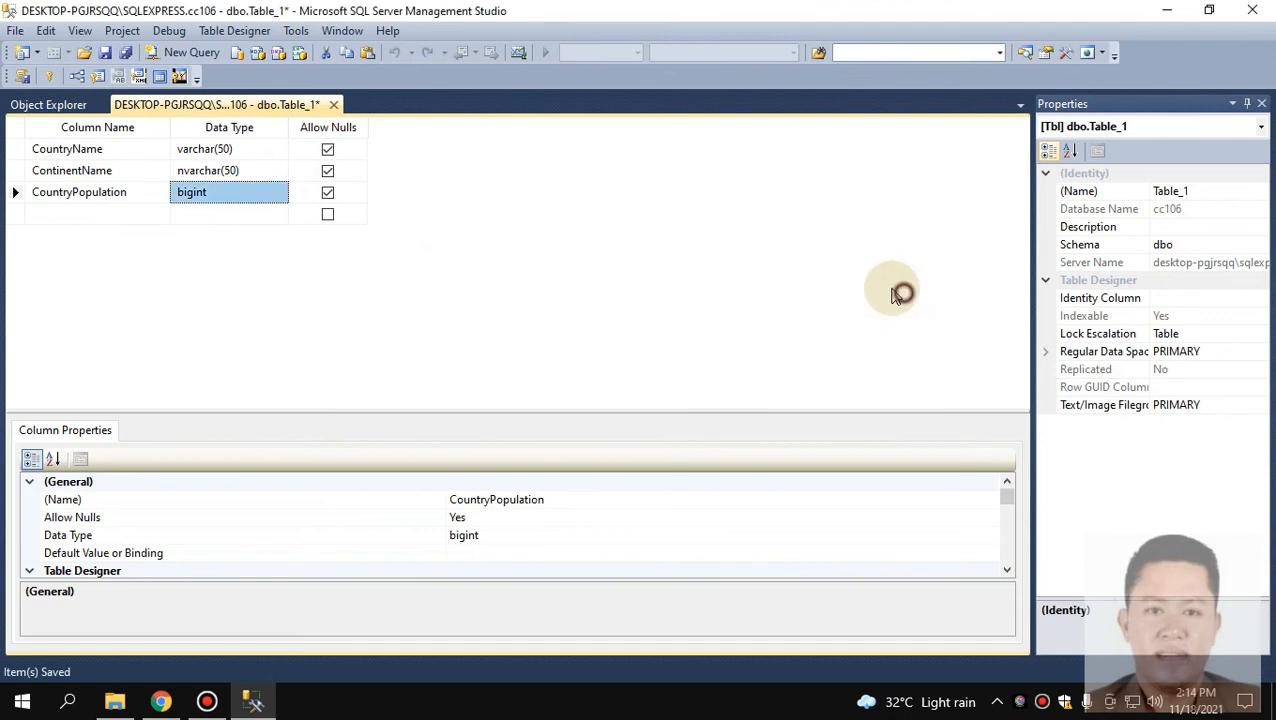
# Save the new table under the name TblCountry and close its design view.
pyautogui.rightClick(277, 107)
pyautogui.click(340, 118)
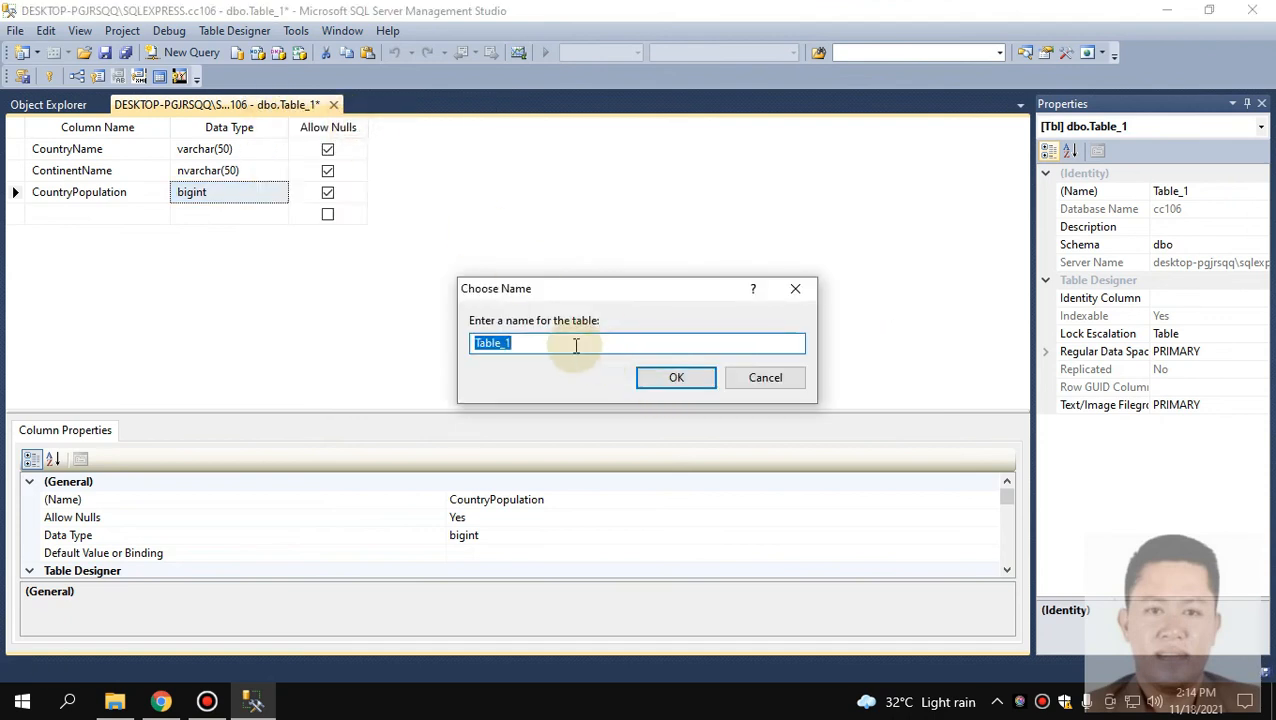
pyautogui.write('T')
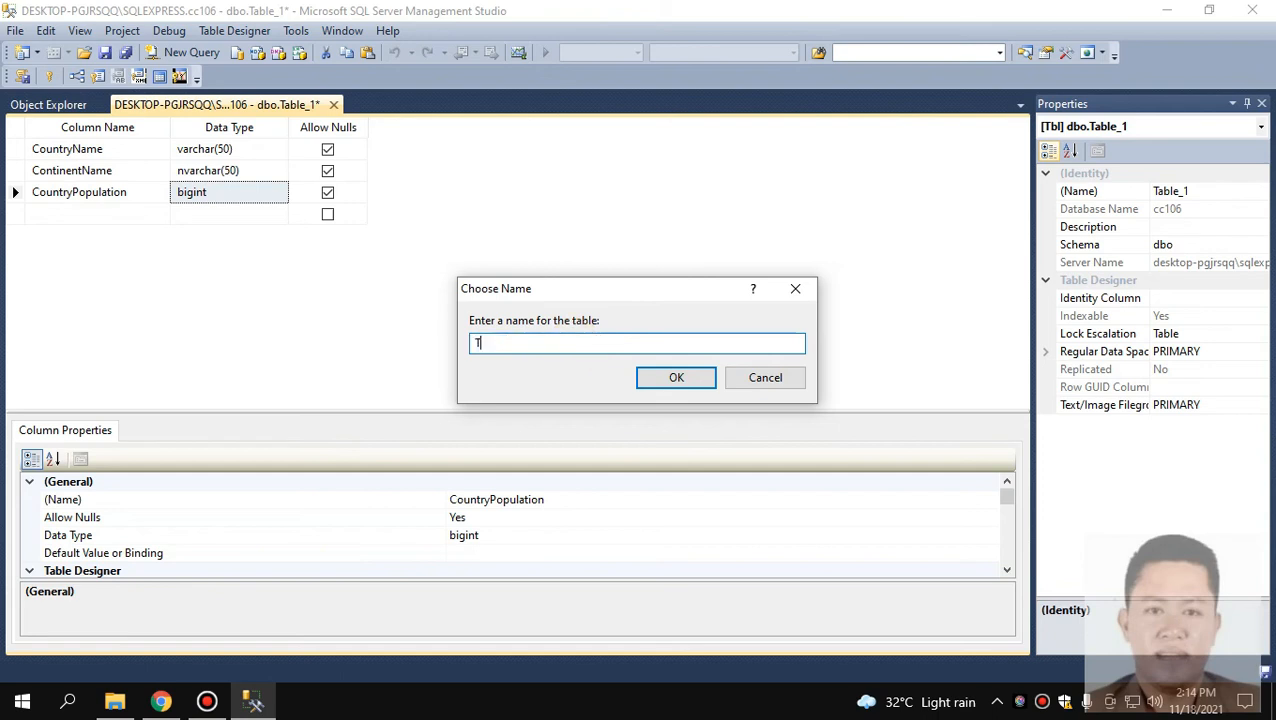
pyautogui.write('blCountry')
pyautogui.click(673, 377)
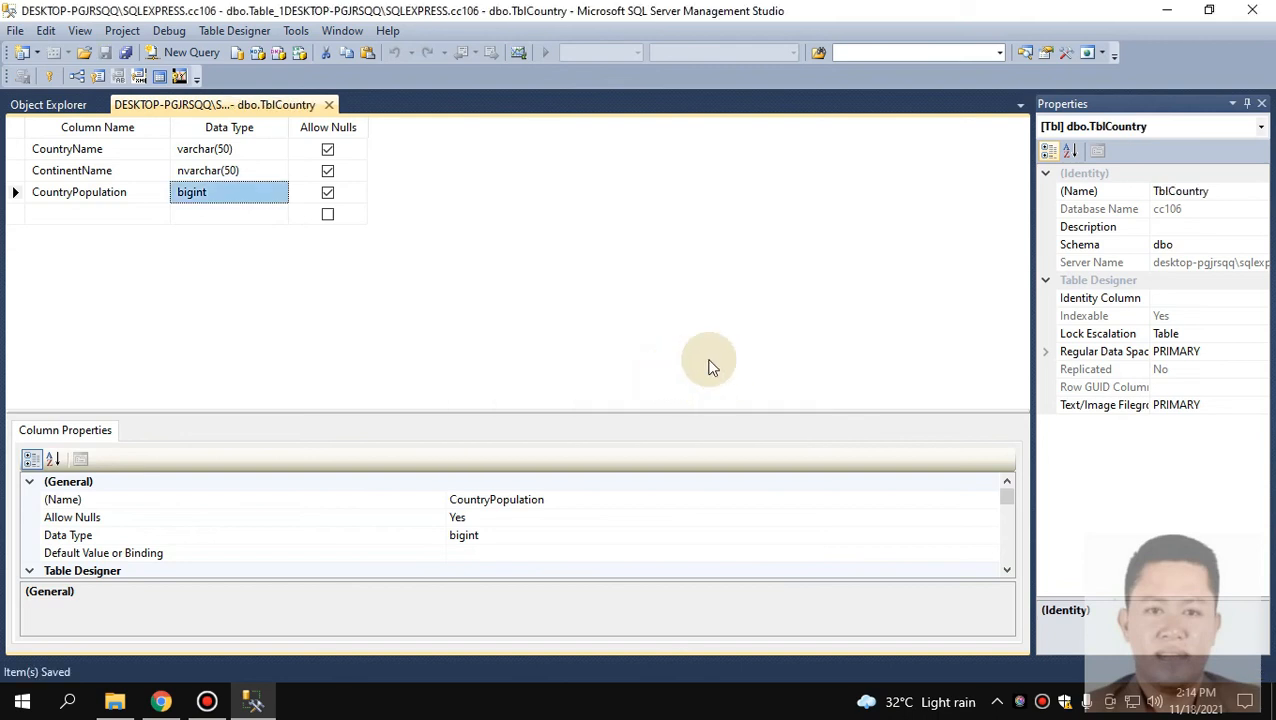
pyautogui.click(329, 105)
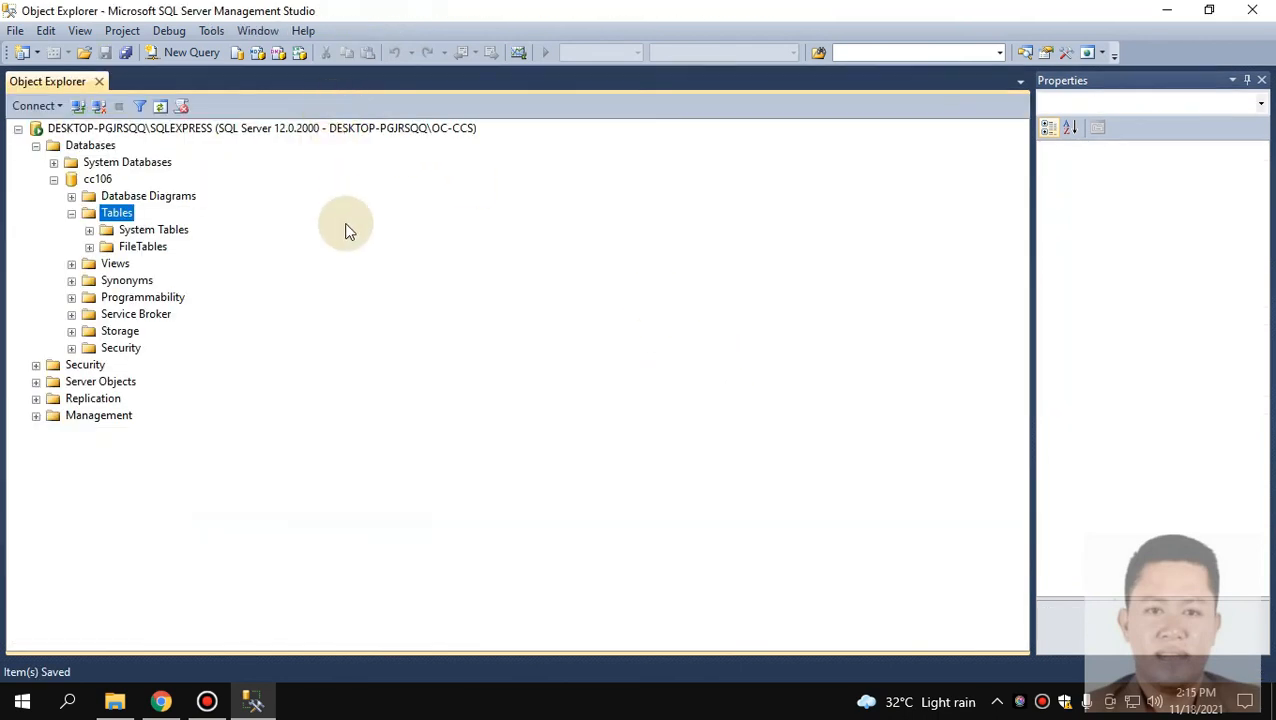
# Refresh the cc106 database and expand its Tables folder to list the saved table.
pyautogui.click(71, 214)
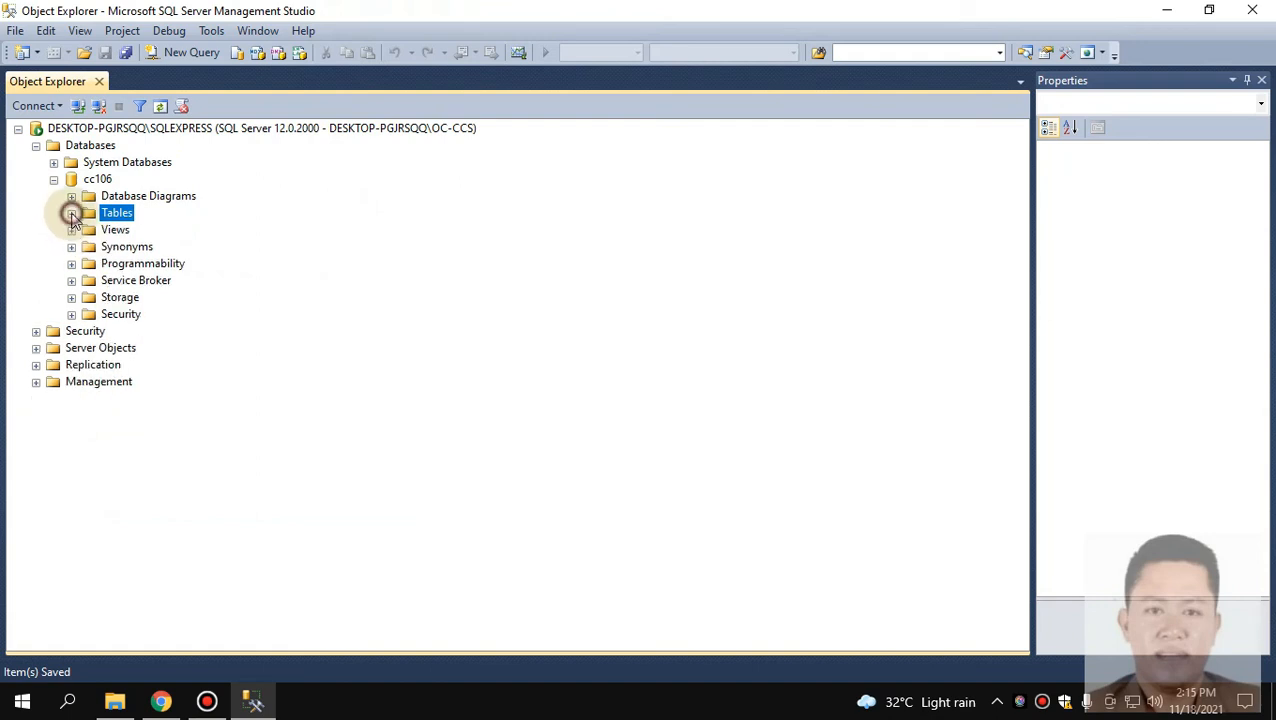
pyautogui.click(71, 214)
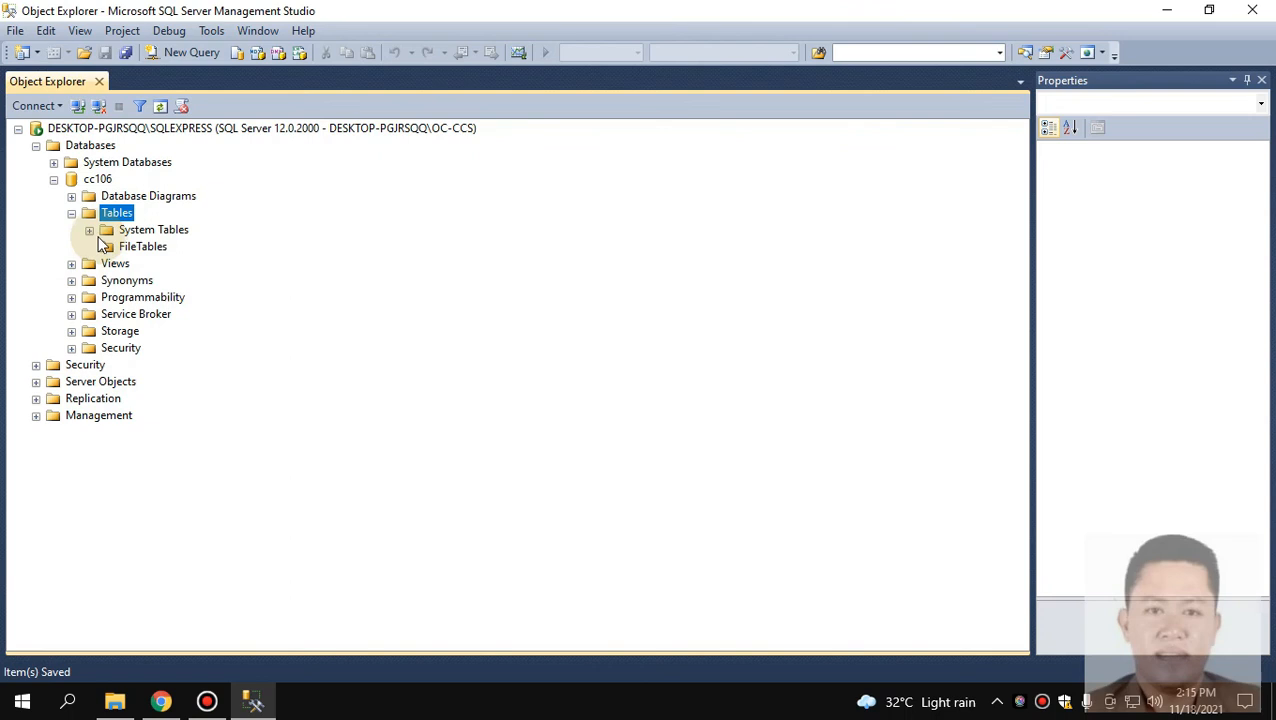
pyautogui.click(53, 179)
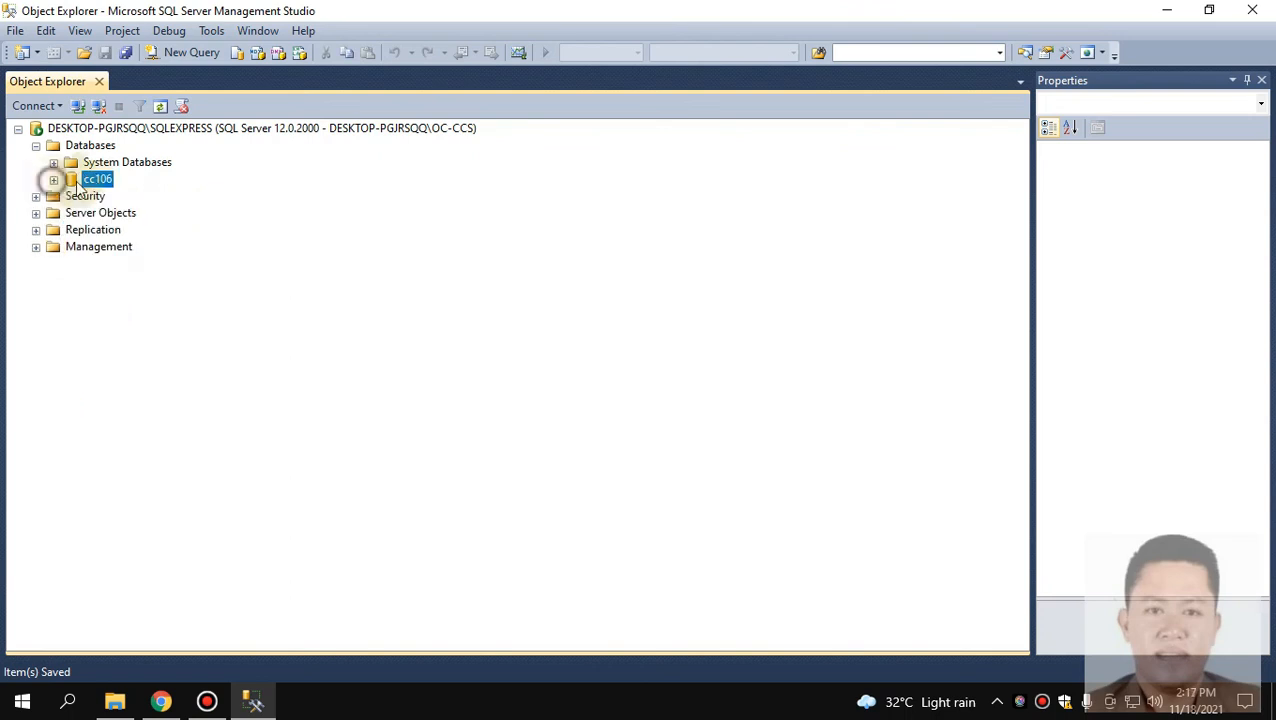
pyautogui.rightClick(97, 179)
pyautogui.click(177, 445)
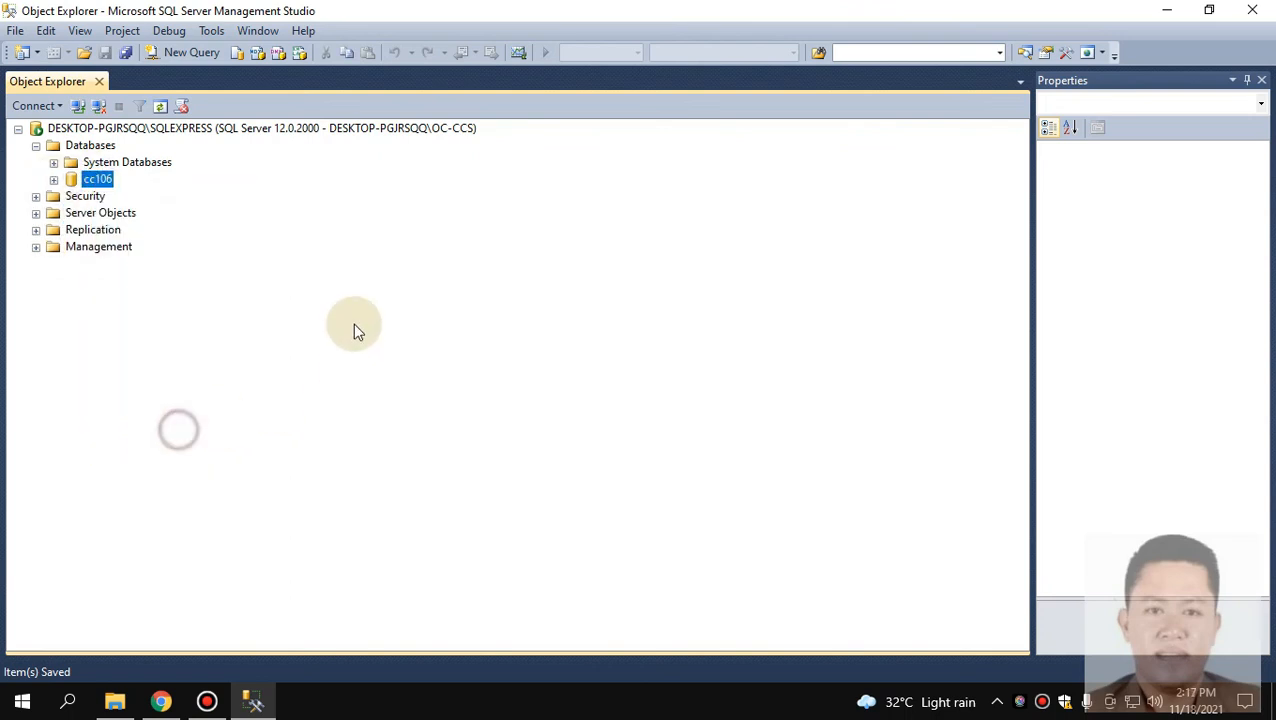
pyautogui.click(53, 179)
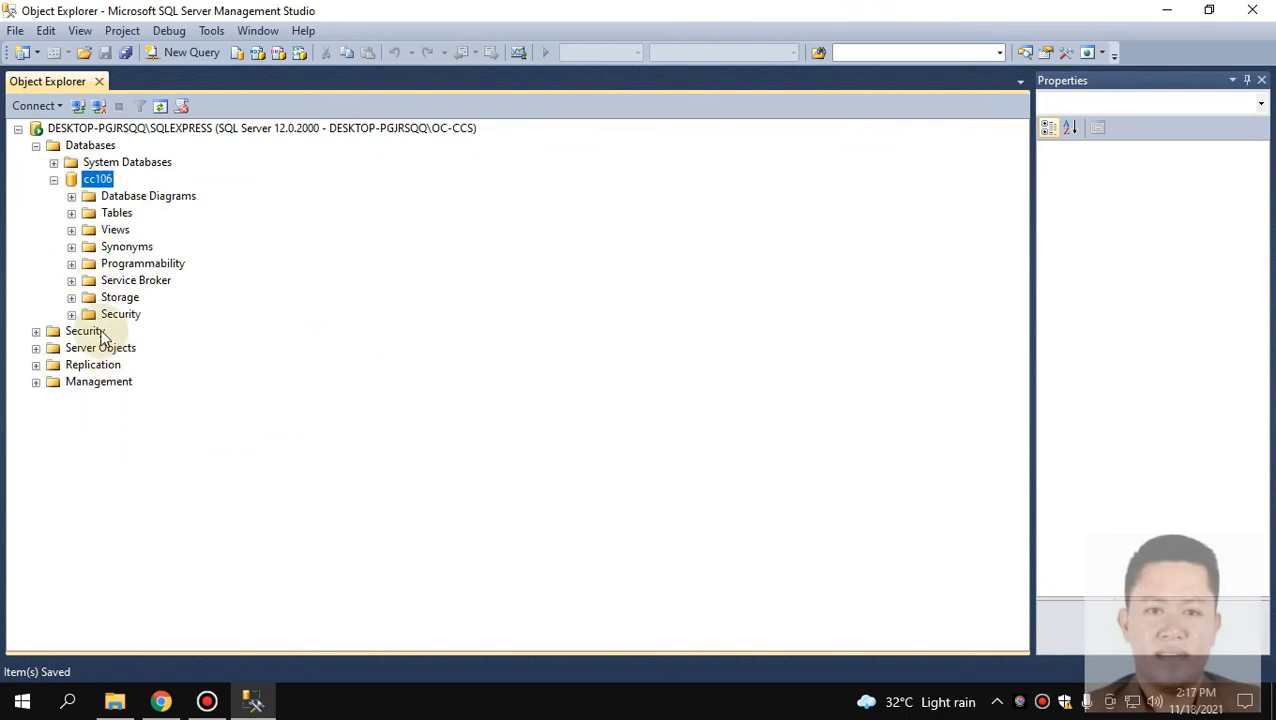
pyautogui.click(71, 213)
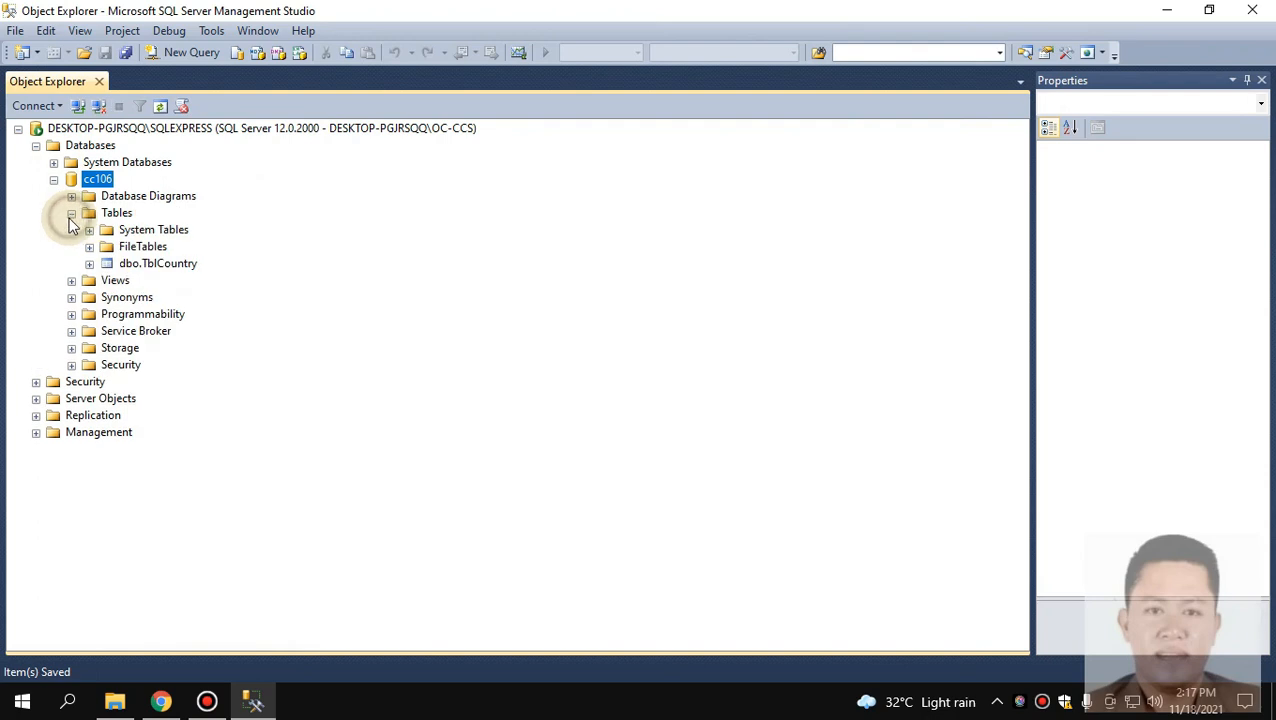
# Expand dbo.TblCountry and open its design to review the table structure, closing the design view again.
pyautogui.doubleClick(147, 266)
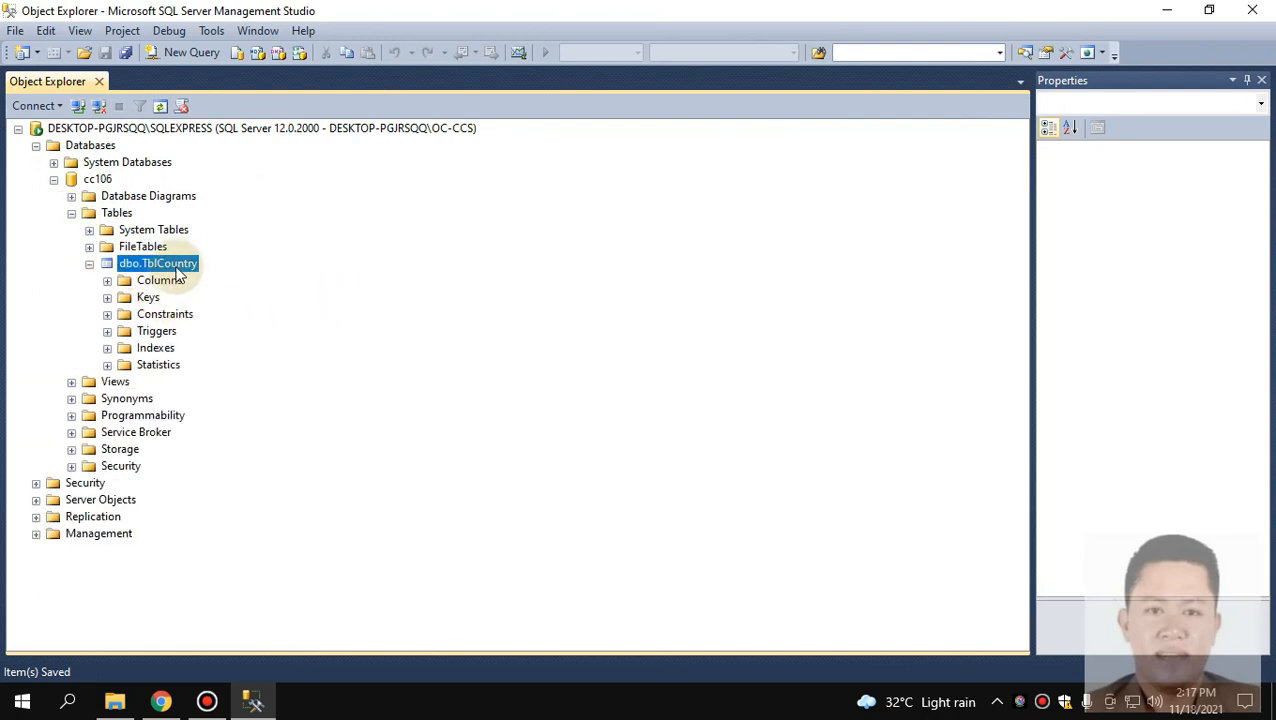
pyautogui.rightClick(176, 268)
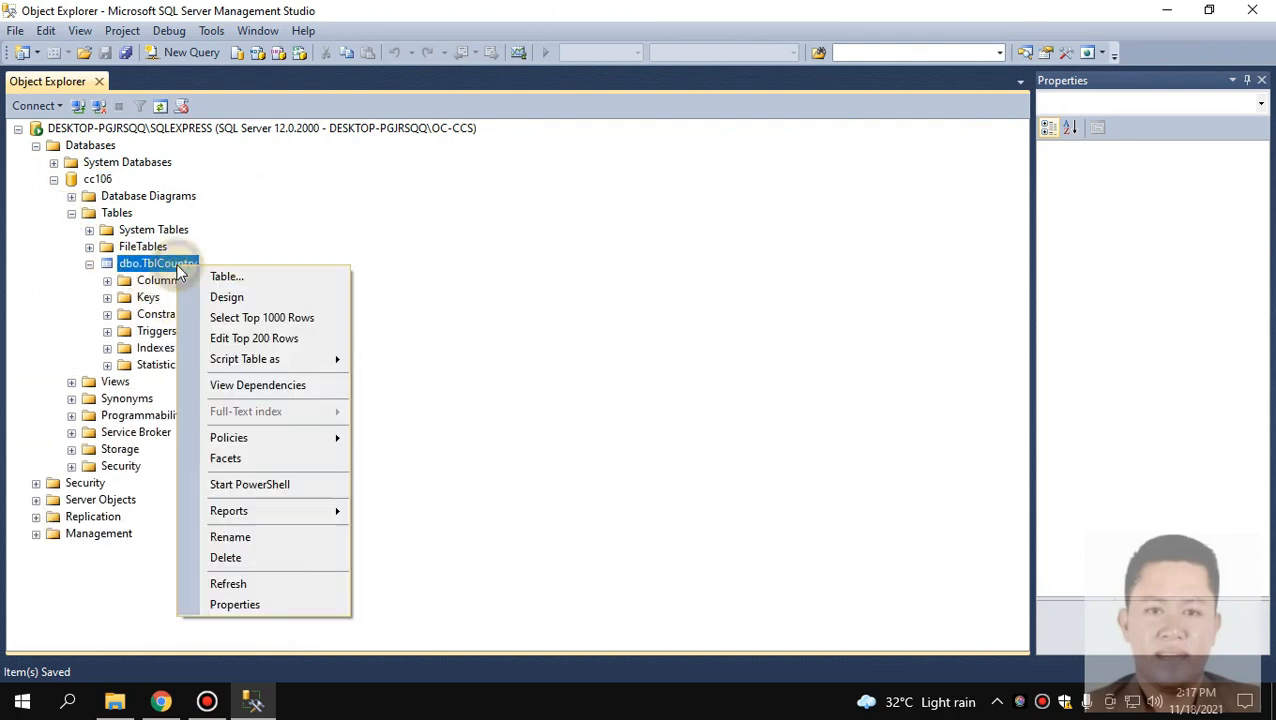
pyautogui.click(265, 298)
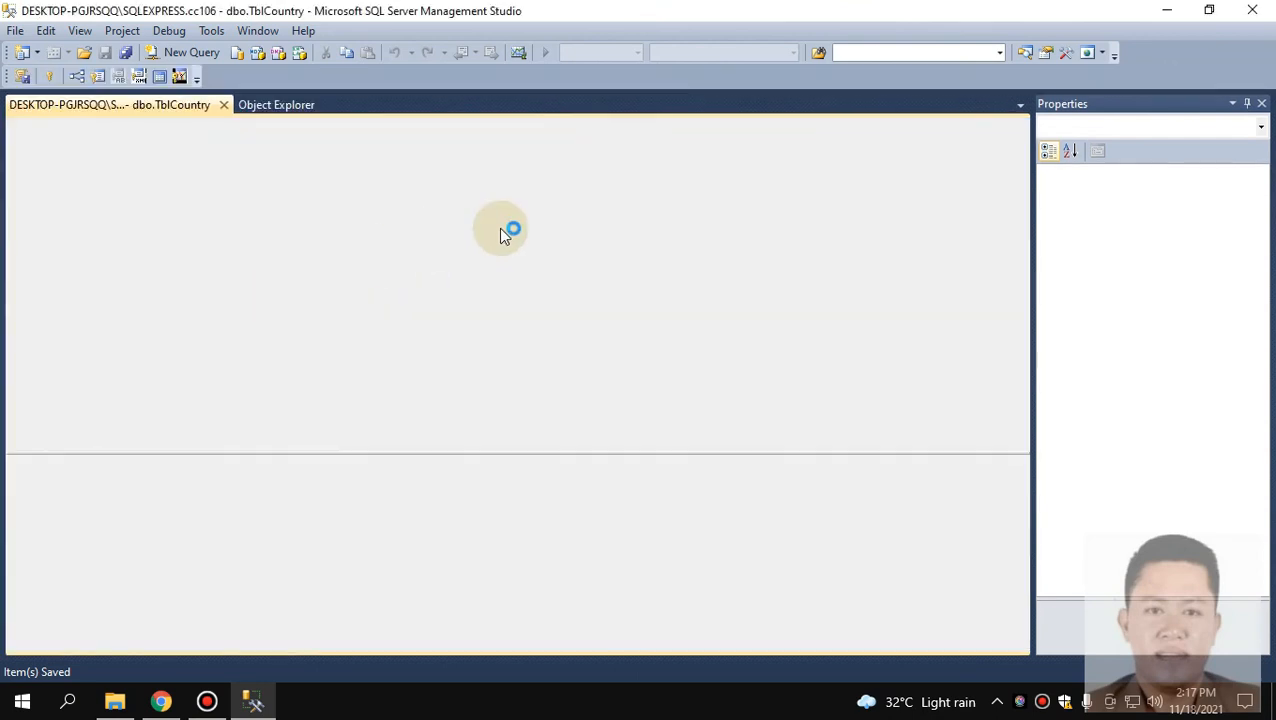
pyautogui.click(224, 105)
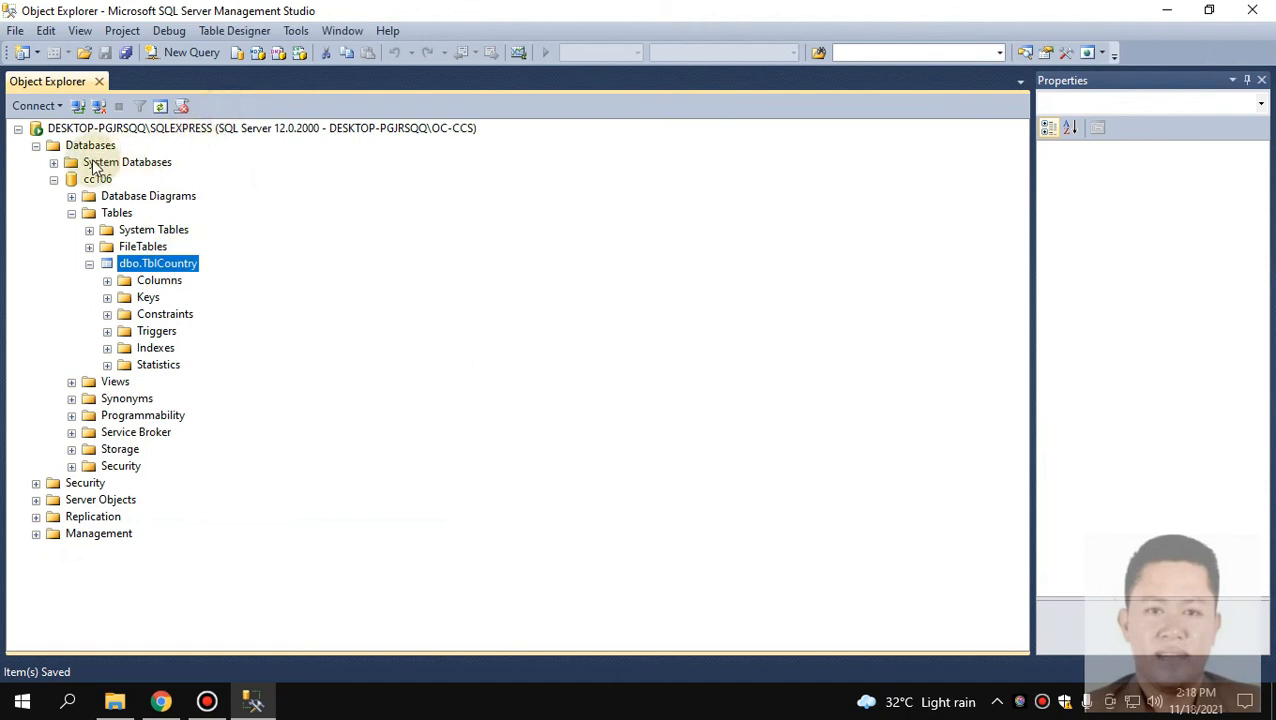
# Query the top 1000 rows of dbo.TblCountry, run the query again, and close the query window.
pyautogui.rightClick(149, 265)
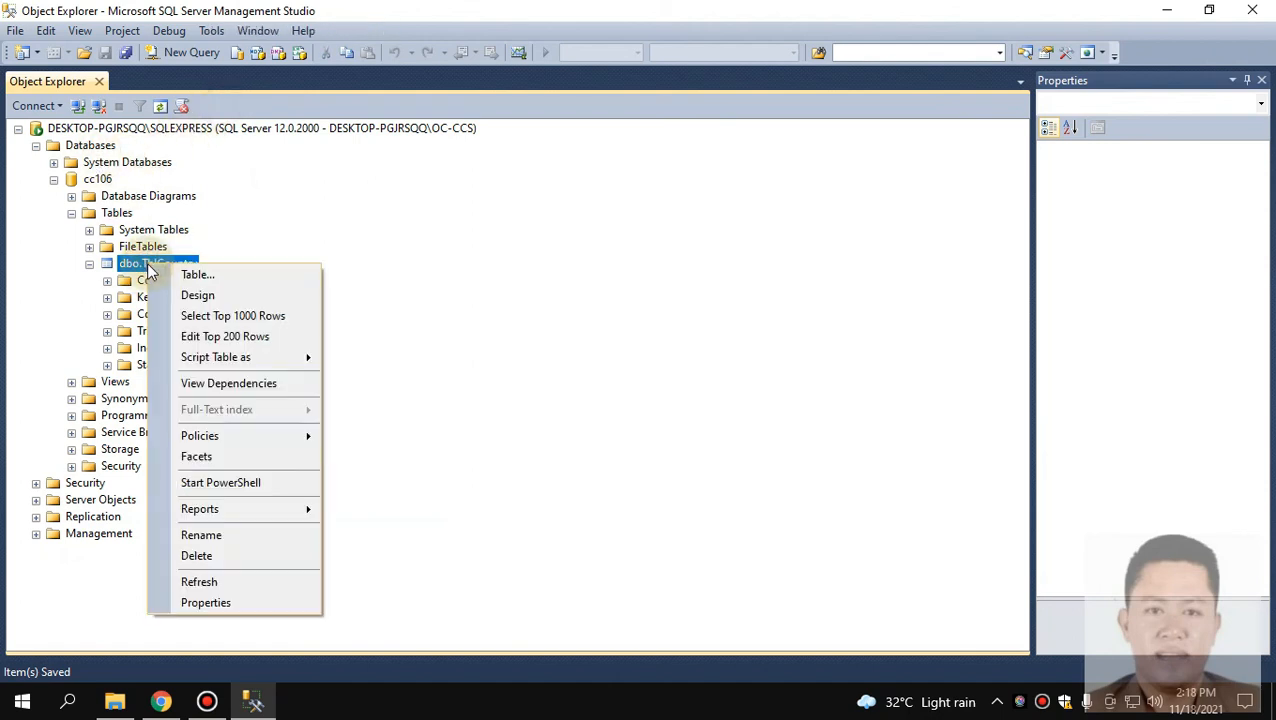
pyautogui.click(263, 318)
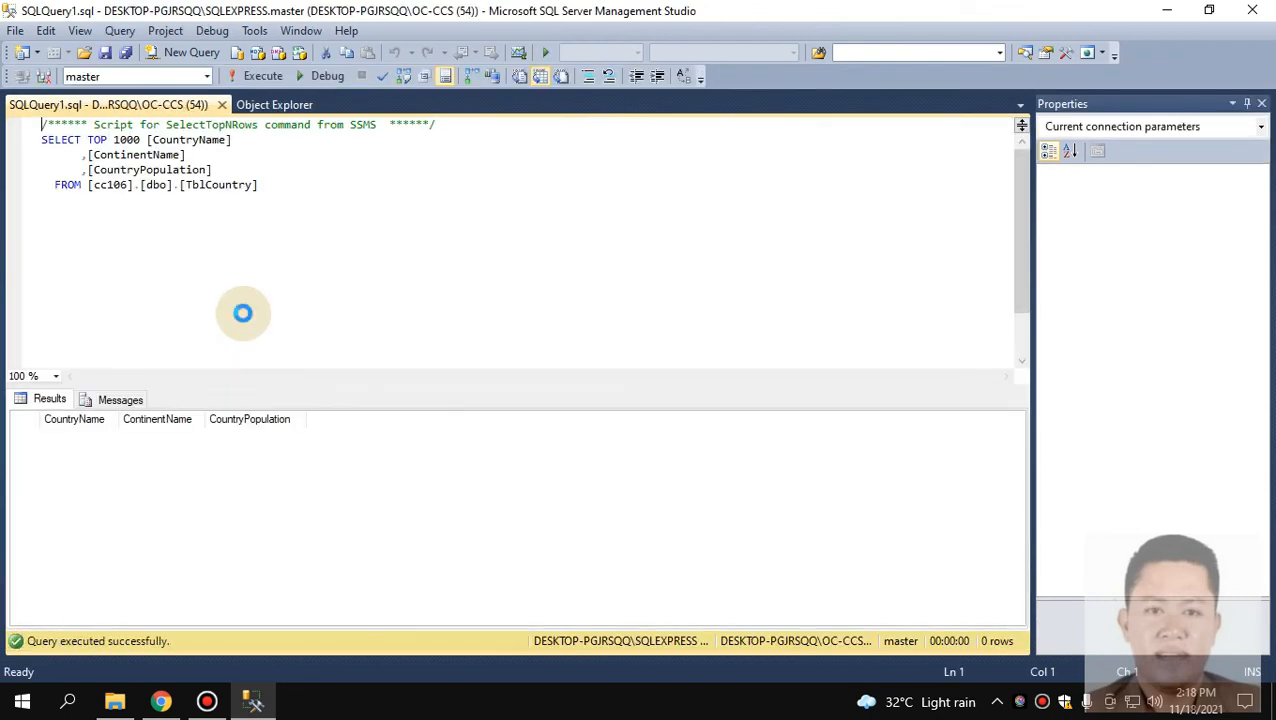
pyautogui.click(258, 76)
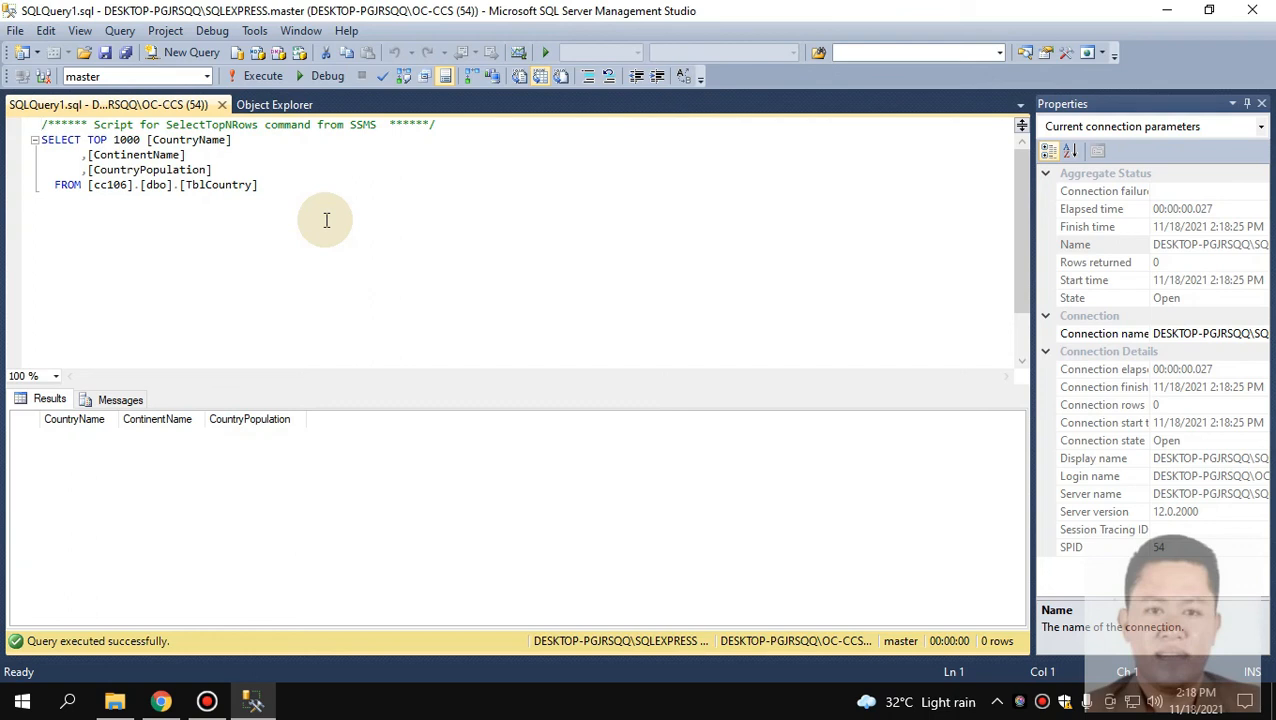
pyautogui.click(223, 104)
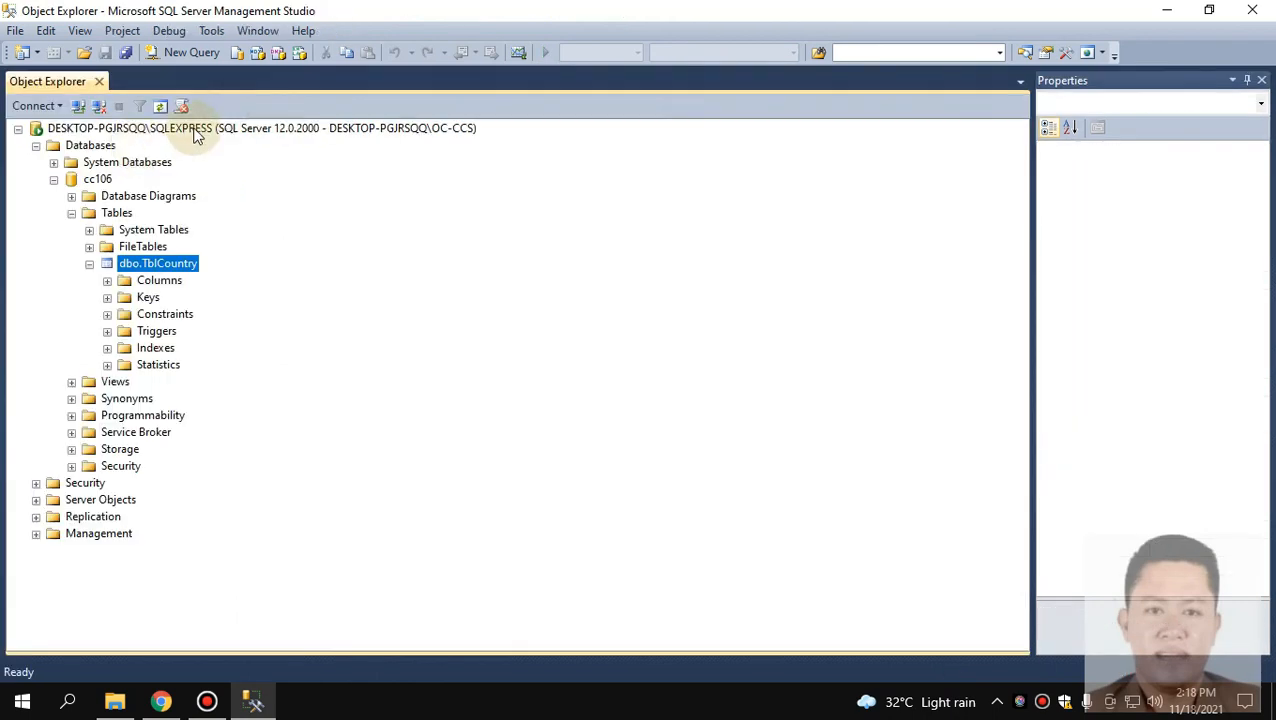
# Open the top 200 rows of dbo.TblCountry for editing and add a row with Germany, Europe and population 8279000.
pyautogui.rightClick(157, 268)
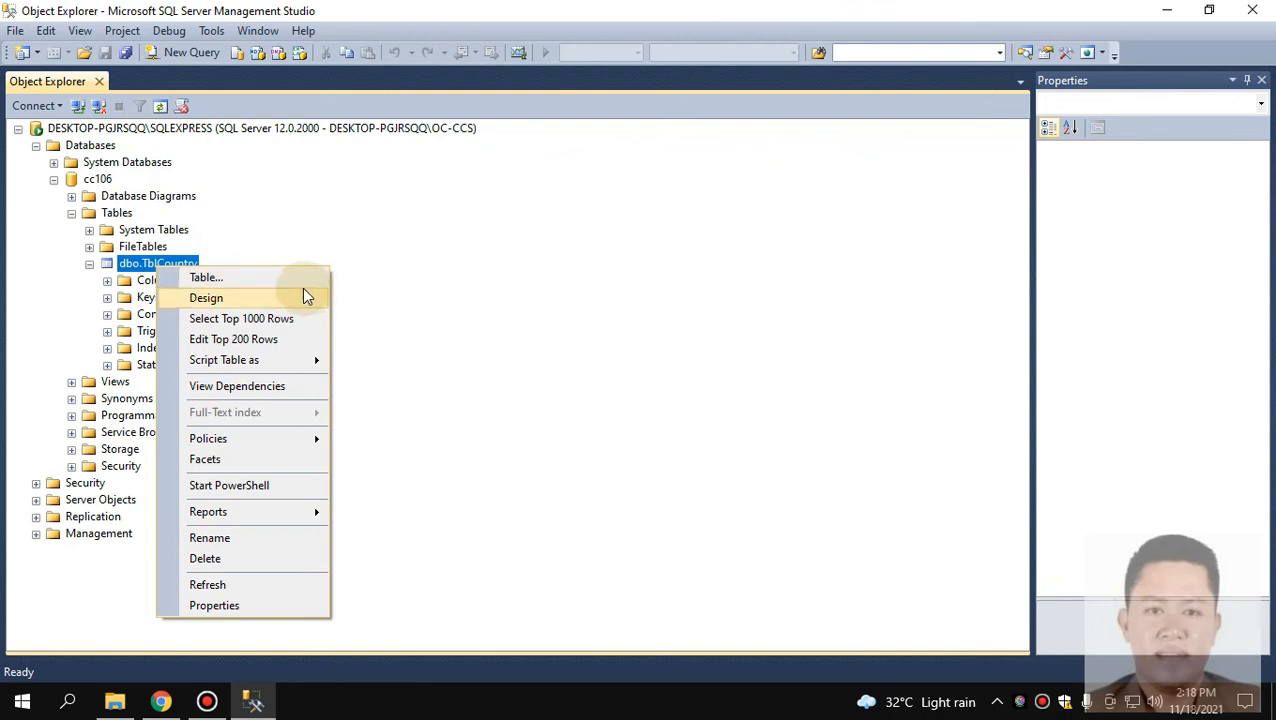
pyautogui.click(298, 341)
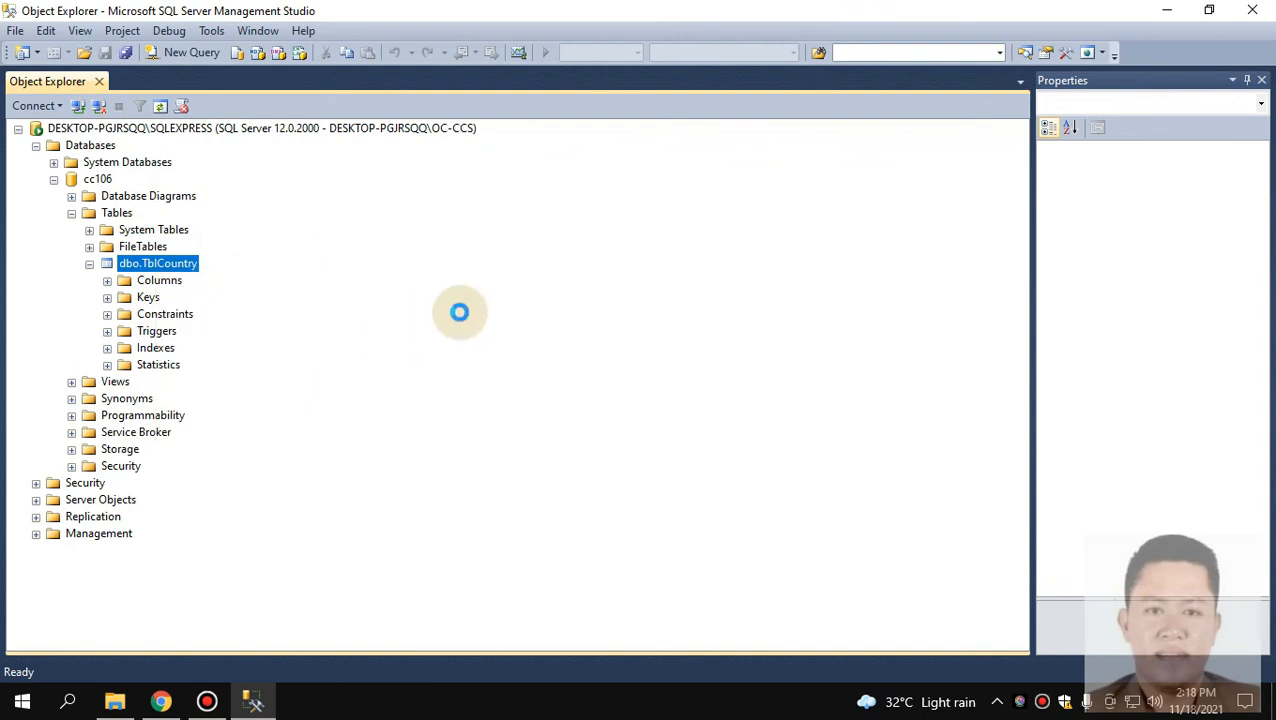
pyautogui.click(80, 148)
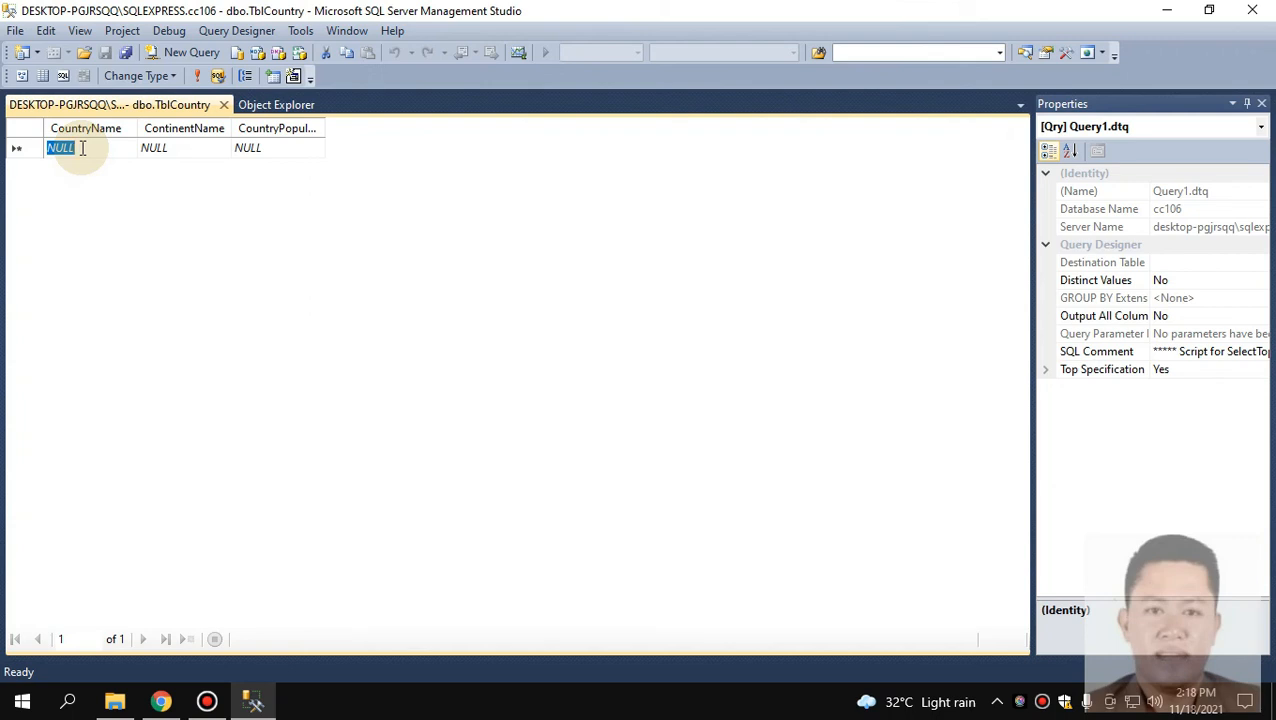
pyautogui.write('Germany')
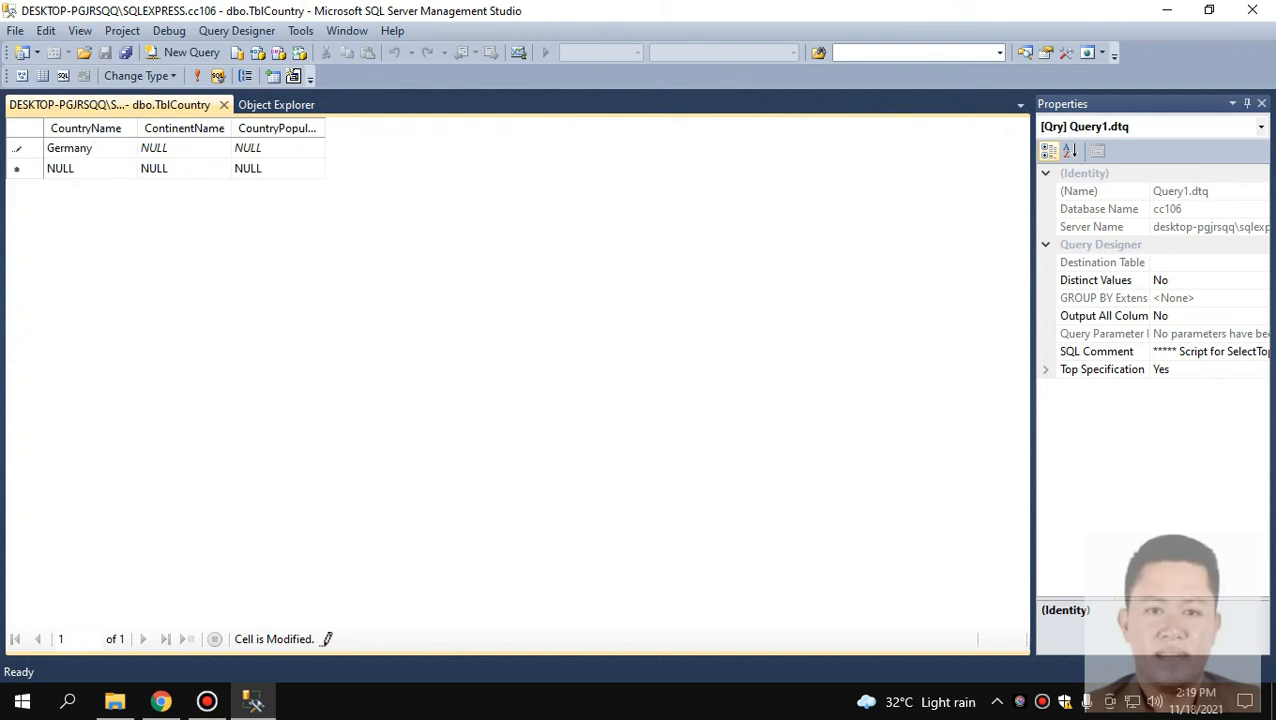
pyautogui.click(179, 147)
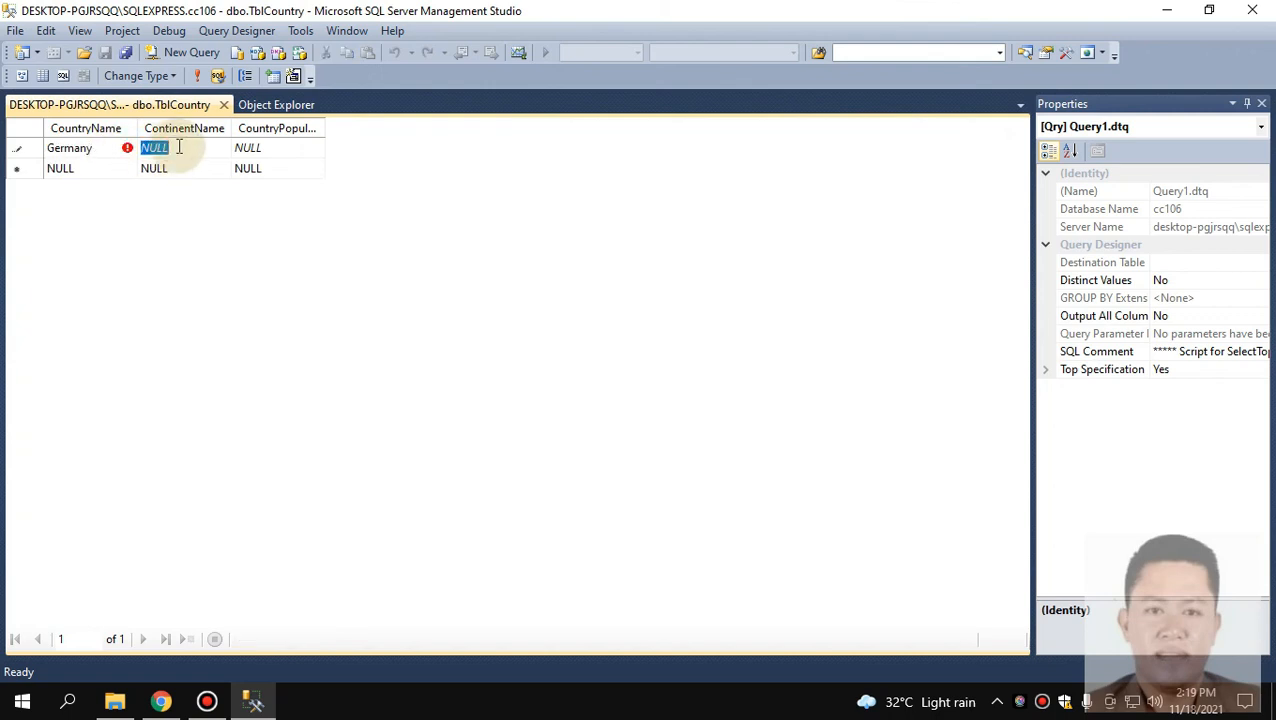
pyautogui.write('Europe')
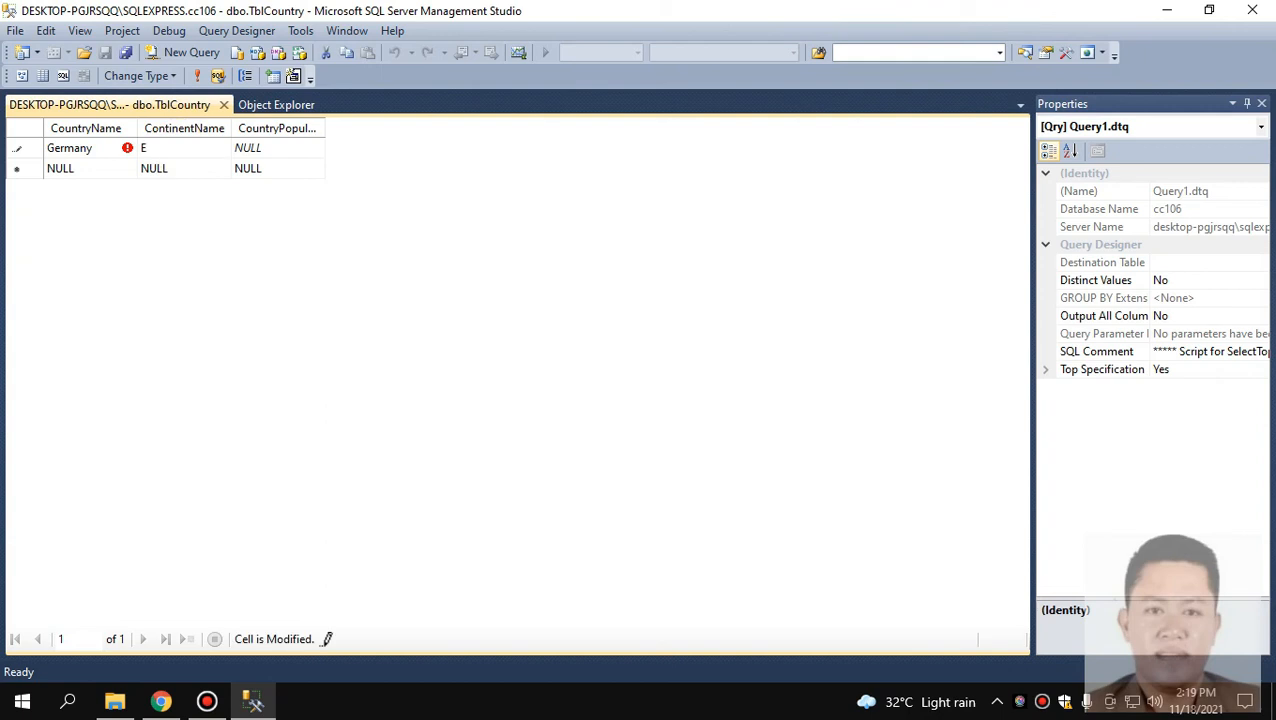
pyautogui.click(282, 148)
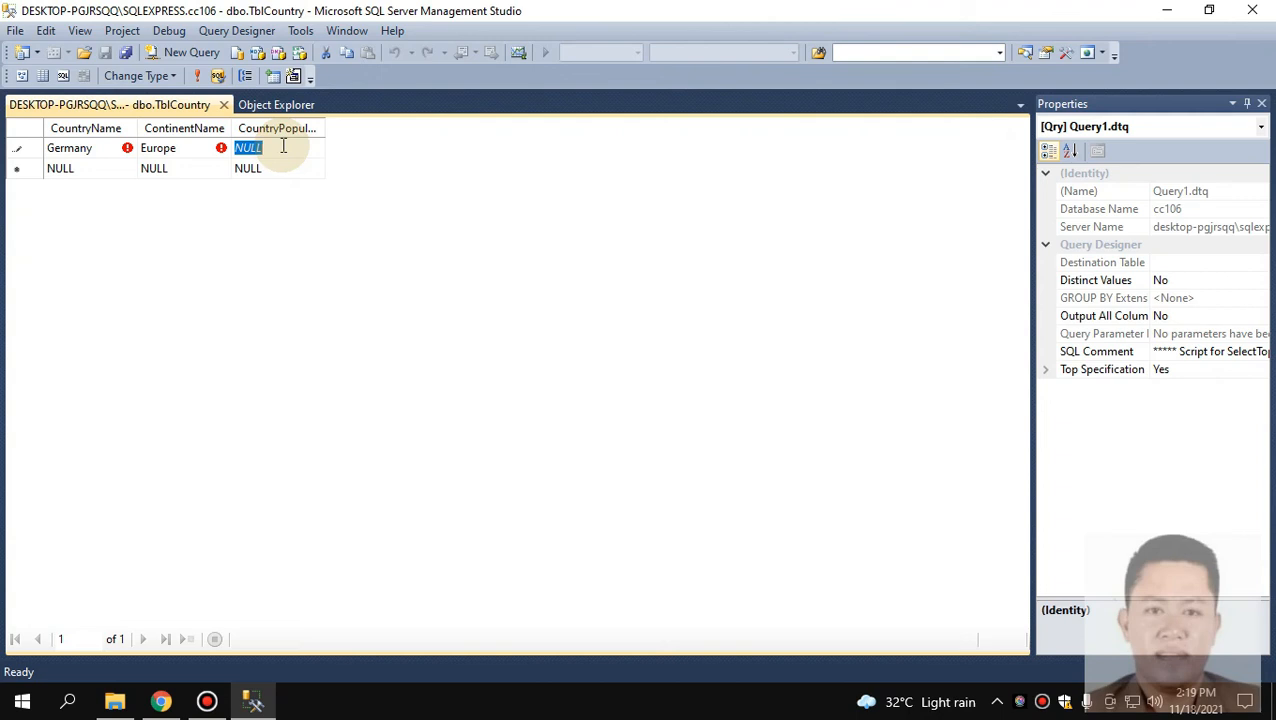
pyautogui.write('8279000')
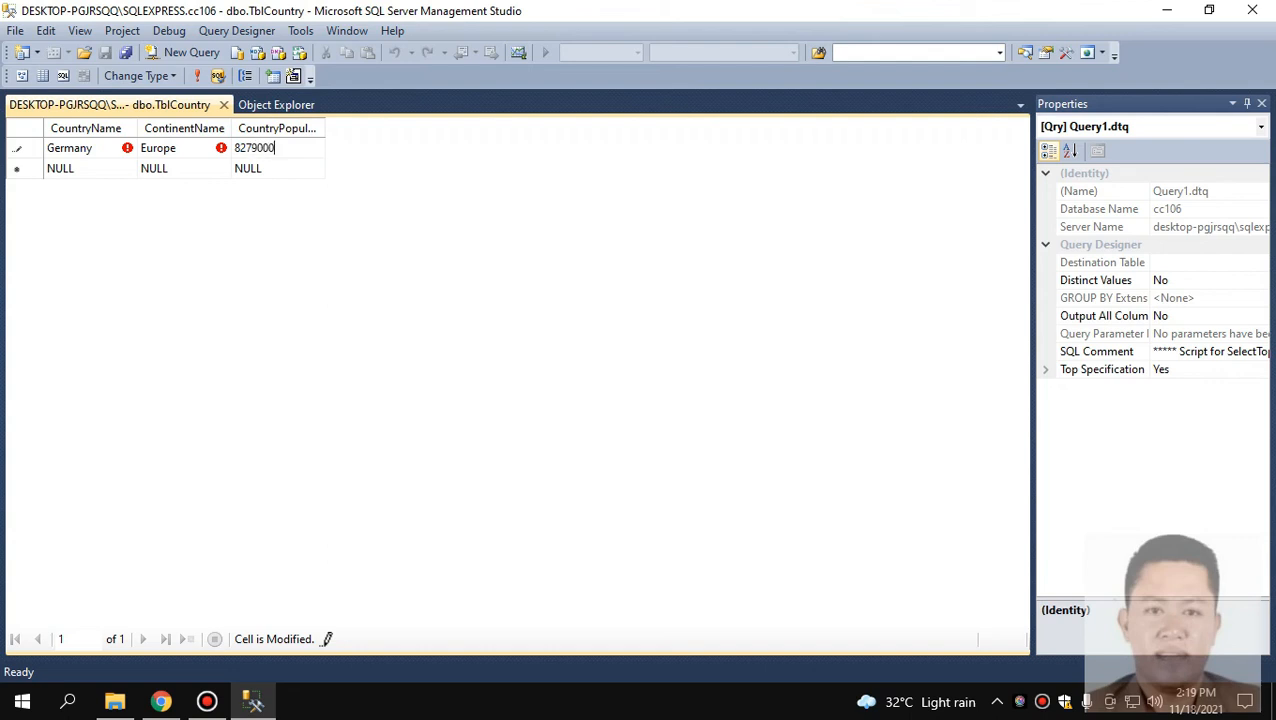
pyautogui.press('Return')
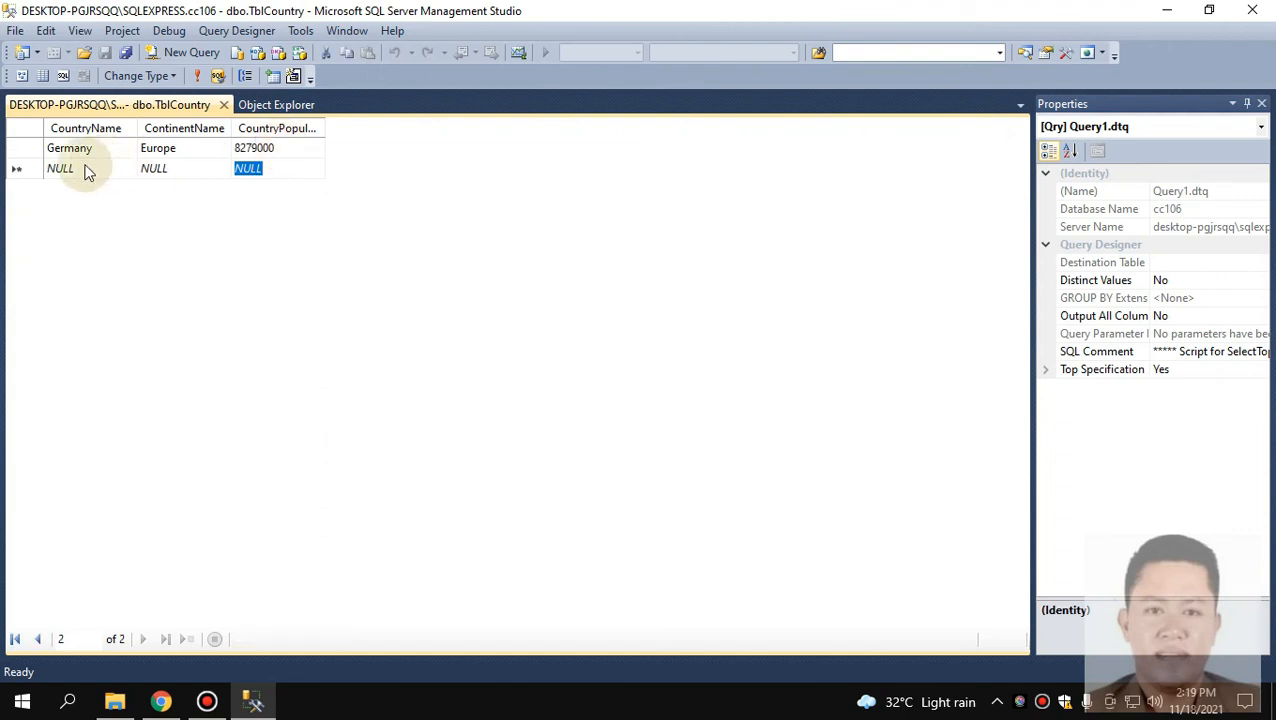
pyautogui.click(297, 150)
pyautogui.click(299, 149)
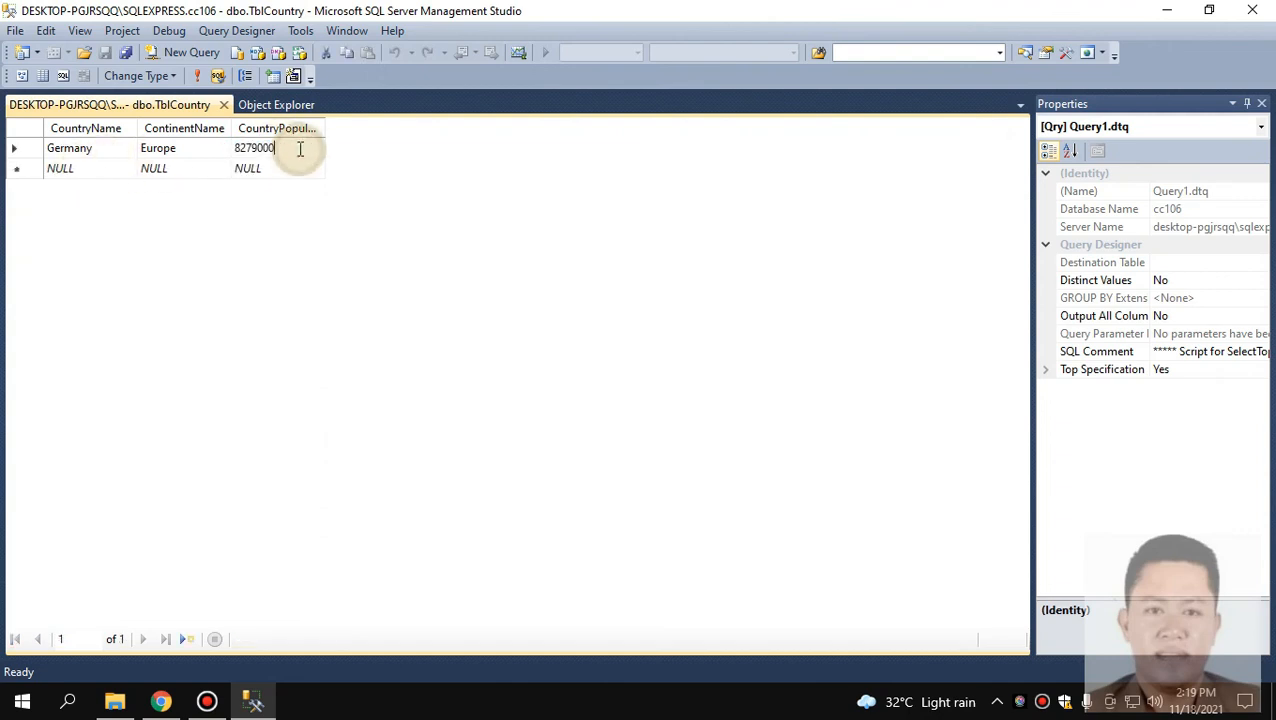
pyautogui.click(284, 149)
pyautogui.press('Return')
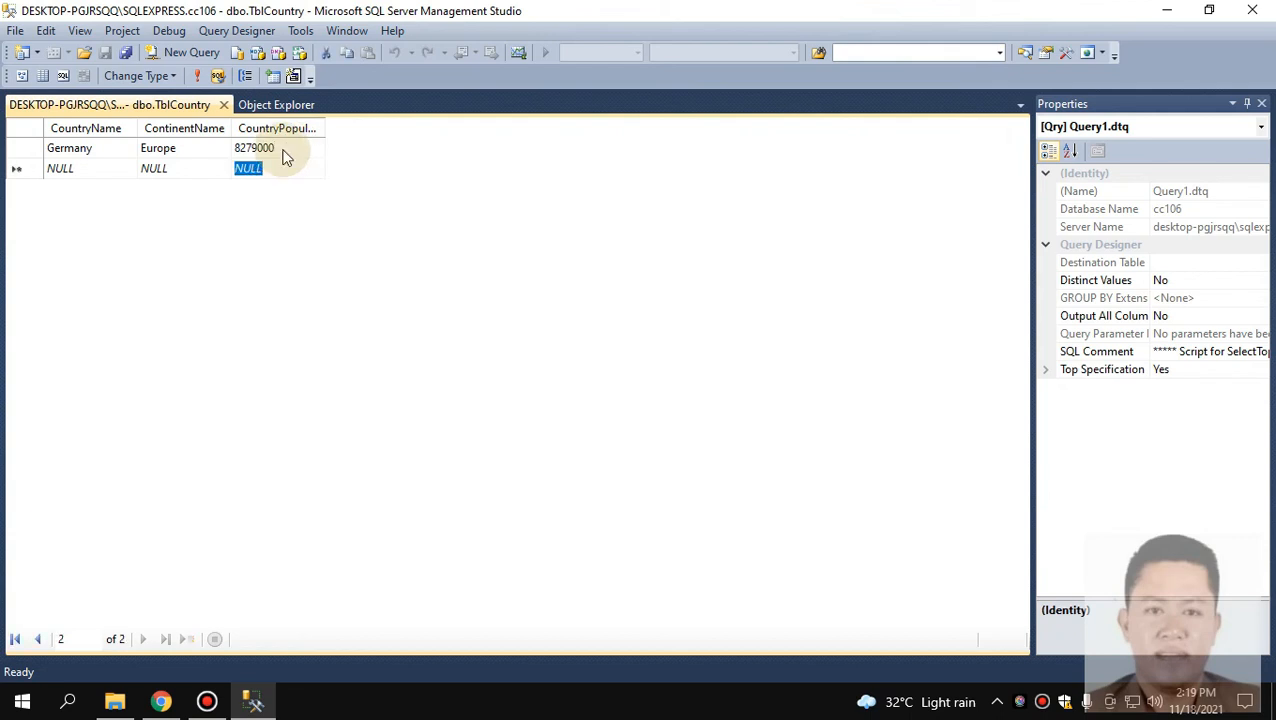
# Add a second row to dbo.TblCountry with Philippines, Asia and population 9855000.
pyautogui.click(94, 168)
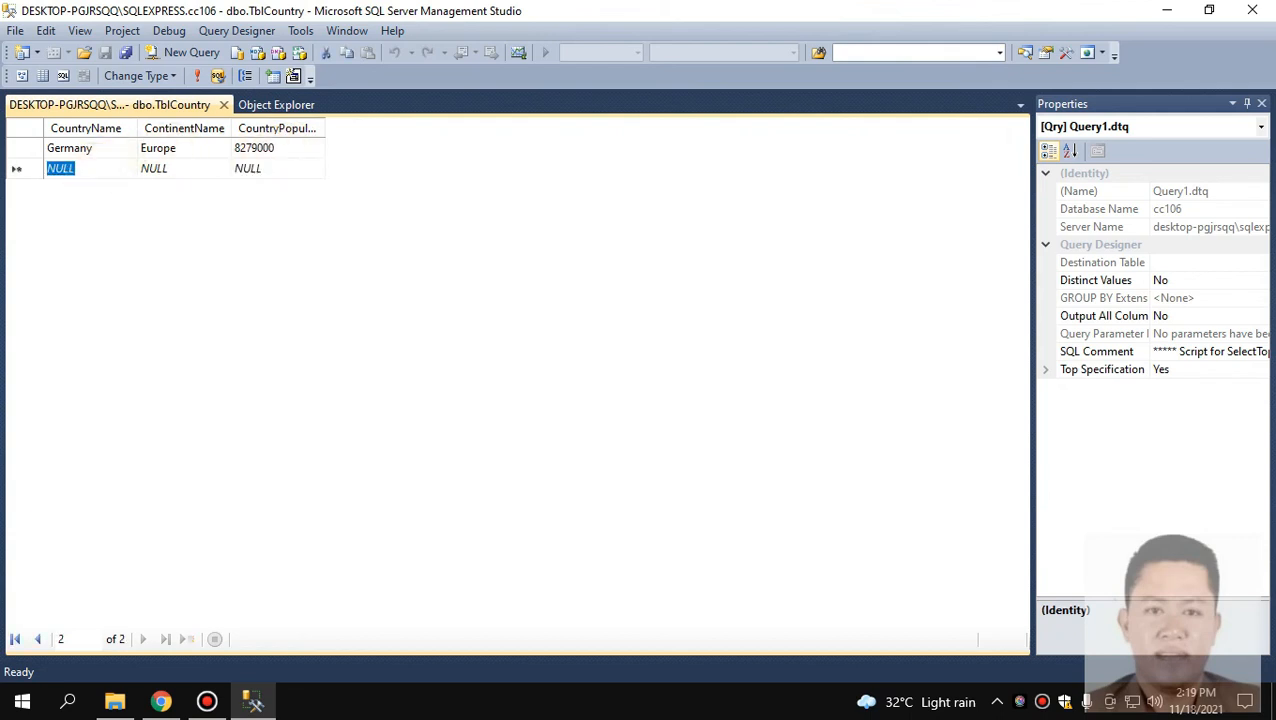
pyautogui.write('Philippines')
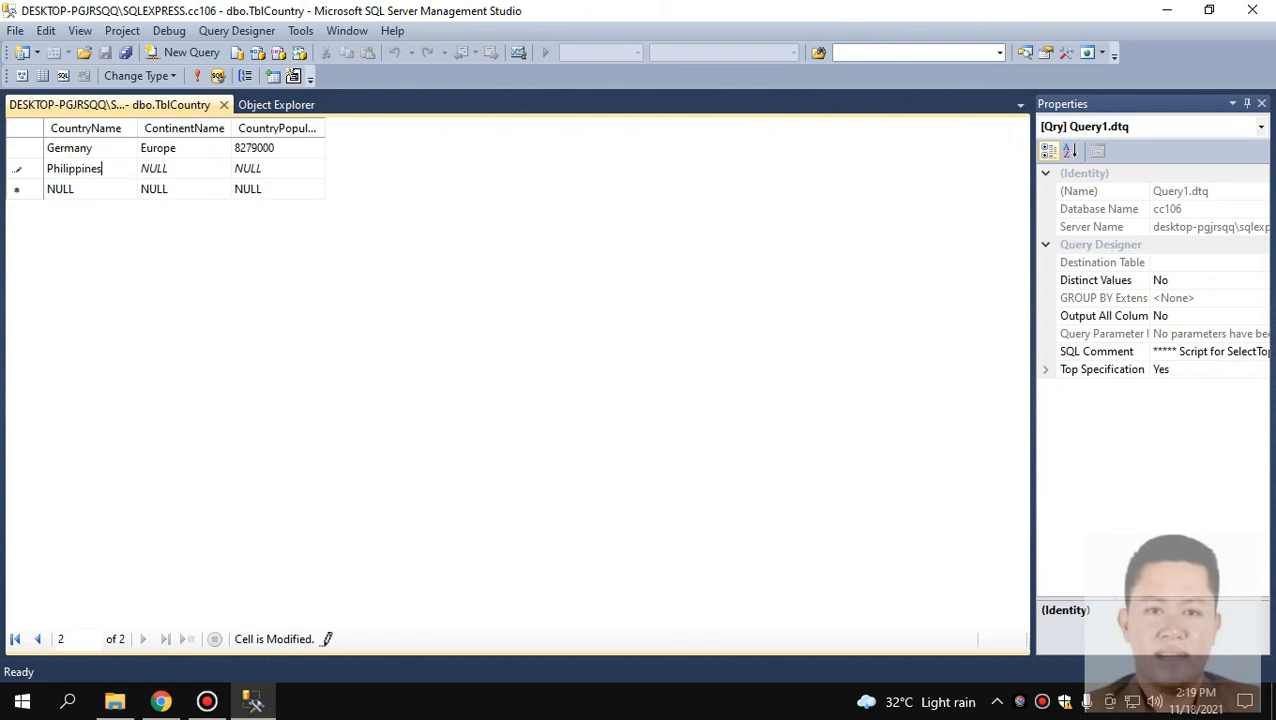
pyautogui.click(177, 169)
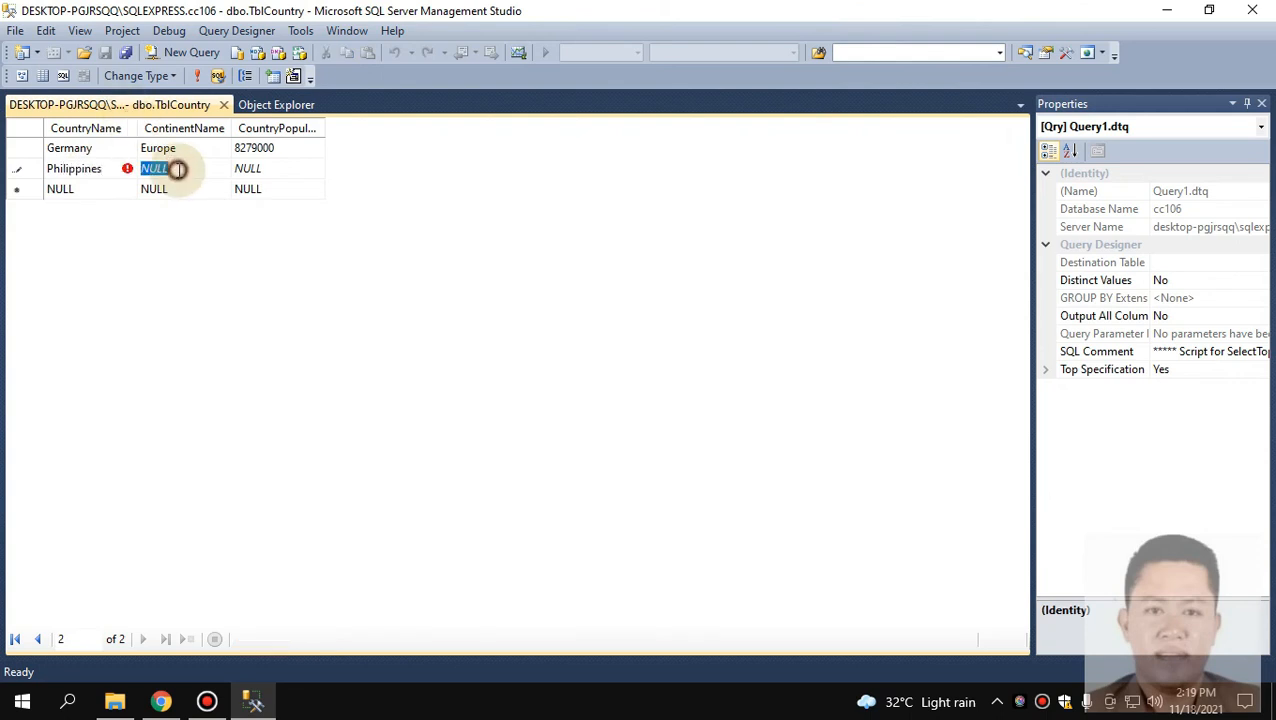
pyautogui.write('Asia')
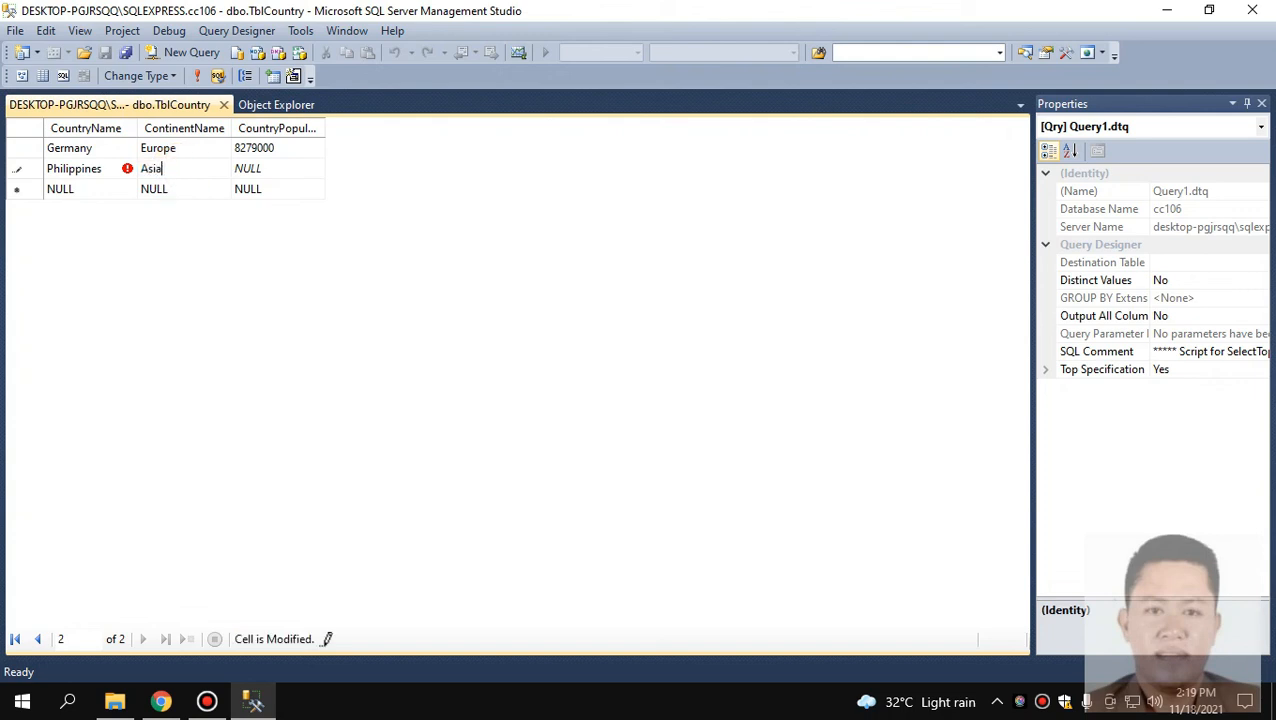
pyautogui.click(262, 168)
pyautogui.write('98')
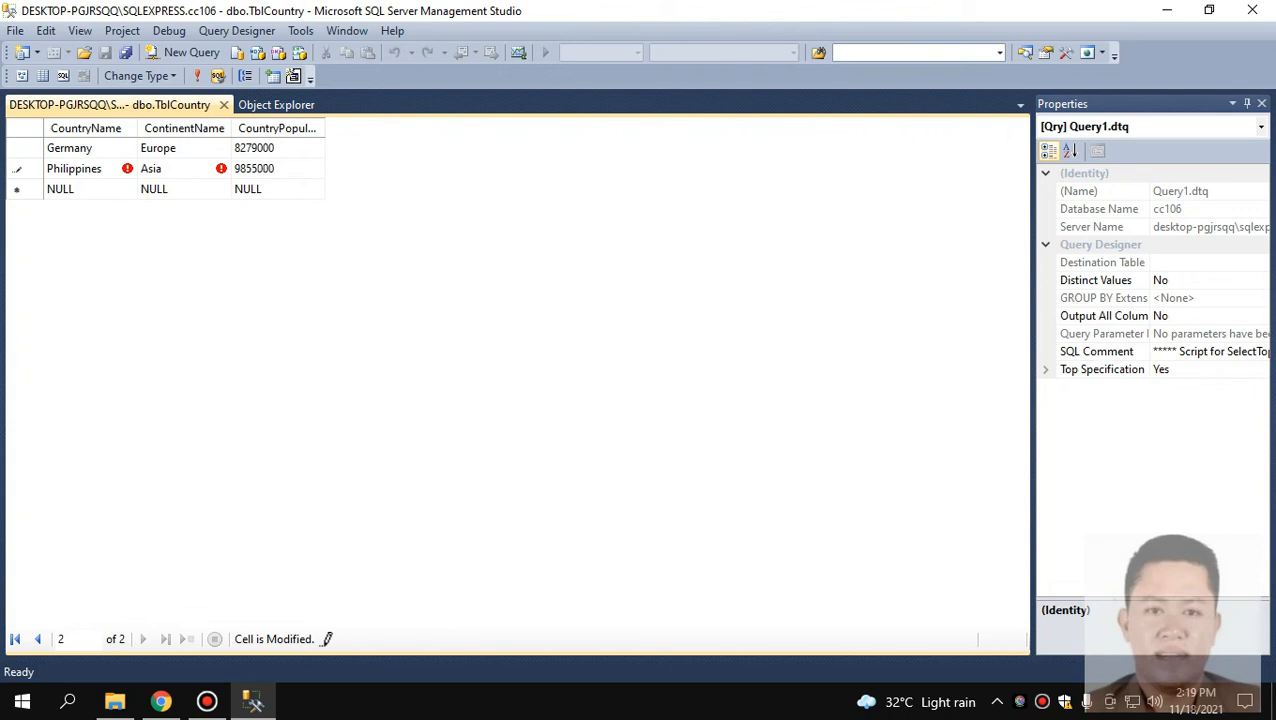
pyautogui.write('55000')
pyautogui.press('Down')
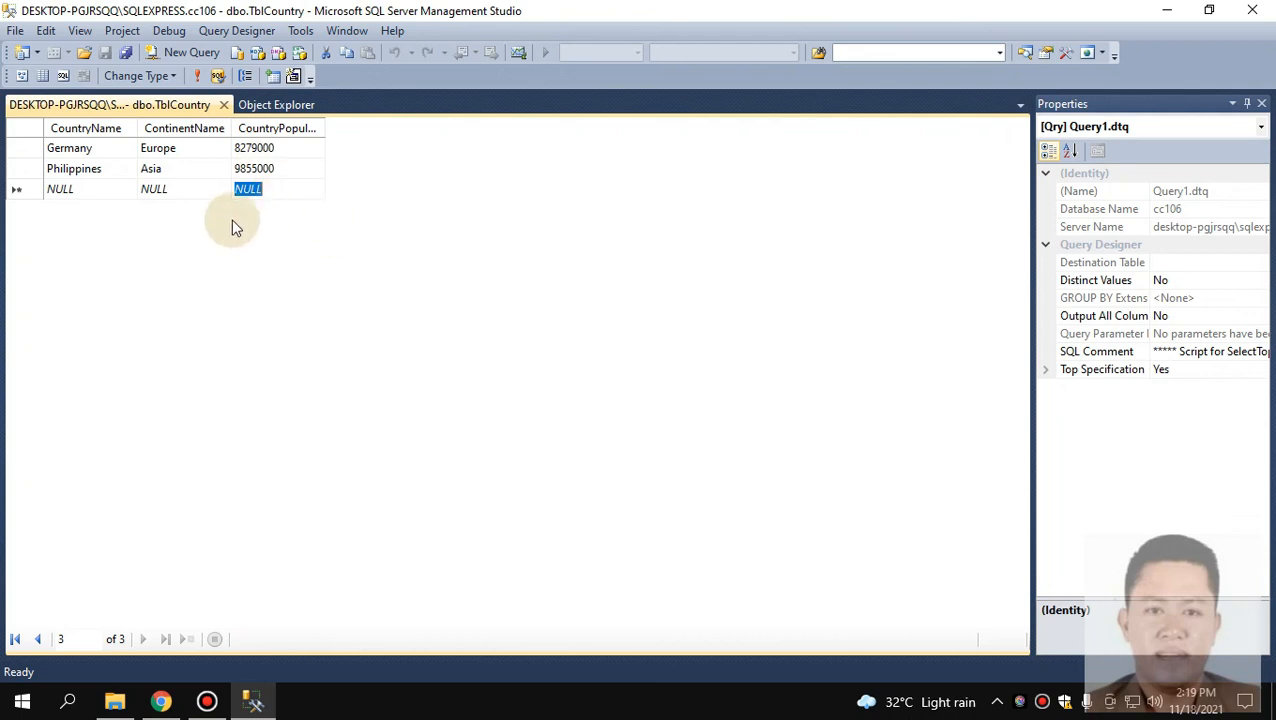
# Review the Germany and Philippines rows cell by cell and close the table's editing view.
pyautogui.click(104, 170)
pyautogui.click(100, 148)
pyautogui.click(179, 148)
pyautogui.click(165, 169)
pyautogui.click(270, 166)
pyautogui.click(268, 148)
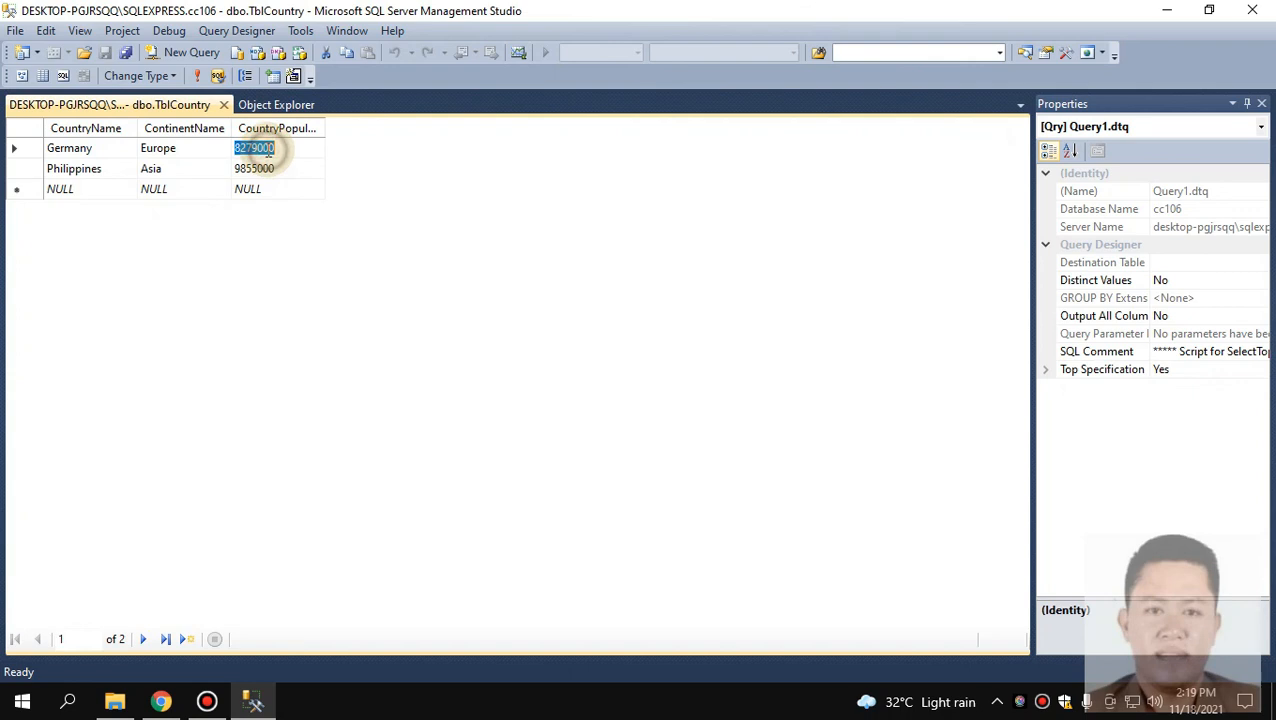
pyautogui.click(224, 106)
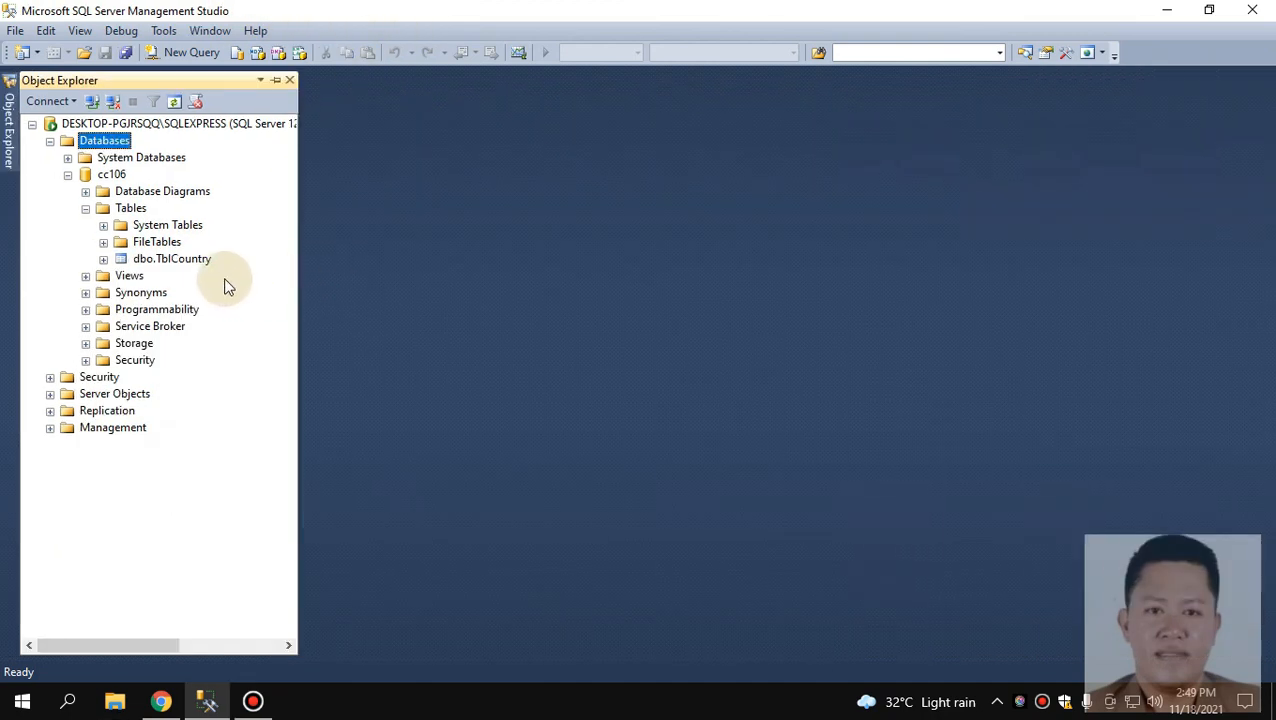
# Query the top 1000 rows of dbo.TblCountry, highlight the generated SELECT script, and close the query window.
pyautogui.click(172, 264)
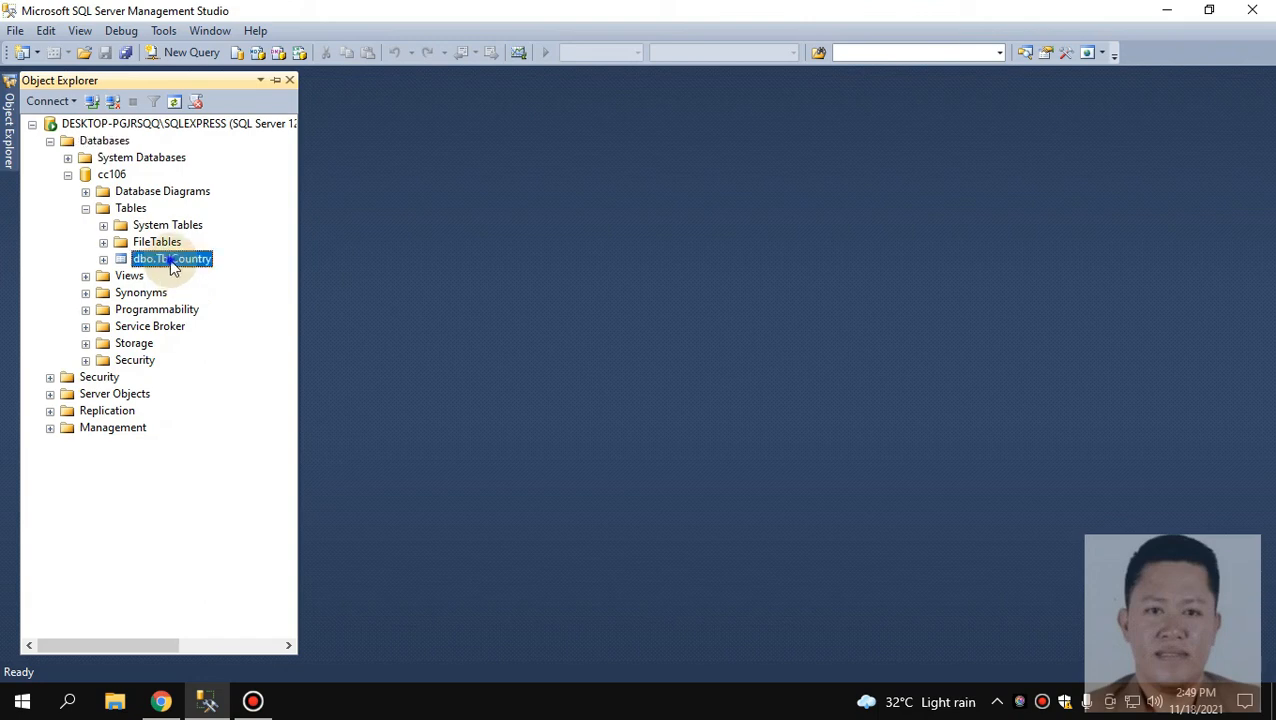
pyautogui.rightClick(161, 259)
pyautogui.click(240, 316)
pyautogui.click(205, 266)
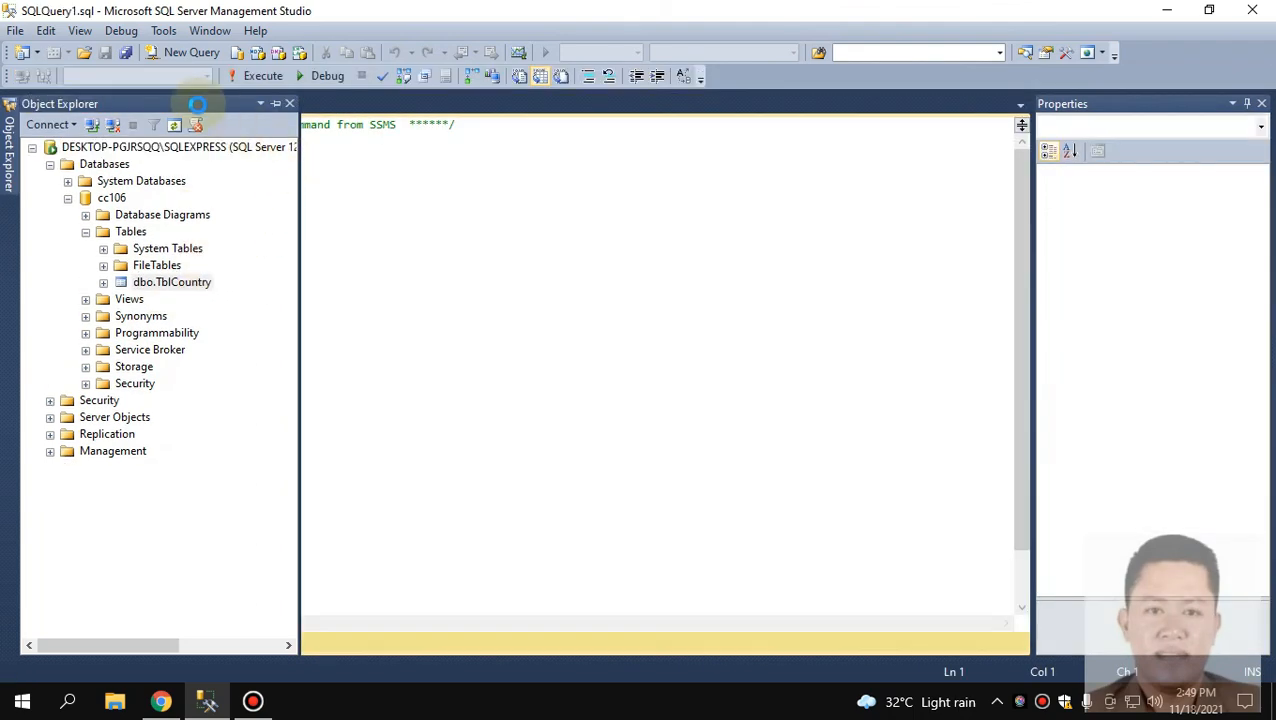
pyautogui.click(272, 104)
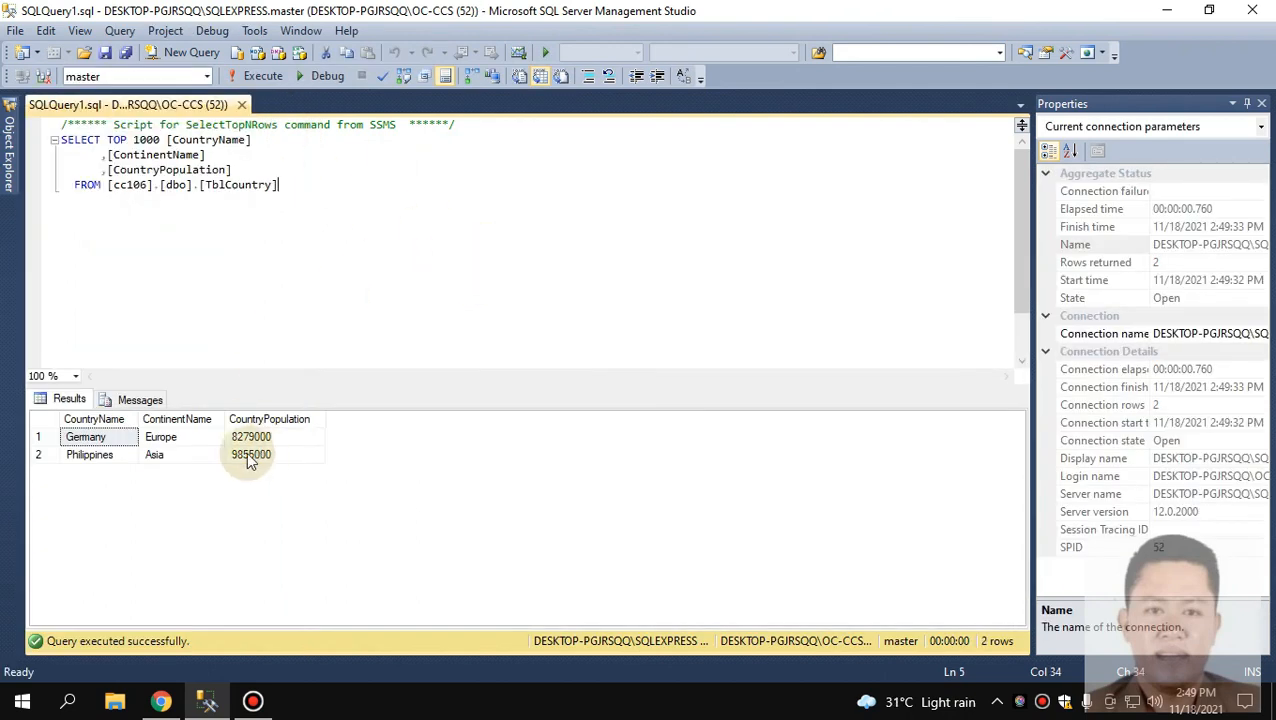
pyautogui.moveTo(293, 192); pyautogui.dragTo(60, 140)
pyautogui.moveTo(296, 189); pyautogui.dragTo(64, 125)
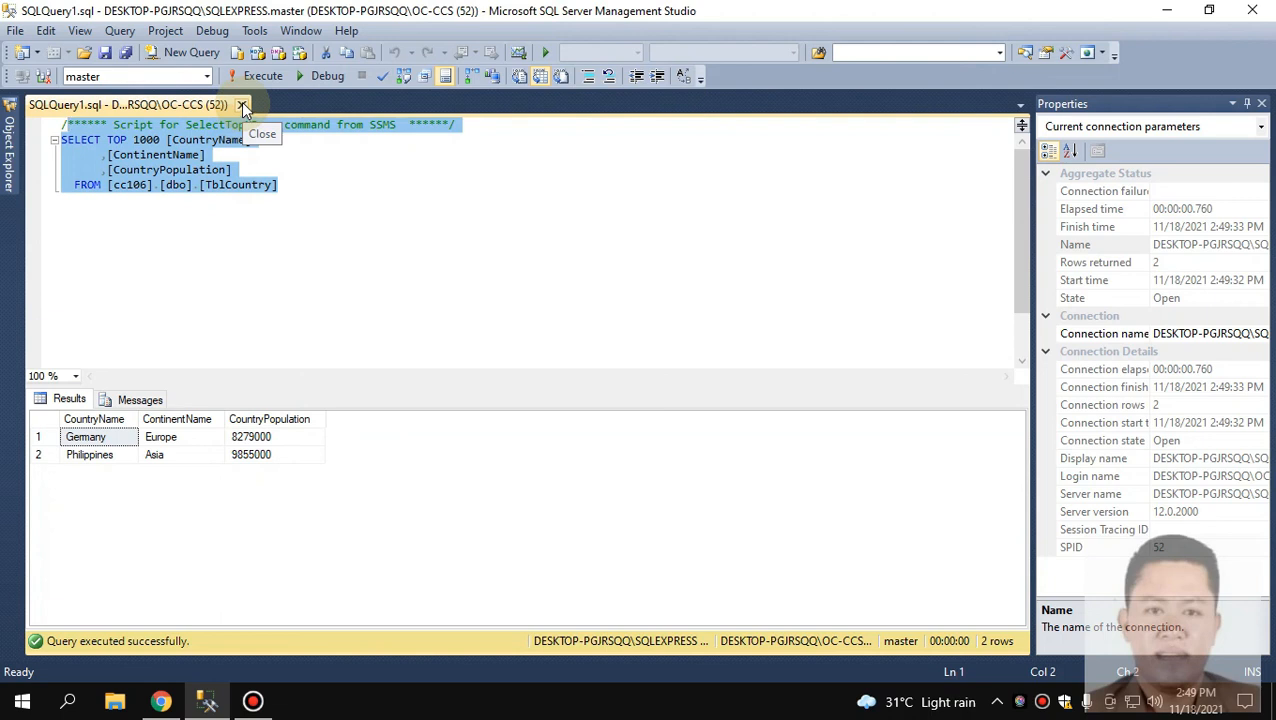
pyautogui.click(241, 104)
# Query the top 1000 rows of dbo.TblCountry again and highlight the whole generated script.
pyautogui.click(10, 160)
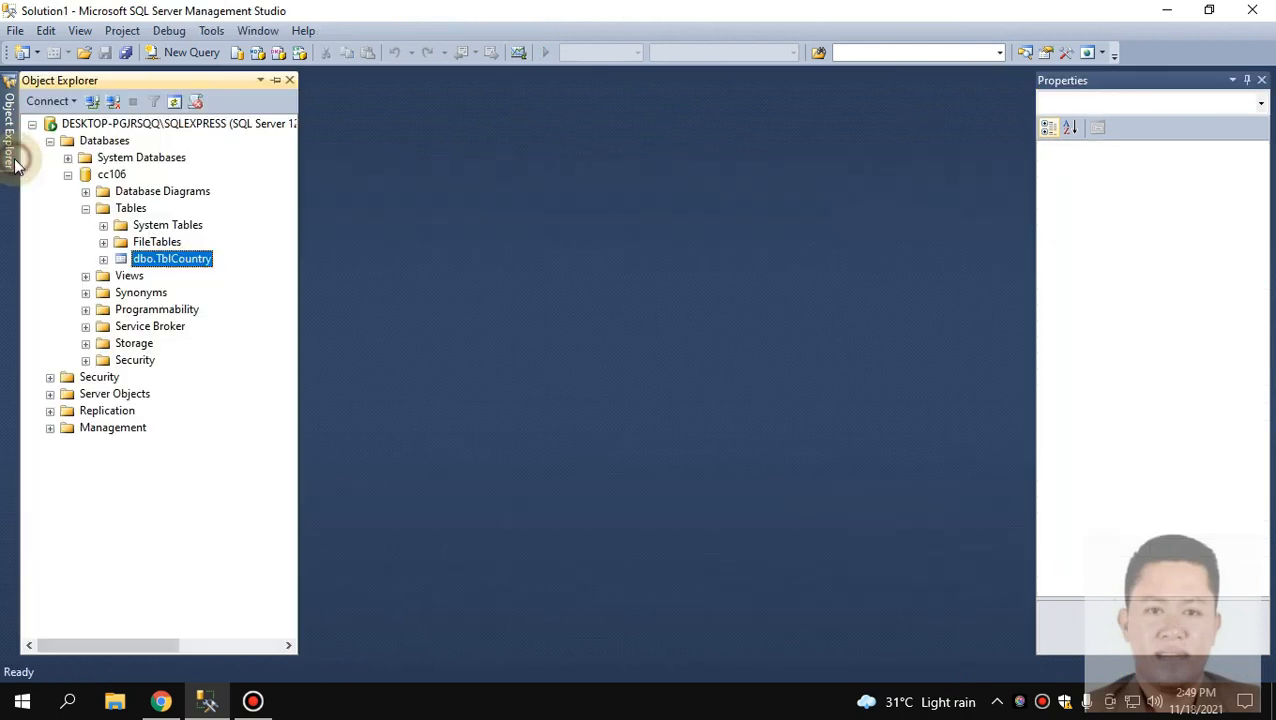
pyautogui.rightClick(160, 266)
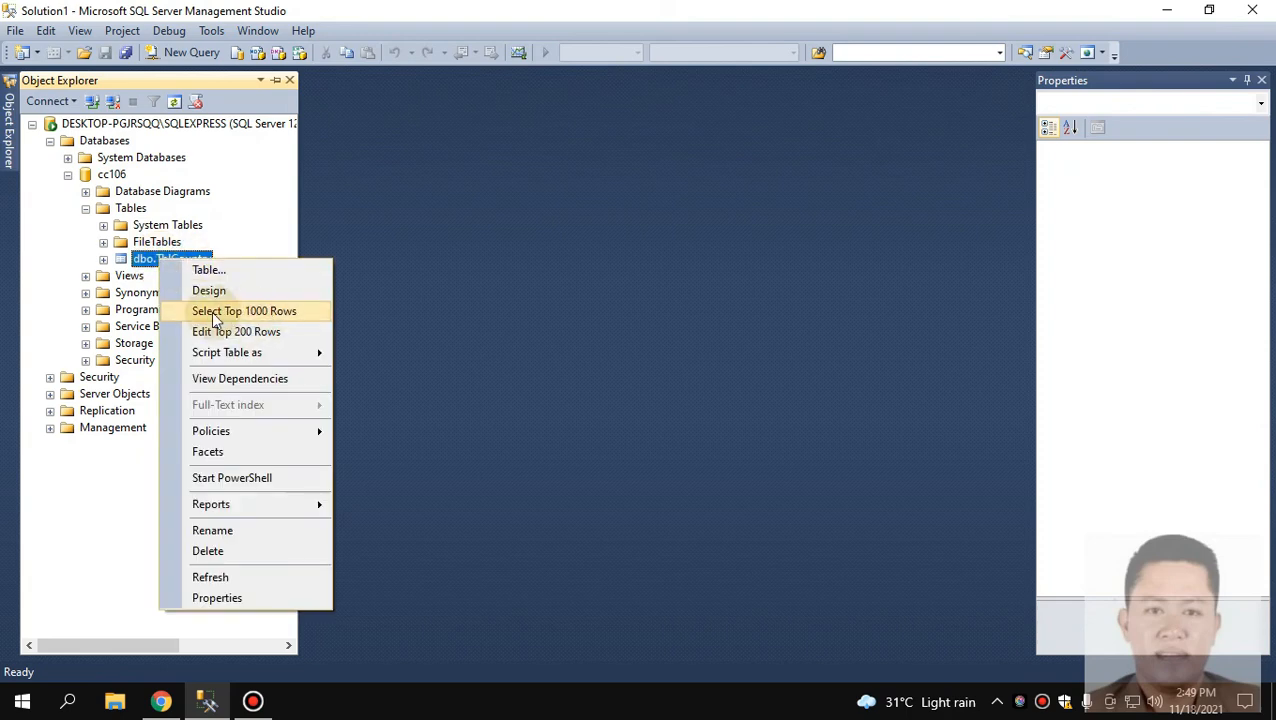
pyautogui.click(255, 312)
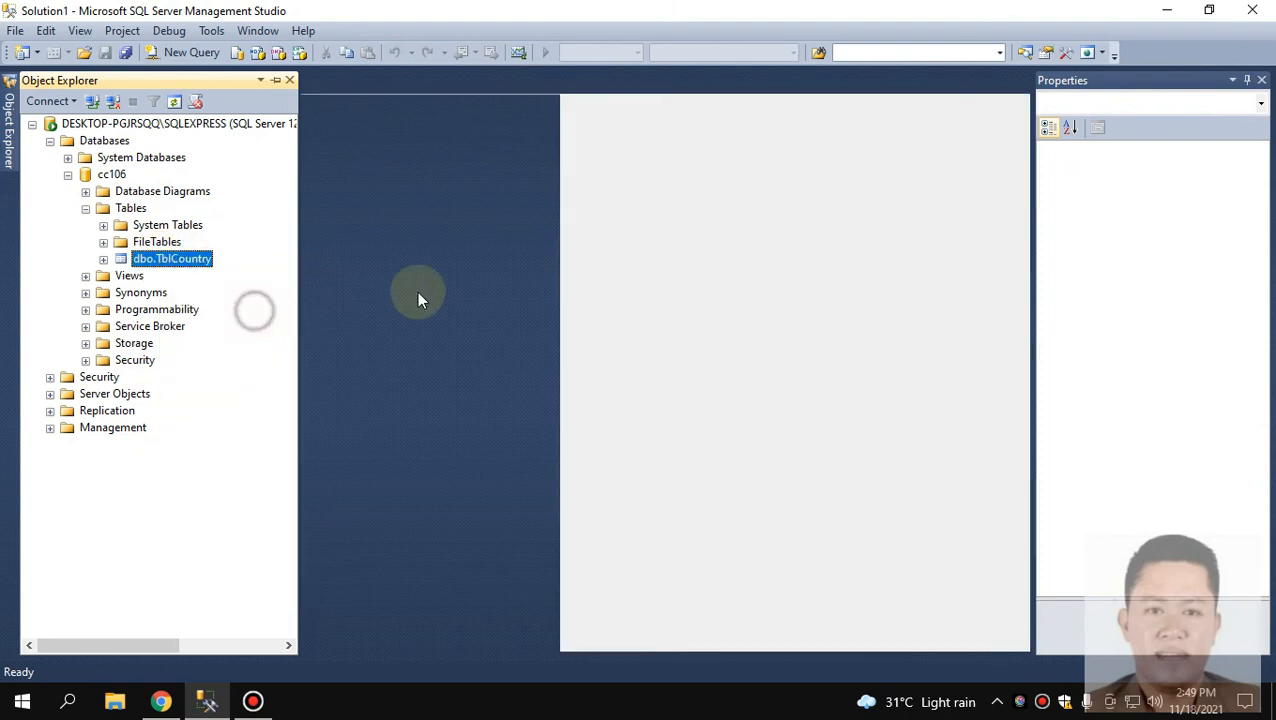
pyautogui.moveTo(204, 186); pyautogui.dragTo(60, 124)
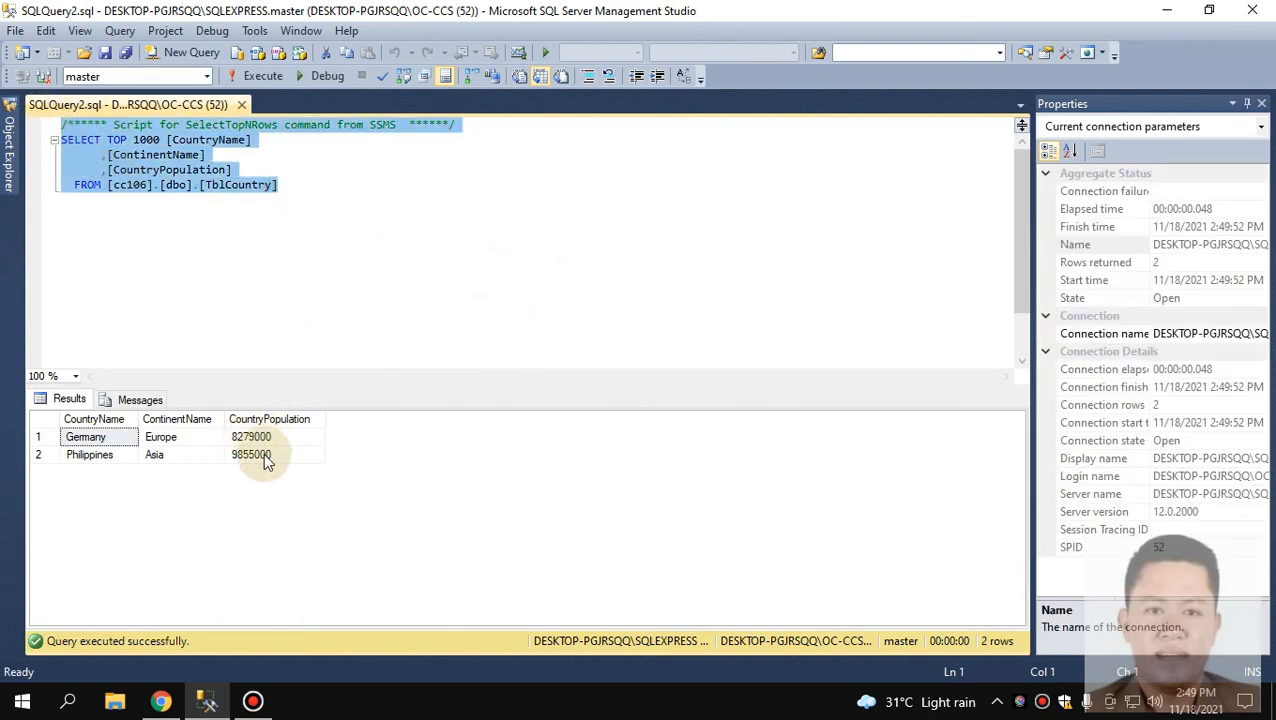
# Examine the country, continent and population values in the query results against the SELECT script that returns them.
pyautogui.click(150, 455)
pyautogui.click(100, 456)
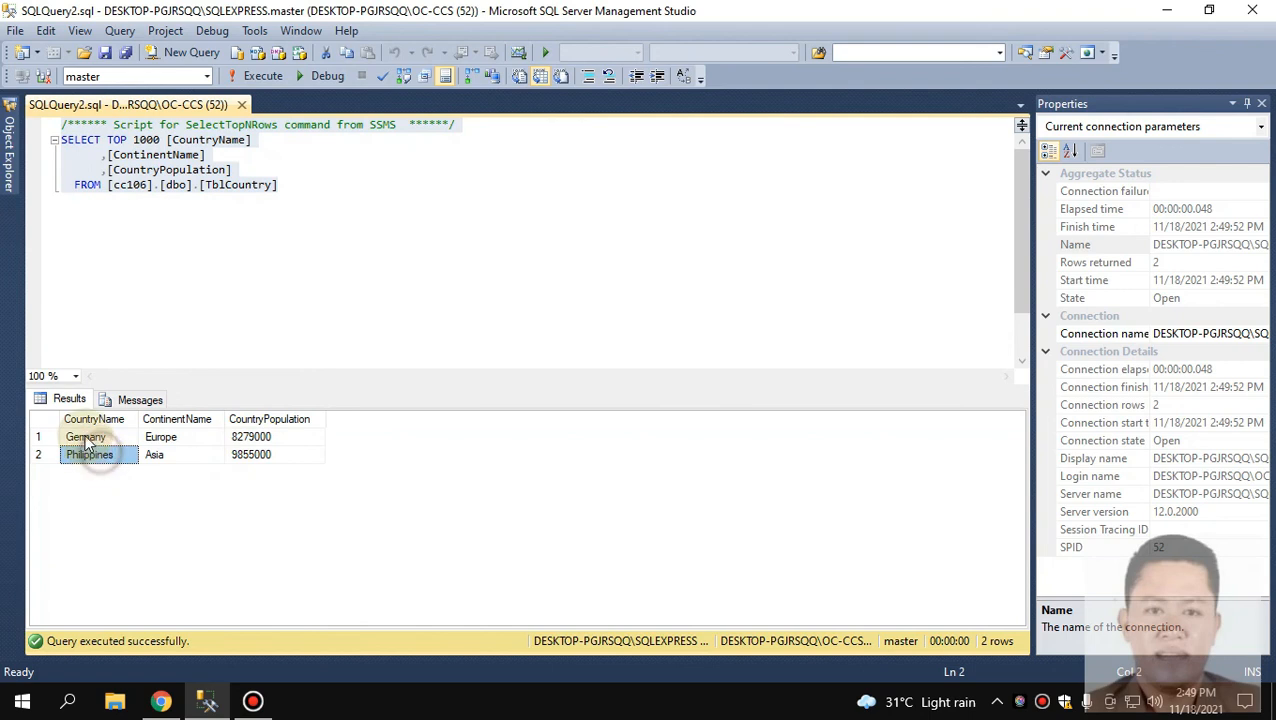
pyautogui.click(150, 437)
pyautogui.click(254, 456)
pyautogui.click(165, 455)
pyautogui.click(160, 437)
pyautogui.click(88, 437)
pyautogui.click(90, 455)
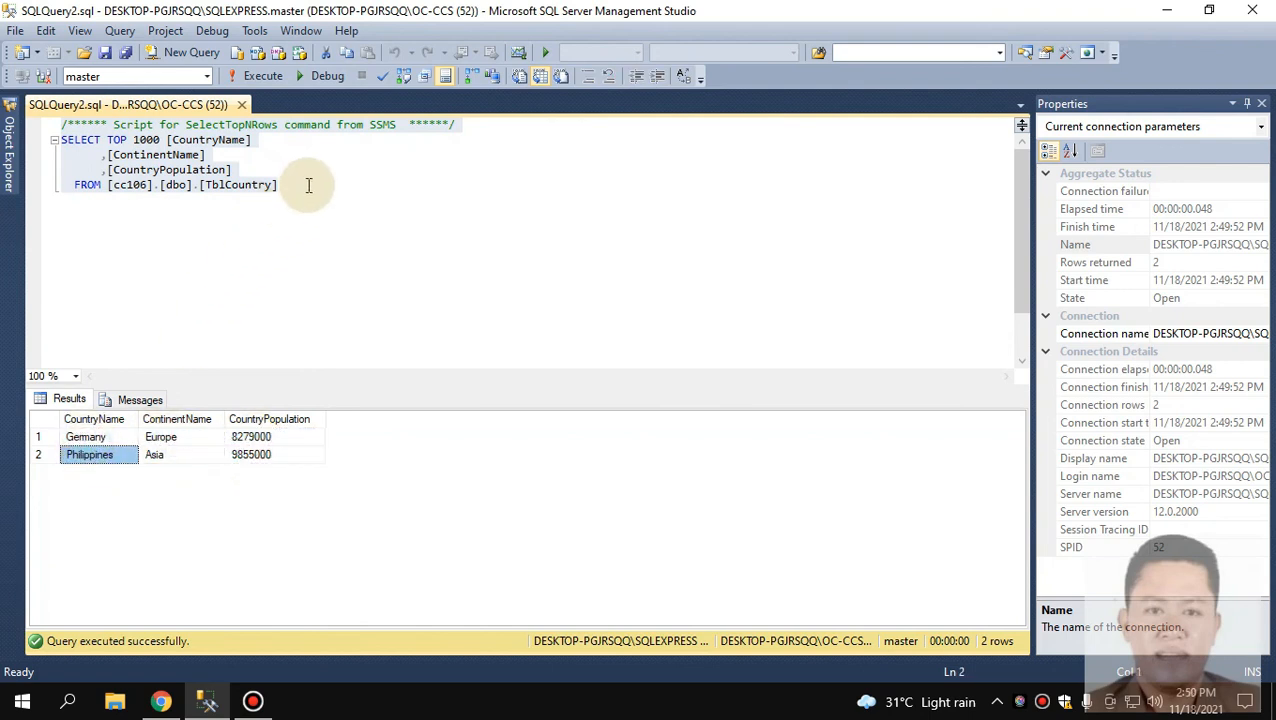
pyautogui.click(256, 456)
pyautogui.click(276, 444)
pyautogui.moveTo(322, 194); pyautogui.dragTo(43, 131)
pyautogui.click(357, 257)
pyautogui.moveTo(300, 193); pyautogui.dragTo(45, 128)
pyautogui.click(300, 228)
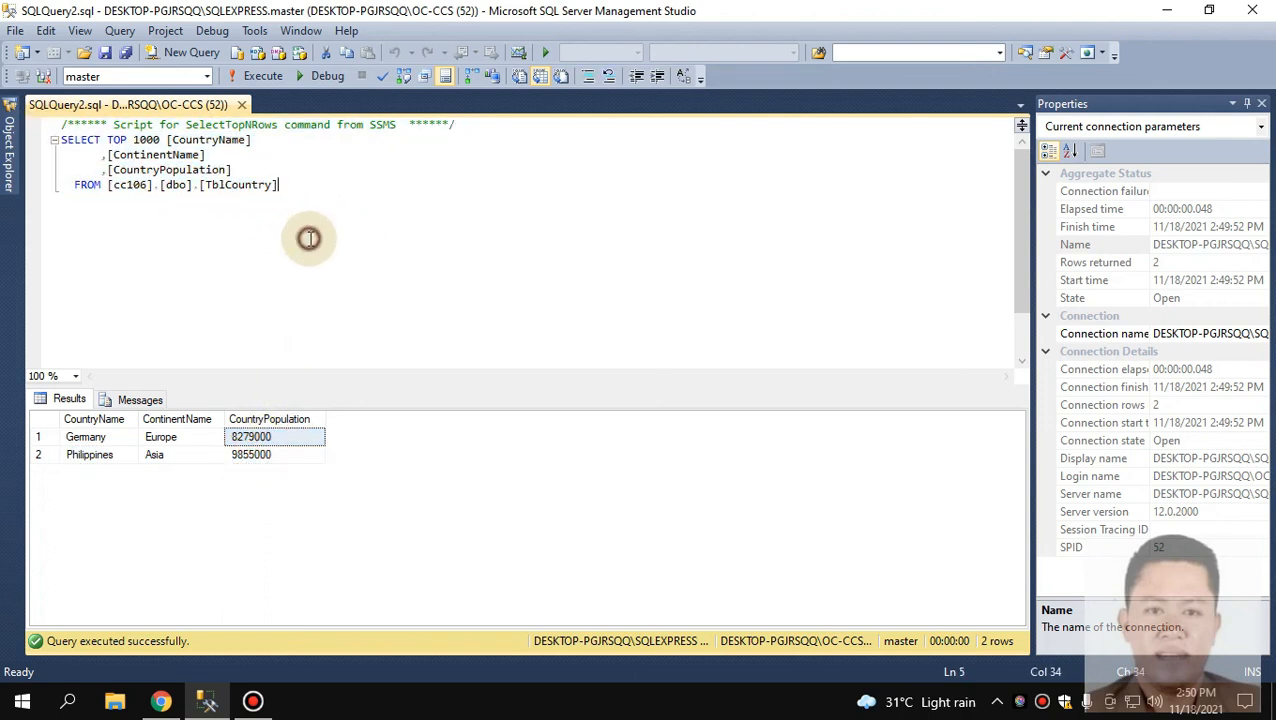
pyautogui.moveTo(292, 187); pyautogui.dragTo(45, 128)
pyautogui.click(333, 243)
pyautogui.click(285, 460)
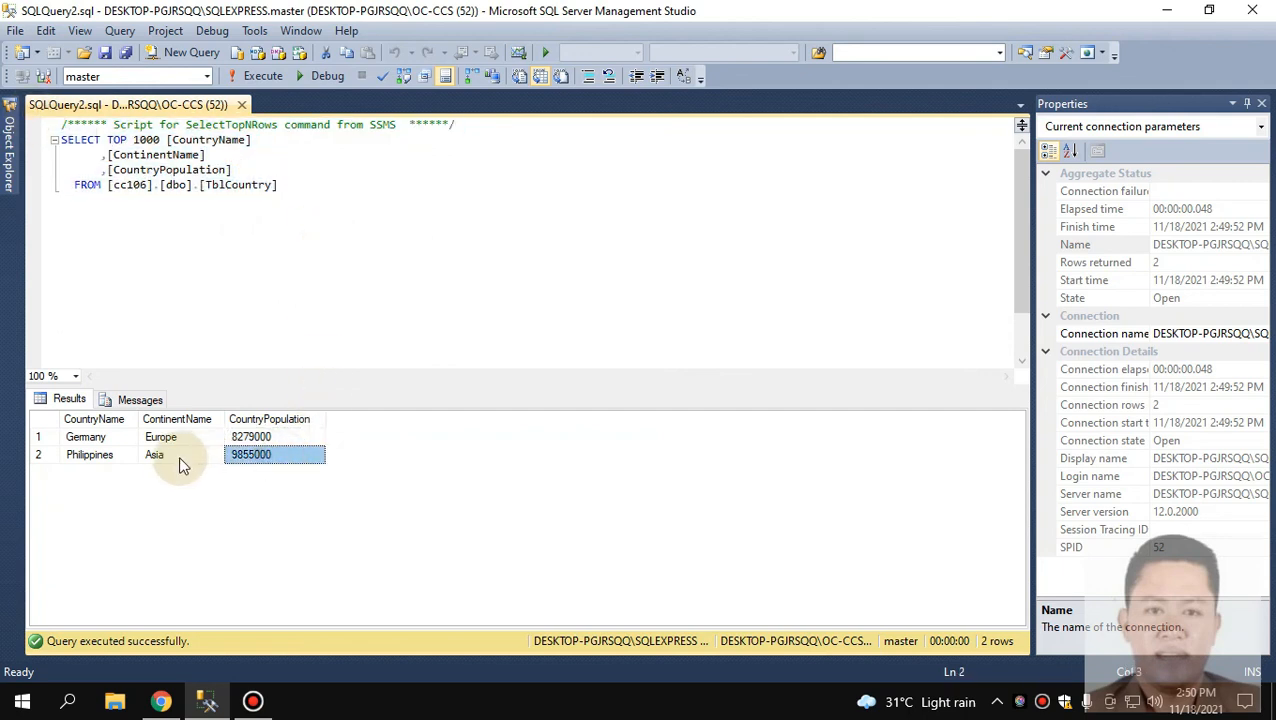
pyautogui.click(177, 456)
pyautogui.click(256, 456)
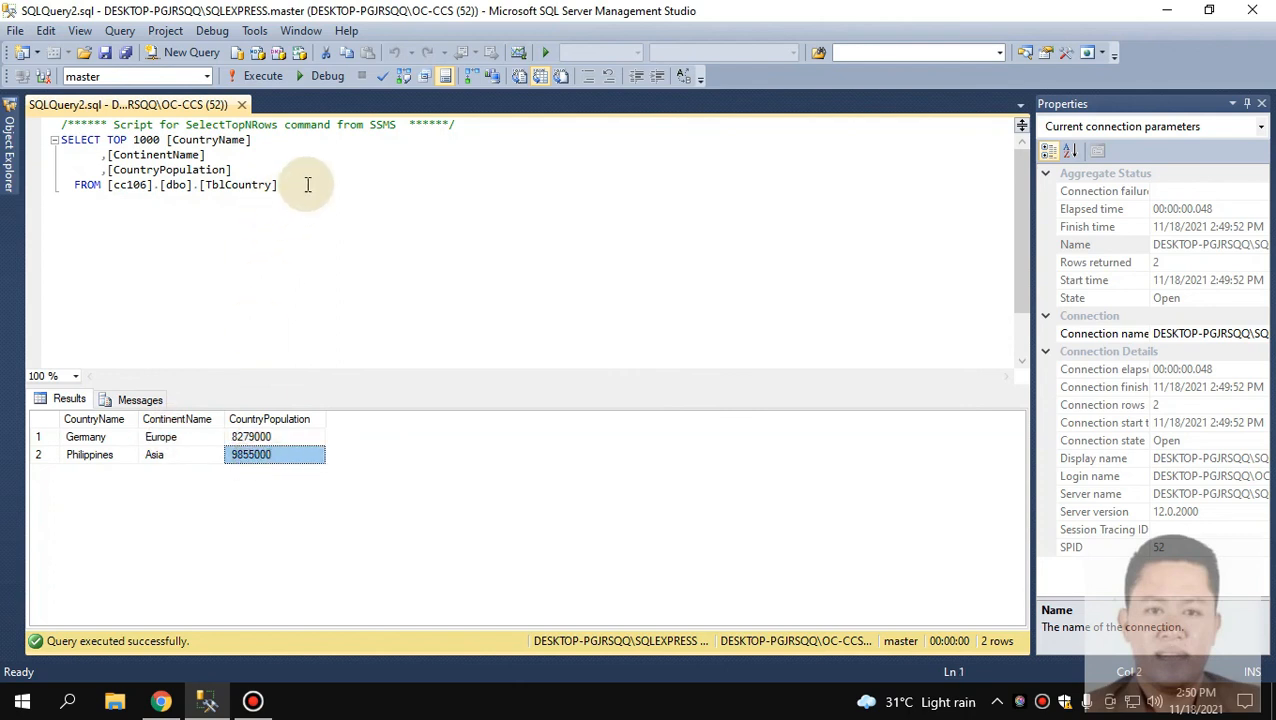
# Copy the whole SELECT TOP 1000 script and close its query window.
pyautogui.moveTo(300, 186); pyautogui.dragTo(48, 124)
pyautogui.hotkey('ctrl', 'c')
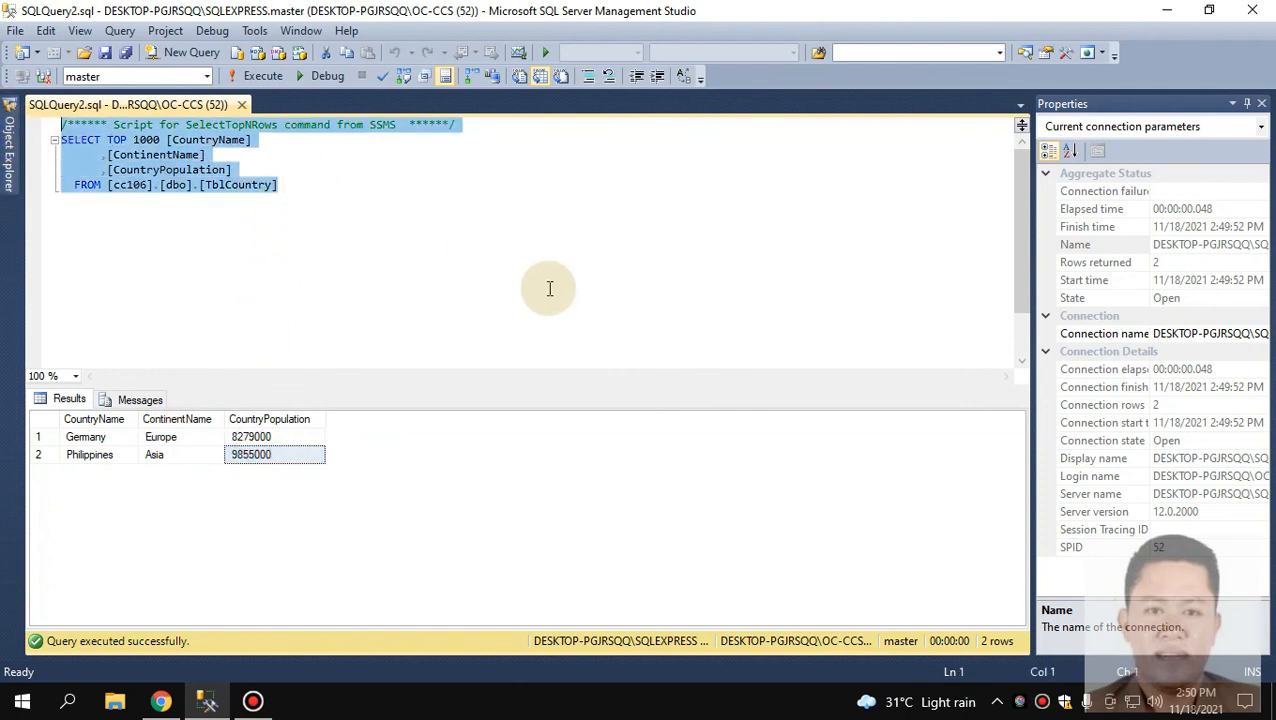
pyautogui.click(241, 104)
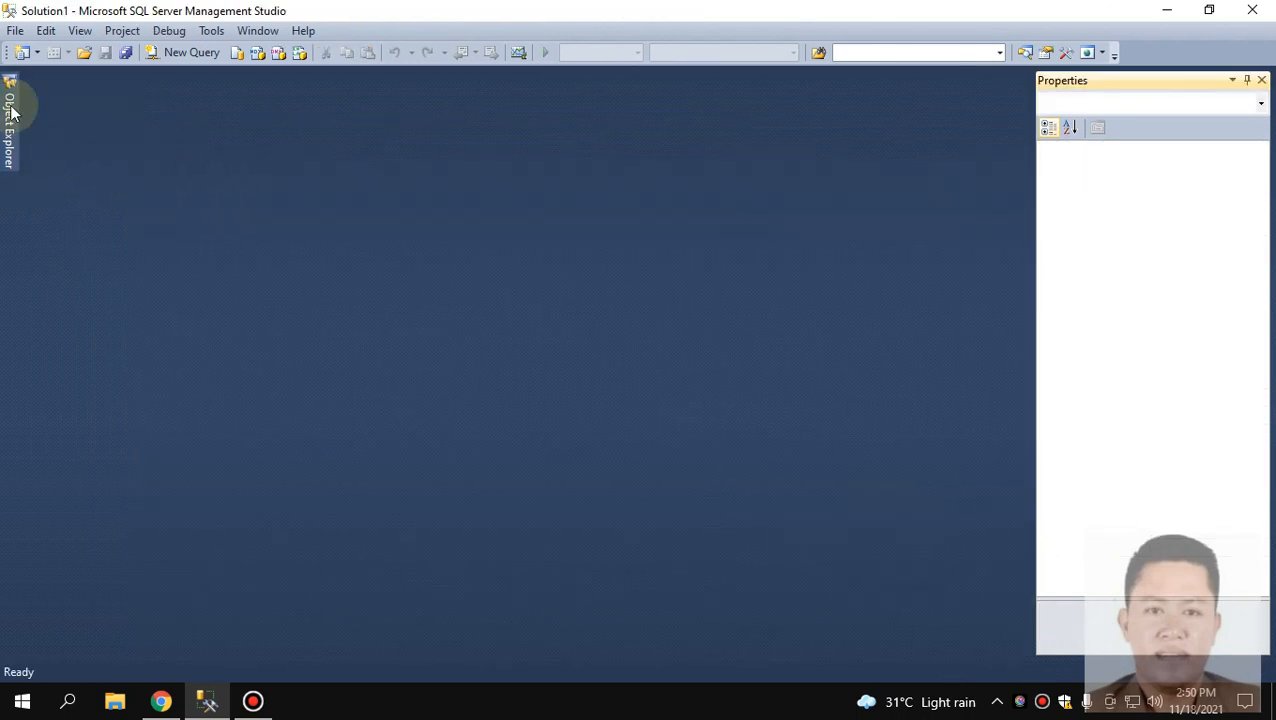
# Paste the copied SELECT script into a new query on the cc106 database and execute it.
pyautogui.click(165, 52)
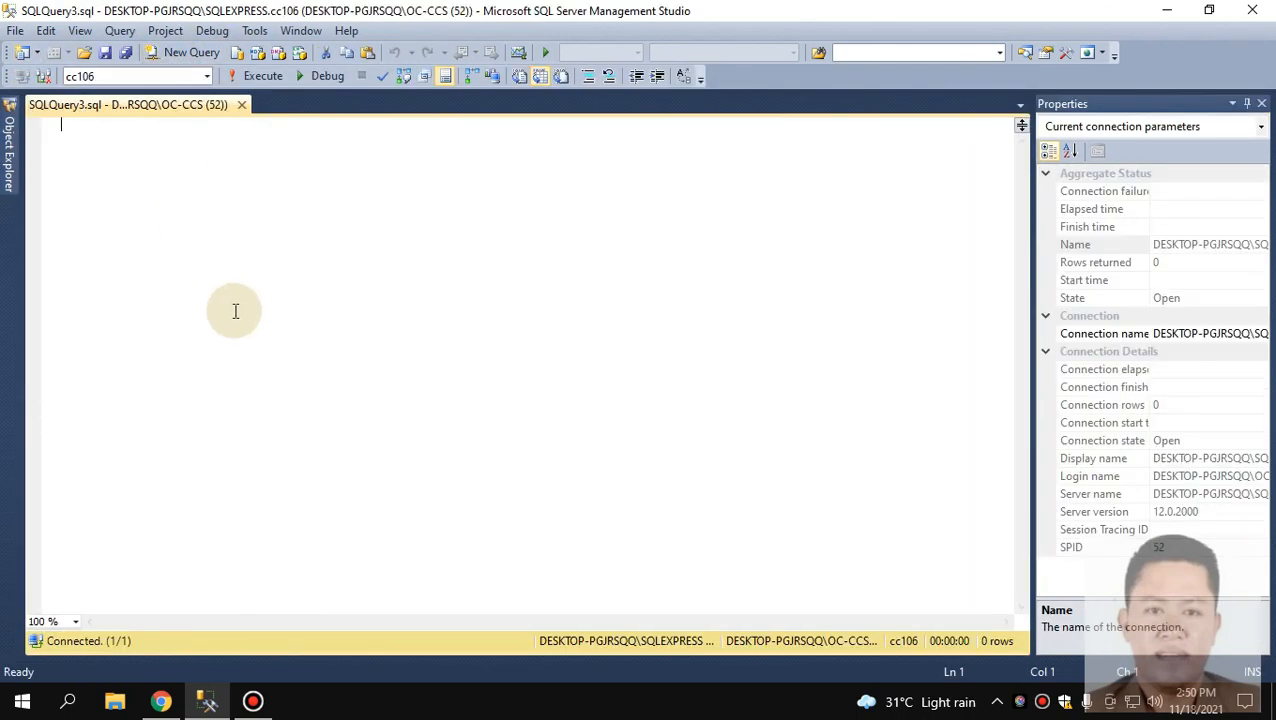
pyautogui.rightClick(100, 150)
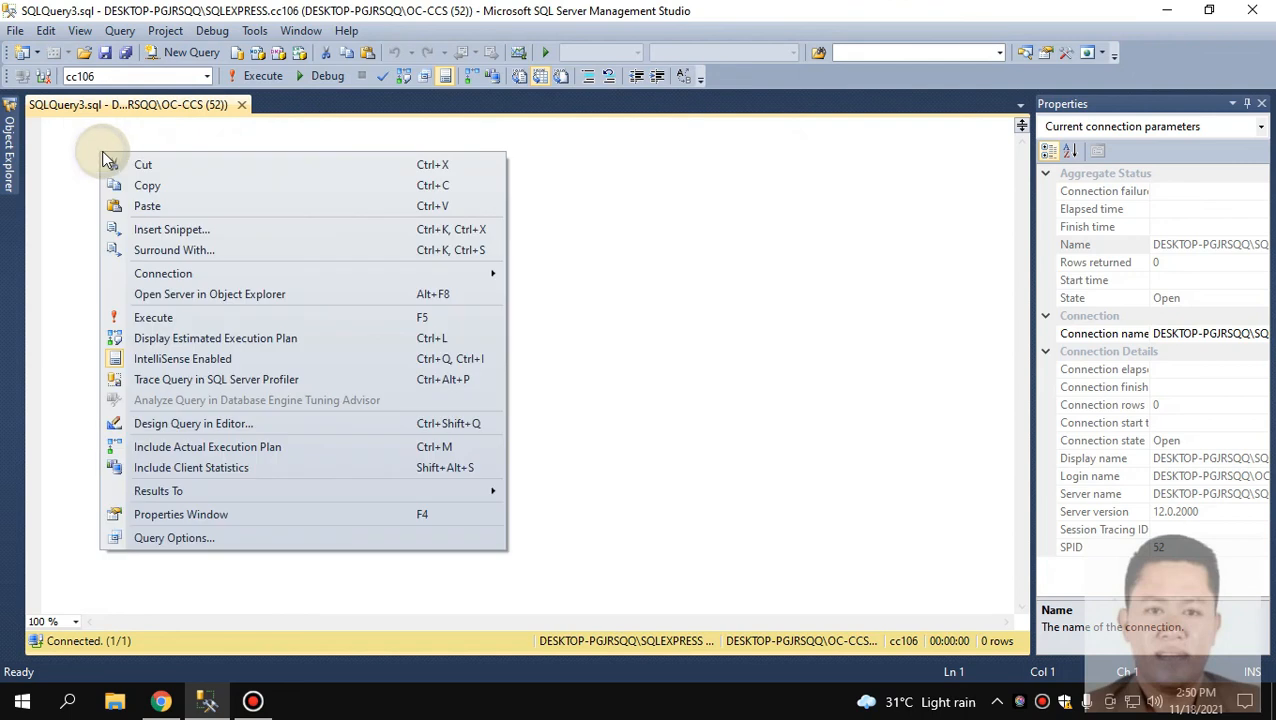
pyautogui.click(168, 208)
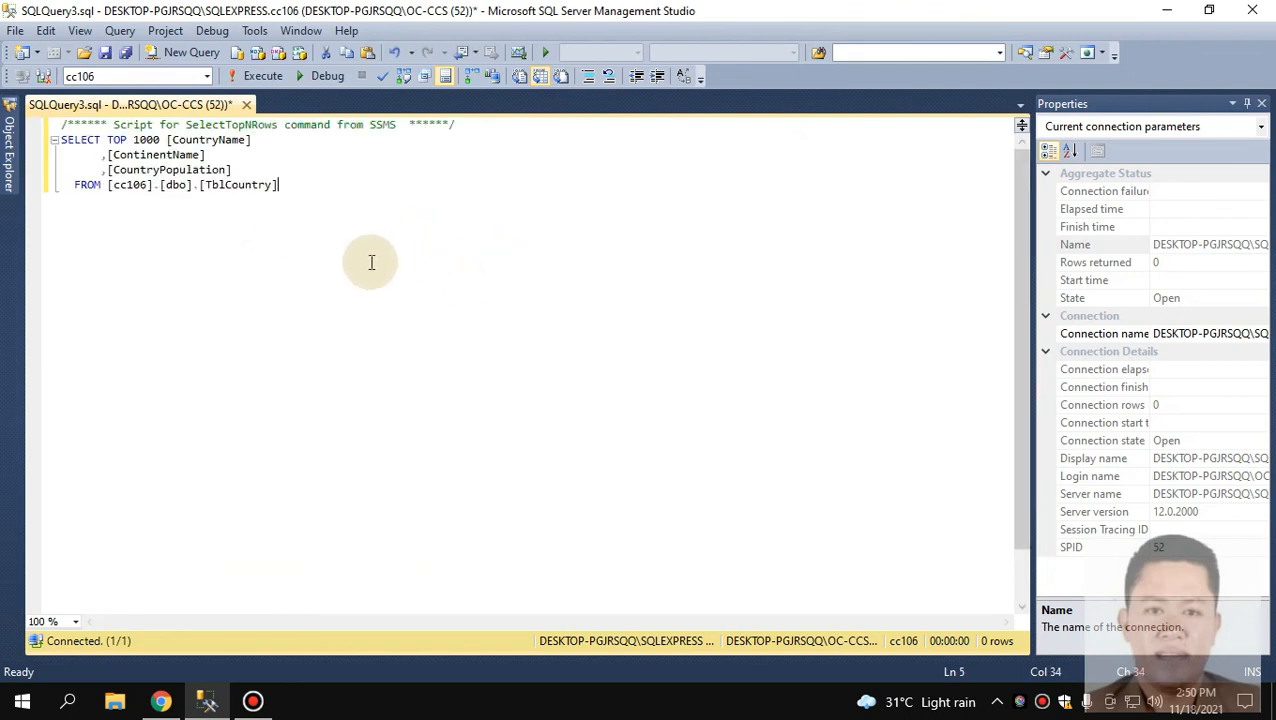
pyautogui.click(257, 78)
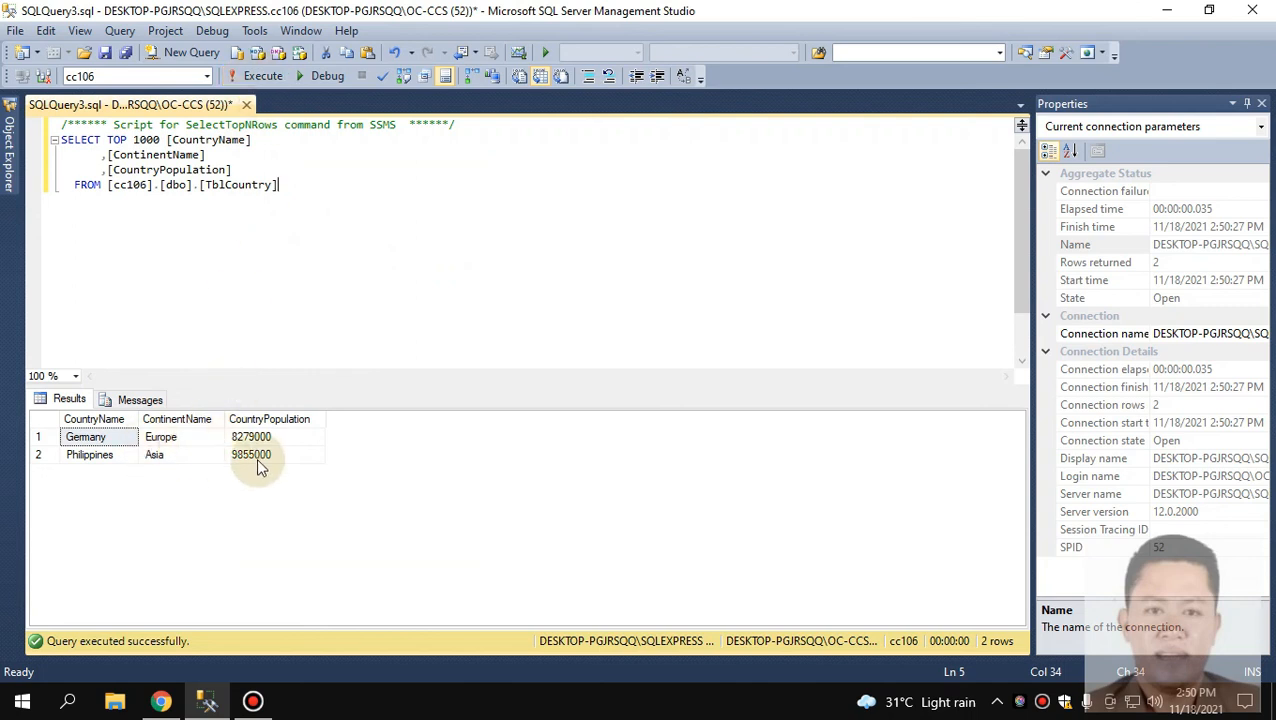
# Highlight the returned country rows in the results and close the query window.
pyautogui.moveTo(256, 464); pyautogui.dragTo(85, 450)
pyautogui.click(440, 268)
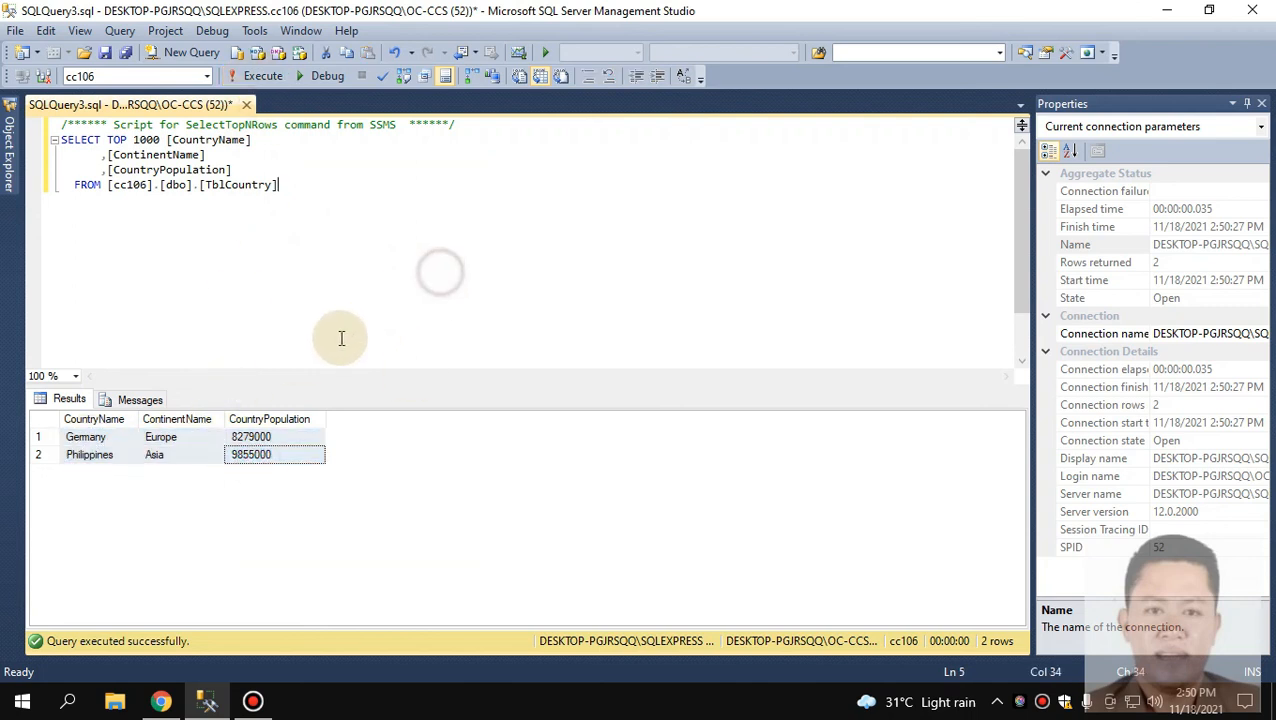
pyautogui.click(243, 105)
pyautogui.click(728, 469)
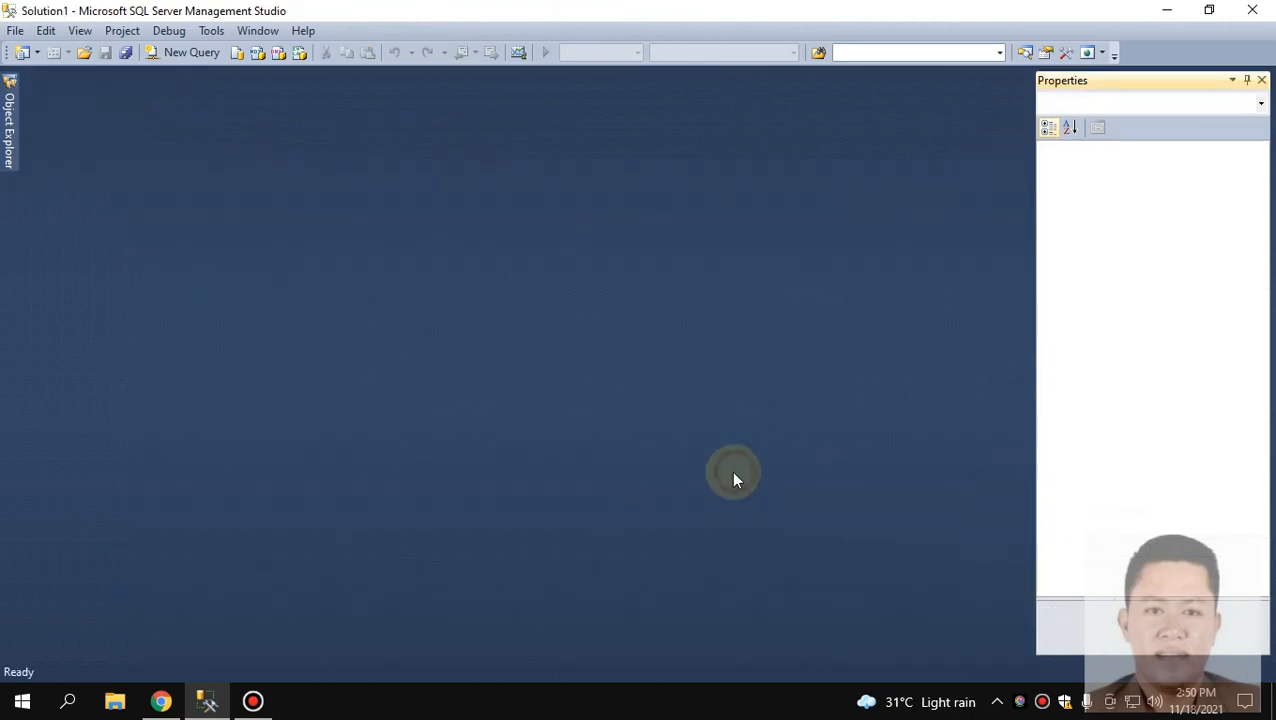
# Query the top 1000 rows of dbo.TblCountry once more, copy the generated script, and close the query window.
pyautogui.click(10, 130)
pyautogui.rightClick(168, 262)
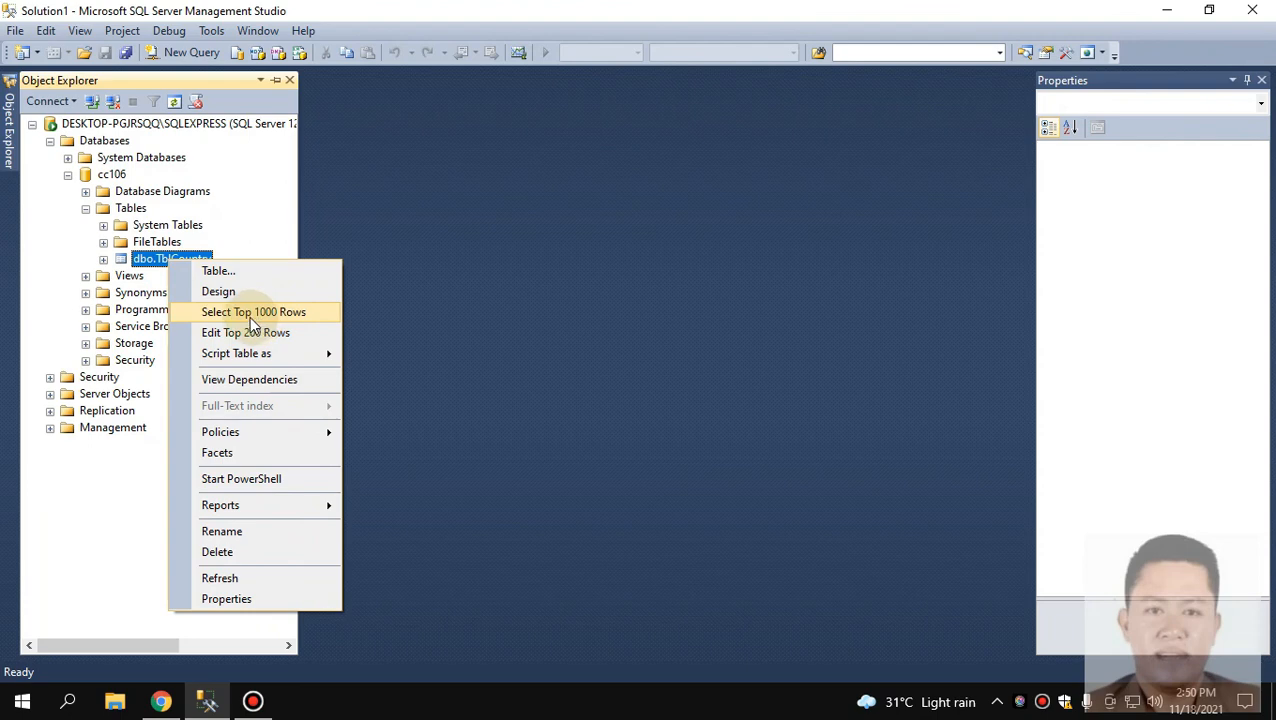
pyautogui.click(249, 314)
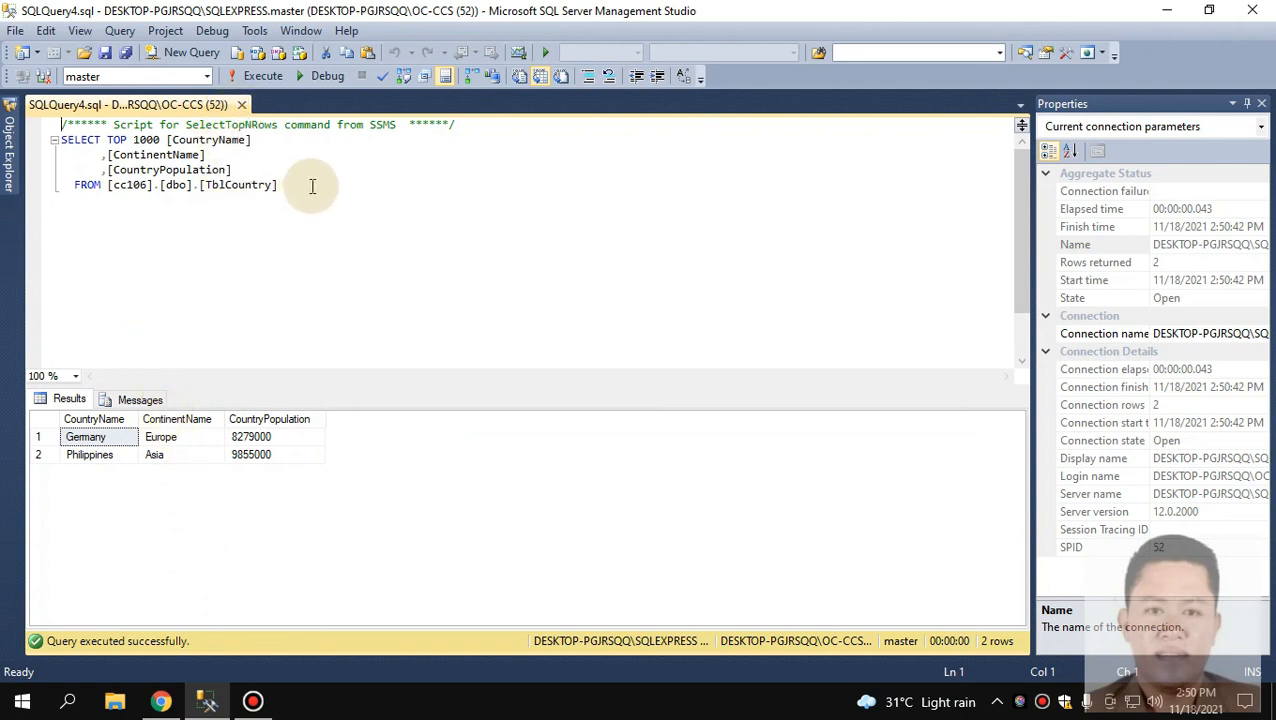
pyautogui.moveTo(313, 188); pyautogui.dragTo(52, 127)
pyautogui.rightClick(112, 155)
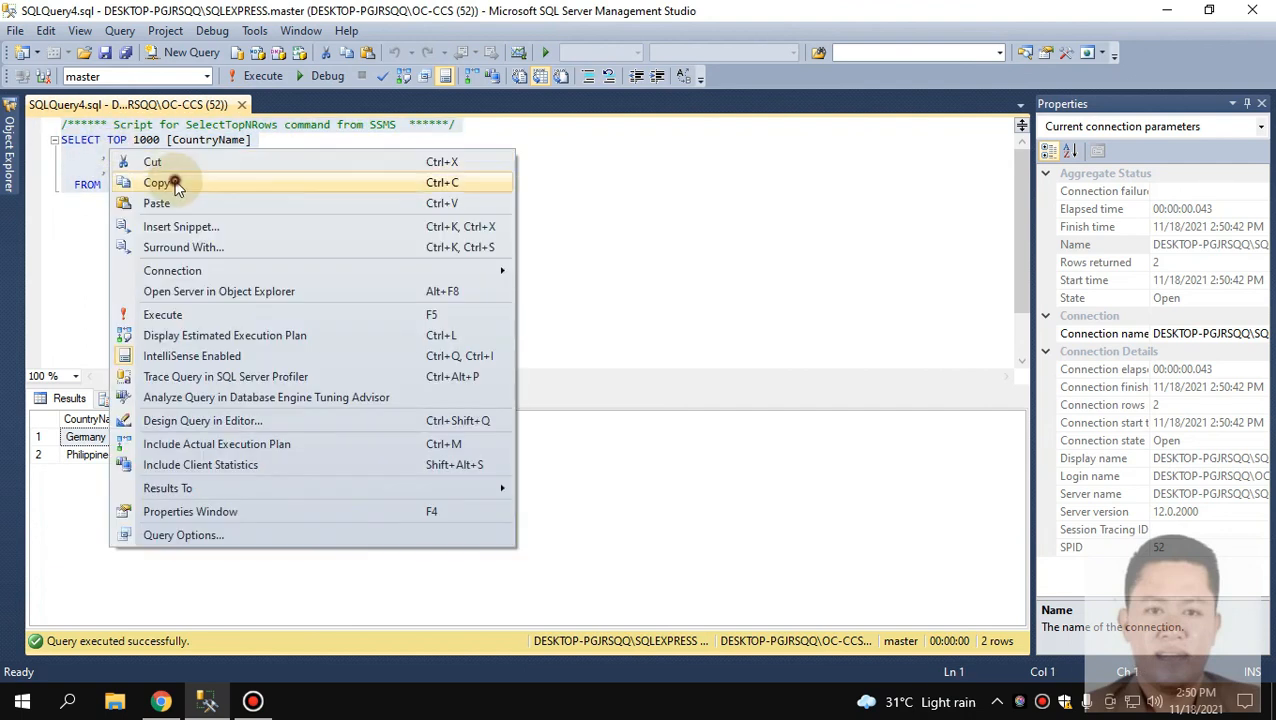
pyautogui.click(172, 180)
pyautogui.click(241, 104)
# Expand dbo.TblCountry under the cc106 tables and examine its available script types.
pyautogui.click(8, 150)
pyautogui.moveTo(170, 258); pyautogui.dragTo(148, 250)
pyautogui.doubleClick(155, 262)
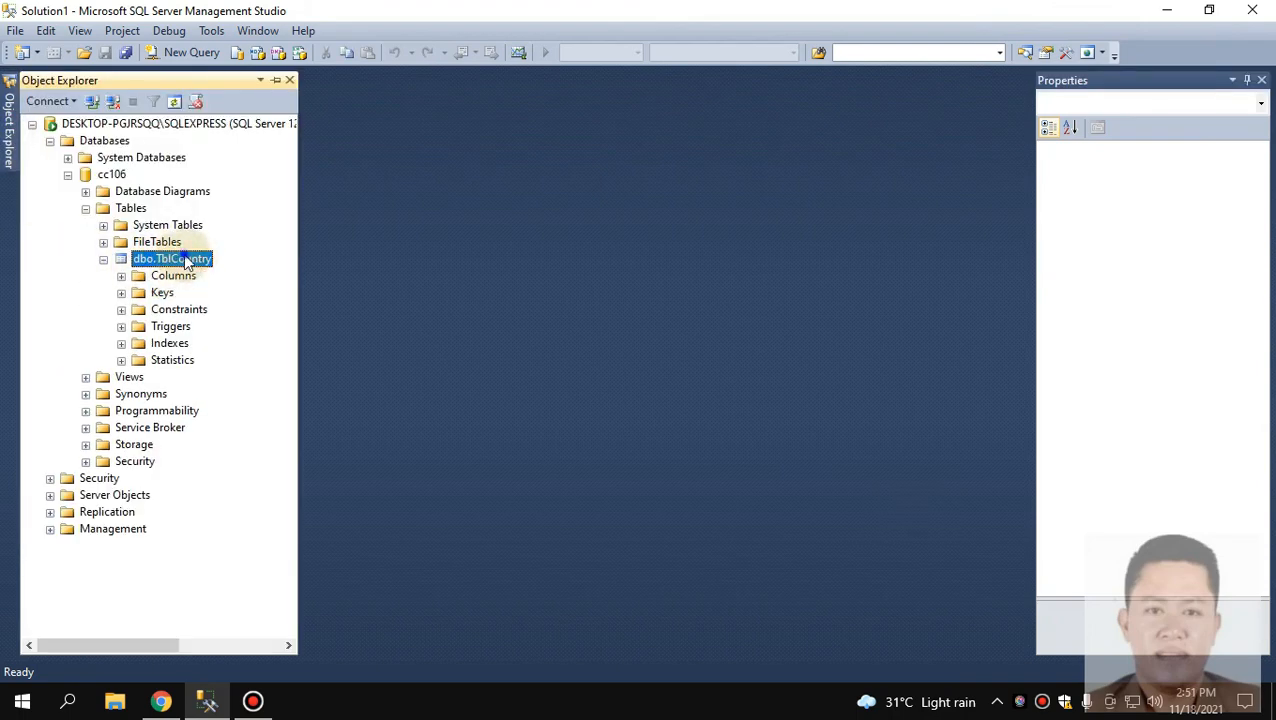
pyautogui.rightClick(182, 257)
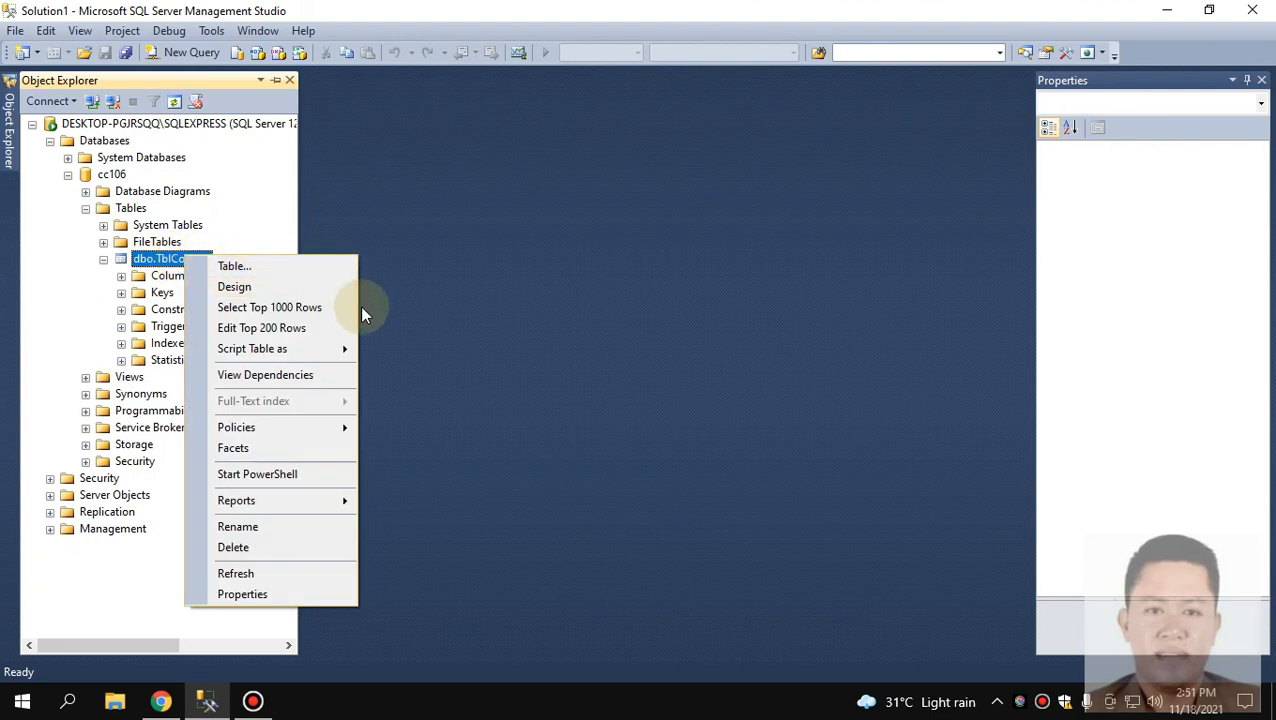
pyautogui.moveTo(338, 350)
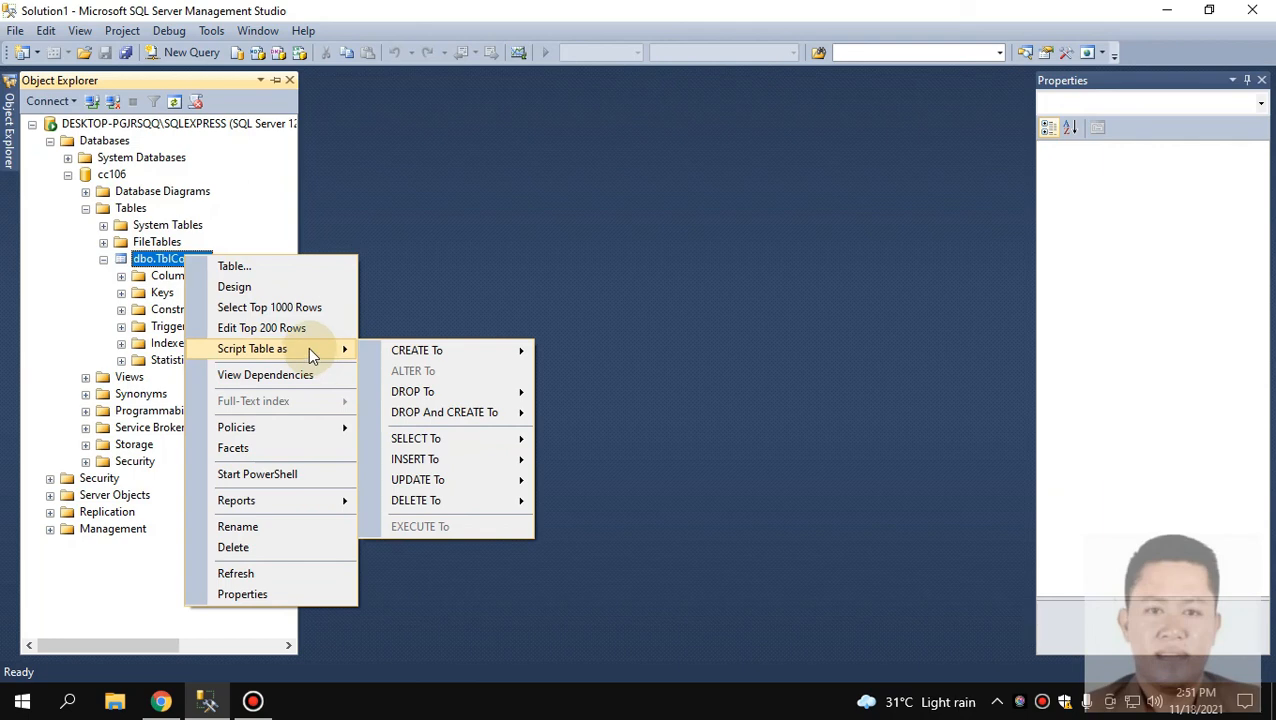
# Open a new query on the cc106 database, paste the copied SELECT TOP 1000 script, and execute it.
pyautogui.click(178, 55)
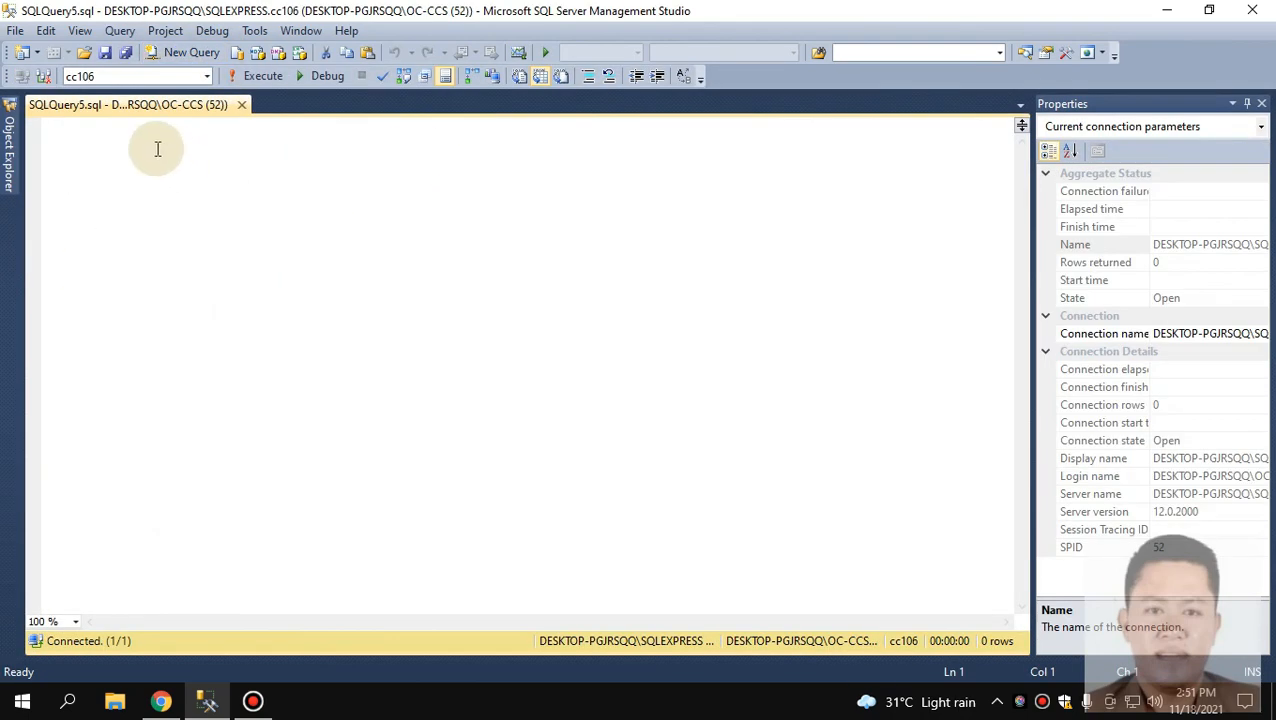
pyautogui.rightClick(108, 128)
pyautogui.click(198, 207)
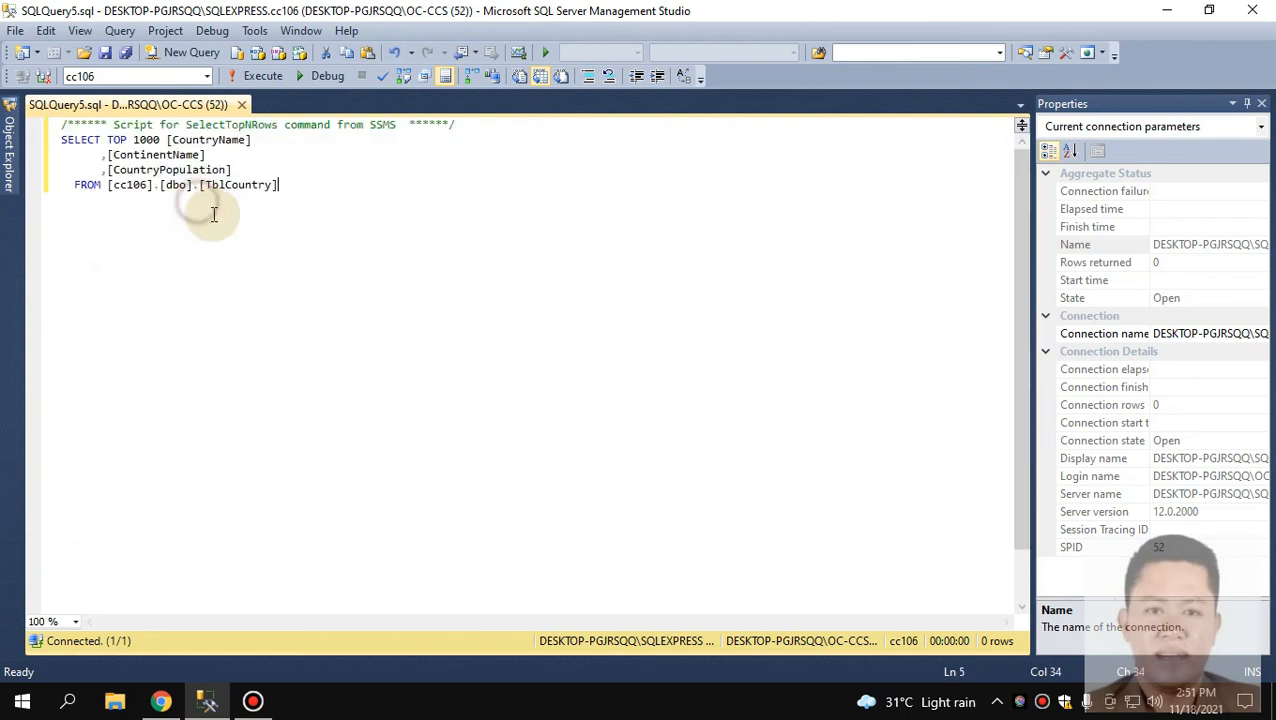
pyautogui.click(258, 76)
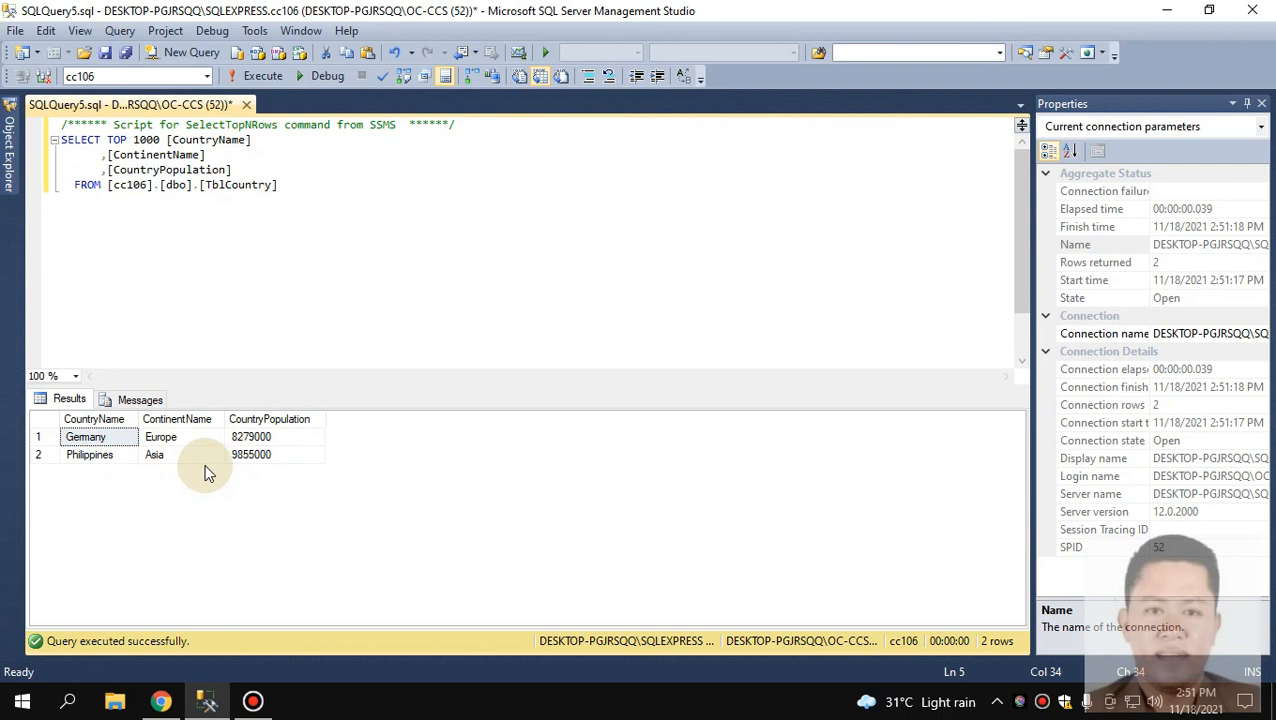
# Highlight the whole pasted SELECT script, clear the selection, and close the query window.
pyautogui.moveTo(285, 185); pyautogui.dragTo(47, 126)
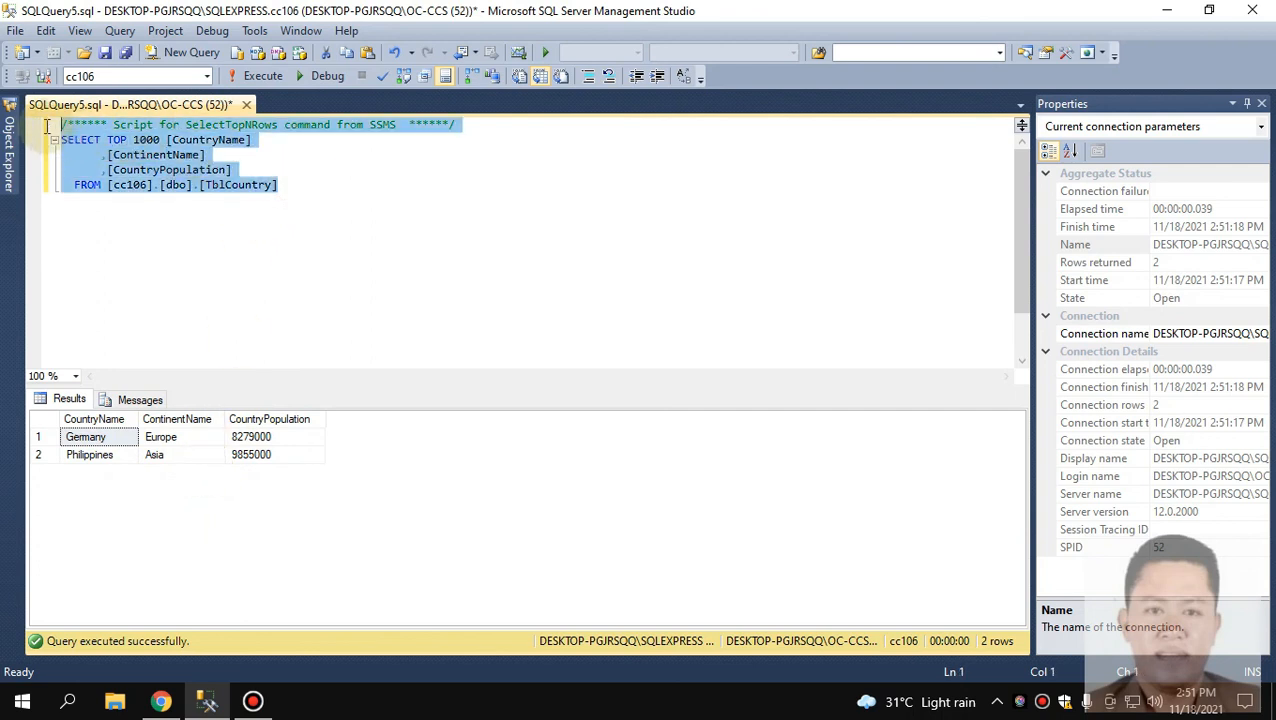
pyautogui.click(209, 300)
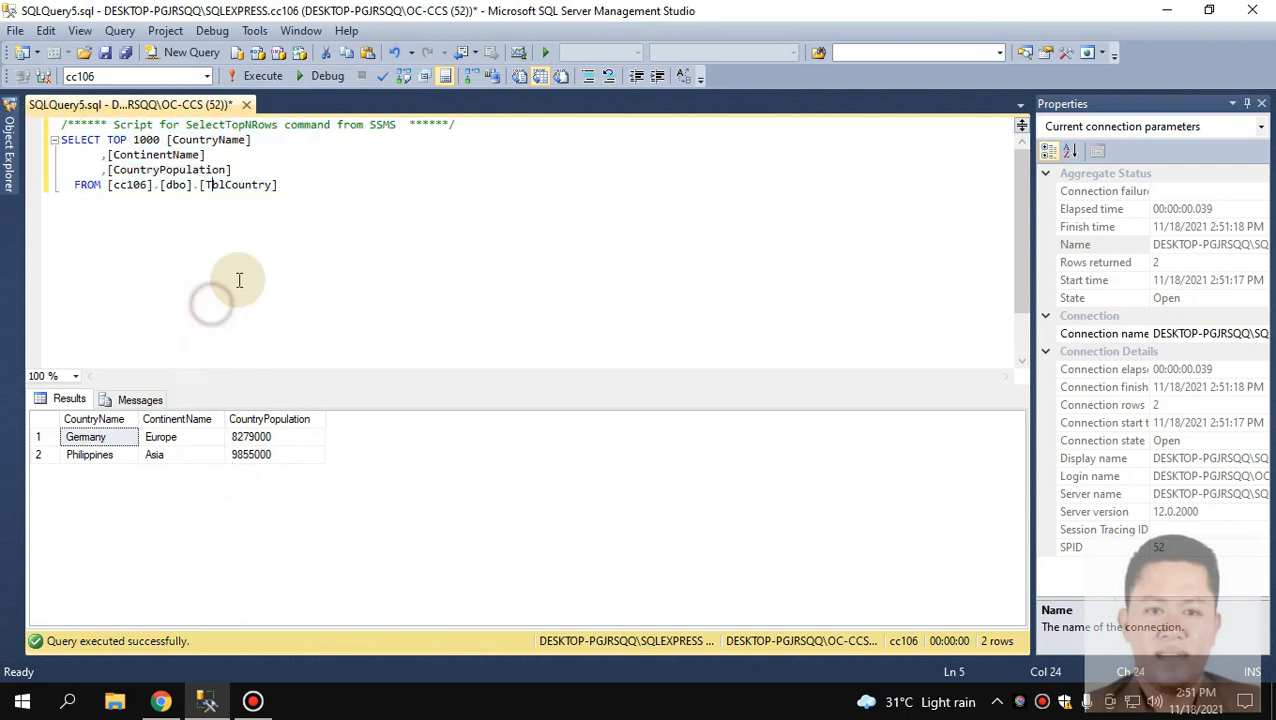
pyautogui.click(246, 104)
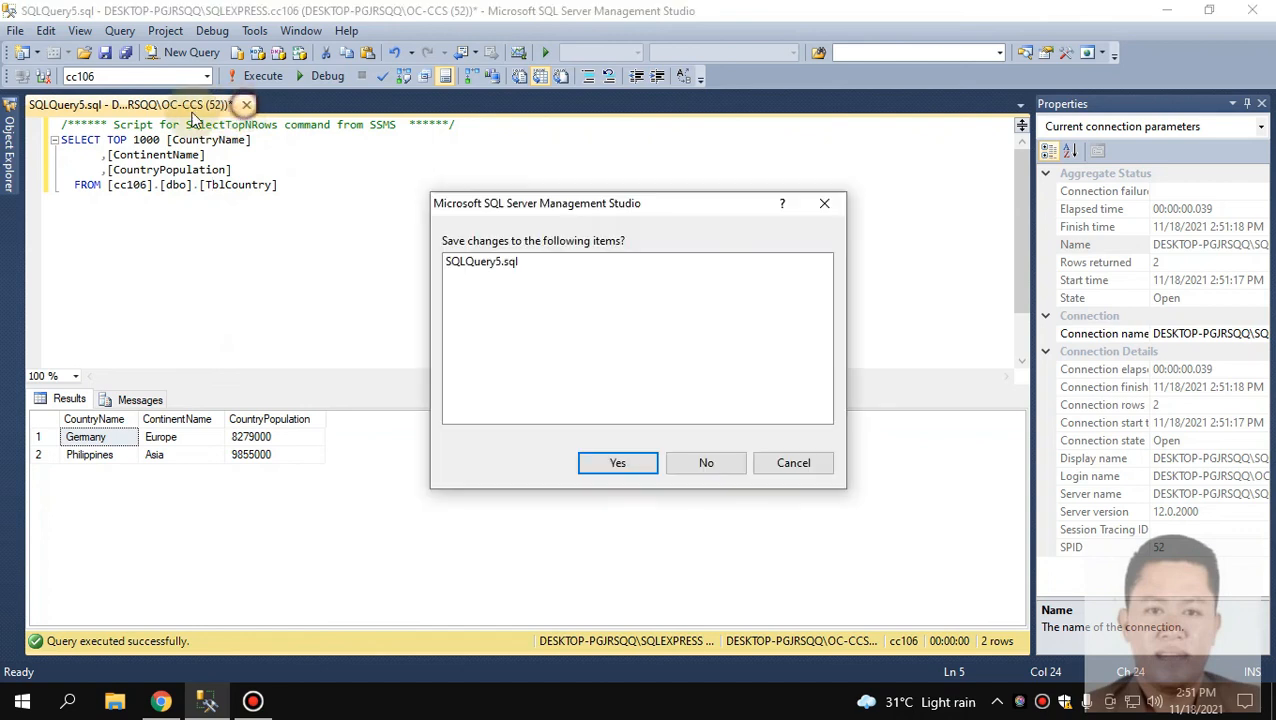
pyautogui.click(634, 460)
# Select the top 1000 rows of dbo.TblCountry from the table itself and close the resulting query window.
pyautogui.moveTo(9, 150)
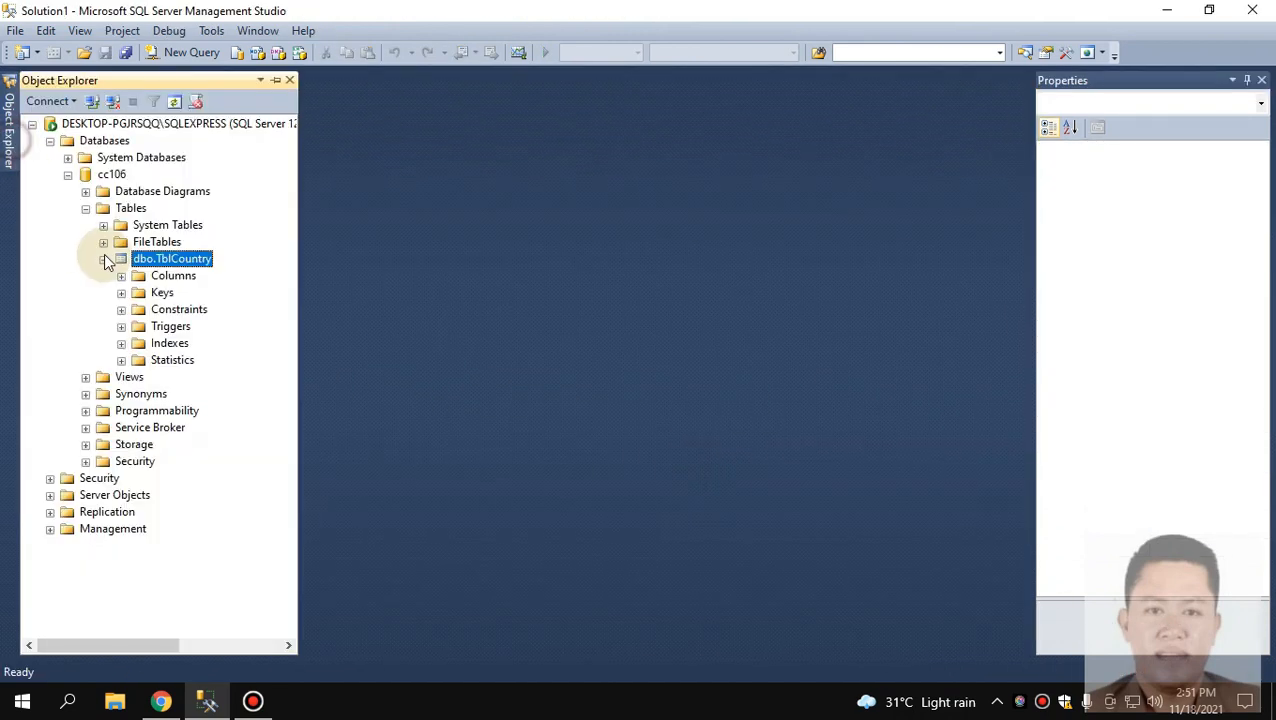
pyautogui.rightClick(182, 258)
pyautogui.click(262, 311)
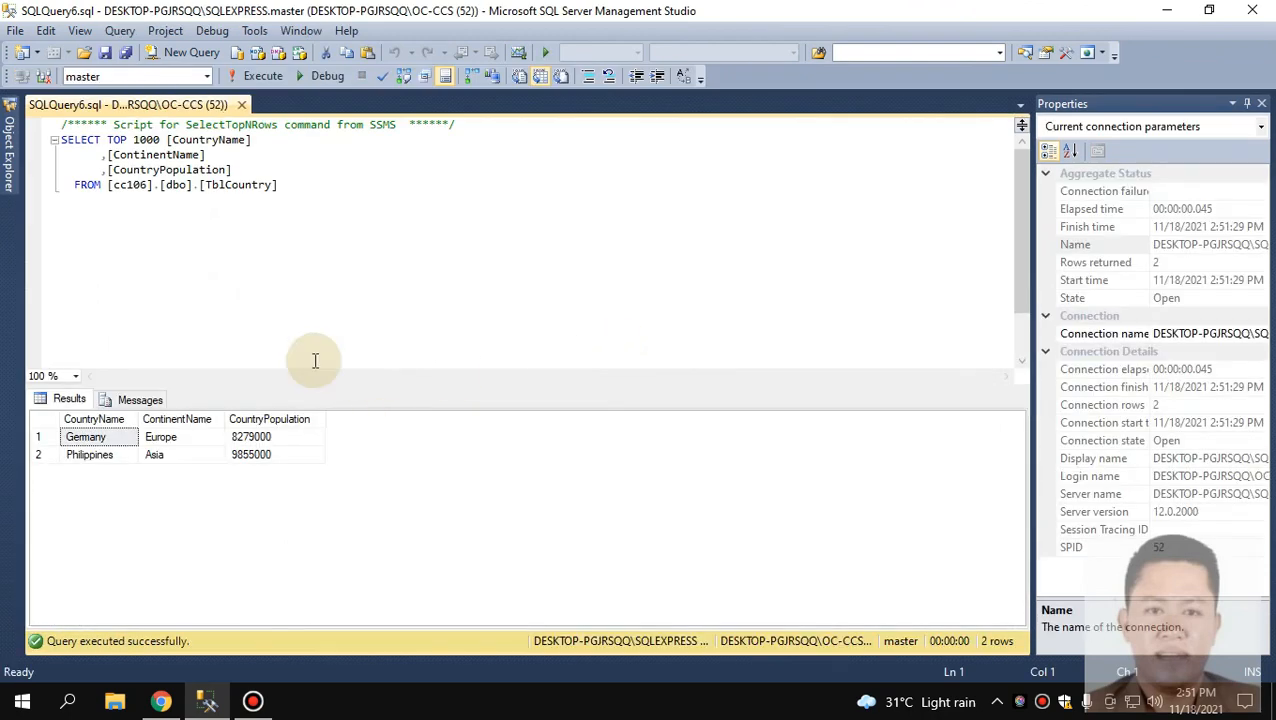
pyautogui.click(241, 105)
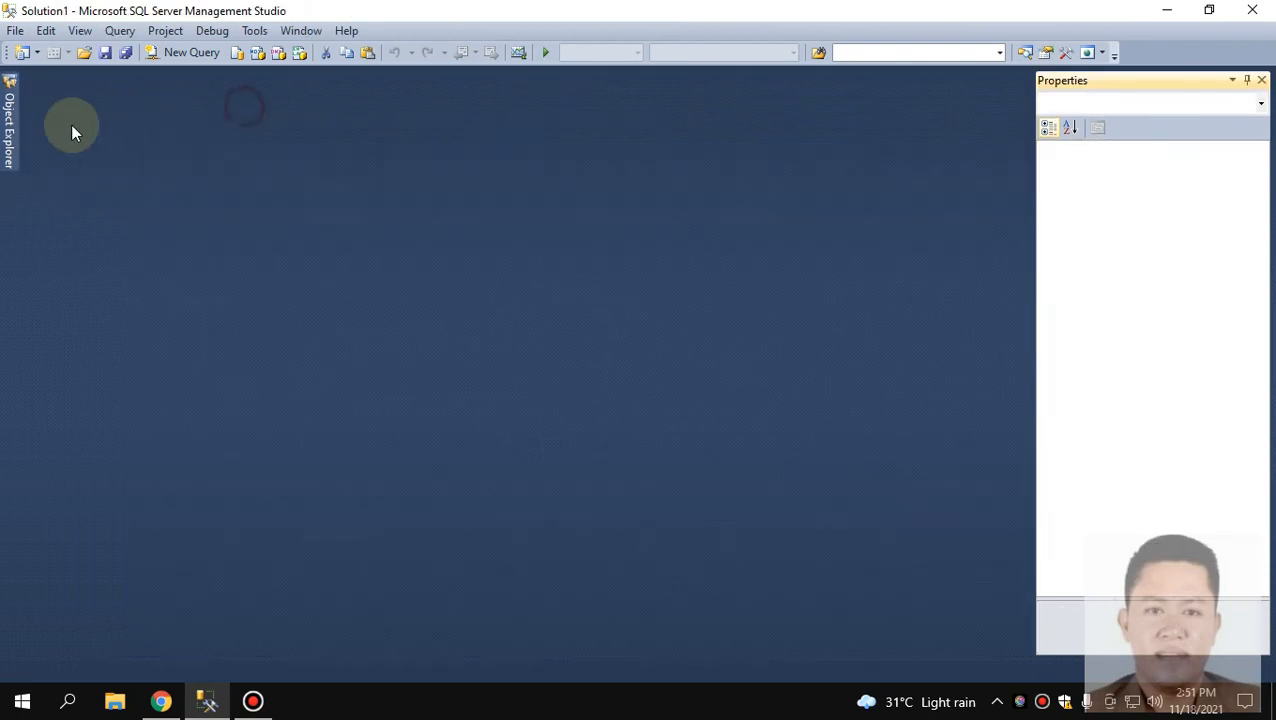
# Expand dbo.TblCountry in the object tree to view its subfolders, and collapse it again.
pyautogui.click(10, 130)
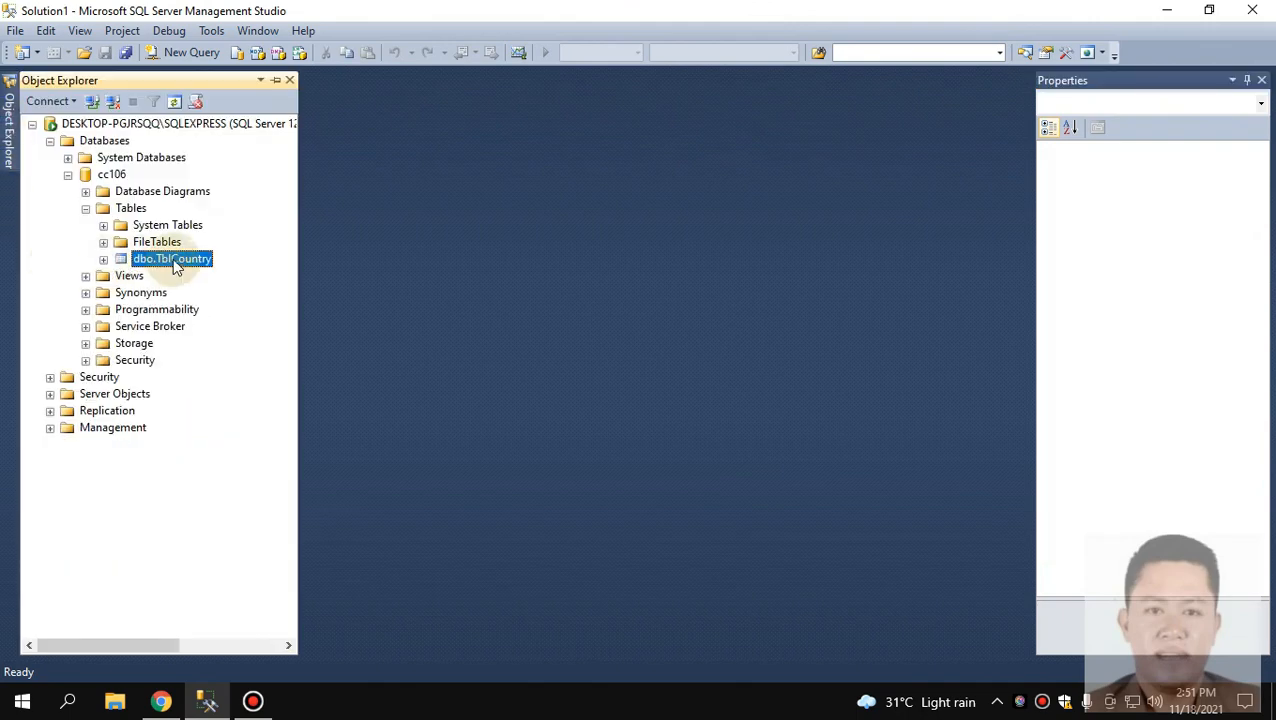
pyautogui.click(103, 259)
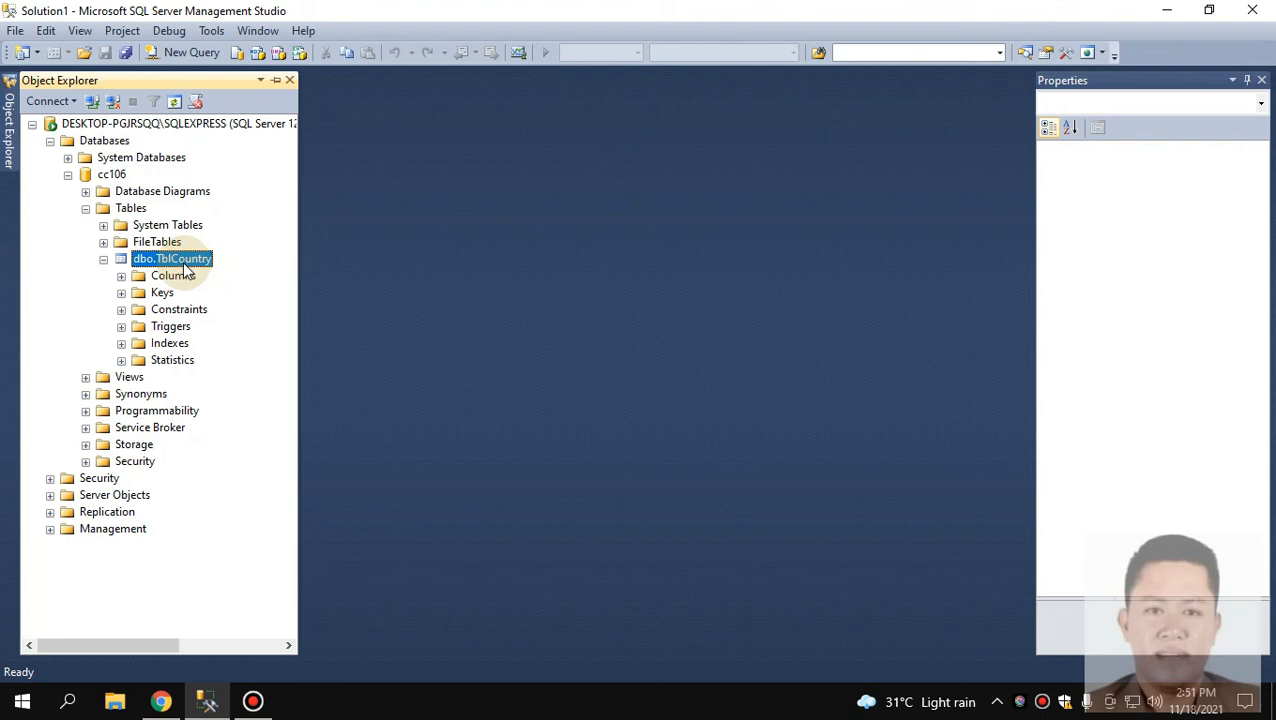
pyautogui.click(103, 260)
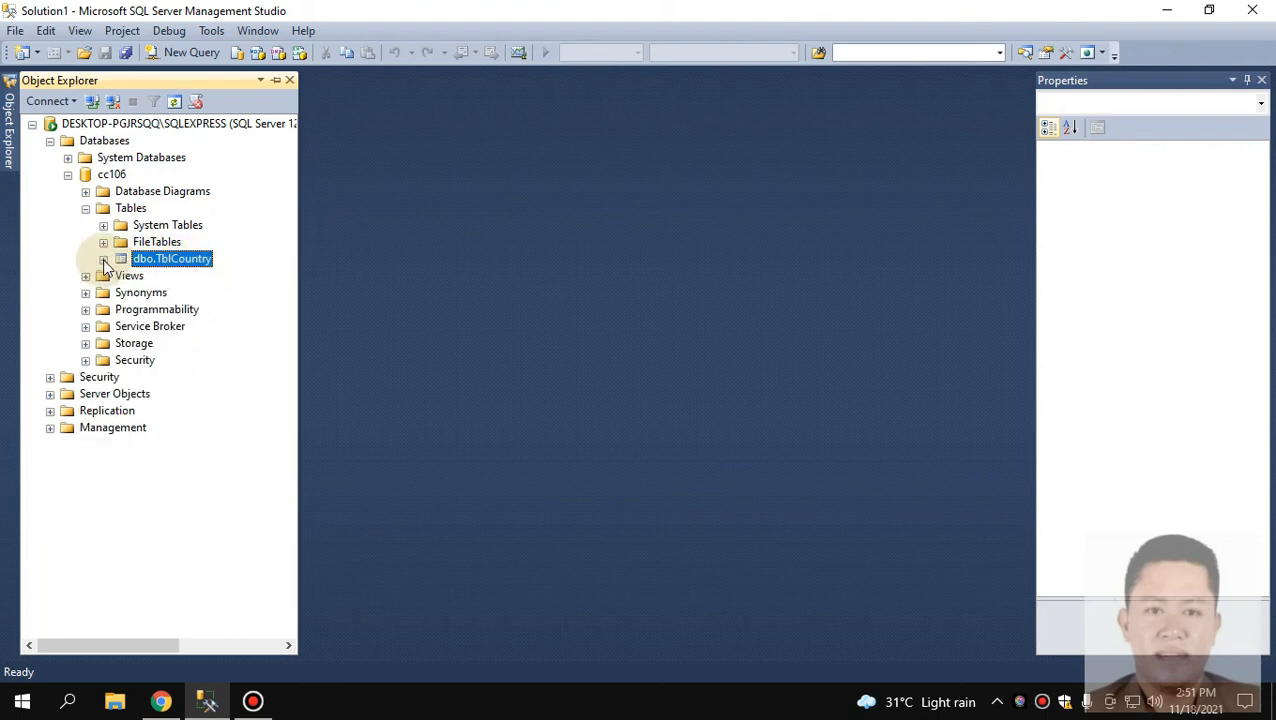